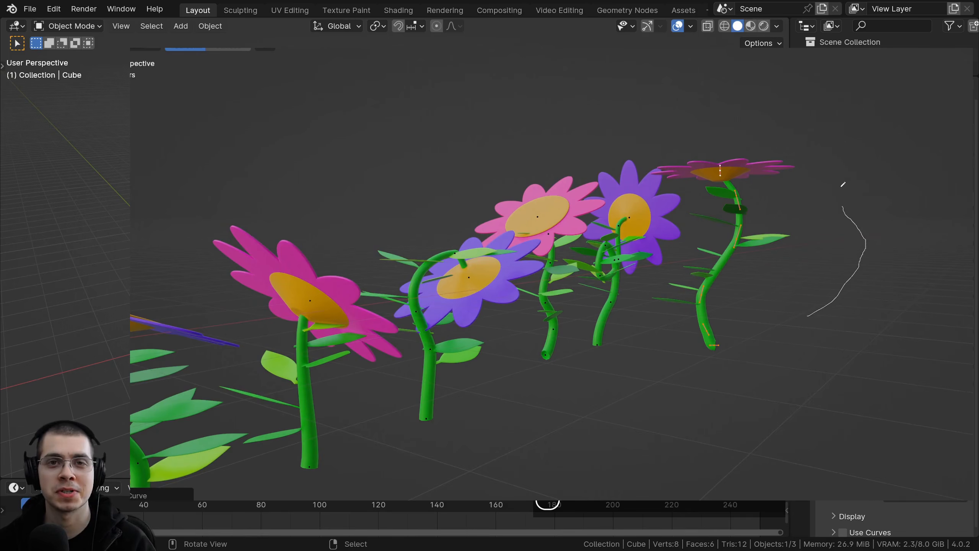
# Step: Draw a series of freehand curve strokes across the scene to generate a row of flowers with stems and leaves
pyautogui.moveTo(843, 184); pyautogui.dragTo(776, 251, button='middle')
pyautogui.moveTo(831, 208); pyautogui.dragTo(793, 305, button='middle')
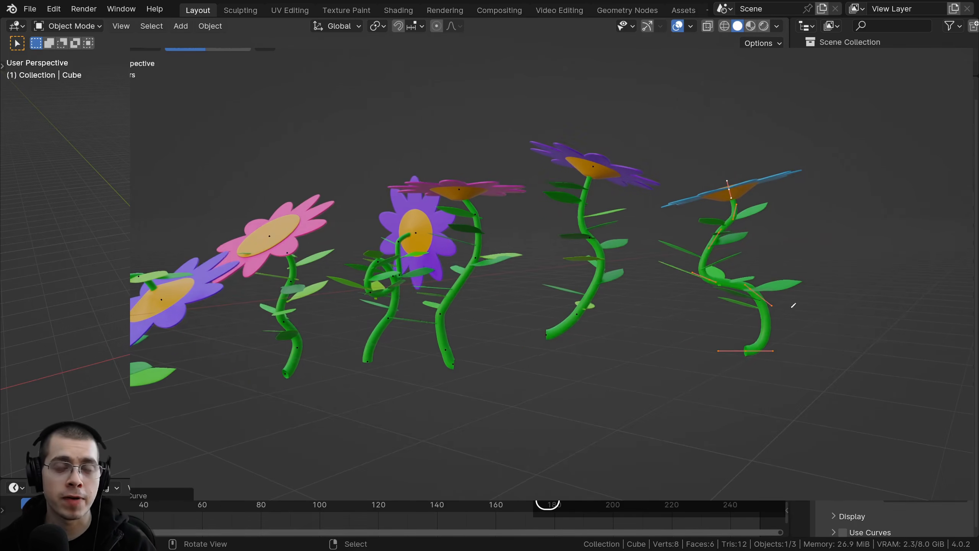
pyautogui.moveTo(891, 201); pyautogui.dragTo(895, 200)
pyautogui.moveTo(895, 200); pyautogui.dragTo(840, 246, button='middle')
pyautogui.moveTo(857, 335); pyautogui.dragTo(838, 203)
pyautogui.moveTo(893, 240); pyautogui.dragTo(791, 293, button='middle')
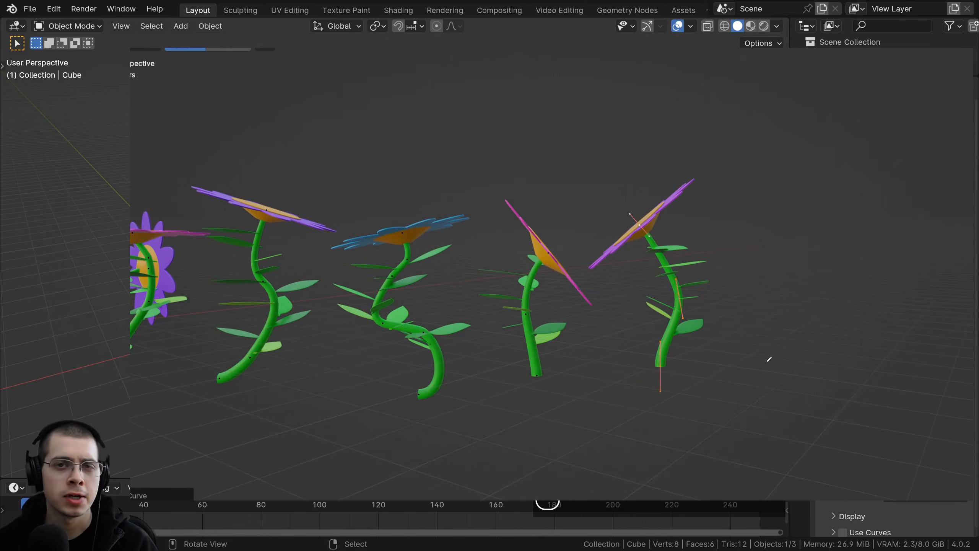
pyautogui.moveTo(772, 364); pyautogui.dragTo(779, 220)
pyautogui.moveTo(873, 387); pyautogui.dragTo(844, 224)
pyautogui.moveTo(965, 220); pyautogui.dragTo(966, 208)
pyautogui.moveTo(966, 209)
pyautogui.mouseDown(button='middle')
pyautogui.moveTo(925, 224)
pyautogui.moveTo(904, 385)
pyautogui.mouseUp(button='middle')
pyautogui.moveTo(926, 405); pyautogui.dragTo(962, 321)
pyautogui.moveTo(962, 320)
pyautogui.mouseDown(button='middle')
pyautogui.moveTo(811, 348)
pyautogui.moveTo(804, 328)
pyautogui.mouseUp(button='middle')
pyautogui.moveTo(871, 401)
pyautogui.mouseDown()
pyautogui.moveTo(902, 306)
pyautogui.moveTo(867, 228)
pyautogui.mouseUp()
pyautogui.moveTo(867, 227); pyautogui.dragTo(532, 390, button='middle')
pyautogui.moveTo(539, 273); pyautogui.dragTo(540, 270)
pyautogui.moveTo(539, 270); pyautogui.dragTo(482, 301, button='middle')
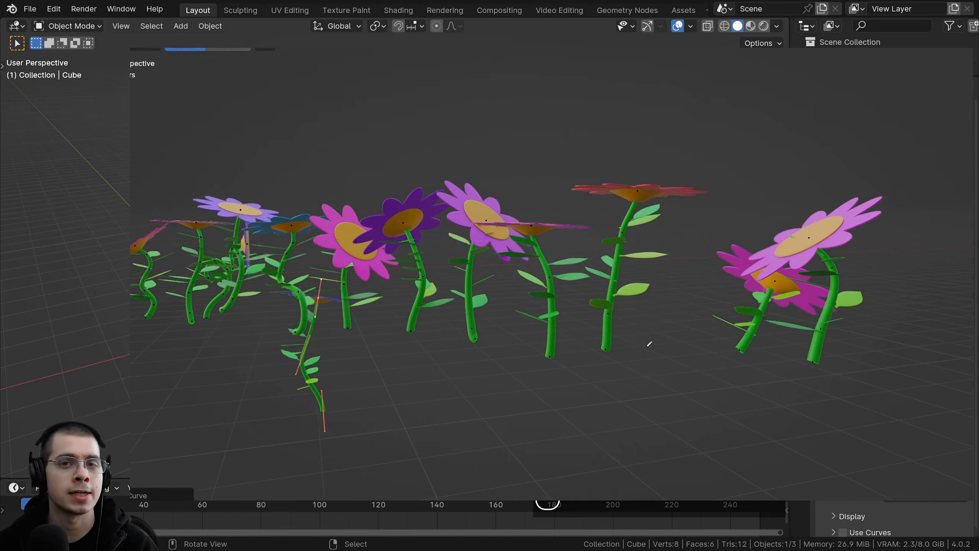
pyautogui.moveTo(482, 301); pyautogui.dragTo(448, 318, button='middle')
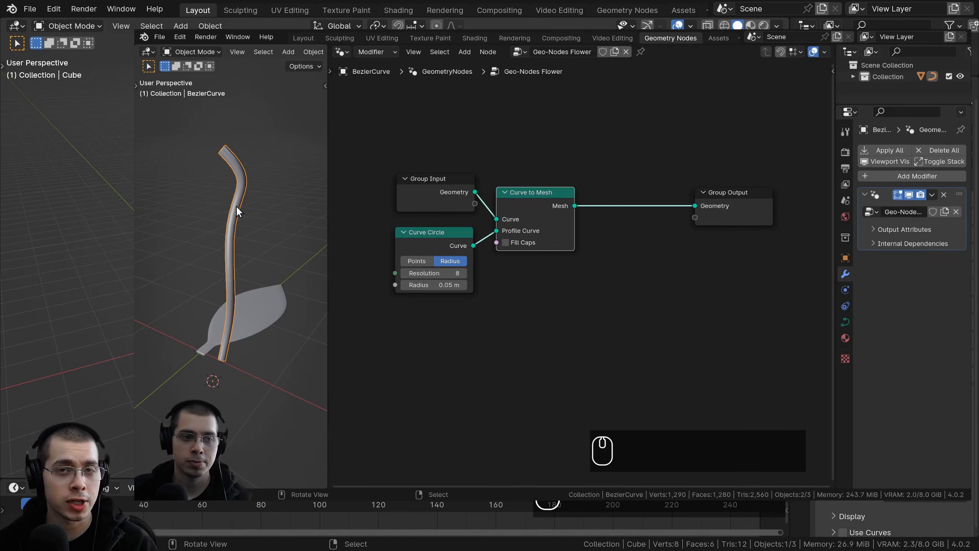
pyautogui.moveTo(616, 247); pyautogui.dragTo(615, 247, button='middle')
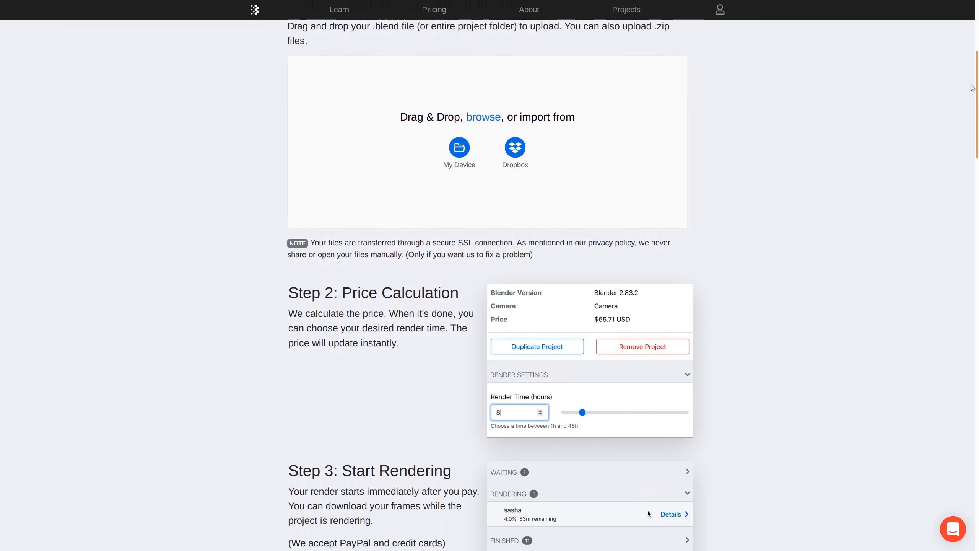
# Step: Switch to the Blendergrid website and upload the archive Martian Environment (Tutorial Files).zip as a render project
pyautogui.scroll(5, 972, 55)
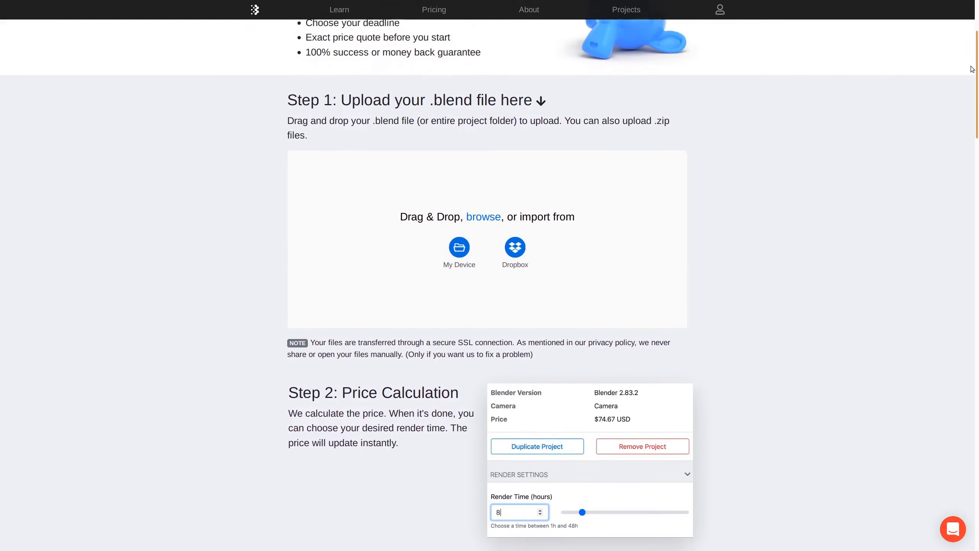
pyautogui.scroll(3, 972, 55)
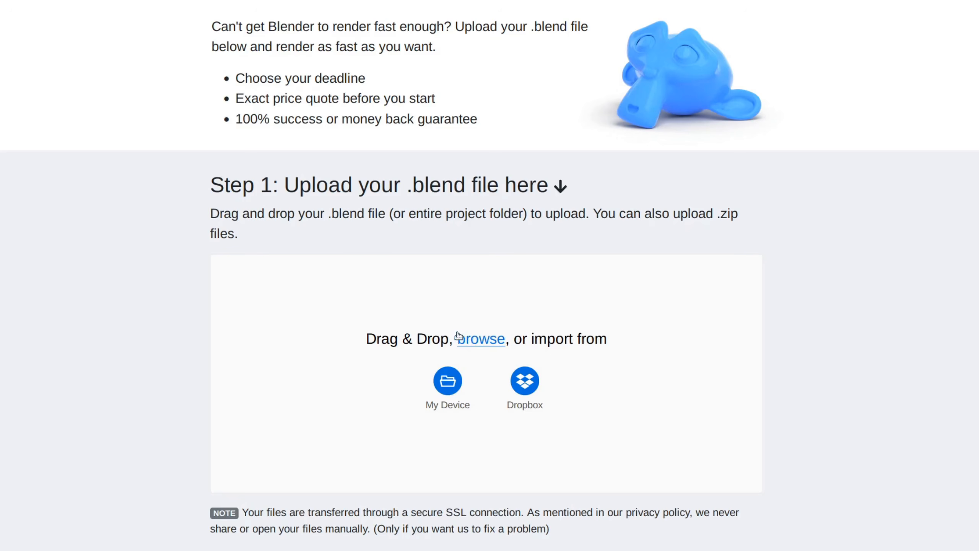
pyautogui.click(471, 337)
pyautogui.click(383, 136)
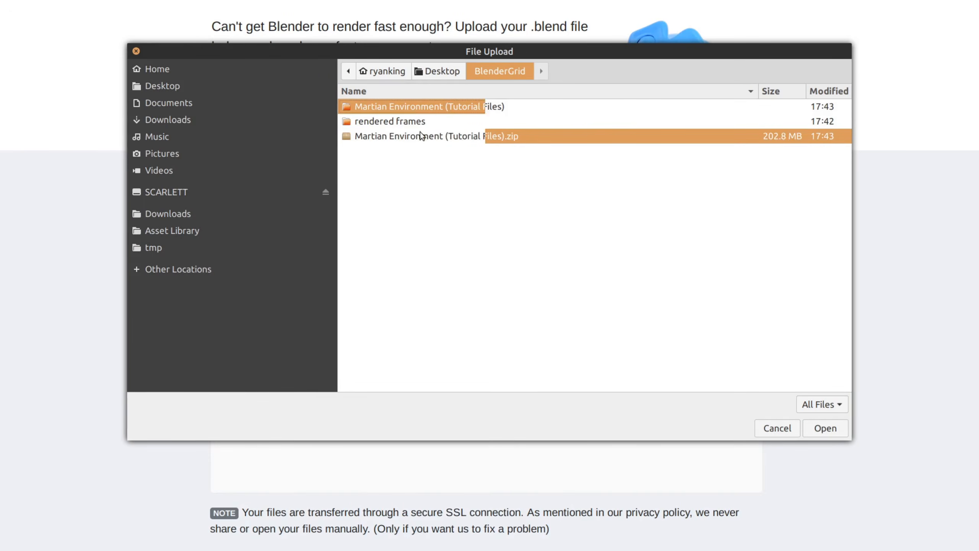
pyautogui.doubleClick(403, 138)
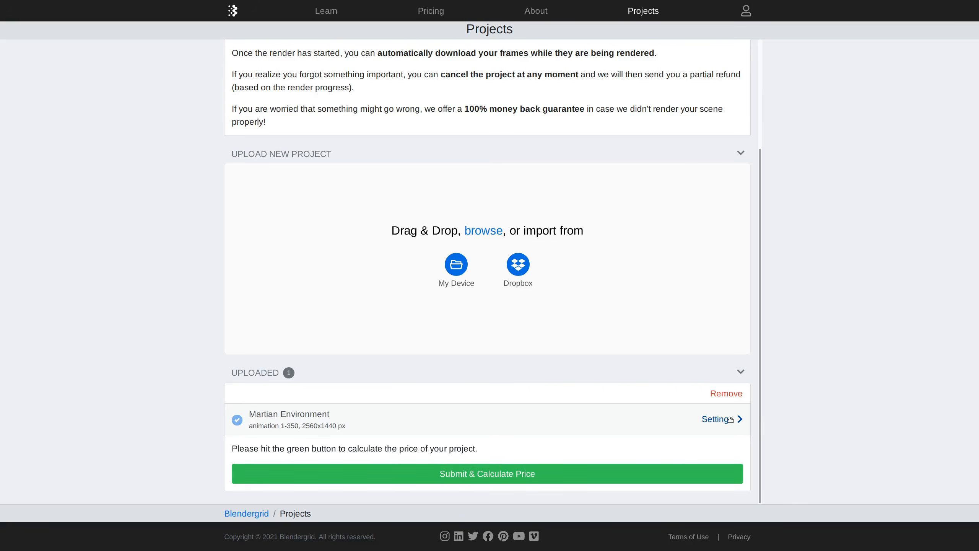
# Step: Review the uploaded Martian Environment project's settings for frame range, resolution, image output and rendering
pyautogui.click(728, 420)
pyautogui.scroll(-2, 921, 178)
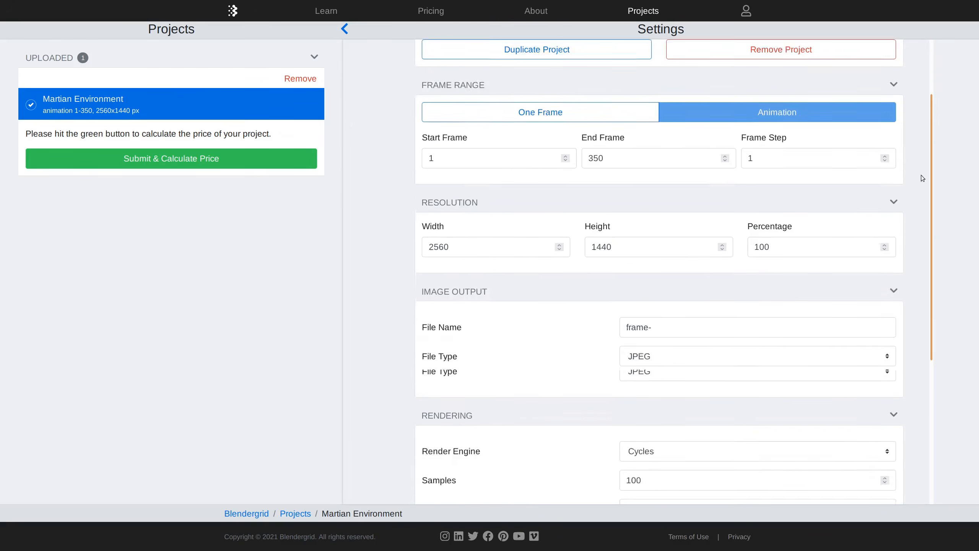
pyautogui.scroll(-5, 913, 243)
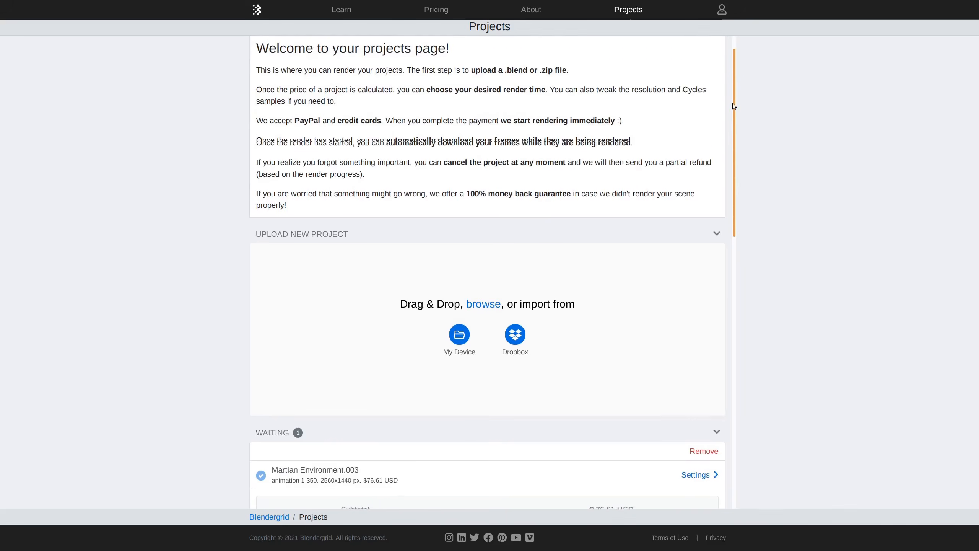
# Step: Open the settings of the waiting project Martian Environment.003 and shorten its render deadline
pyautogui.moveTo(733, 102); pyautogui.dragTo(727, 235)
pyautogui.click(696, 154)
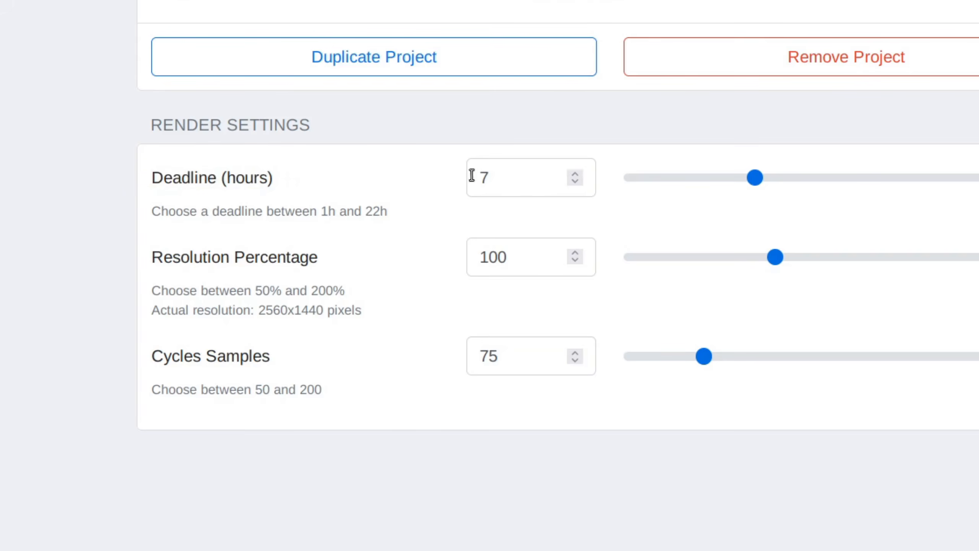
pyautogui.moveTo(673, 176); pyautogui.dragTo(634, 175)
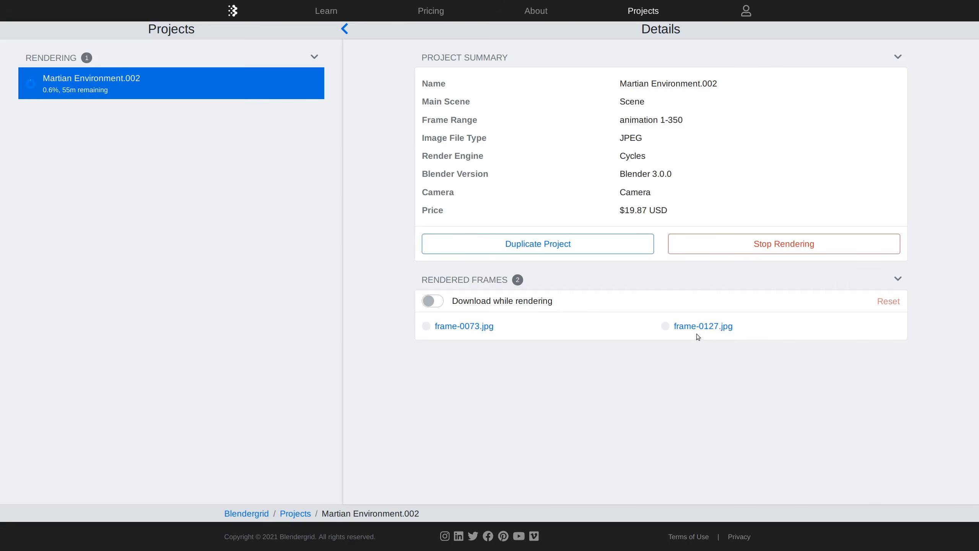
# Step: Get the rendered frame frame-0073.jpg and download all rendered frames as blendergrid-Martian Environment.zip
pyautogui.click(475, 325)
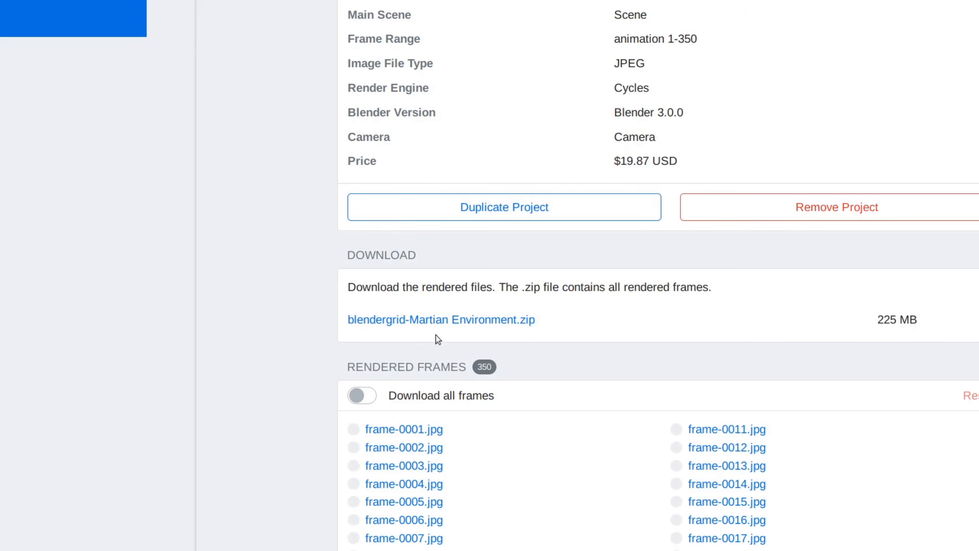
pyautogui.click(439, 320)
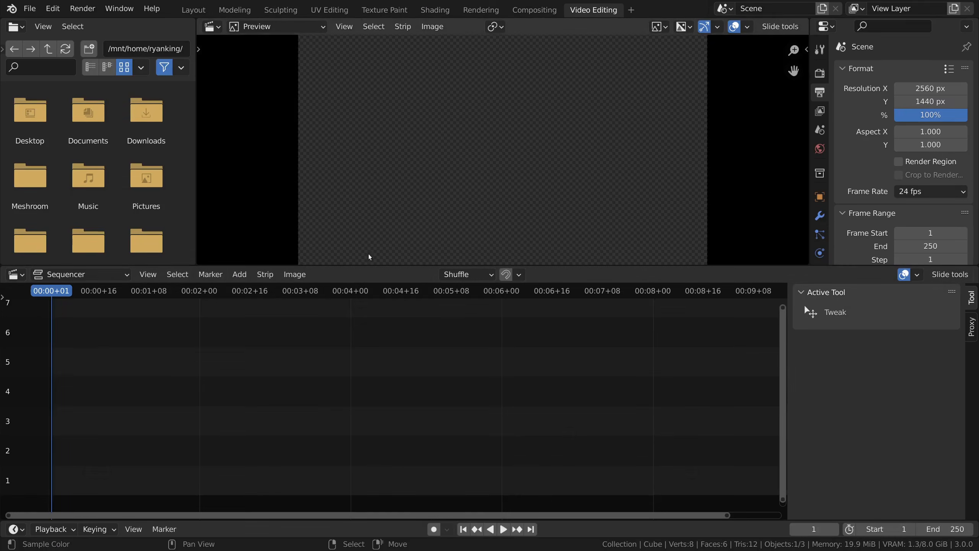
# Step: Switch to Blender's video sequencer and add a strip to the empty timeline
pyautogui.hotkey('shift', 'a')
pyautogui.click(175, 392)
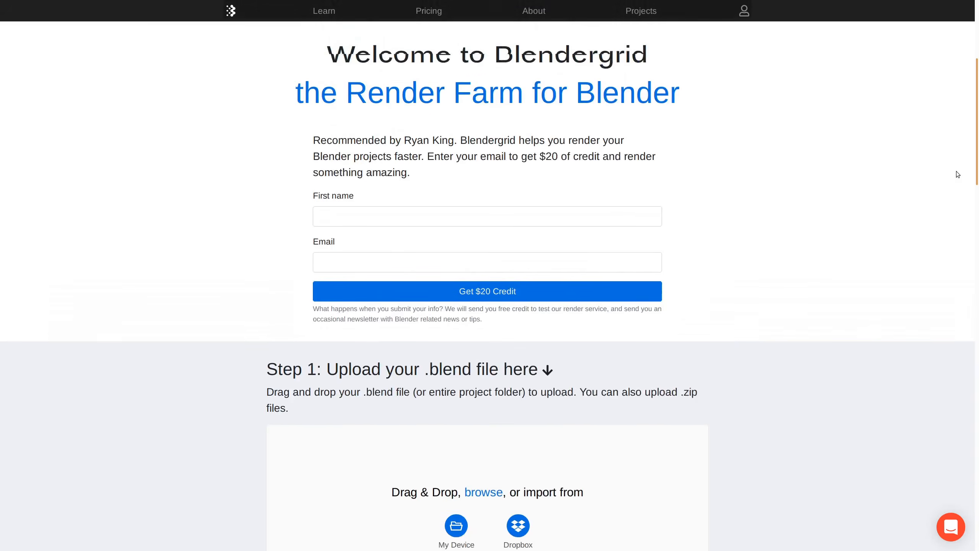
pyautogui.scroll(5, 957, 174)
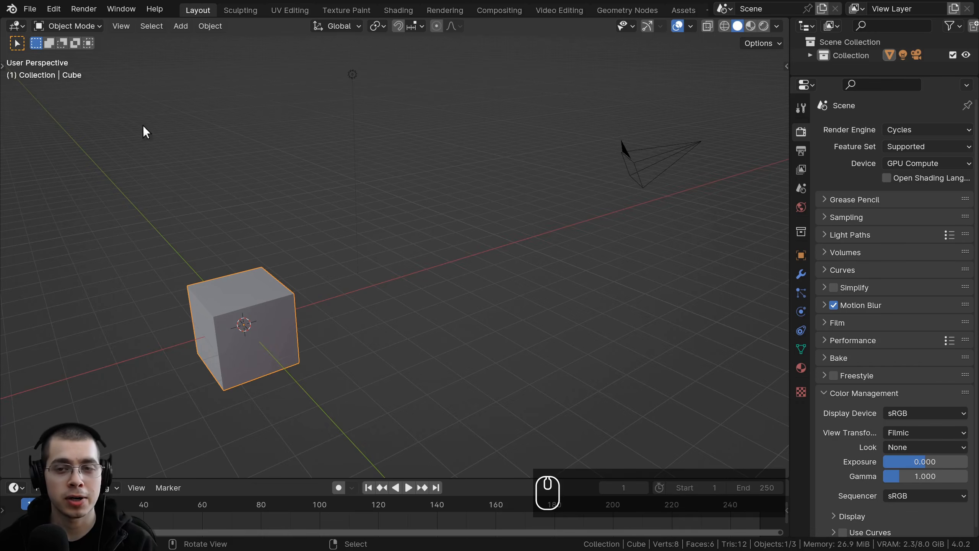
# Step: Delete all default objects from the scene: the cube, light and camera
pyautogui.moveTo(386, 191); pyautogui.dragTo(400, 266, button='middle')
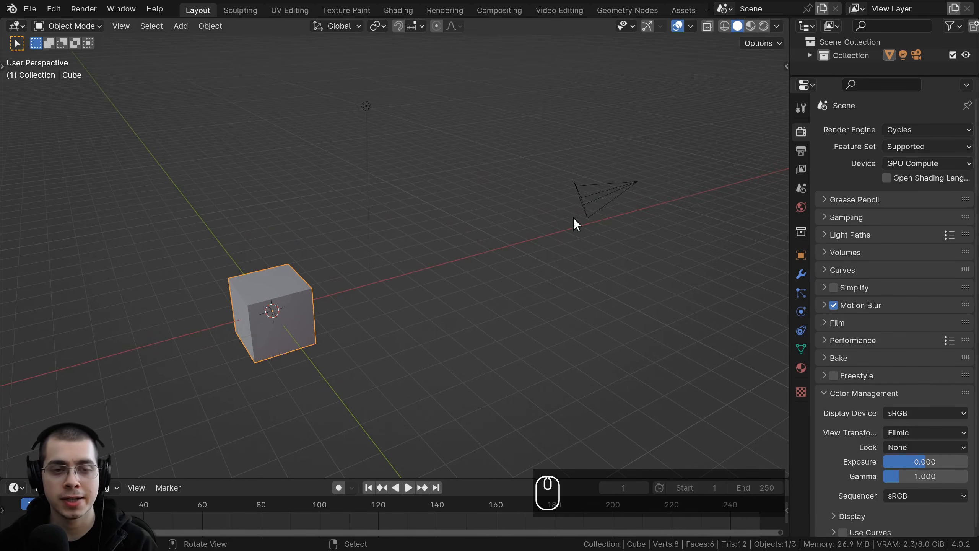
pyautogui.keyDown('shift'); pyautogui.moveTo(515, 148); pyautogui.dragTo(496, 176, button='middle'); pyautogui.keyUp('shift')
pyautogui.moveTo(496, 175); pyautogui.dragTo(501, 148, button='middle')
pyautogui.scroll(1, 488, 173)
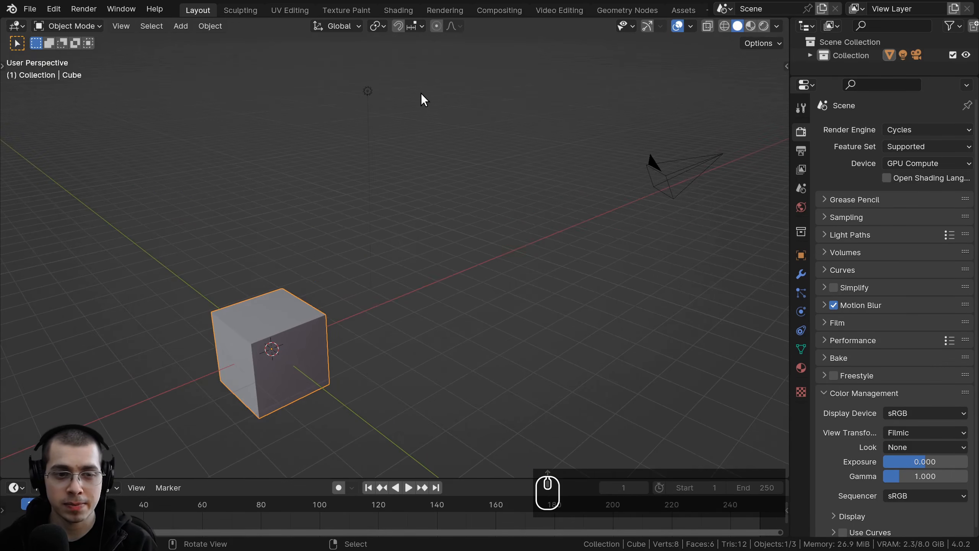
pyautogui.press('a')
pyautogui.press('a')
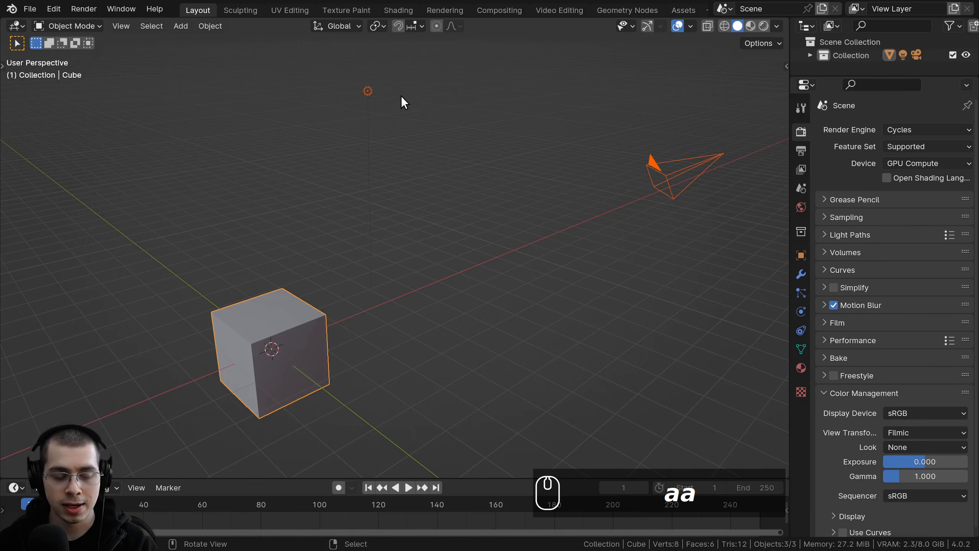
pyautogui.press('x')
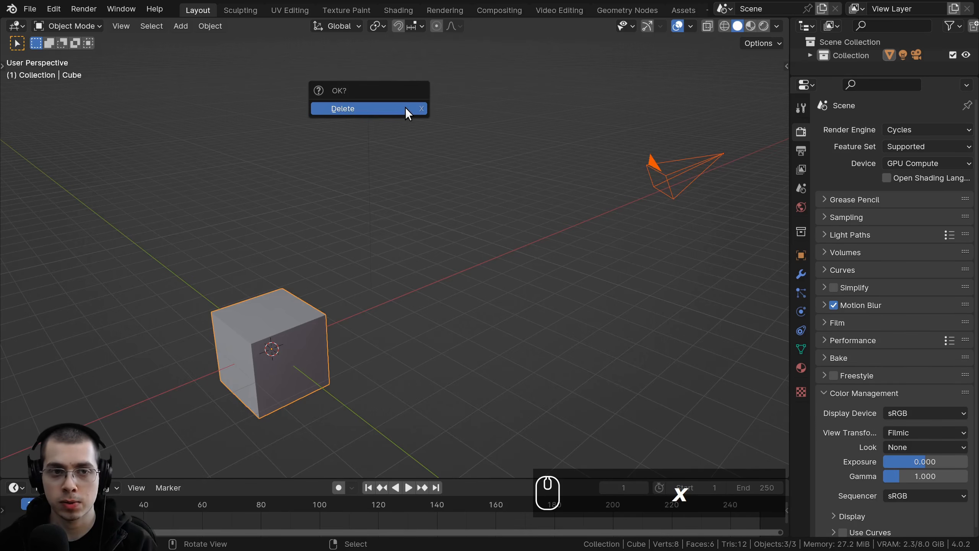
pyautogui.click(405, 107)
# Step: Add a mesh plane at the origin of the empty scene
pyautogui.keyDown('shift'); pyautogui.moveTo(415, 290); pyautogui.dragTo(436, 269, button='middle'); pyautogui.keyUp('shift')
pyautogui.keyDown('shift'); pyautogui.moveTo(297, 272); pyautogui.dragTo(389, 186, button='middle'); pyautogui.keyUp('shift')
pyautogui.moveTo(390, 185)
pyautogui.mouseDown(button='middle')
pyautogui.moveTo(364, 210)
pyautogui.moveTo(373, 176)
pyautogui.mouseUp(button='middle')
pyautogui.hotkey('shift', 'a')
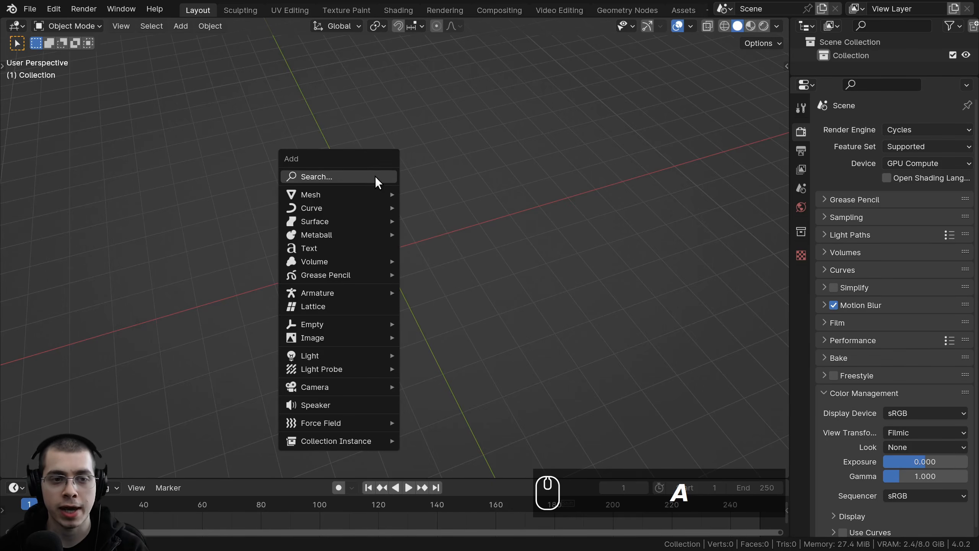
pyautogui.moveTo(344, 194)
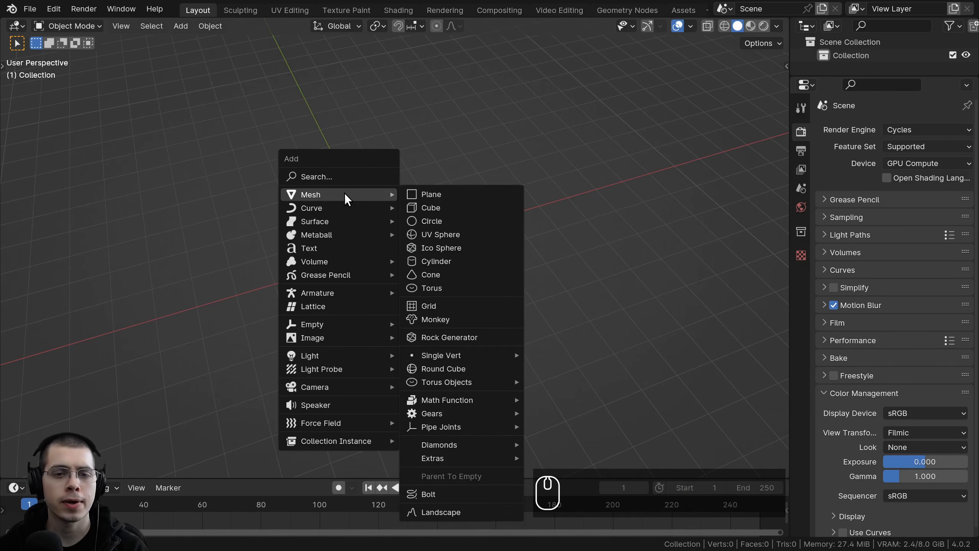
pyautogui.click(411, 195)
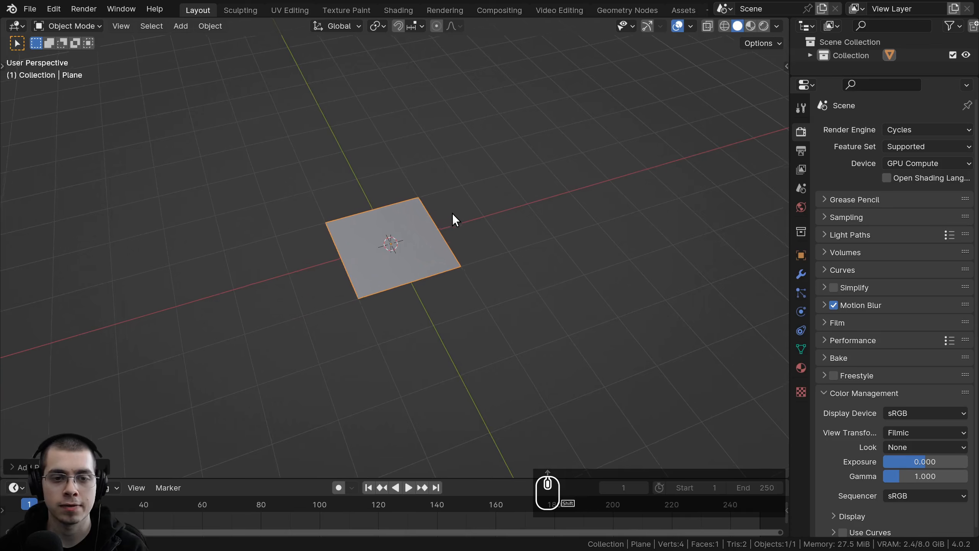
pyautogui.scroll(3, 455, 218)
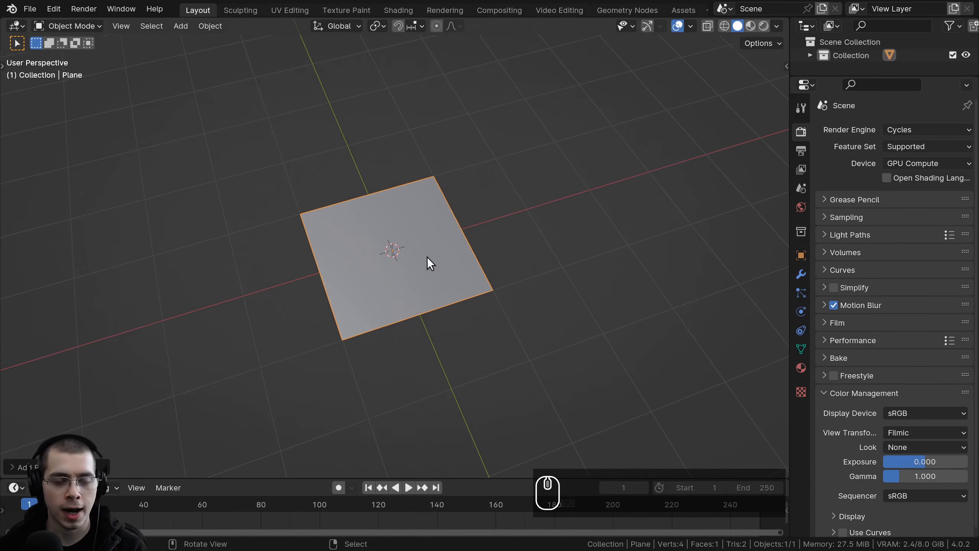
# Step: Enter Edit Mode on the plane and scale it along the global X axis to about half its width
pyautogui.press('Tab')
pyautogui.moveTo(273, 422); pyautogui.dragTo(395, 326, button='middle')
pyautogui.scroll(1, 341, 261)
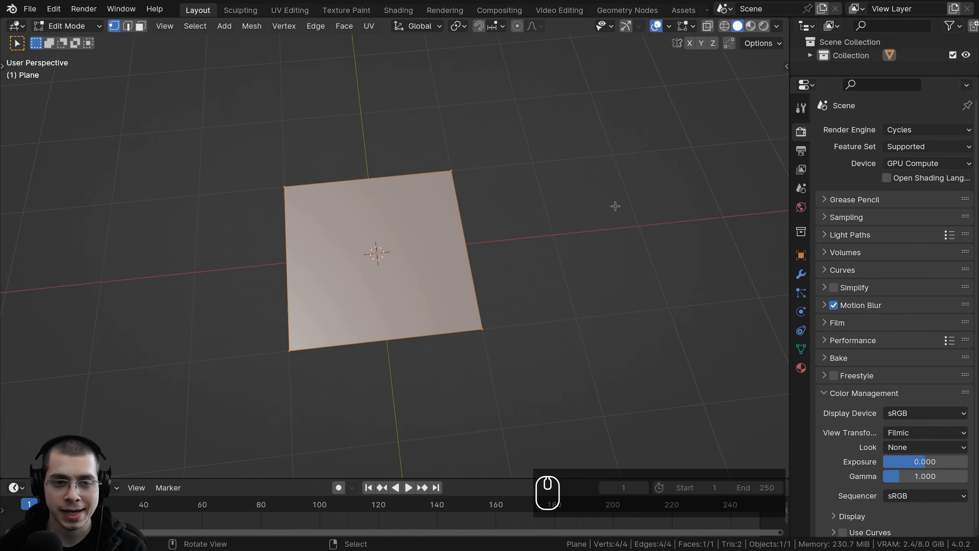
pyautogui.press('s')
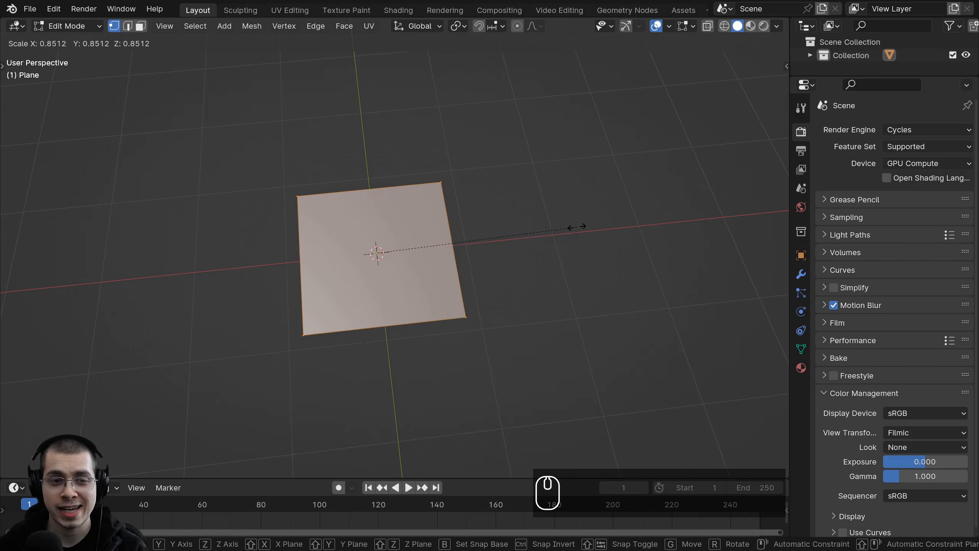
pyautogui.press('x')
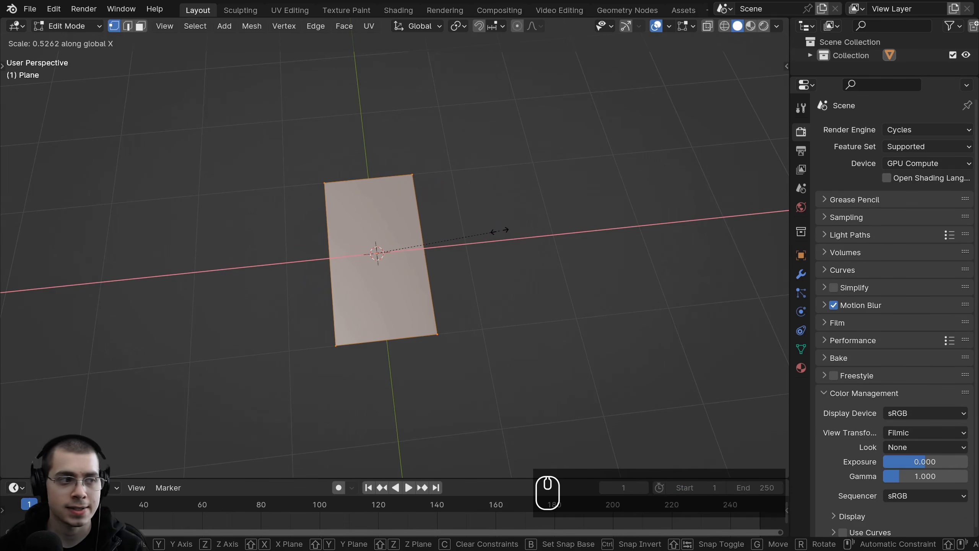
pyautogui.click(501, 233)
# Step: Add one centred loop cut running lengthwise through the narrowed plane, without sliding it
pyautogui.hotkey('ctrl', 'b')
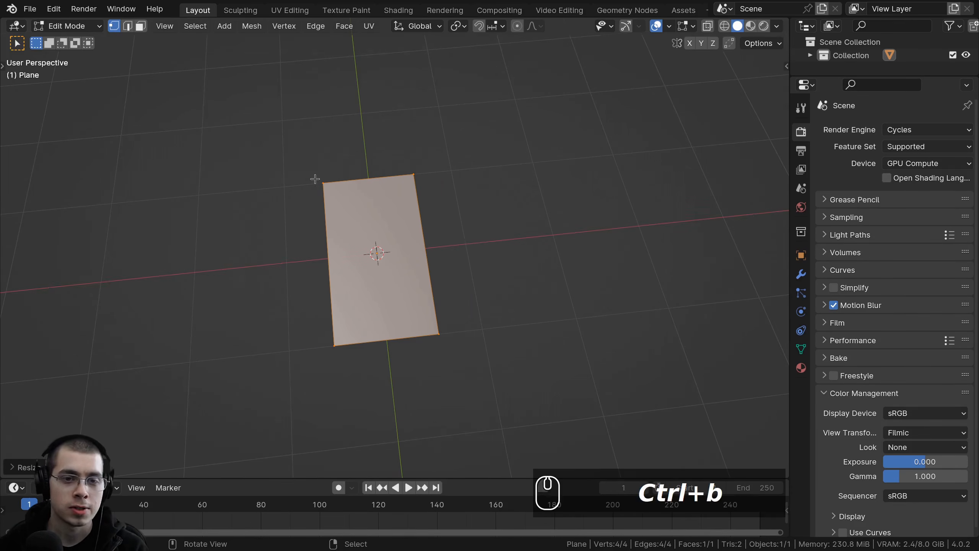
pyautogui.moveTo(397, 251); pyautogui.dragTo(410, 215, button='middle')
pyautogui.hotkey('ctrl', 'r')
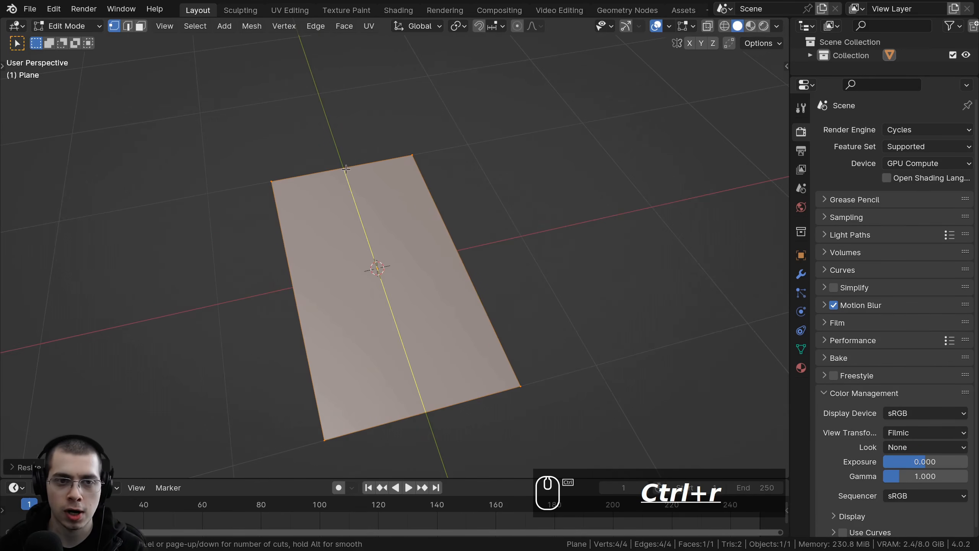
pyautogui.click(346, 169)
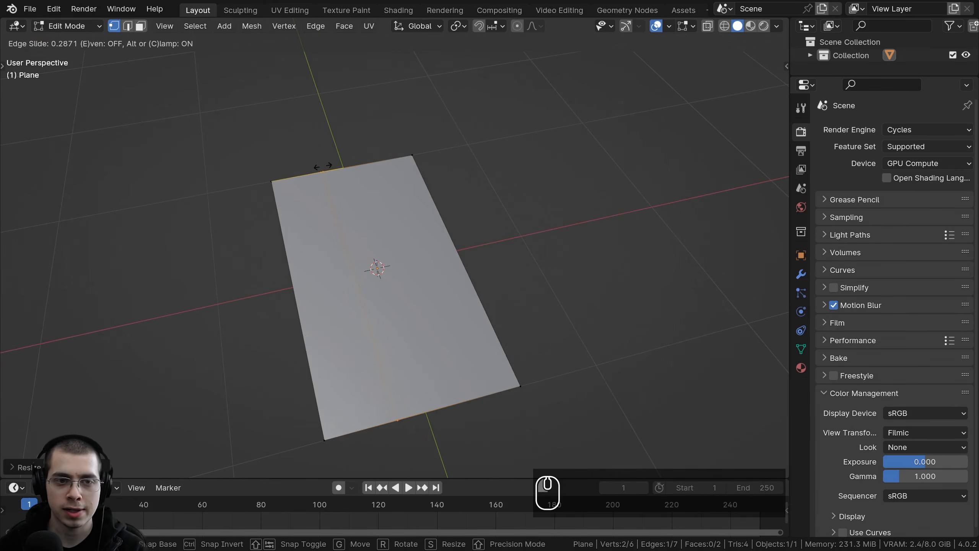
pyautogui.rightClick(302, 157)
pyautogui.moveTo(329, 173); pyautogui.dragTo(353, 142, button='middle')
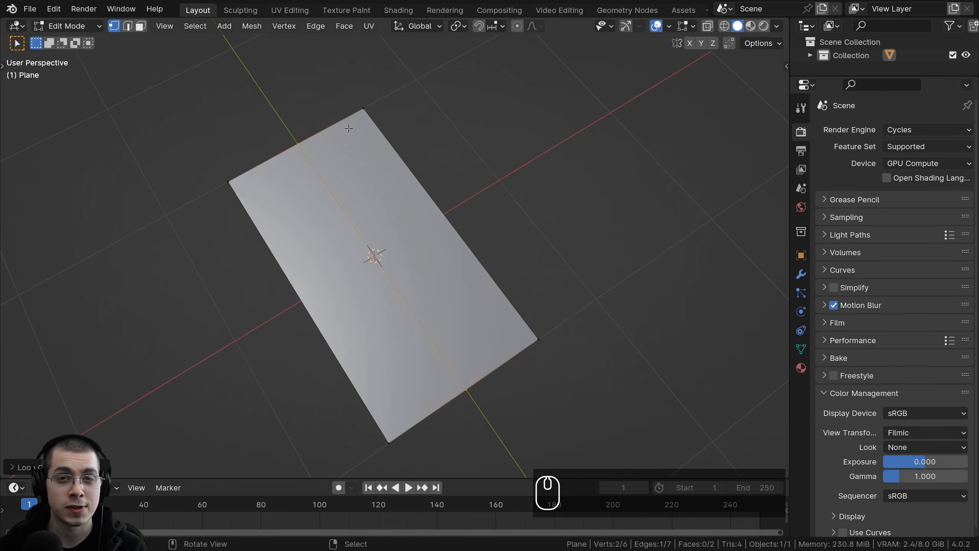
pyautogui.scroll(1, 336, 111)
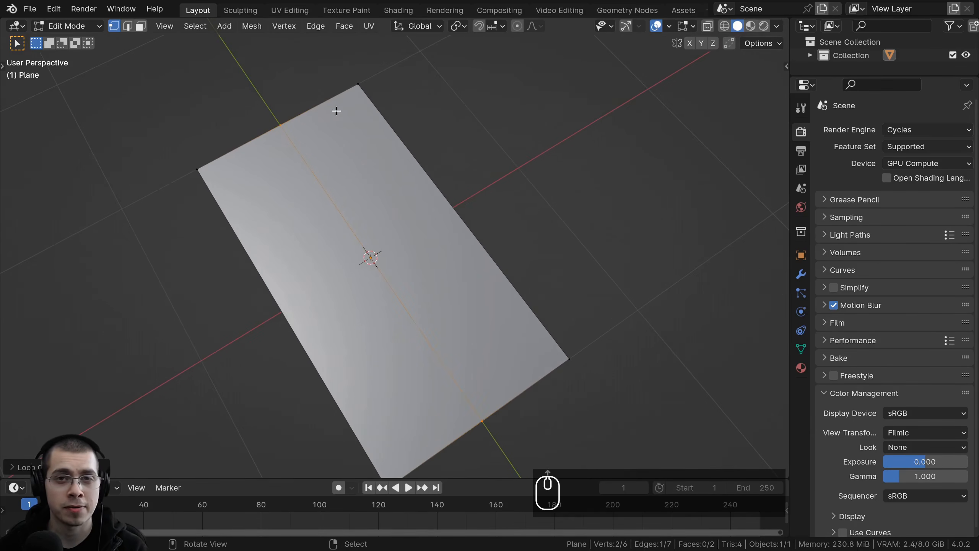
# Step: Add a Subdivision Surface modifier to the plane and set its viewport levels to 2
pyautogui.click(801, 275)
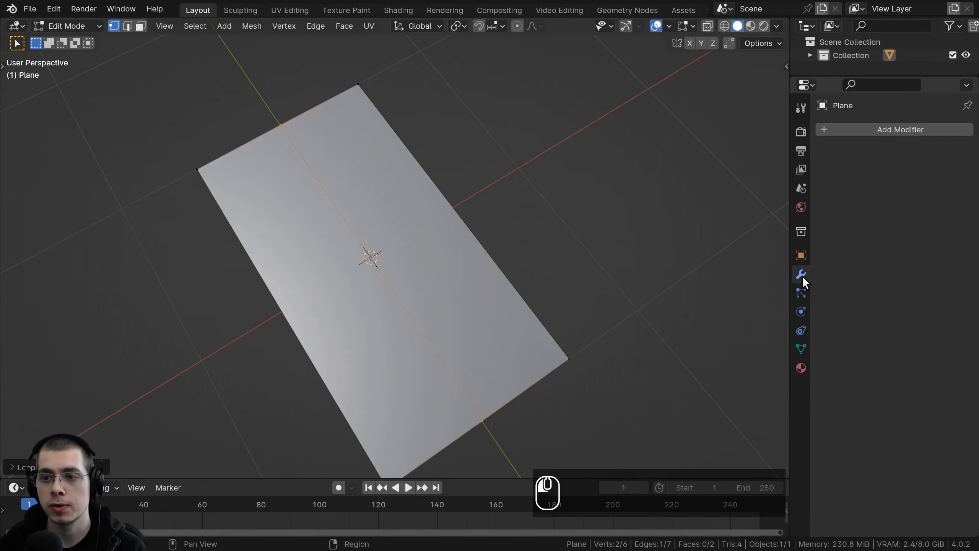
pyautogui.click(849, 134)
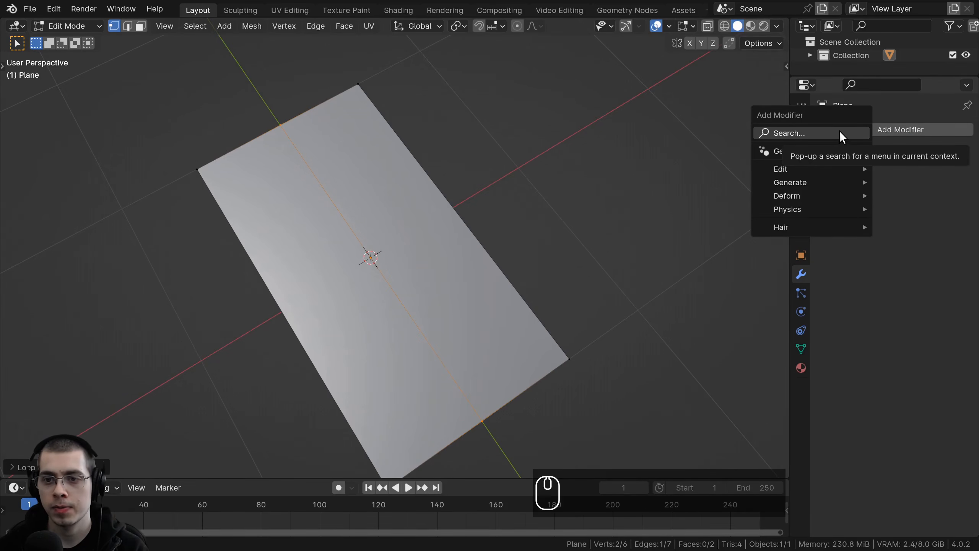
pyautogui.click(839, 133)
pyautogui.write('sub')
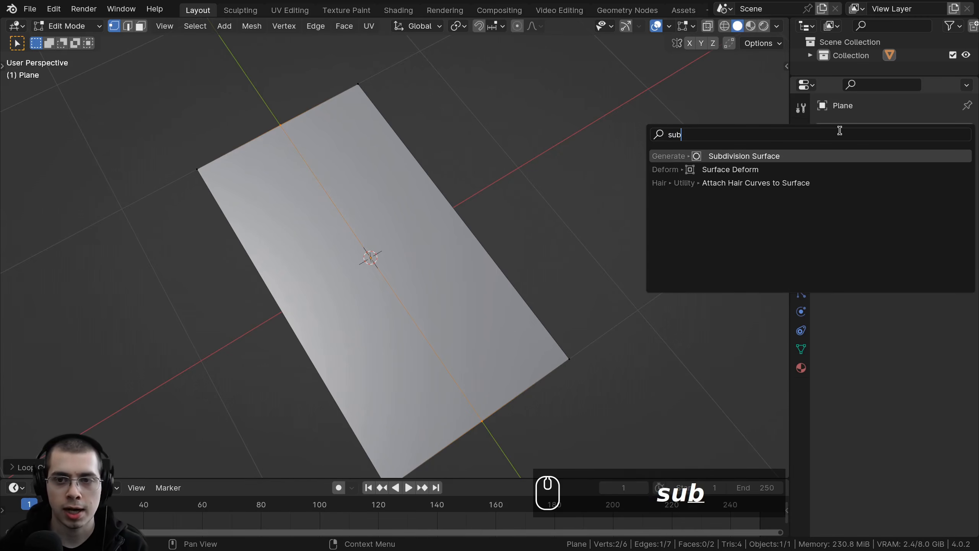
pyautogui.press('Return')
pyautogui.scroll(-2, 466, 245)
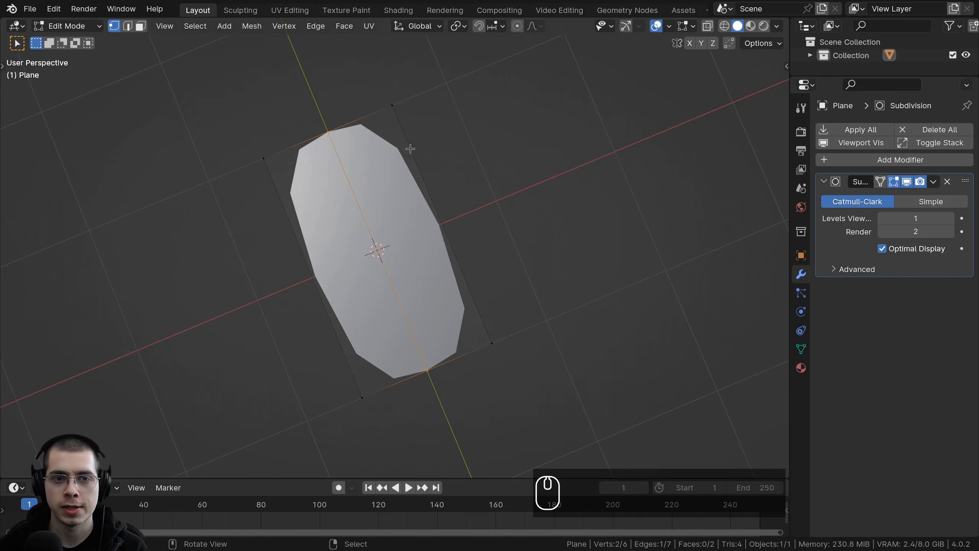
pyautogui.keyDown('shift'); pyautogui.moveTo(378, 158); pyautogui.dragTo(372, 171, button='middle'); pyautogui.keyUp('shift')
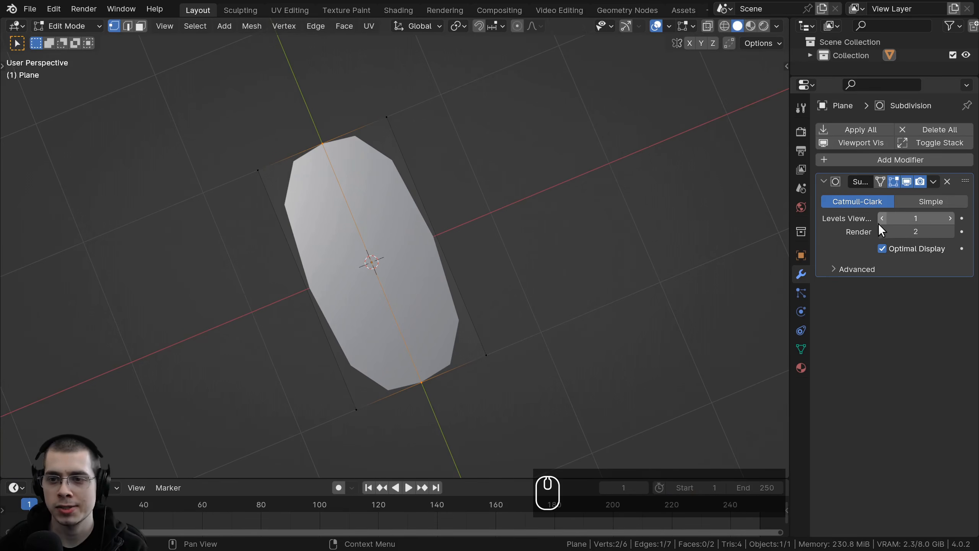
pyautogui.click(949, 219)
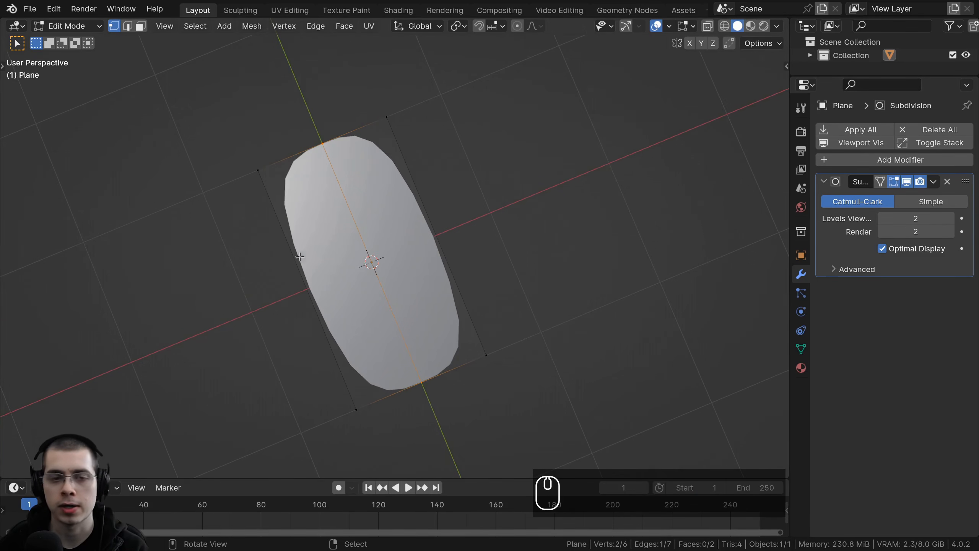
# Step: Add one centred loop cut running crosswise through the plane, without sliding it
pyautogui.moveTo(300, 257); pyautogui.dragTo(313, 168, button='middle')
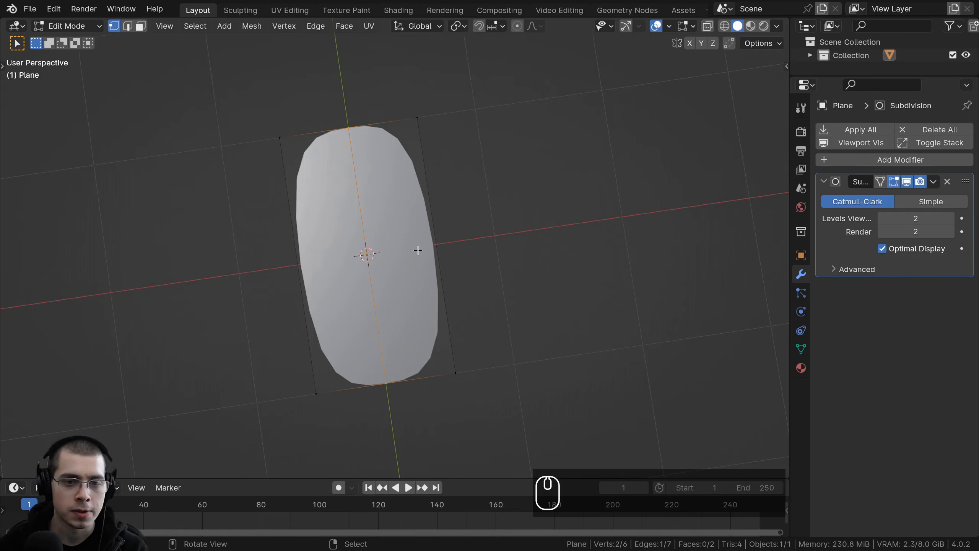
pyautogui.hotkey('ctrl', 'r')
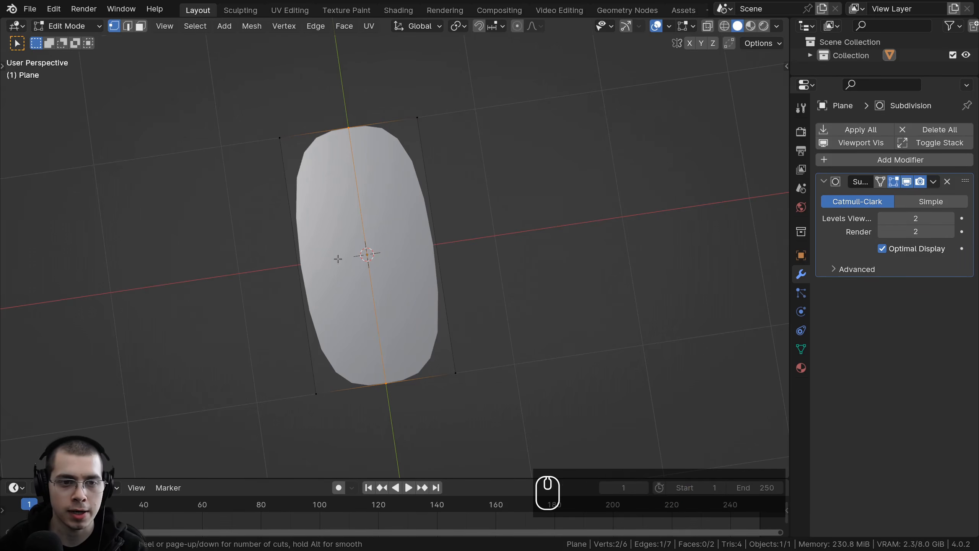
pyautogui.click(360, 248)
pyautogui.rightClick(446, 239)
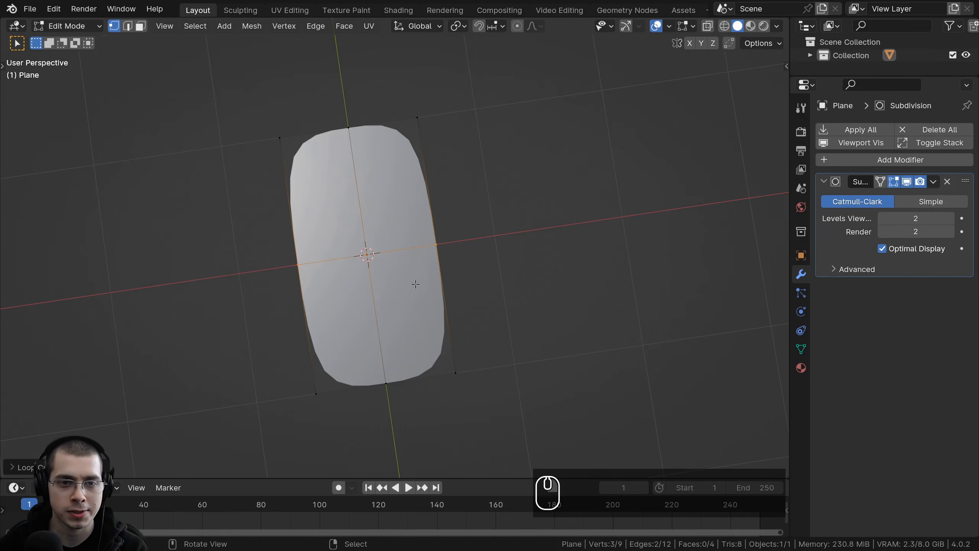
# Step: Scale the crosswise middle loop along the global X axis to make the leaf's middle slightly wider
pyautogui.moveTo(416, 284); pyautogui.dragTo(448, 285, button='middle')
pyautogui.scroll(2, 449, 285)
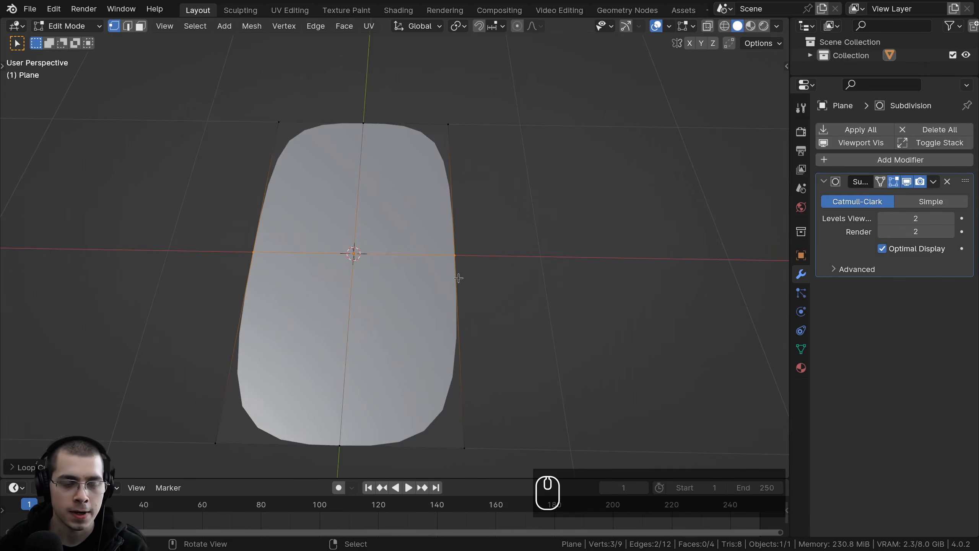
pyautogui.press('s')
pyautogui.press('x')
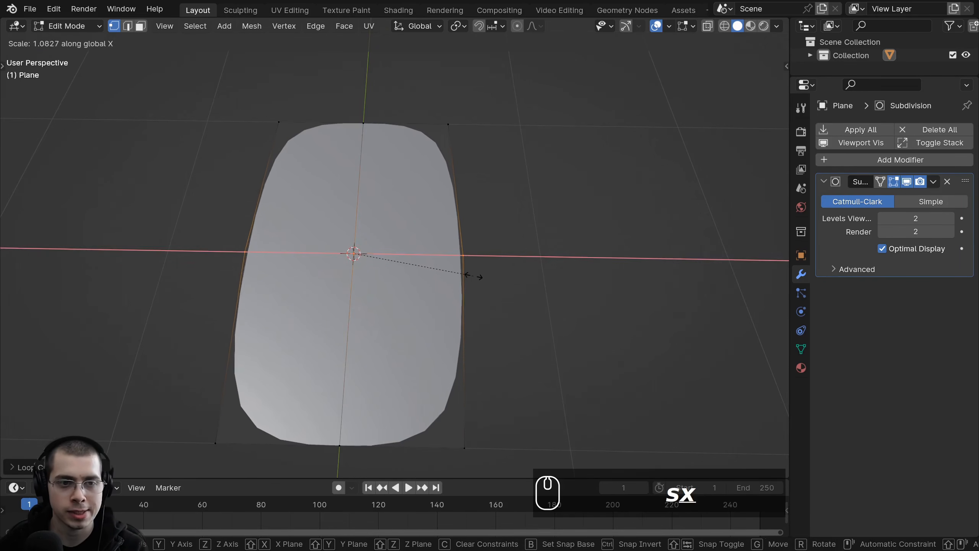
pyautogui.click(484, 273)
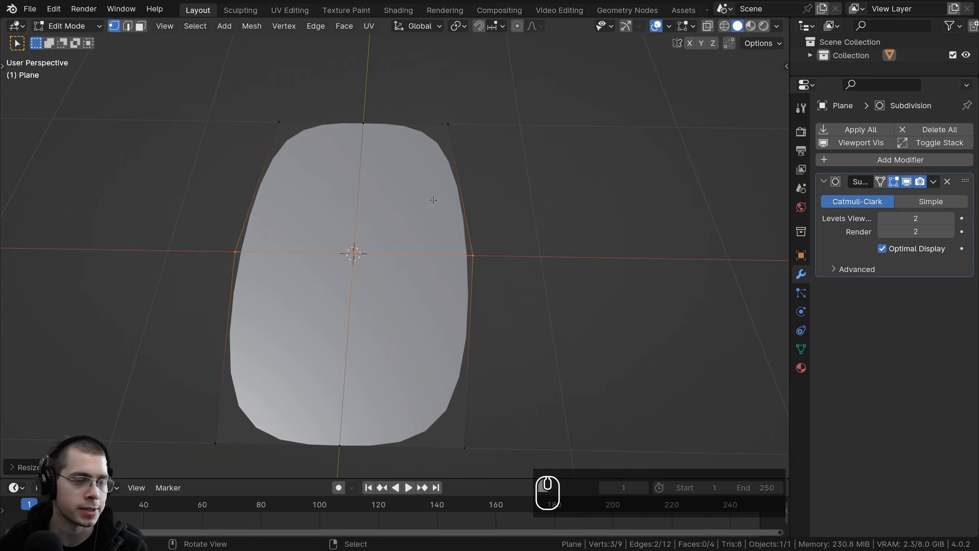
# Step: Select the three vertices at the leaf's far end and scale them along global X to about a third of their width
pyautogui.keyDown('shift'); pyautogui.moveTo(431, 201); pyautogui.dragTo(286, 131, button='middle'); pyautogui.keyUp('shift')
pyautogui.moveTo(234, 95); pyautogui.dragTo(478, 194)
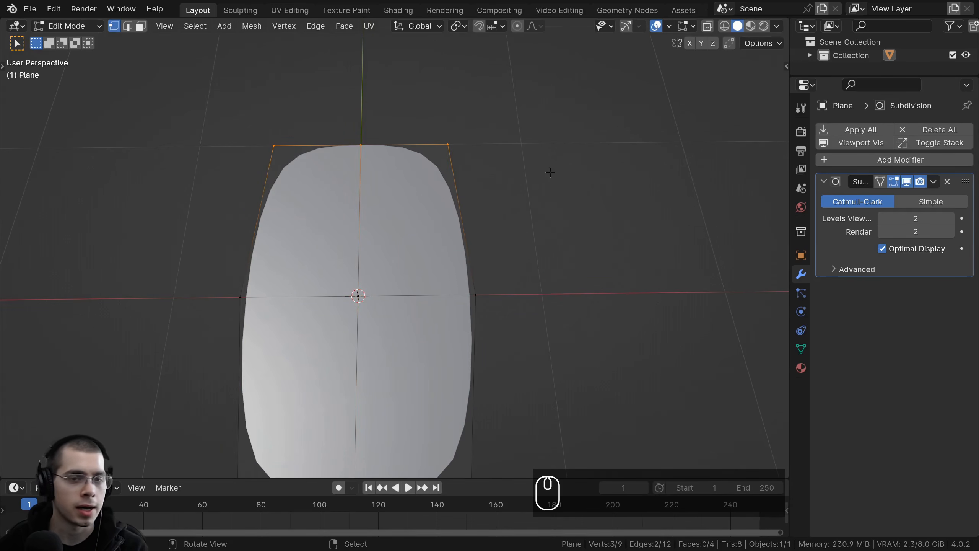
pyautogui.press('s')
pyautogui.press('x')
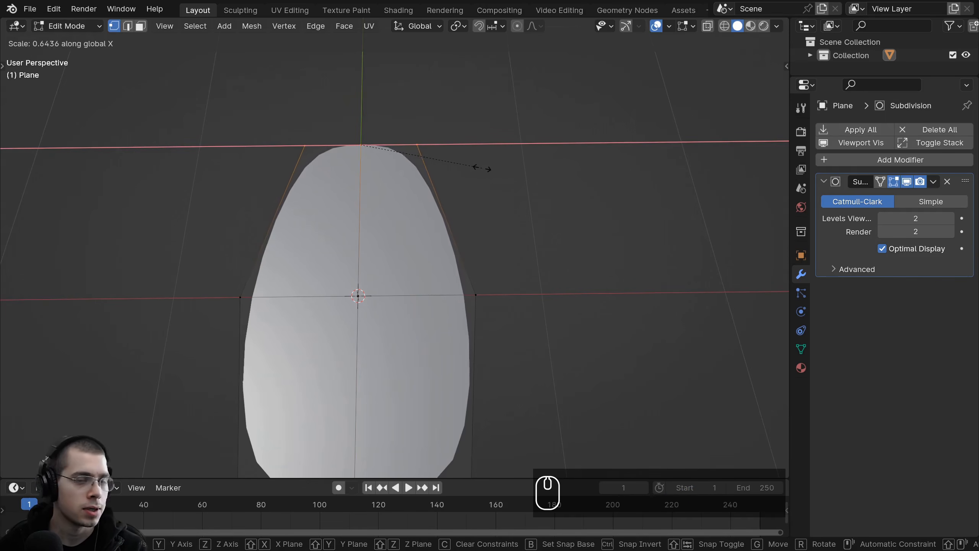
pyautogui.click(425, 163)
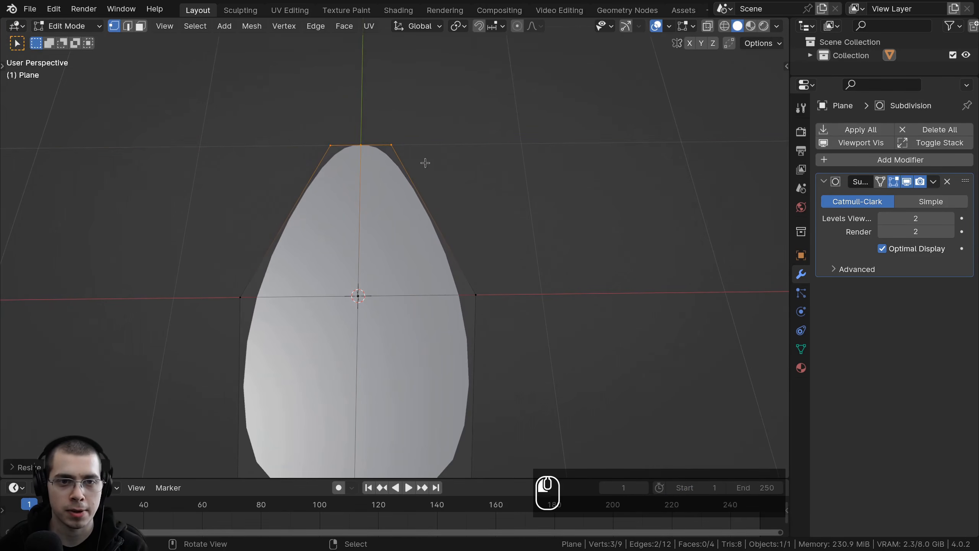
# Step: Move the two corner vertices beside the tip along global Y toward the middle and scale them apart to about 2.1 times
pyautogui.moveTo(425, 163); pyautogui.dragTo(378, 127, button='middle')
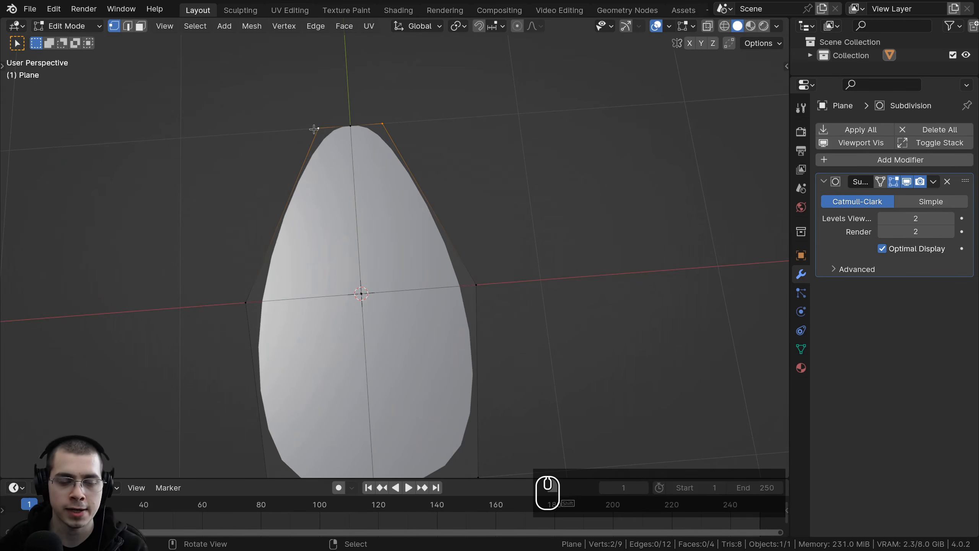
pyautogui.press('g')
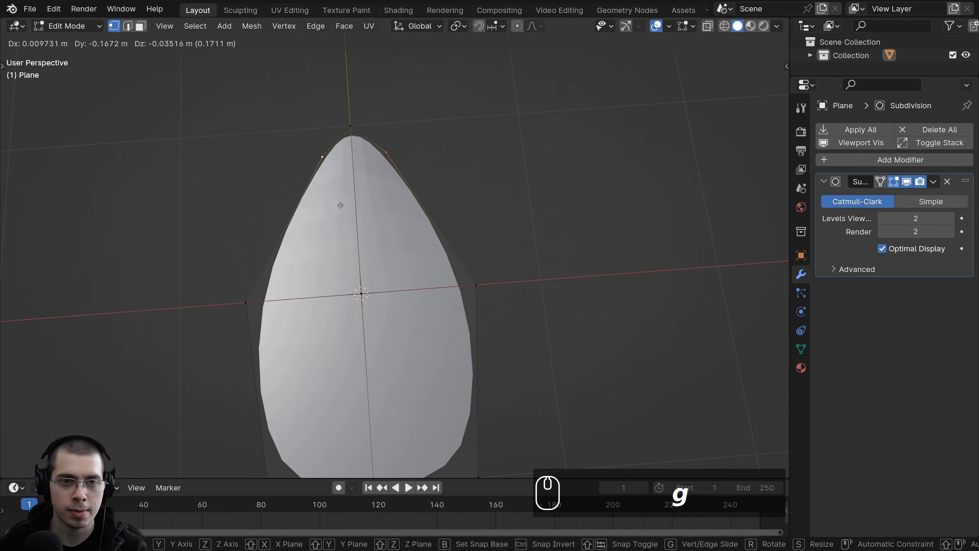
pyautogui.press('y')
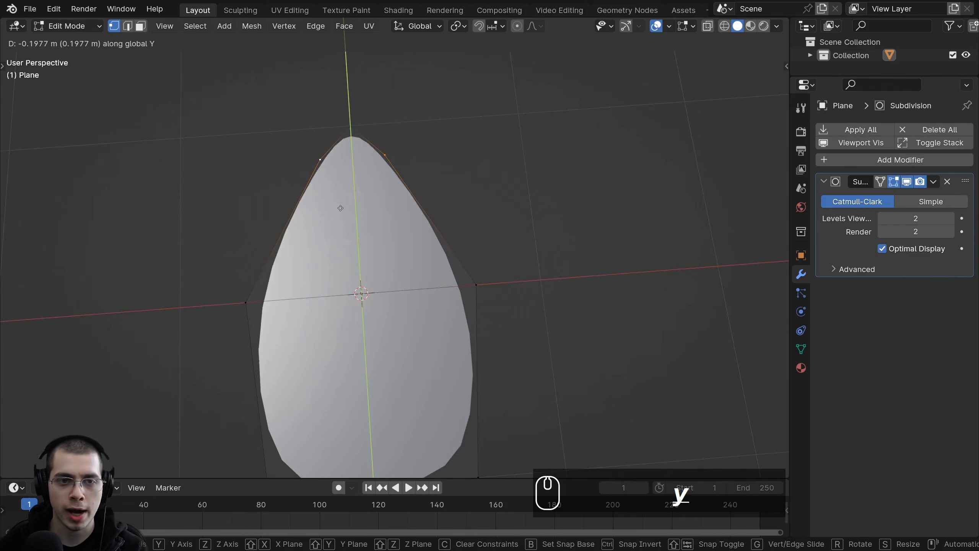
pyautogui.click(348, 262)
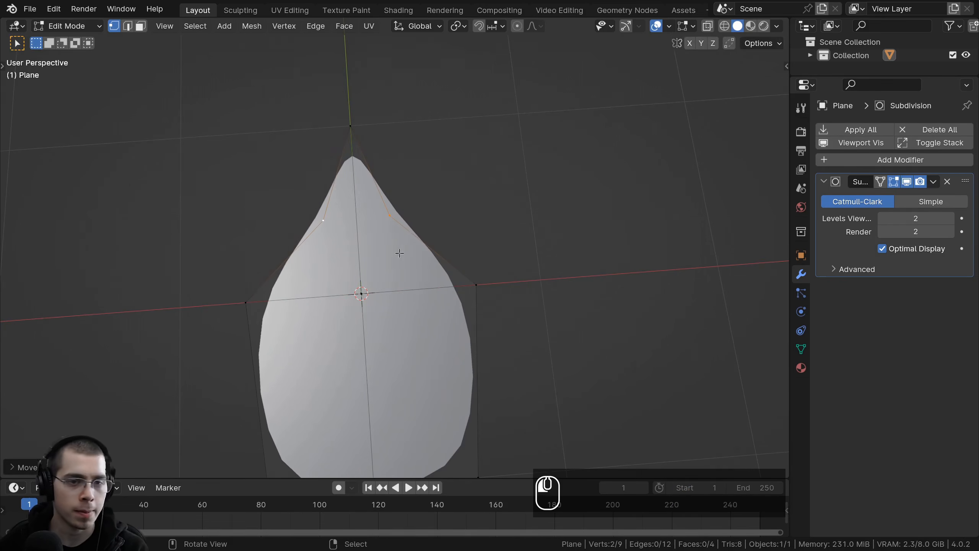
pyautogui.press('s')
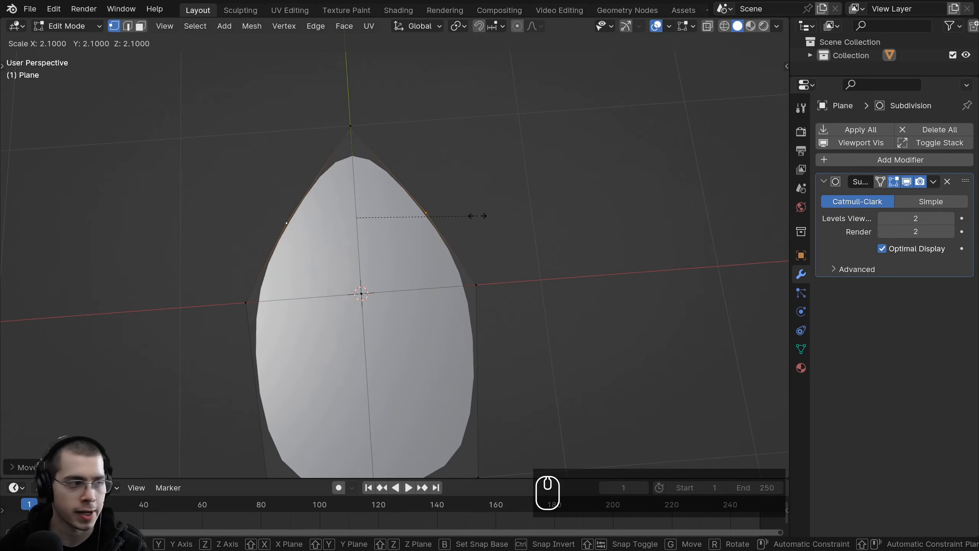
pyautogui.click(476, 216)
# Step: Select the whole leaf mesh and scale it along global X to about 0.85
pyautogui.scroll(-2, 519, 221)
pyautogui.press('a')
pyautogui.press('a')
pyautogui.keyDown('shift'); pyautogui.moveTo(496, 236); pyautogui.dragTo(557, 203, button='middle'); pyautogui.keyUp('shift')
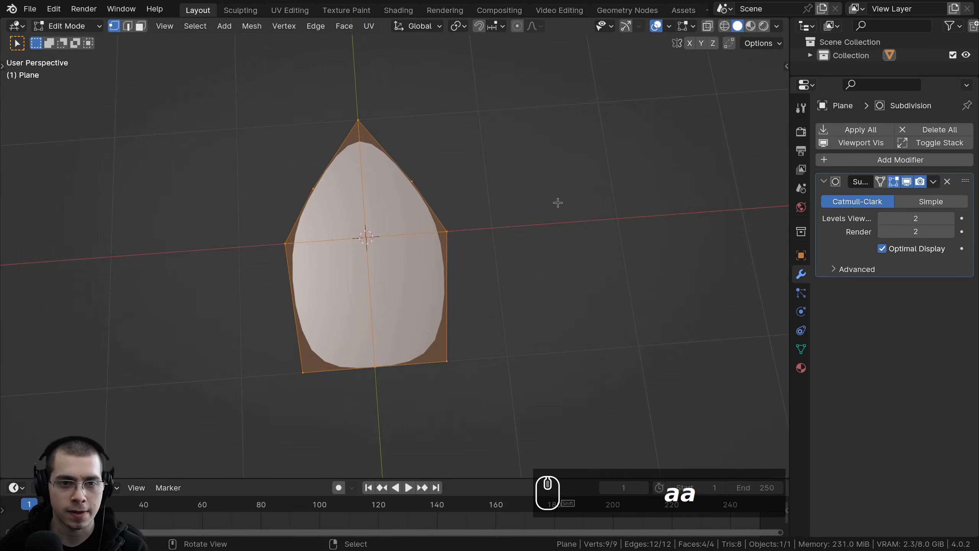
pyautogui.press('s')
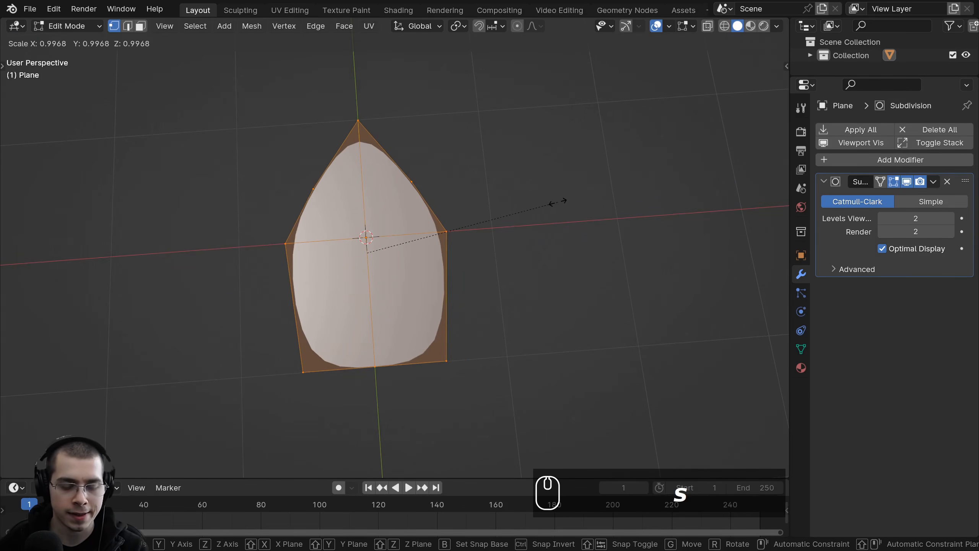
pyautogui.press('x')
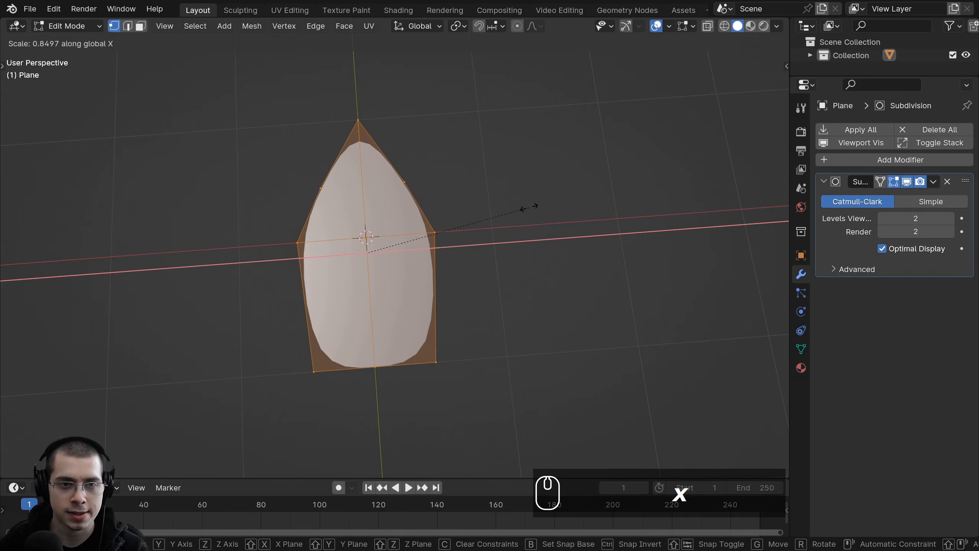
pyautogui.click(529, 207)
# Step: Select the two shoulder vertices between tip and middle and scale them apart to about 1.14 times
pyautogui.click(403, 182)
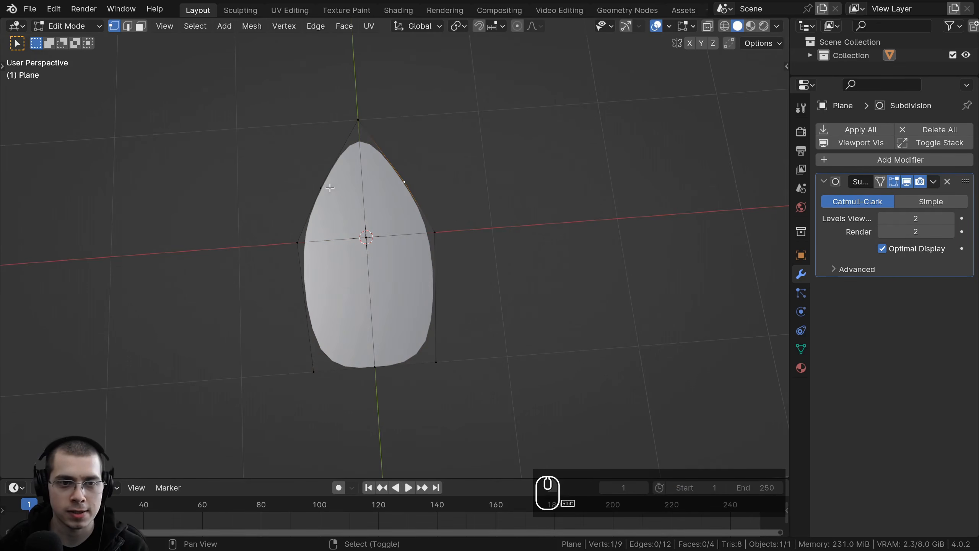
pyautogui.scroll(1, 390, 185)
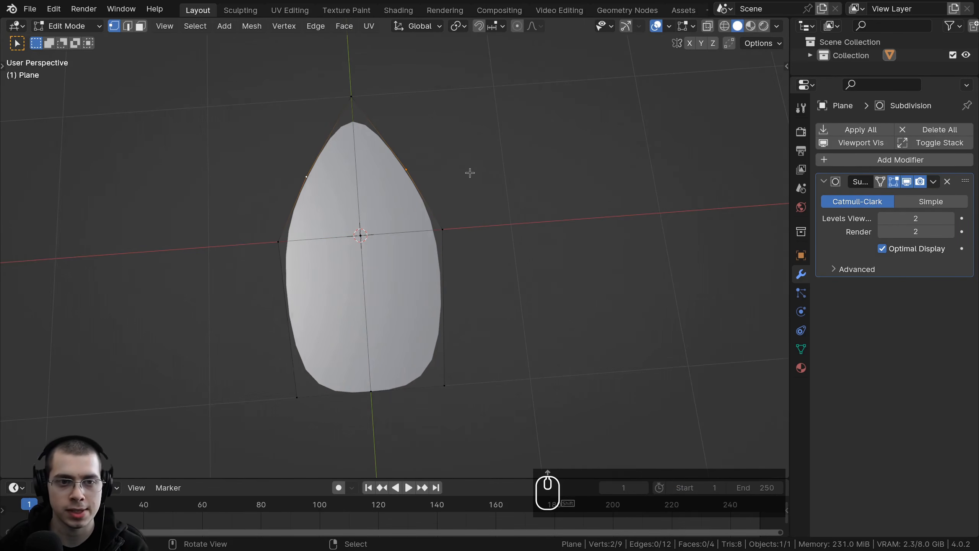
pyautogui.press('s')
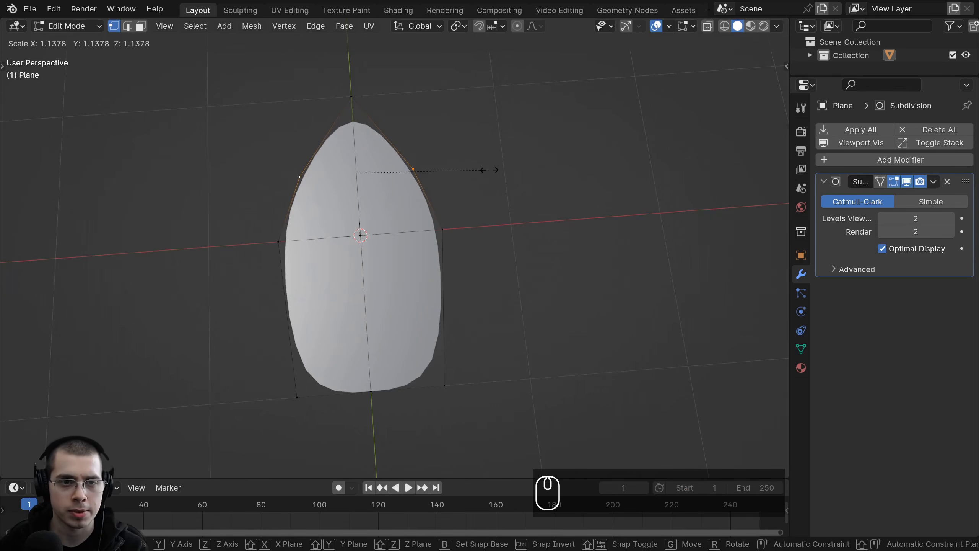
pyautogui.click(489, 171)
# Step: Select the three vertices at the leaf's base and, in top view, move them about 0.3 m along global Y toward the middle
pyautogui.scroll(-1, 443, 335)
pyautogui.keyDown('shift'); pyautogui.moveTo(437, 357); pyautogui.dragTo(429, 304, button='middle'); pyautogui.keyUp('shift')
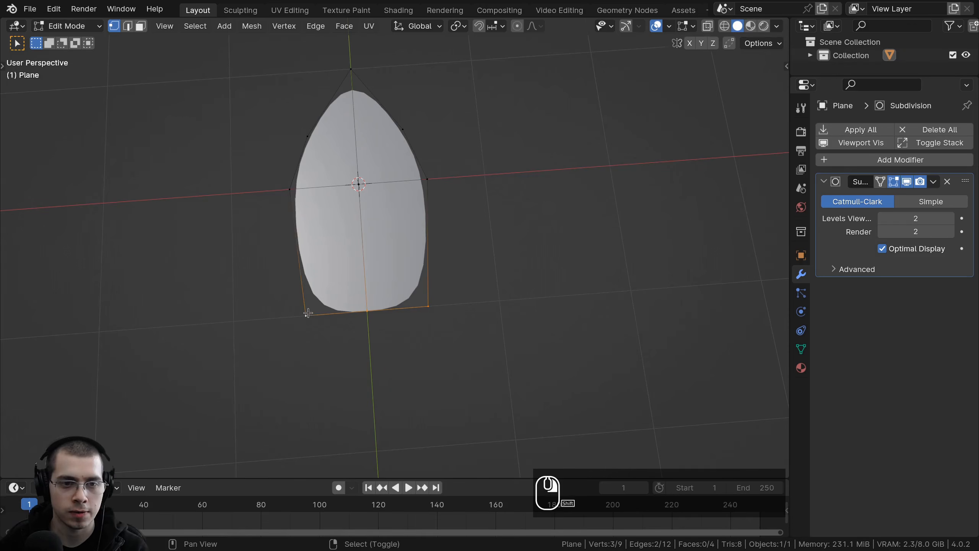
pyautogui.moveTo(362, 310); pyautogui.dragTo(330, 315, button='middle')
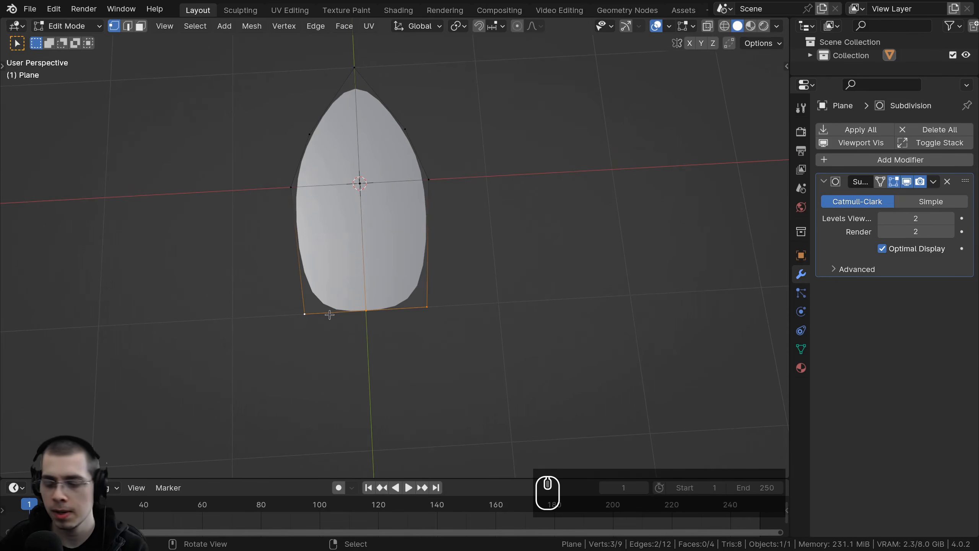
pyautogui.press('KP_7')
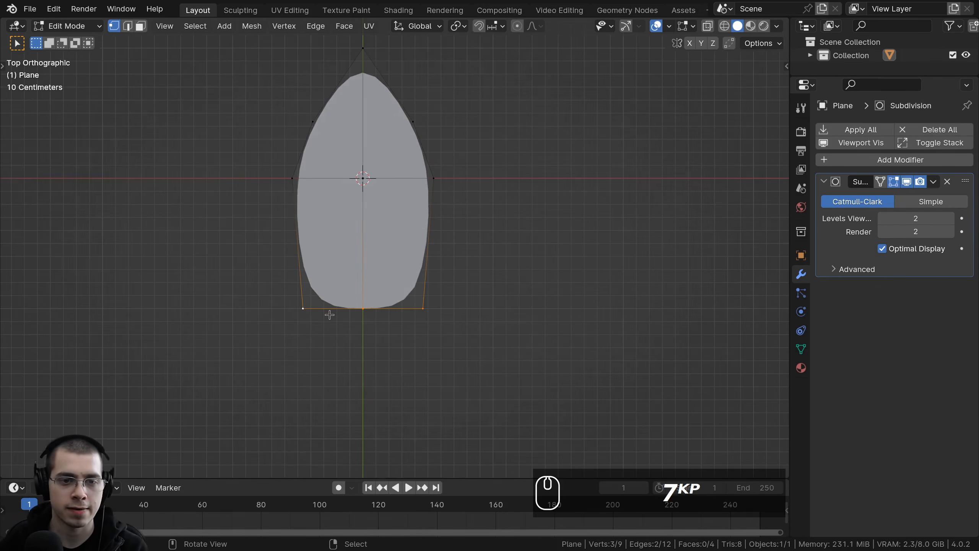
pyautogui.keyDown('shift'); pyautogui.moveTo(333, 297); pyautogui.dragTo(383, 330, button='middle'); pyautogui.keyUp('shift')
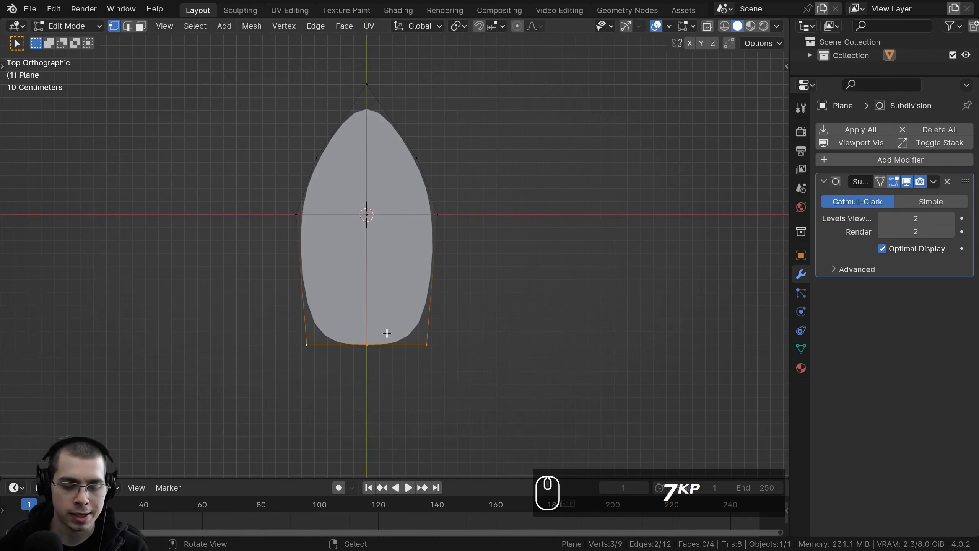
pyautogui.press('g')
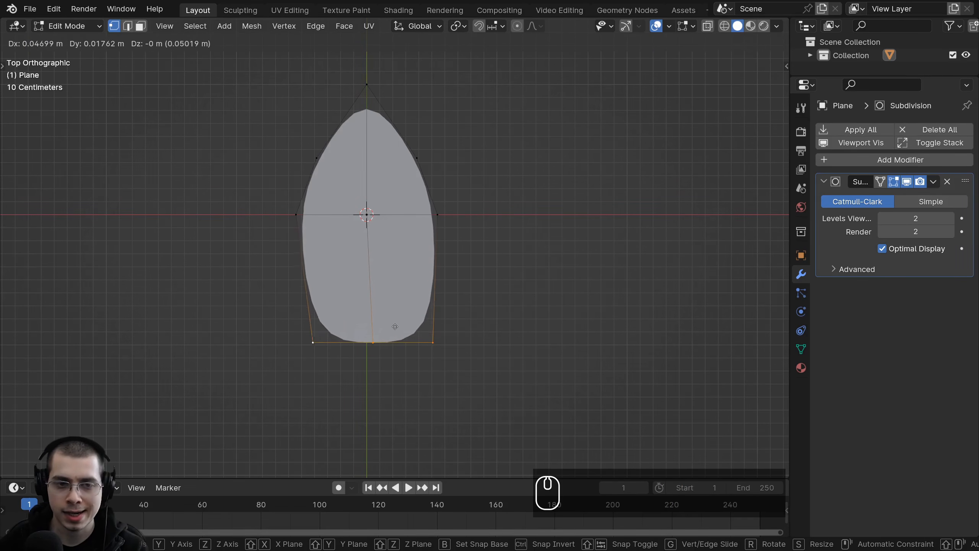
pyautogui.press('y')
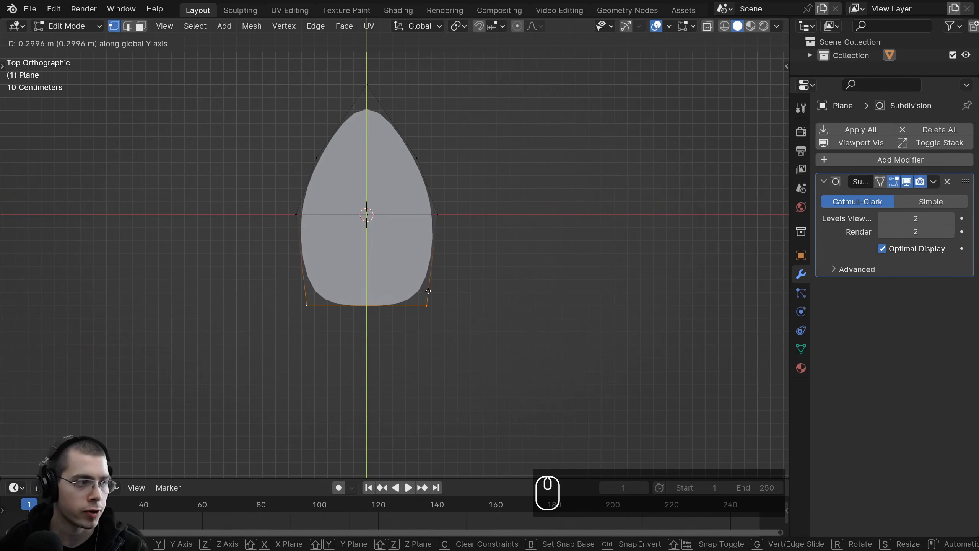
pyautogui.click(428, 289)
# Step: Scale the three base vertices along global X to about 0.85 to narrow the leaf's base
pyautogui.press('s')
pyautogui.press('x')
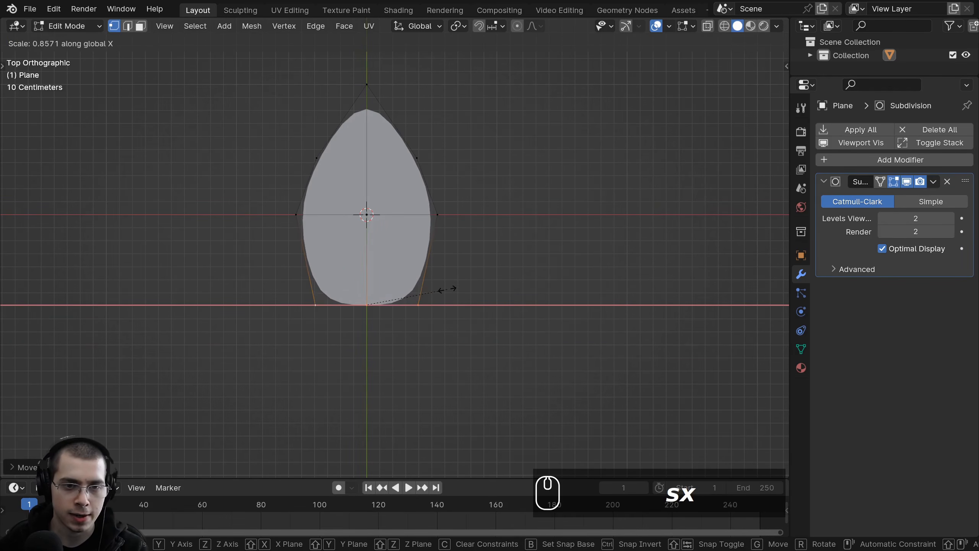
pyautogui.click(443, 288)
# Step: Extrude the leaf's base edge about 0.4 m outward along global Y and scale the new edge to about 0.19
pyautogui.keyDown('shift'); pyautogui.moveTo(441, 287); pyautogui.dragTo(433, 237, button='middle'); pyautogui.keyUp('shift')
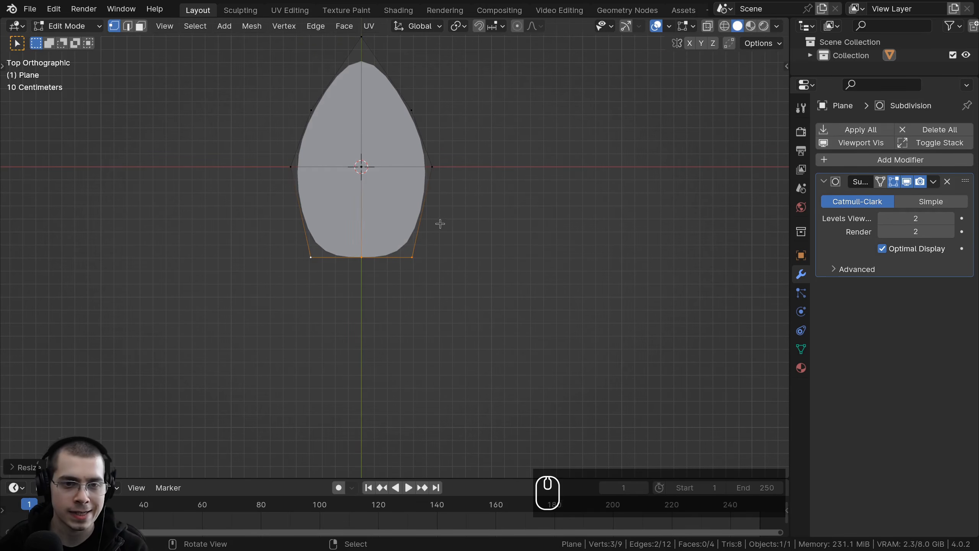
pyautogui.press('e')
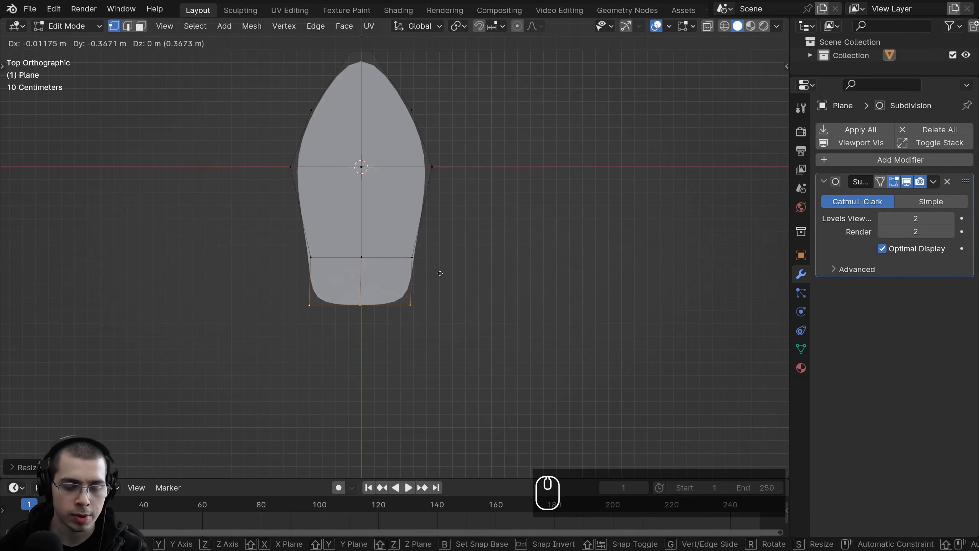
pyautogui.press('y')
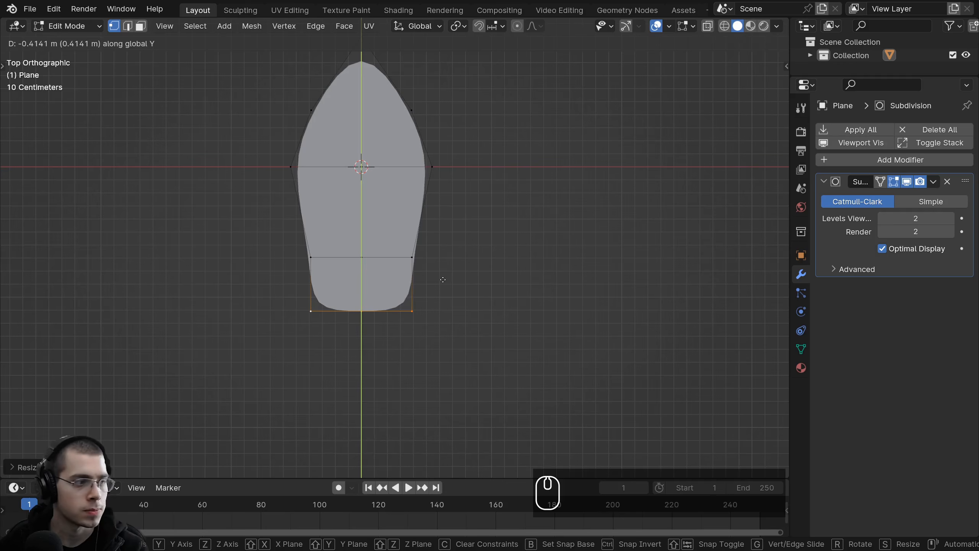
pyautogui.click(437, 274)
pyautogui.press('s')
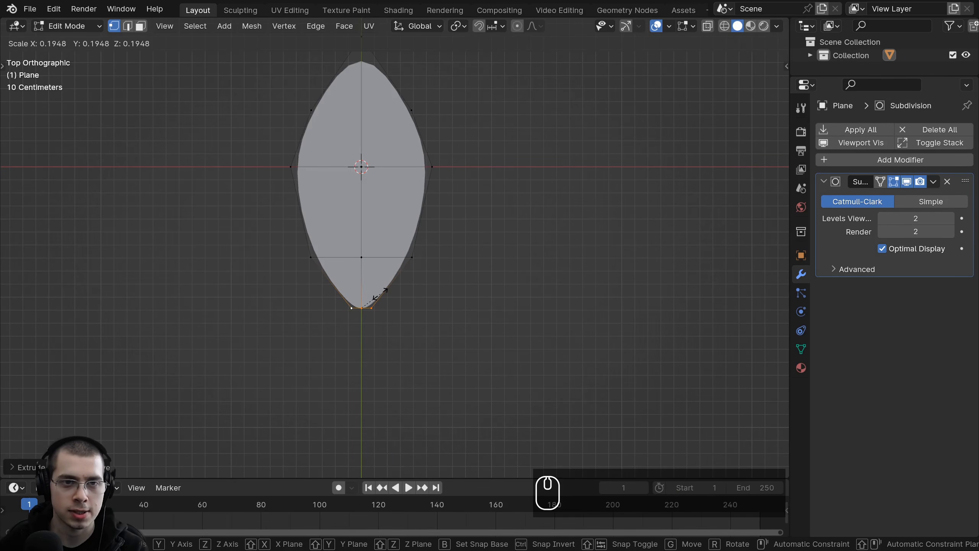
pyautogui.click(384, 293)
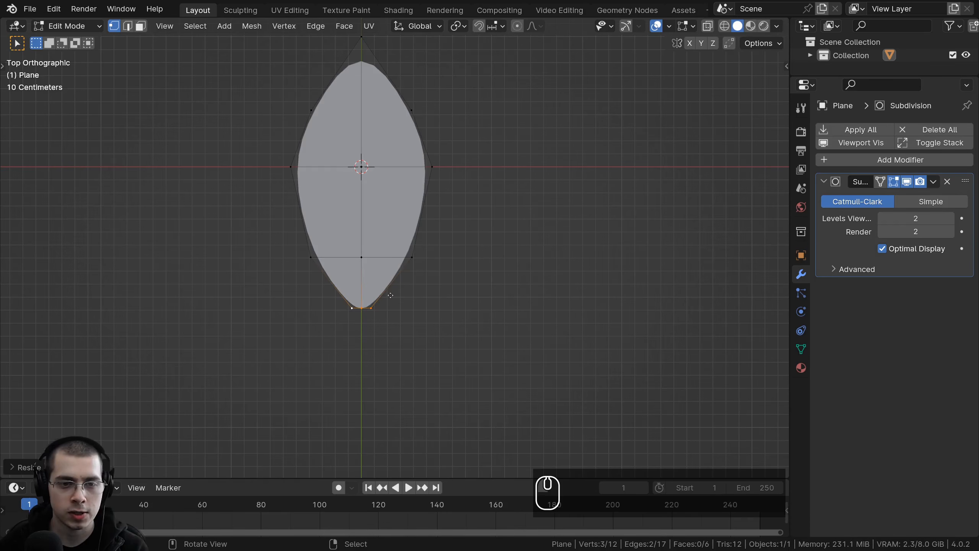
# Step: Extrude the narrowed base edge about 0.23 m farther along global Y to form the leaf's stem
pyautogui.press('e')
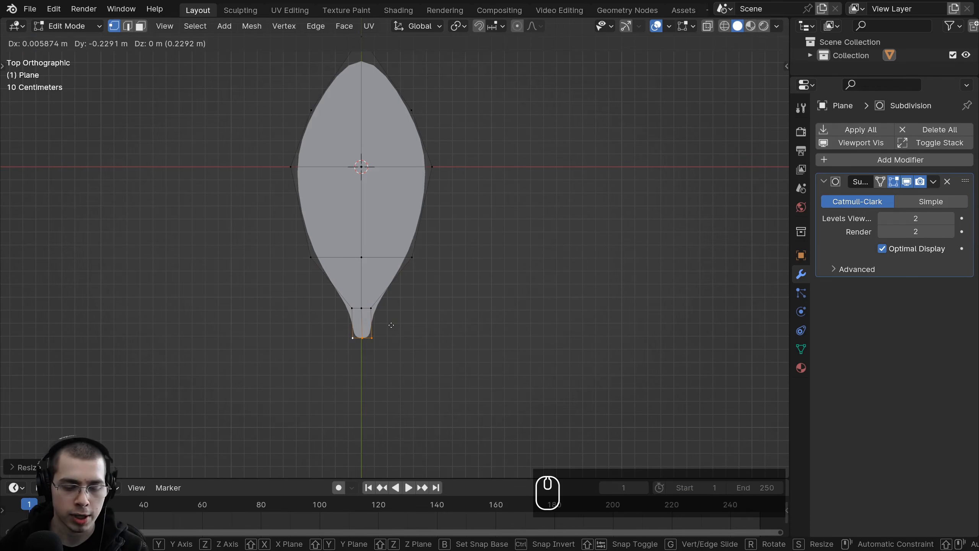
pyautogui.press('y')
pyautogui.click(378, 329)
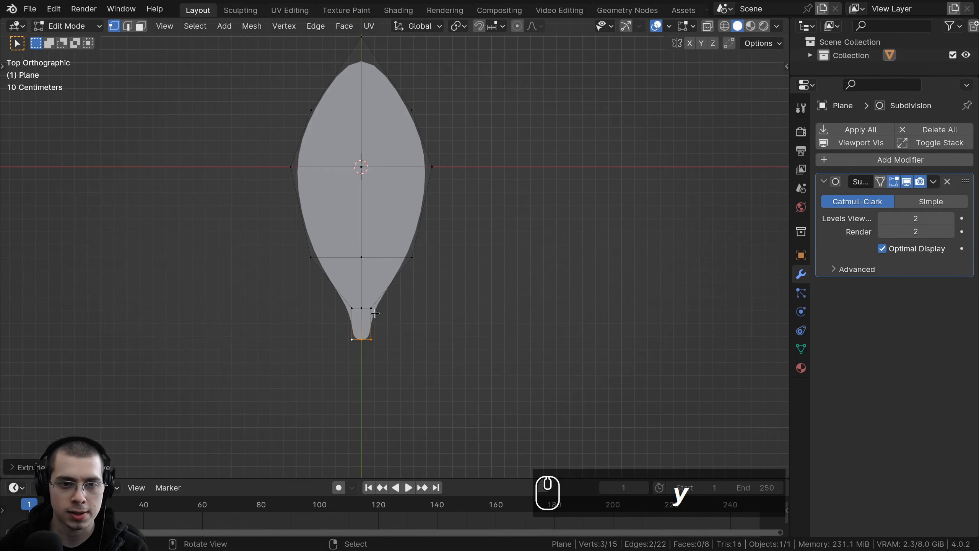
# Step: Add a lengthwise loop cut on the left half of the leaf and slide it close to the center line
pyautogui.keyDown('shift'); pyautogui.moveTo(350, 205); pyautogui.dragTo(343, 348, button='middle'); pyautogui.keyUp('shift')
pyautogui.scroll(4, 328, 211)
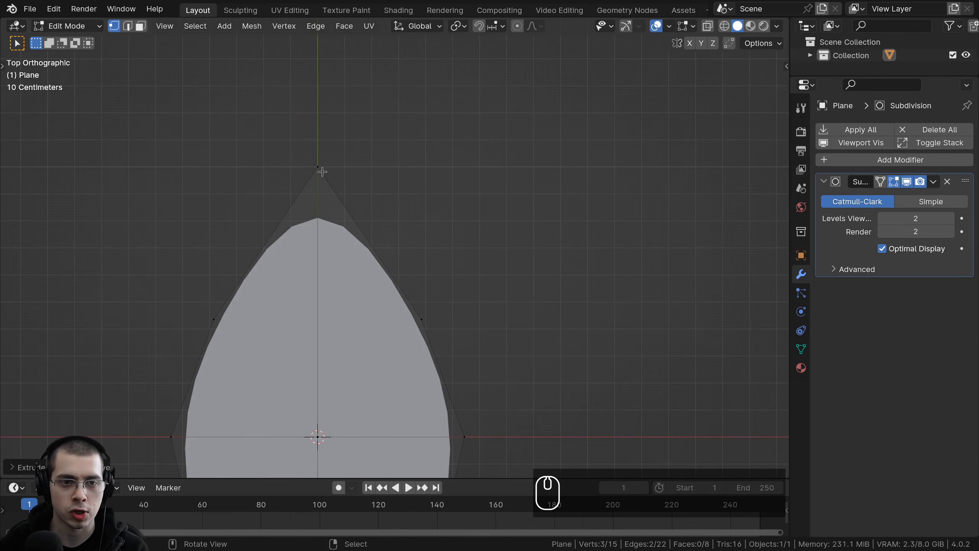
pyautogui.keyDown('shift'); pyautogui.moveTo(322, 171); pyautogui.dragTo(333, 110, button='middle'); pyautogui.keyUp('shift')
pyautogui.hotkey('ctrl', 'r')
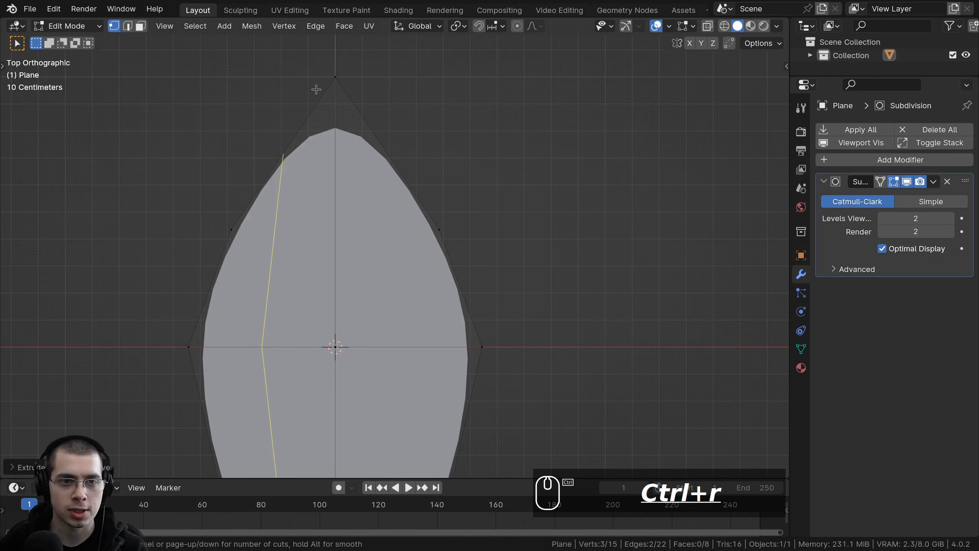
pyautogui.click(297, 133)
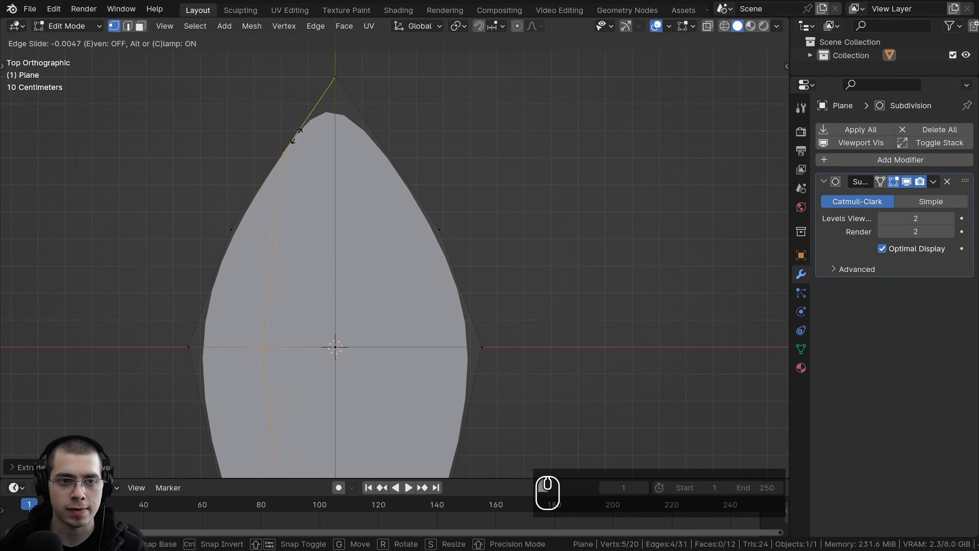
pyautogui.click(349, 69)
pyautogui.scroll(-2, 388, 183)
pyautogui.press('r')
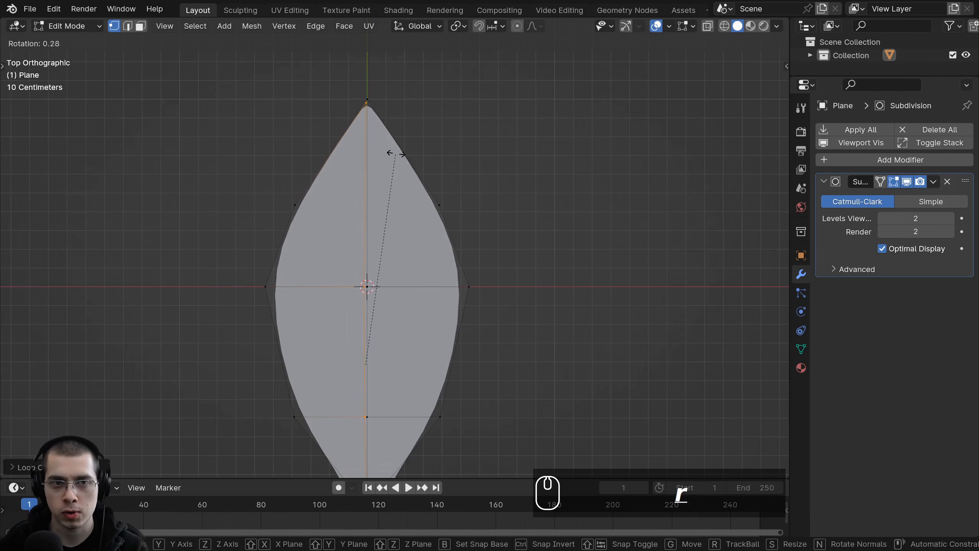
pyautogui.rightClick(390, 153)
# Step: Add a matching lengthwise loop cut on the right half of the leaf and slide it close to the center line
pyautogui.hotkey('ctrl', 'r')
pyautogui.click(400, 148)
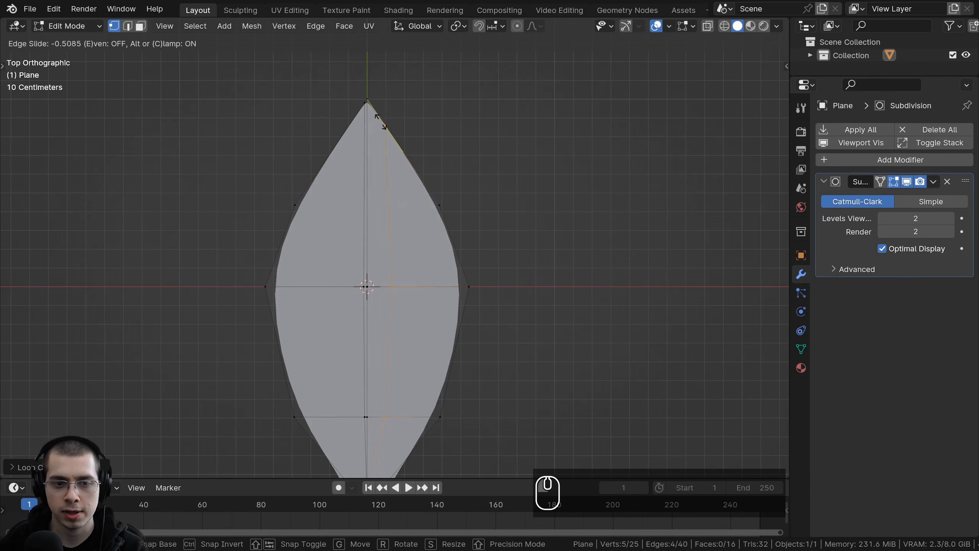
pyautogui.click(362, 112)
# Step: Select the six center-line vertices at the stem's start and end and scale them apart along global X
pyautogui.keyDown('shift'); pyautogui.moveTo(428, 332); pyautogui.dragTo(426, 111, button='middle'); pyautogui.keyUp('shift')
pyautogui.scroll(5, 376, 269)
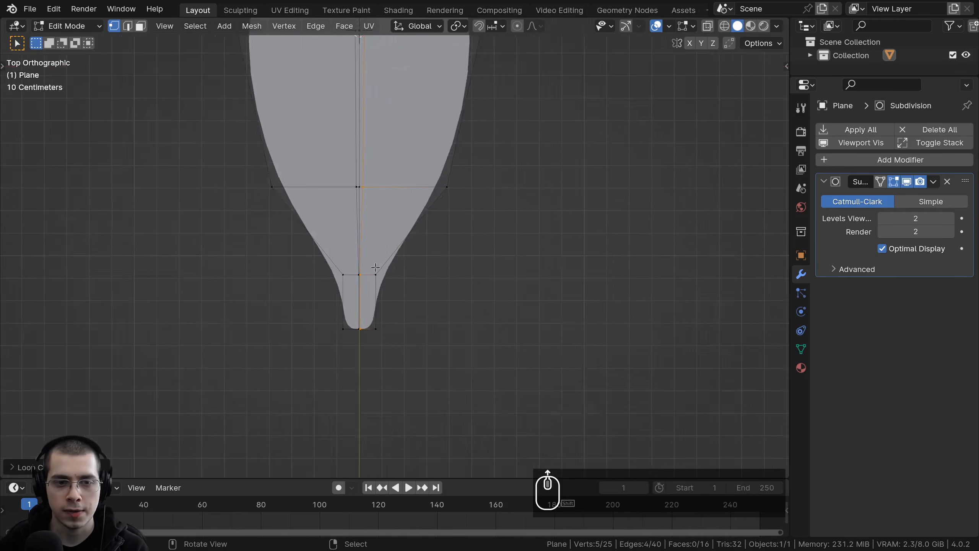
pyautogui.keyDown('shift'); pyautogui.moveTo(330, 316); pyautogui.dragTo(368, 266, button='middle'); pyautogui.keyUp('shift')
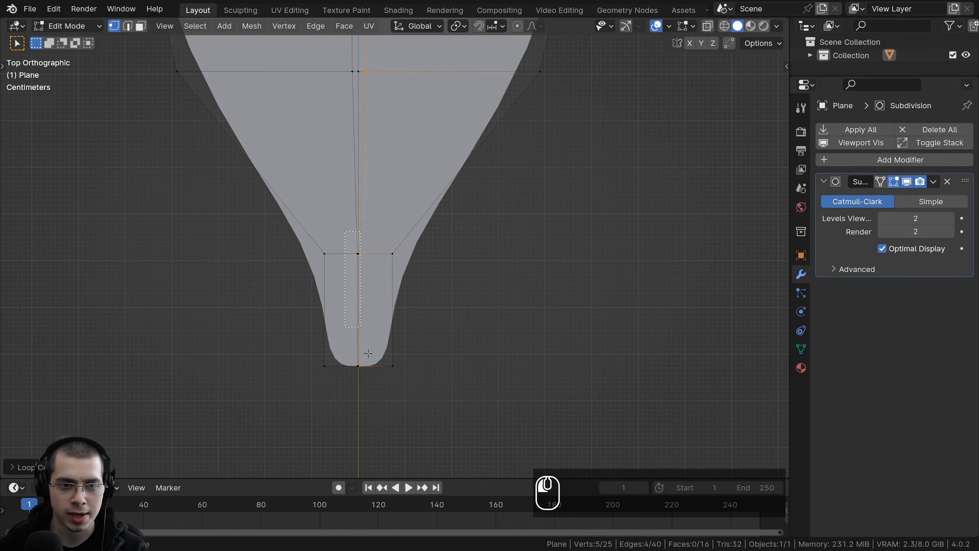
pyautogui.keyDown('shift'); pyautogui.moveTo(344, 364); pyautogui.dragTo(379, 403); pyautogui.keyUp('shift')
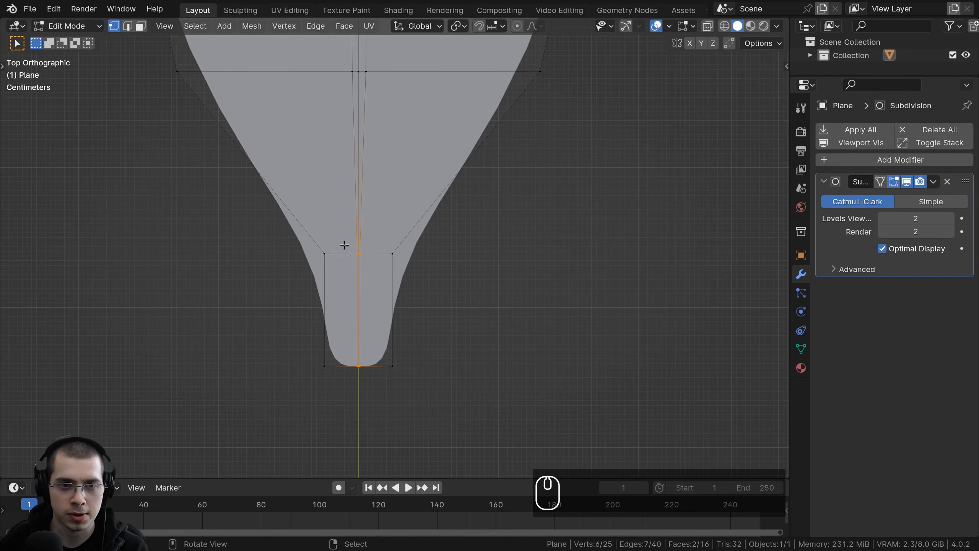
pyautogui.press('s')
pyautogui.press('y')
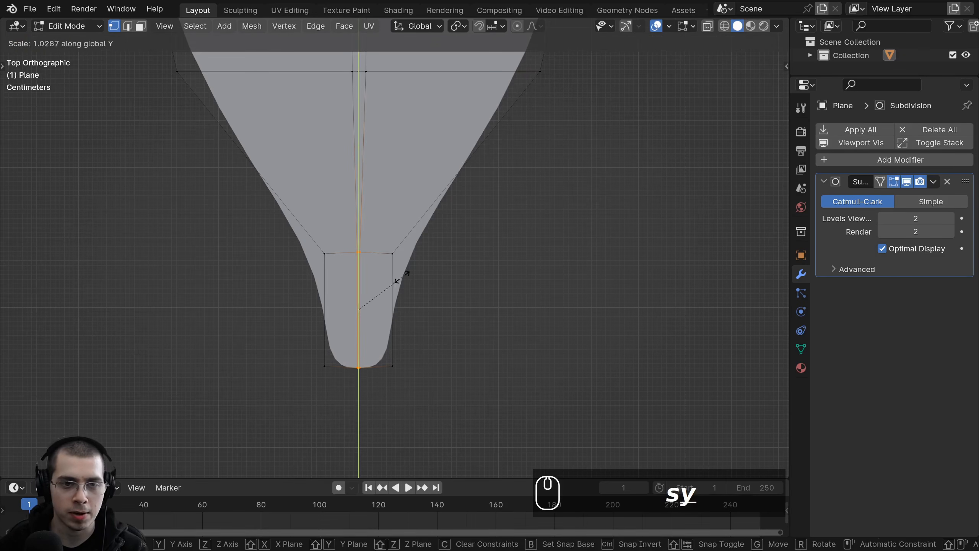
pyautogui.press('x')
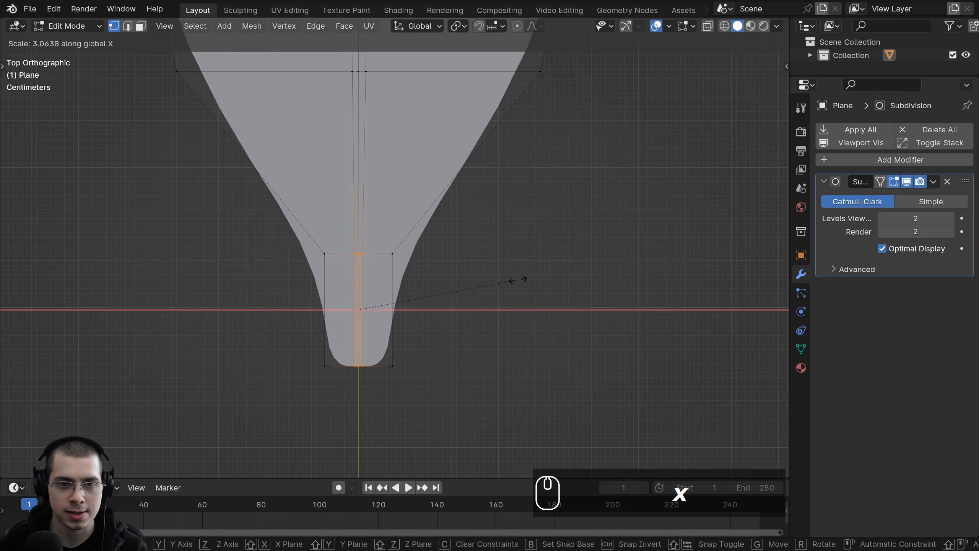
pyautogui.click(597, 278)
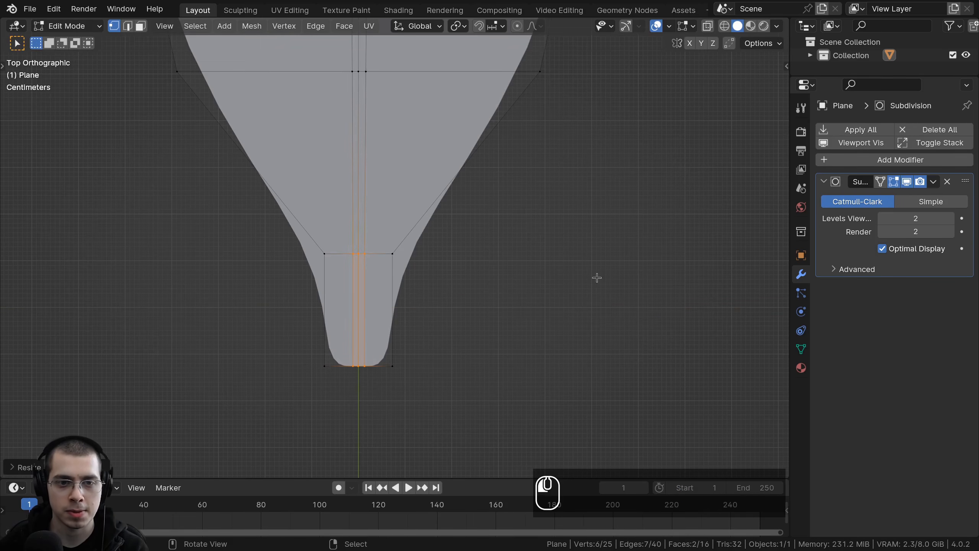
# Step: Add a crosswise loop cut on the stem and slide it up close to where the stem meets the leaf
pyautogui.scroll(-4, 427, 271)
pyautogui.keyDown('shift'); pyautogui.moveTo(410, 273); pyautogui.dragTo(408, 275, button='middle'); pyautogui.keyUp('shift')
pyautogui.scroll(5, 262, 187)
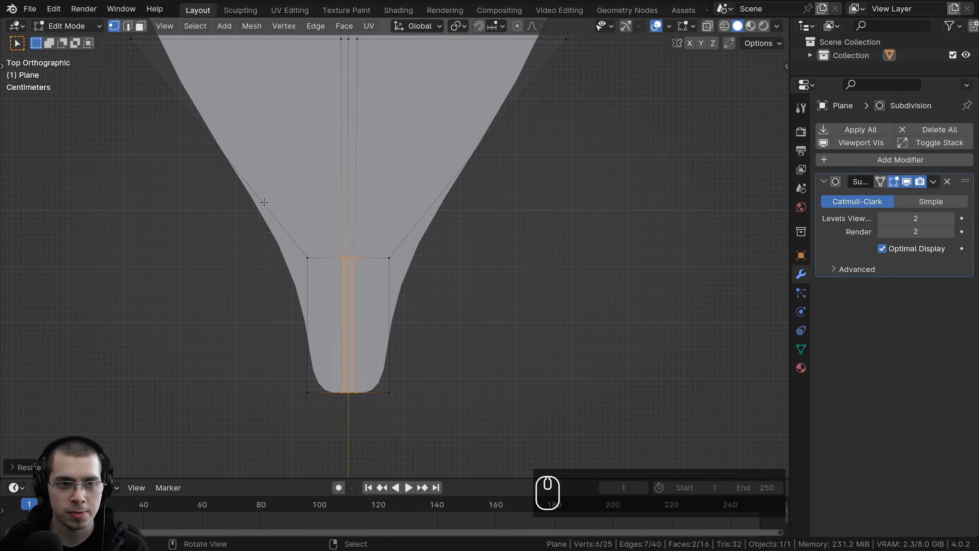
pyautogui.keyDown('shift'); pyautogui.moveTo(290, 278); pyautogui.dragTo(290, 199, button='middle'); pyautogui.keyUp('shift')
pyautogui.scroll(1, 289, 199)
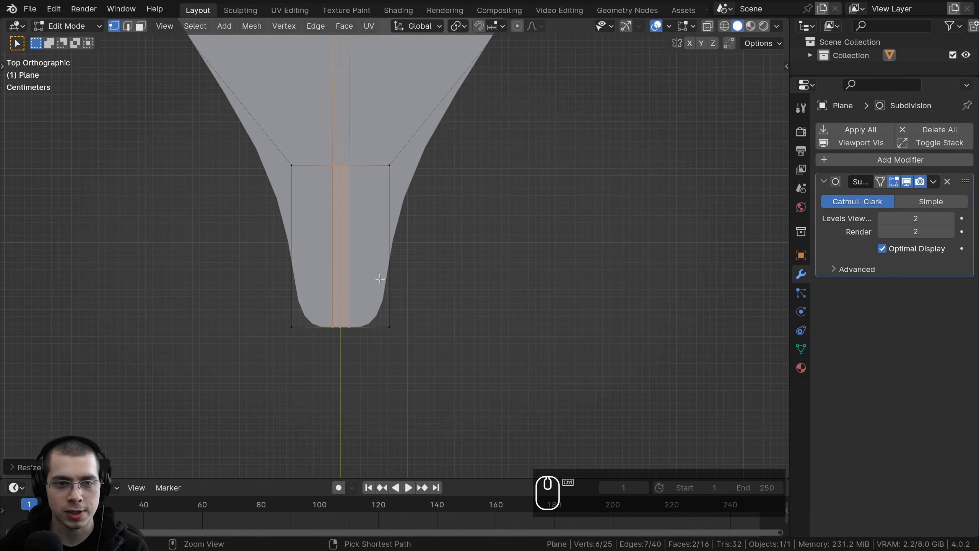
pyautogui.hotkey('ctrl', 'r')
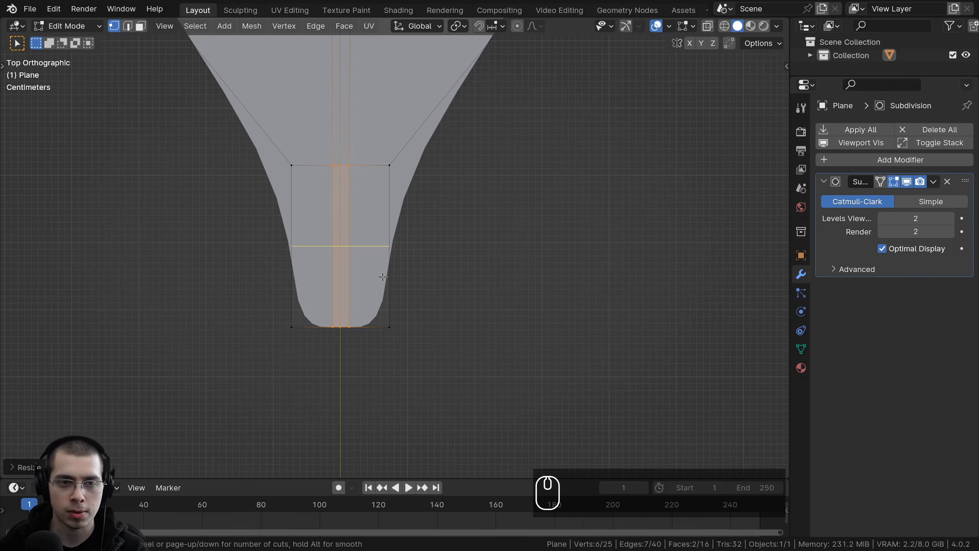
pyautogui.click(383, 276)
pyautogui.click(384, 172)
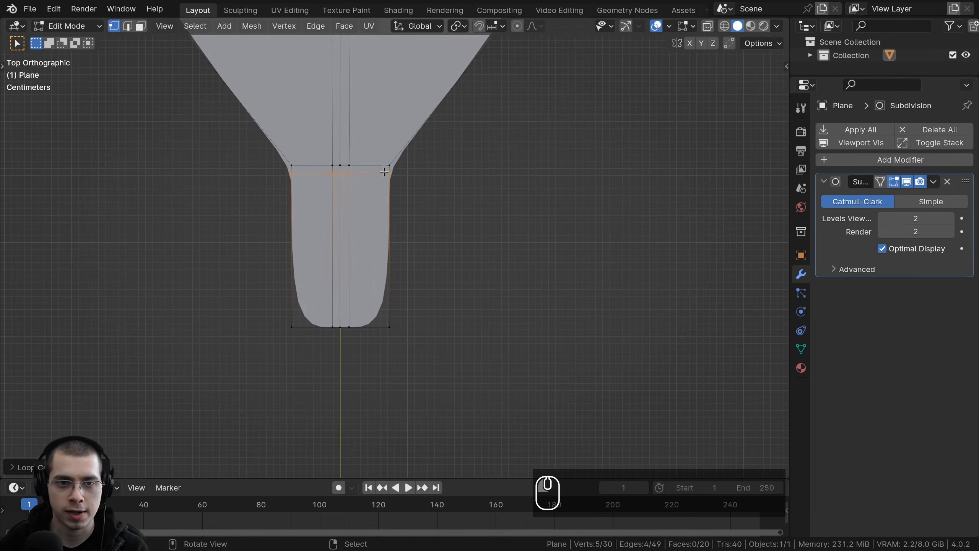
# Step: Add a second crosswise loop cut on the stem, slide it close to the stem's end, and return to Object Mode
pyautogui.hotkey('ctrl', 'r')
pyautogui.click(380, 219)
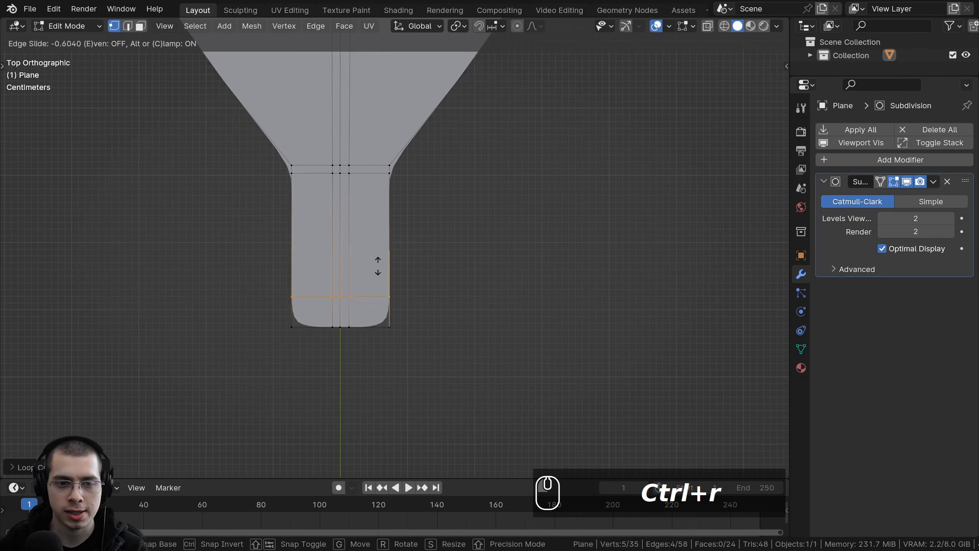
pyautogui.click(387, 309)
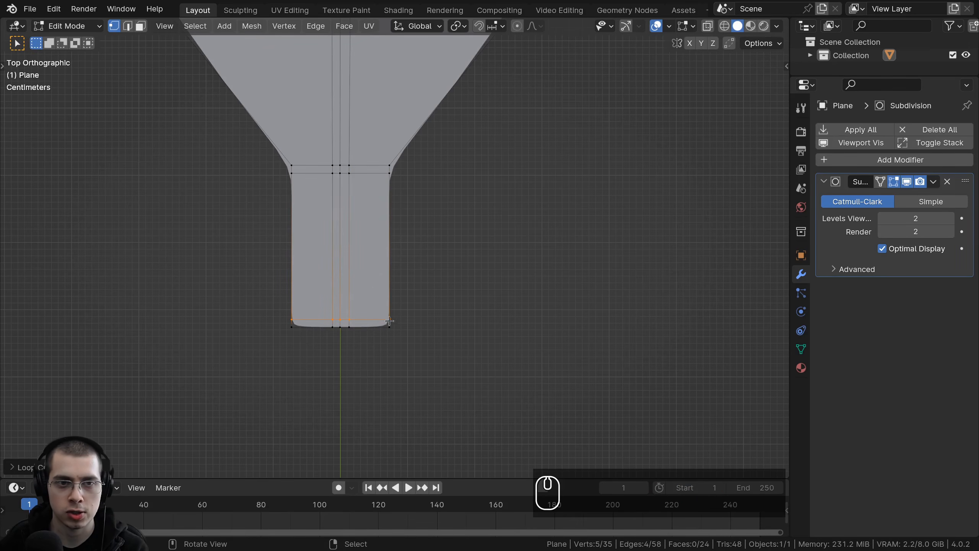
pyautogui.scroll(-4, 366, 268)
pyautogui.scroll(-2, 358, 260)
pyautogui.keyDown('shift'); pyautogui.moveTo(356, 241); pyautogui.dragTo(354, 258, button='middle'); pyautogui.keyUp('shift')
pyautogui.scroll(-3, 354, 259)
pyautogui.keyDown('shift'); pyautogui.moveTo(380, 174); pyautogui.dragTo(406, 278, button='middle'); pyautogui.keyUp('shift')
pyautogui.press('Tab')
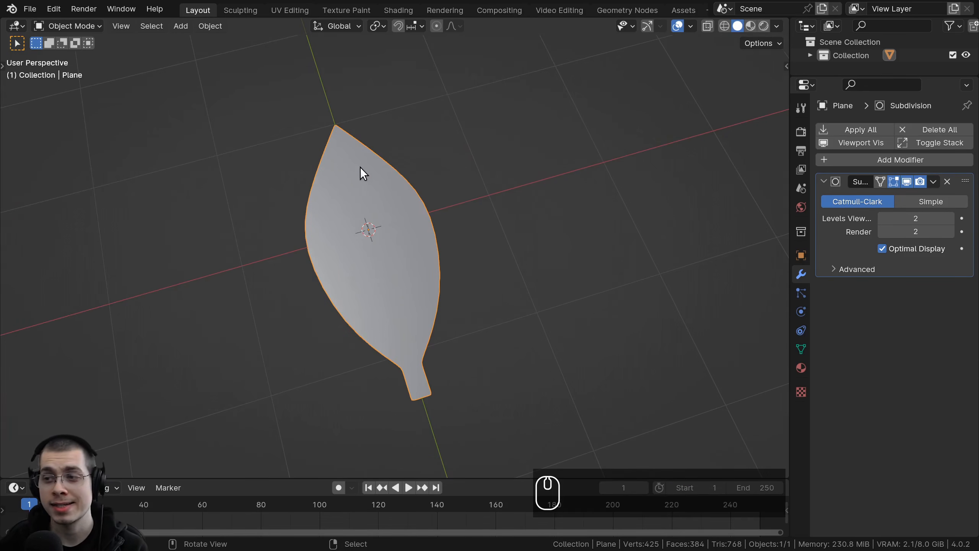
pyautogui.scroll(2, 380, 221)
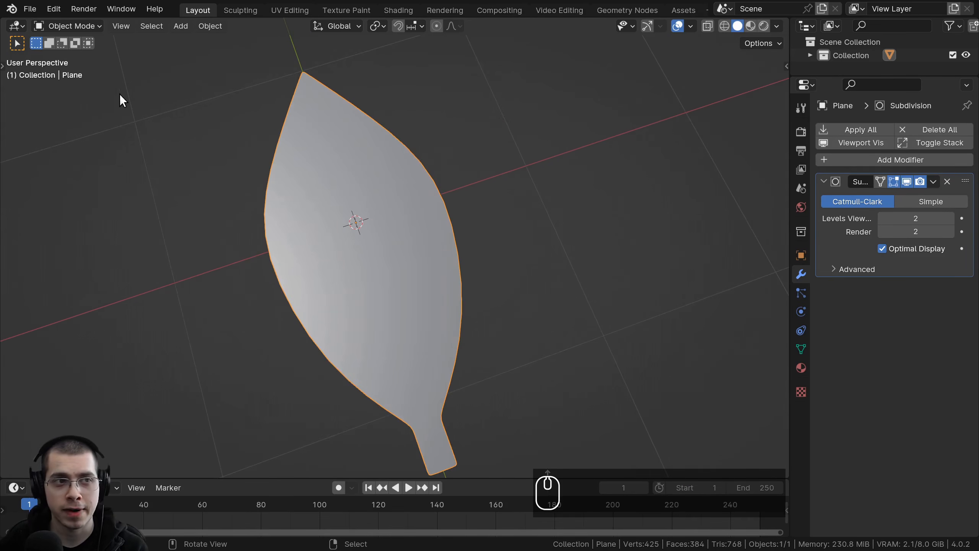
# Step: Save the project as Geometry Nodes Flower.blend in the Project Files folder
pyautogui.click(35, 7)
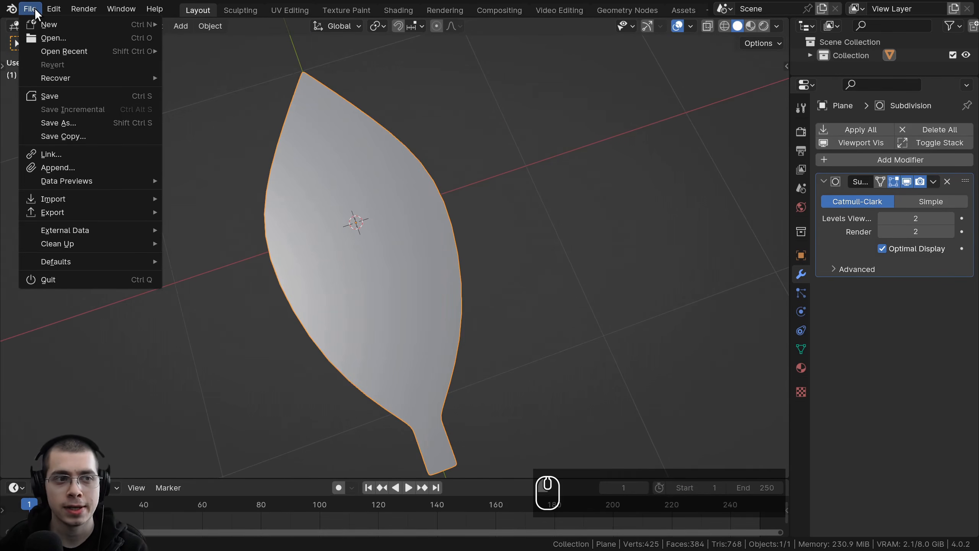
pyautogui.click(93, 96)
pyautogui.click(300, 524)
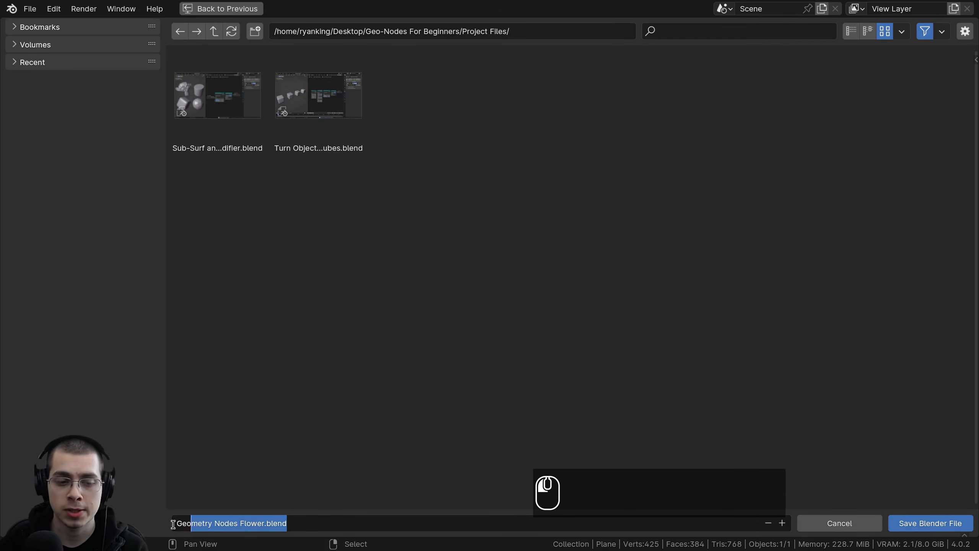
pyautogui.click(248, 523)
pyautogui.click(291, 456)
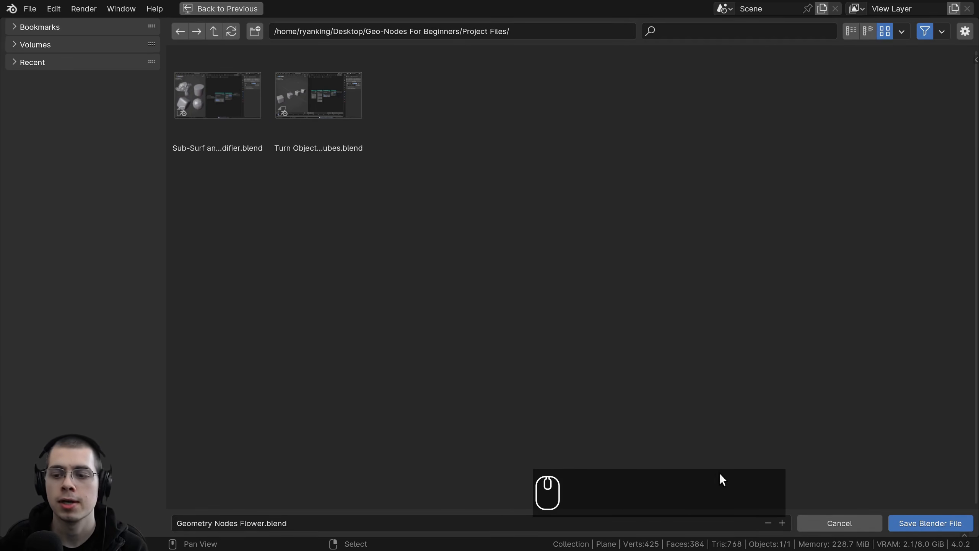
pyautogui.click(918, 524)
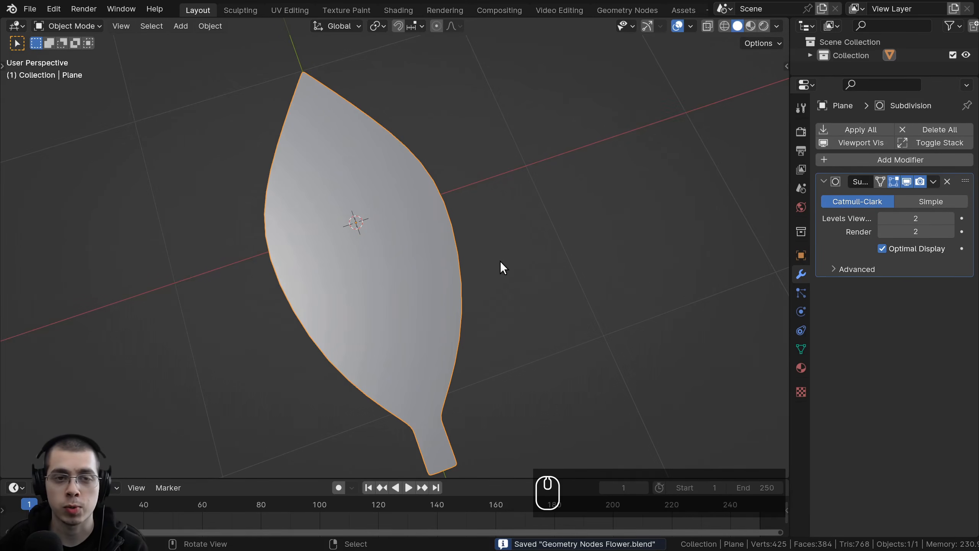
# Step: Save the blend file again under its current name
pyautogui.moveTo(500, 261); pyautogui.dragTo(569, 269, button='middle')
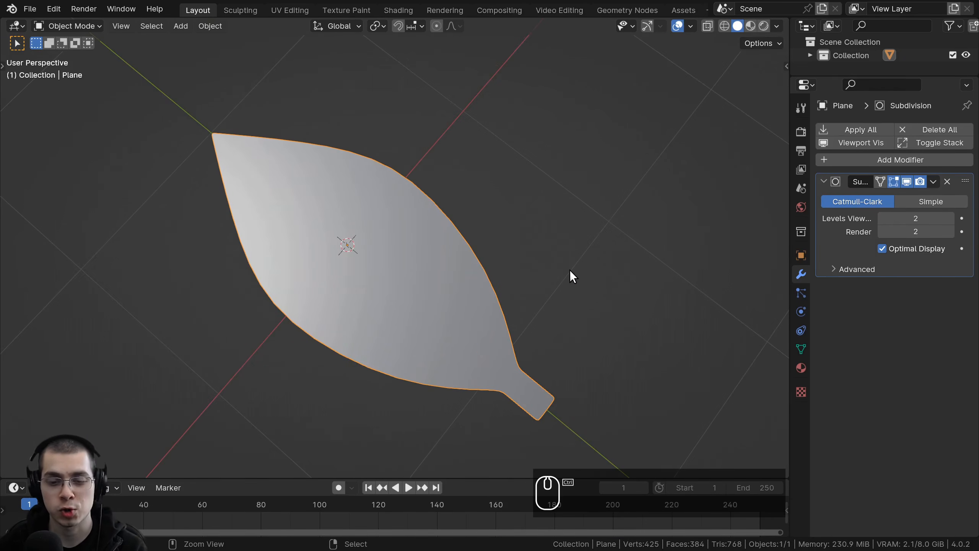
pyautogui.hotkey('ctrl', 's')
pyautogui.hotkey('ctrl', 's')
# Step: Add a Solidify modifier to the leaf to give it thickness
pyautogui.moveTo(601, 359); pyautogui.dragTo(342, 242, button='middle')
pyautogui.moveTo(166, 286); pyautogui.dragTo(520, 232, button='middle')
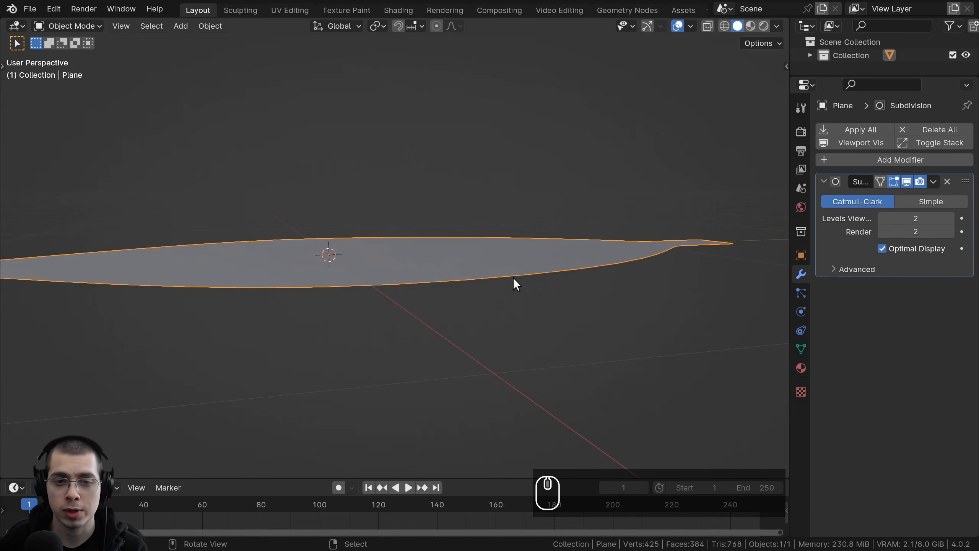
pyautogui.scroll(-1, 510, 278)
pyautogui.scroll(1, 507, 266)
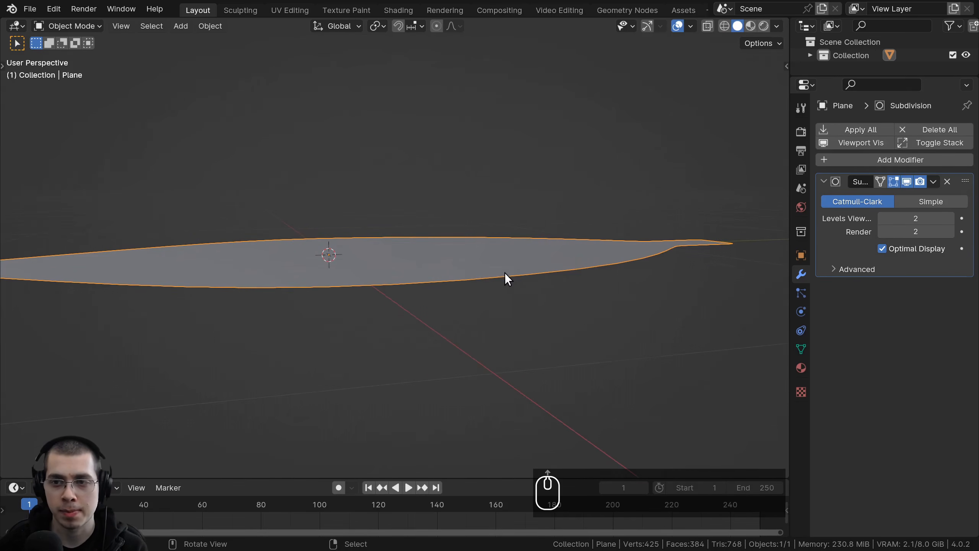
pyautogui.click(874, 161)
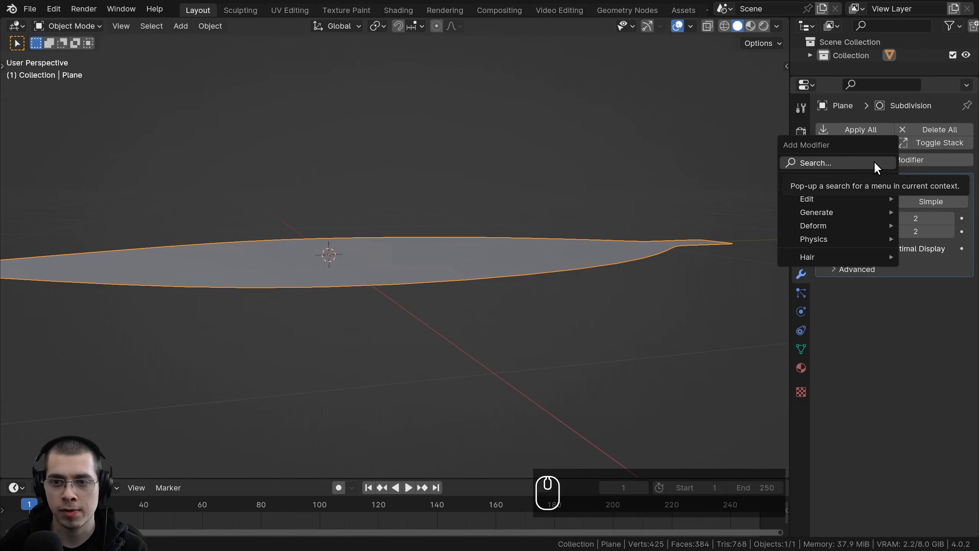
pyautogui.write('sol')
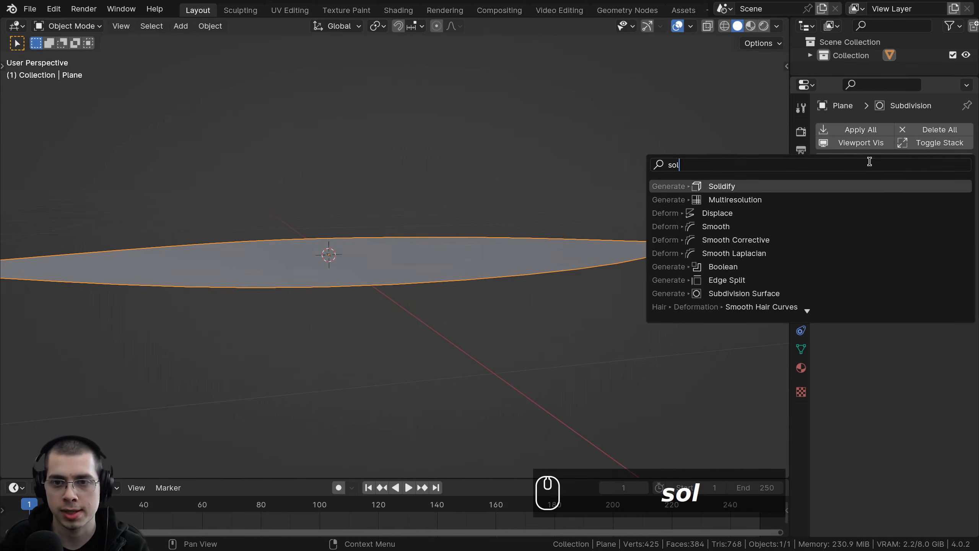
pyautogui.click(701, 187)
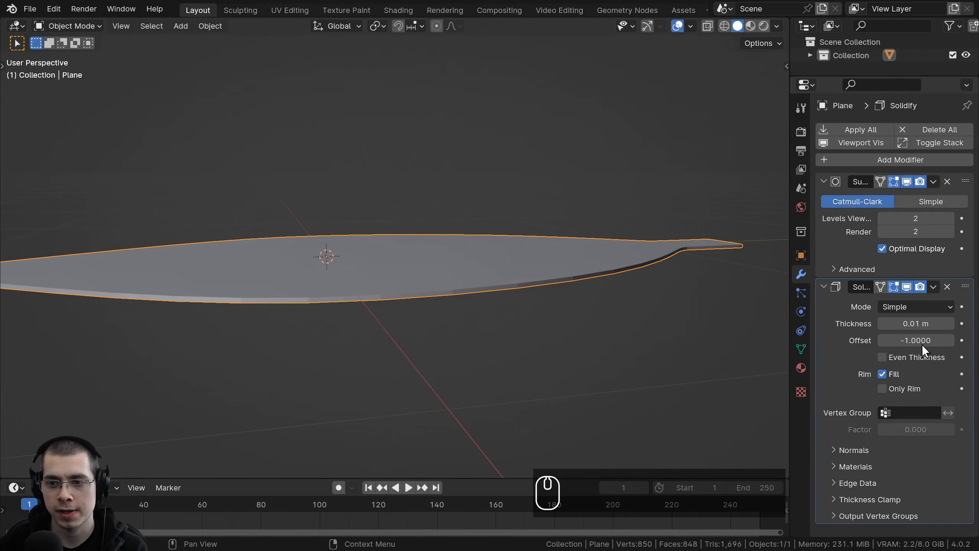
# Step: Widen the properties editor until the full modifier names and settings are readable
pyautogui.moveTo(789, 296); pyautogui.dragTo(773, 298)
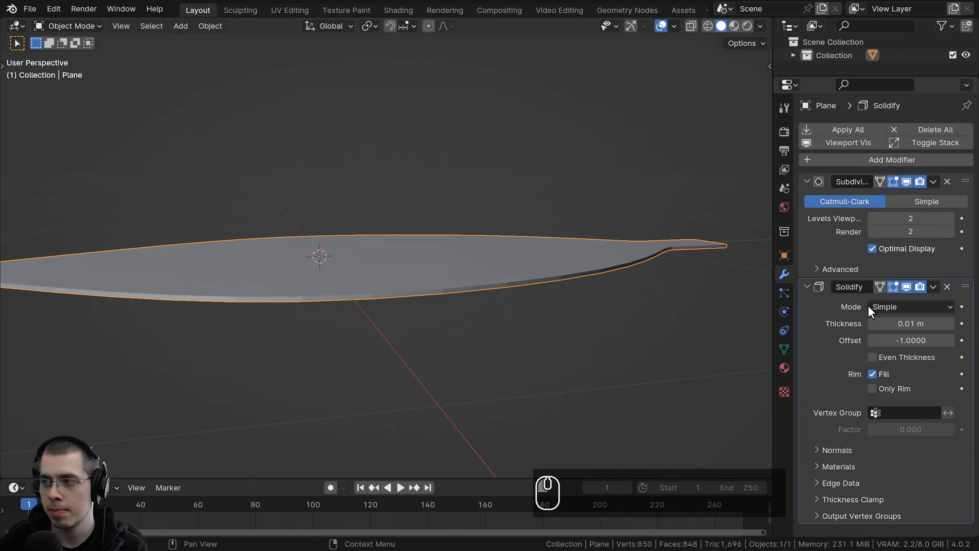
pyautogui.moveTo(893, 322); pyautogui.dragTo(872, 322)
pyautogui.rightClick(887, 323)
pyautogui.scroll(-1, 483, 273)
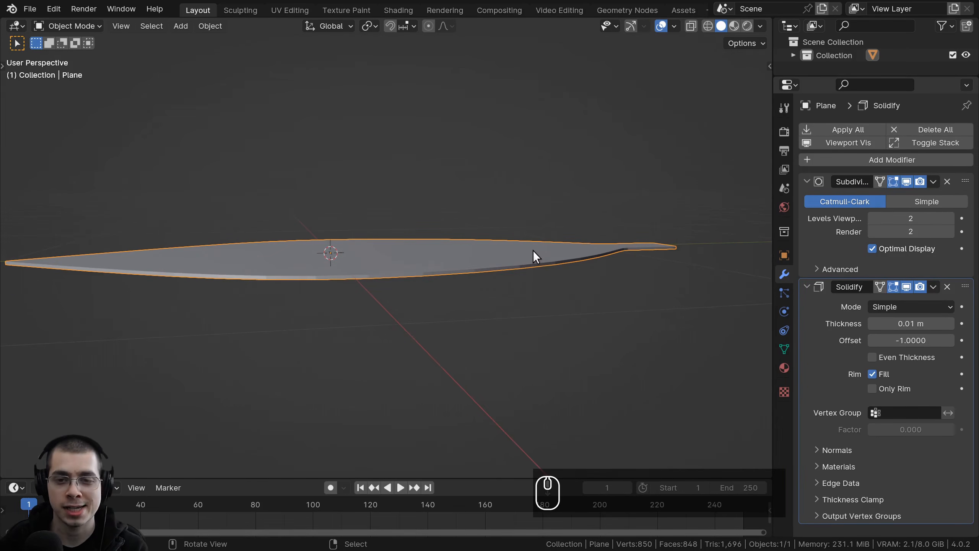
pyautogui.moveTo(773, 161); pyautogui.dragTo(709, 170)
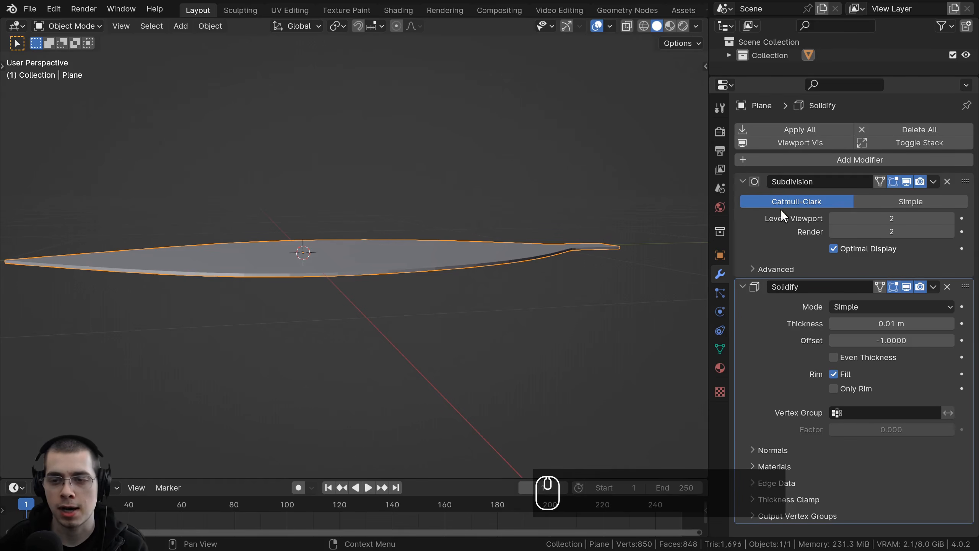
# Step: Move the leaf's Solidify modifier above the Subdivision modifier in the stack
pyautogui.click(803, 193)
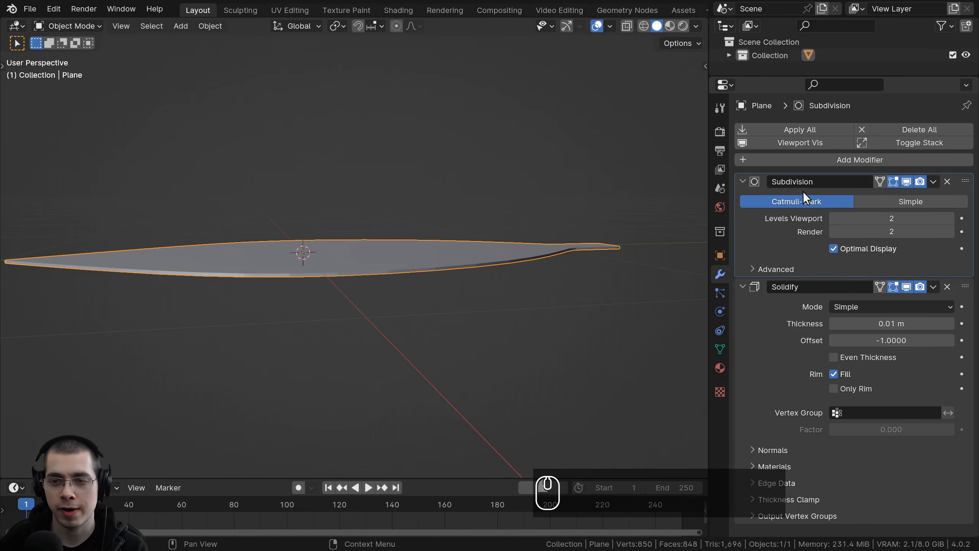
pyautogui.click(758, 313)
pyautogui.moveTo(479, 309); pyautogui.dragTo(497, 370, button='middle')
pyautogui.keyDown('shift'); pyautogui.moveTo(497, 370); pyautogui.dragTo(470, 347, button='middle'); pyautogui.keyUp('shift')
pyautogui.scroll(1, 501, 328)
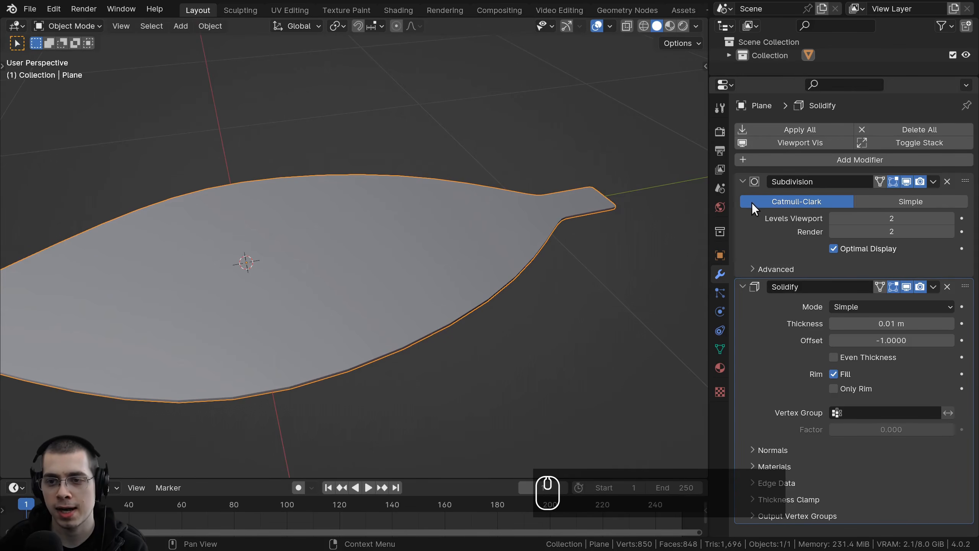
pyautogui.moveTo(511, 268); pyautogui.dragTo(491, 229, button='middle')
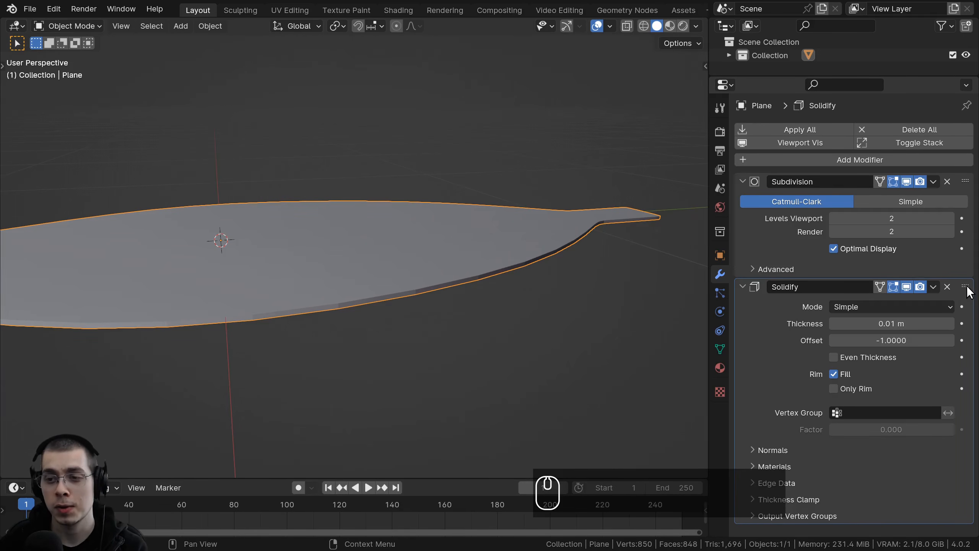
pyautogui.moveTo(965, 287); pyautogui.dragTo(946, 174)
# Step: Apply smooth shading to the leaf
pyautogui.moveTo(368, 308); pyautogui.dragTo(504, 289, button='middle')
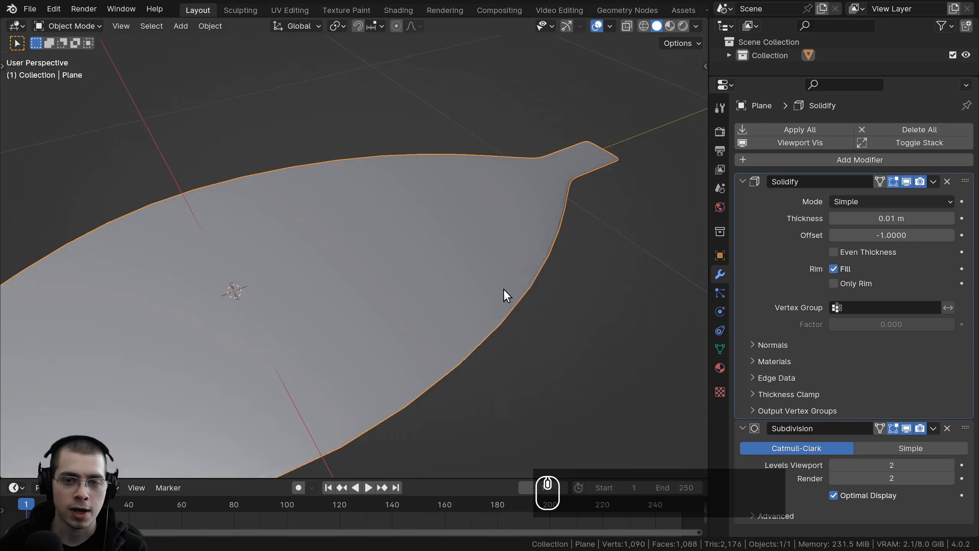
pyautogui.press('w')
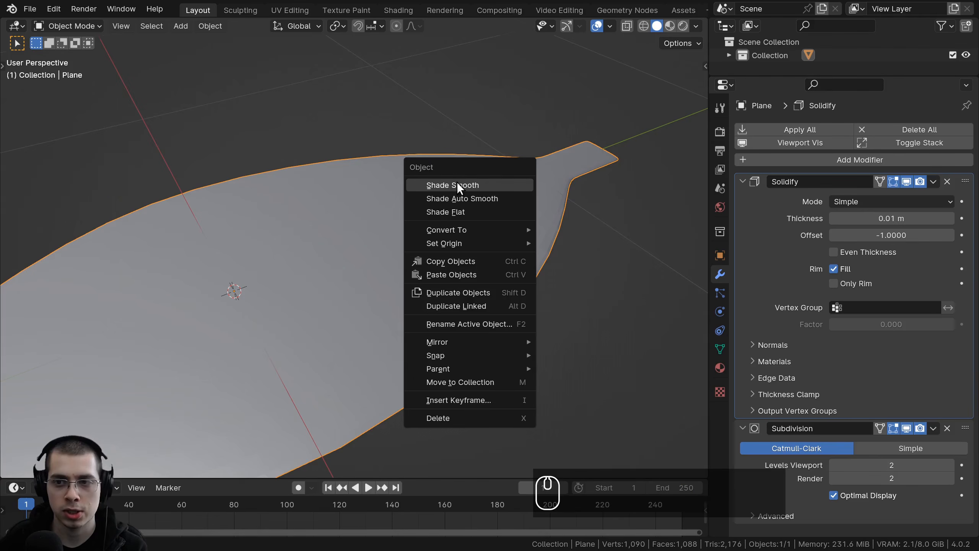
pyautogui.click(456, 186)
pyautogui.moveTo(408, 306); pyautogui.dragTo(385, 289, button='middle')
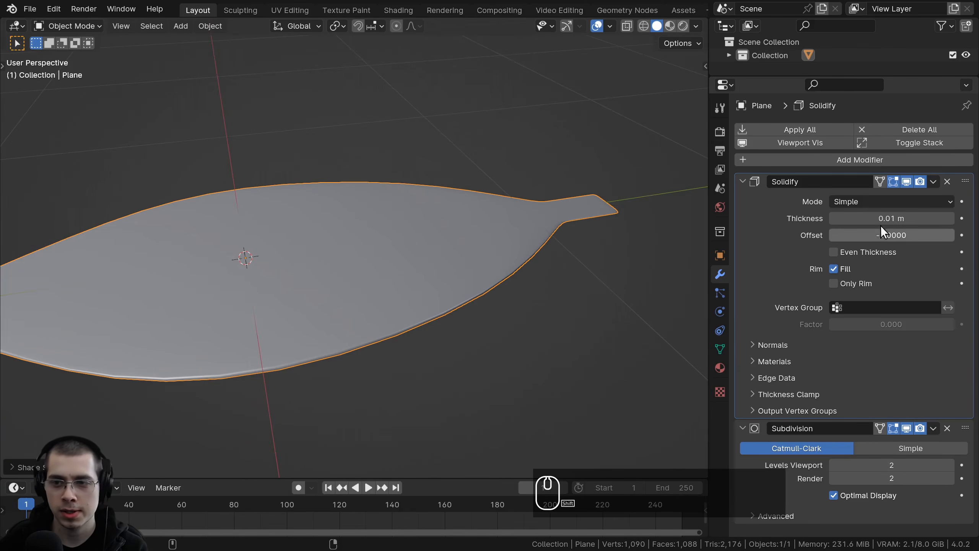
# Step: Set the Solidify thickness to 0.034 m and keep the leaf selected
pyautogui.keyDown('shift'); pyautogui.moveTo(886, 219); pyautogui.dragTo(915, 218); pyautogui.keyUp('shift')
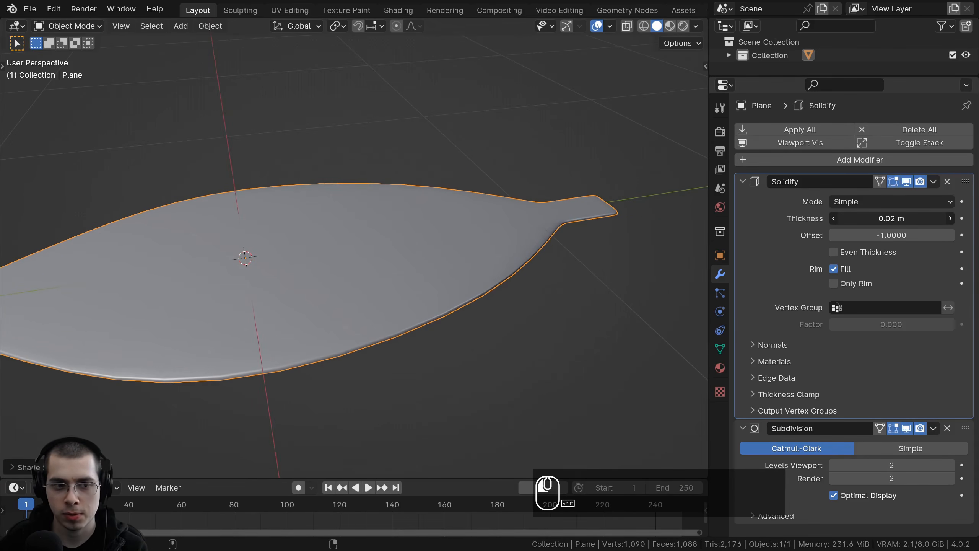
pyautogui.scroll(-2, 495, 283)
pyautogui.moveTo(495, 288); pyautogui.dragTo(501, 251, button='middle')
pyautogui.keyDown('shift'); pyautogui.moveTo(886, 219); pyautogui.dragTo(896, 219); pyautogui.keyUp('shift')
pyautogui.moveTo(645, 209); pyautogui.dragTo(402, 354, button='middle')
pyautogui.press('a')
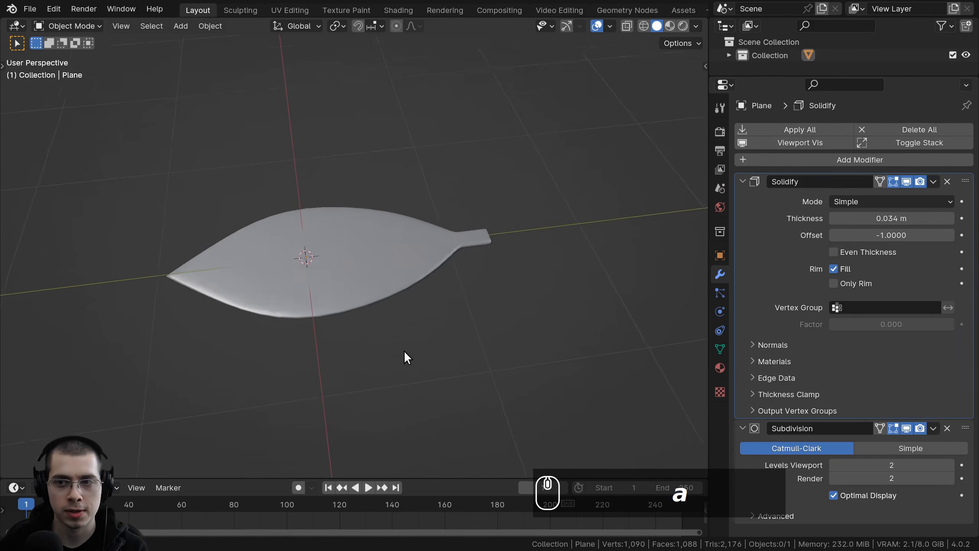
pyautogui.scroll(2, 378, 202)
pyautogui.click(200, 254)
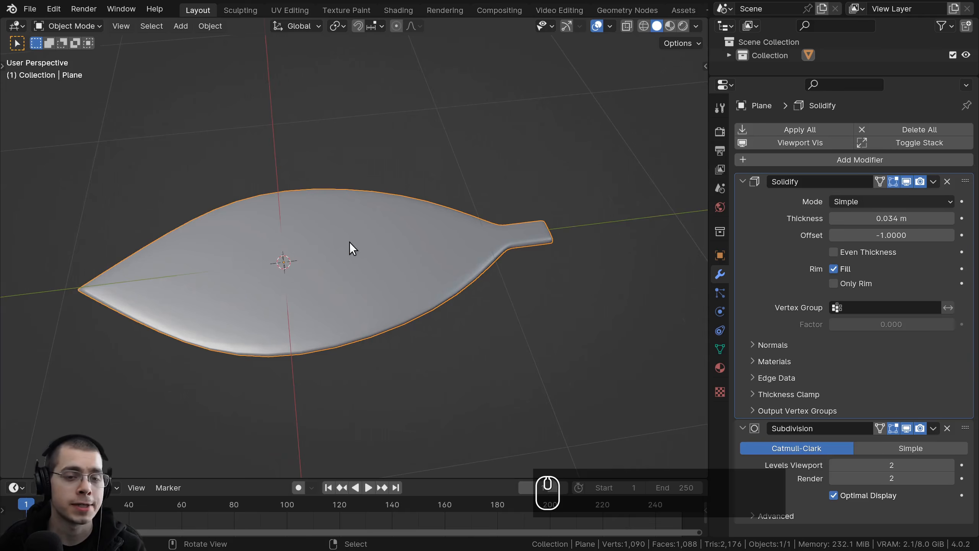
# Step: Examine the thickened leaf from several angles, comparing its origin point with the end of the stem
pyautogui.scroll(-3, 349, 241)
pyautogui.moveTo(366, 258); pyautogui.dragTo(415, 207, button='middle')
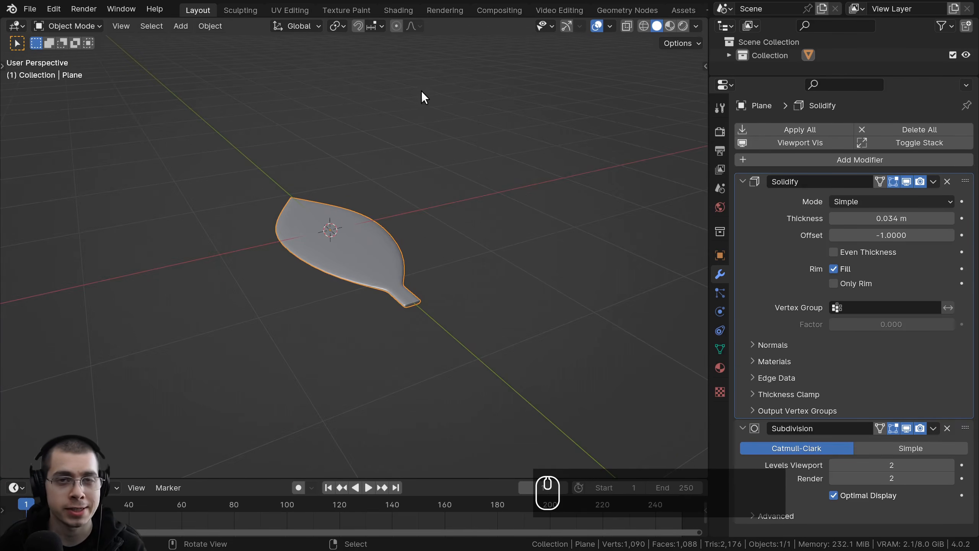
pyautogui.moveTo(421, 170); pyautogui.dragTo(389, 257, button='middle')
pyautogui.scroll(3, 346, 232)
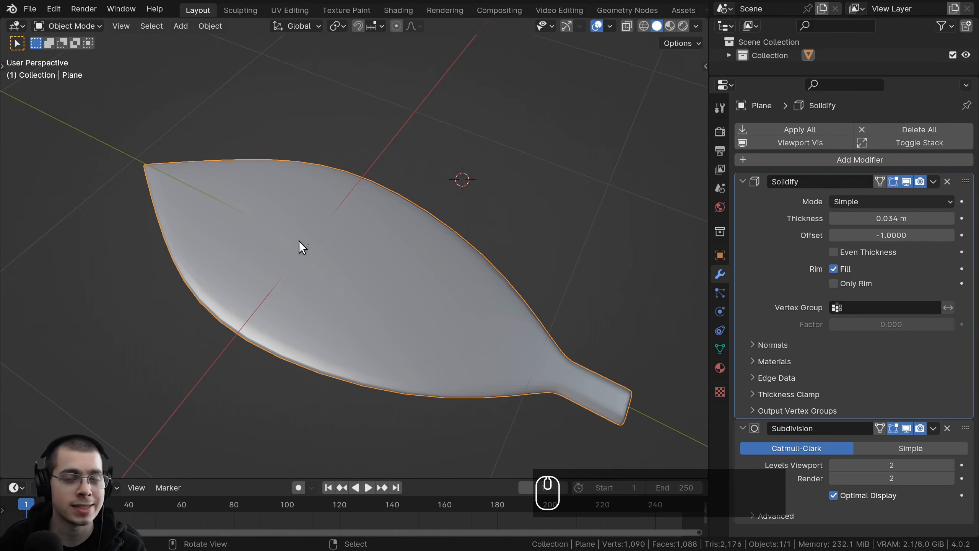
pyautogui.moveTo(351, 268)
pyautogui.mouseDown(button='middle')
pyautogui.moveTo(359, 277)
pyautogui.moveTo(337, 262)
pyautogui.moveTo(353, 263)
pyautogui.mouseUp(button='middle')
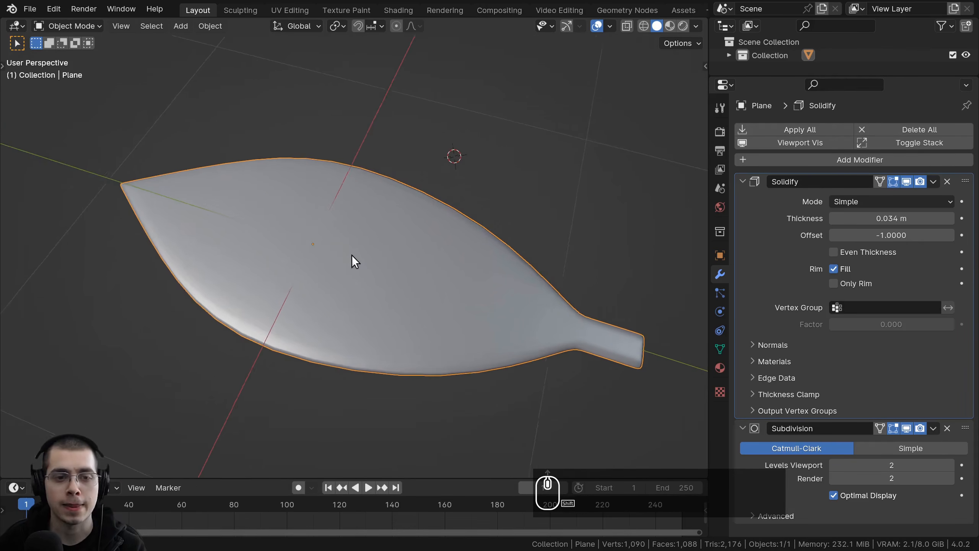
pyautogui.scroll(5, 362, 261)
pyautogui.scroll(-4, 350, 272)
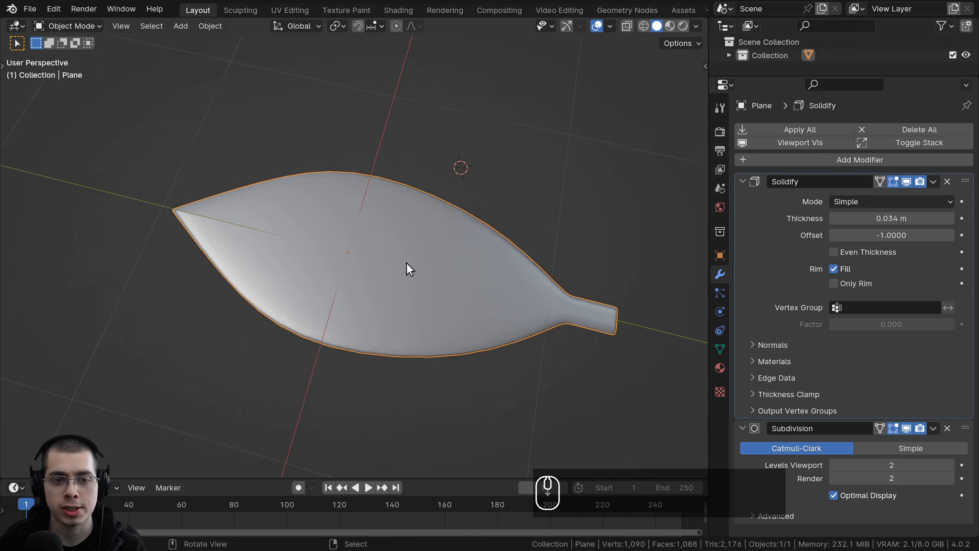
pyautogui.press('a')
pyautogui.rightClick(356, 251)
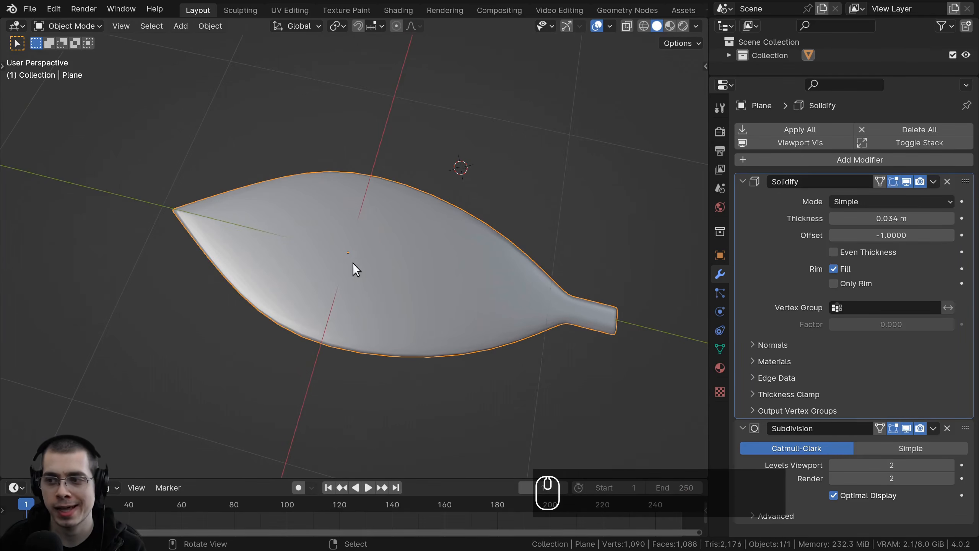
pyautogui.moveTo(357, 264); pyautogui.dragTo(510, 270, button='middle')
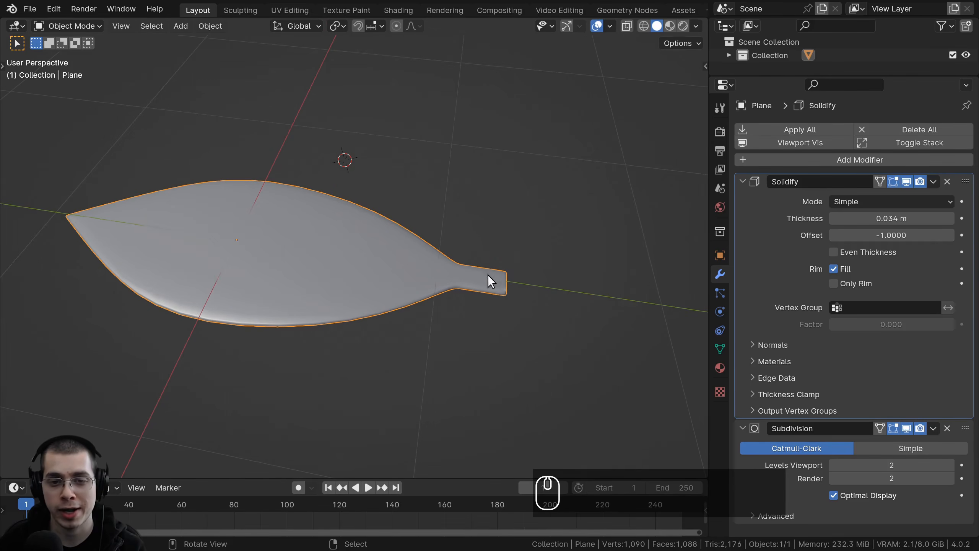
pyautogui.moveTo(306, 267); pyautogui.dragTo(458, 260, button='middle')
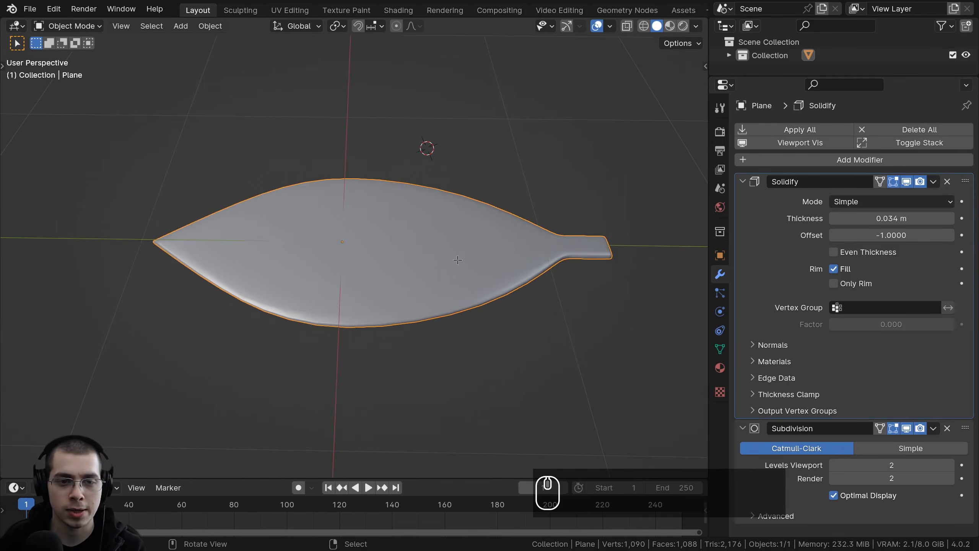
# Step: In Edit Mode, move all leaf geometry about 1.275 m along global Y so the stem's end sits at the origin, and return to Object Mode
pyautogui.press('Tab')
pyautogui.press('a')
pyautogui.press('a')
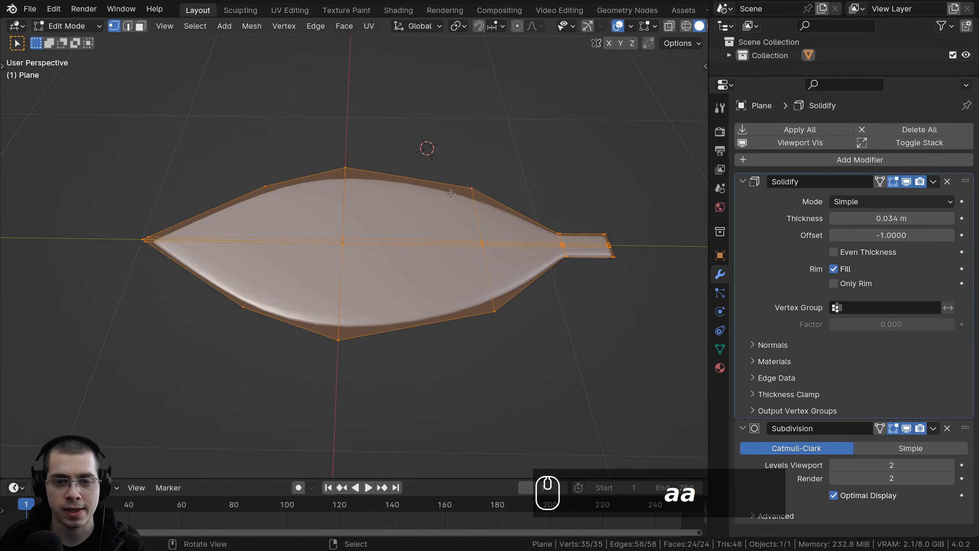
pyautogui.press('g')
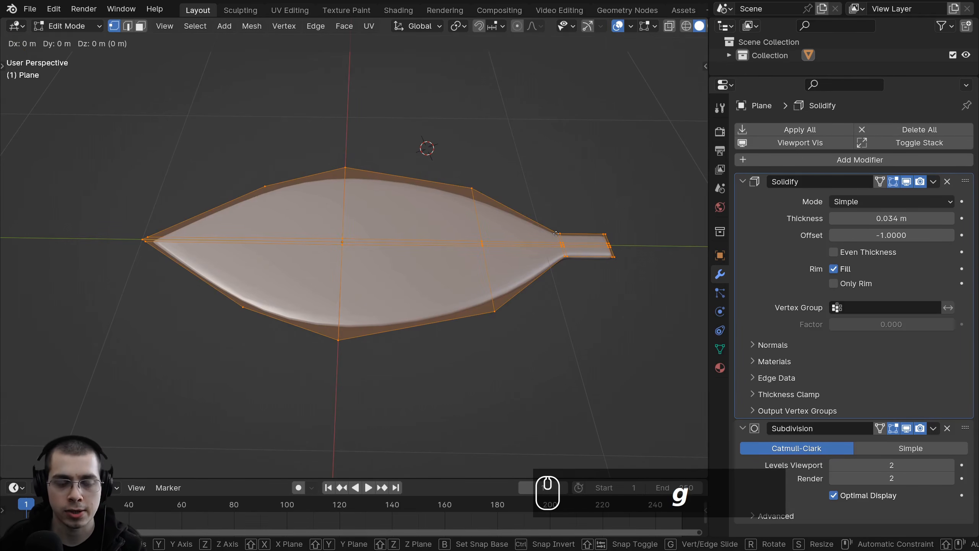
pyautogui.press('y')
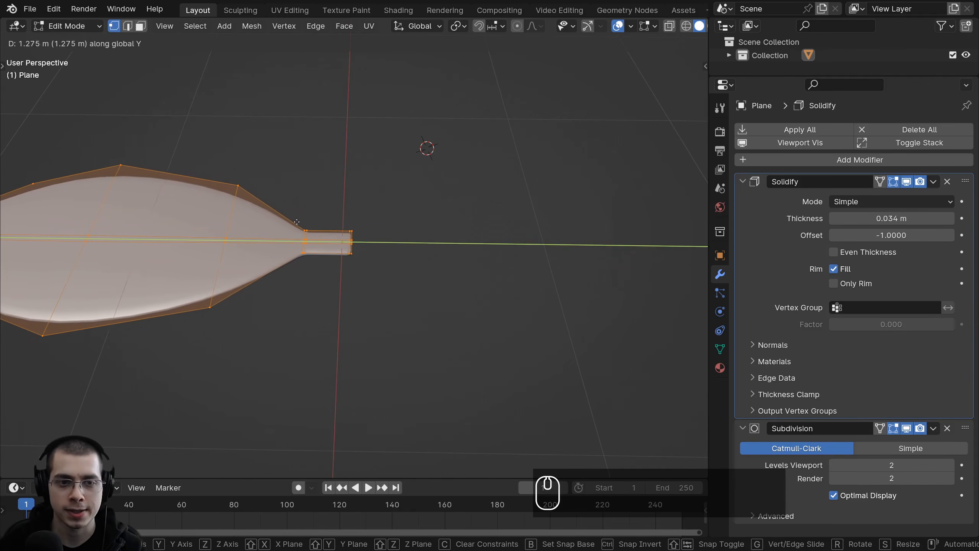
pyautogui.click(295, 221)
pyautogui.scroll(3, 310, 256)
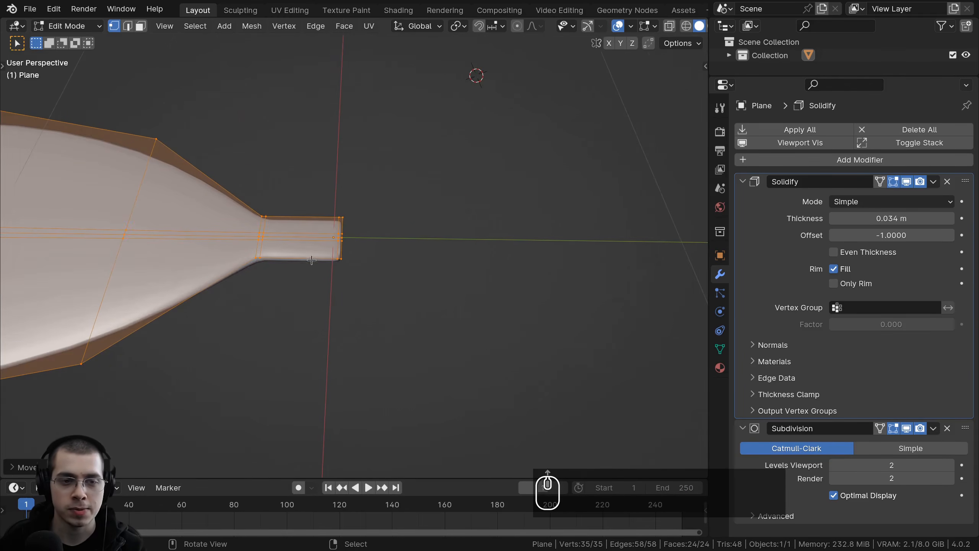
pyautogui.press('Tab')
# Step: Try rotating and moving the leaf in Object Mode to check that it pivots at the stem's end
pyautogui.moveTo(311, 257); pyautogui.dragTo(327, 219, button='middle')
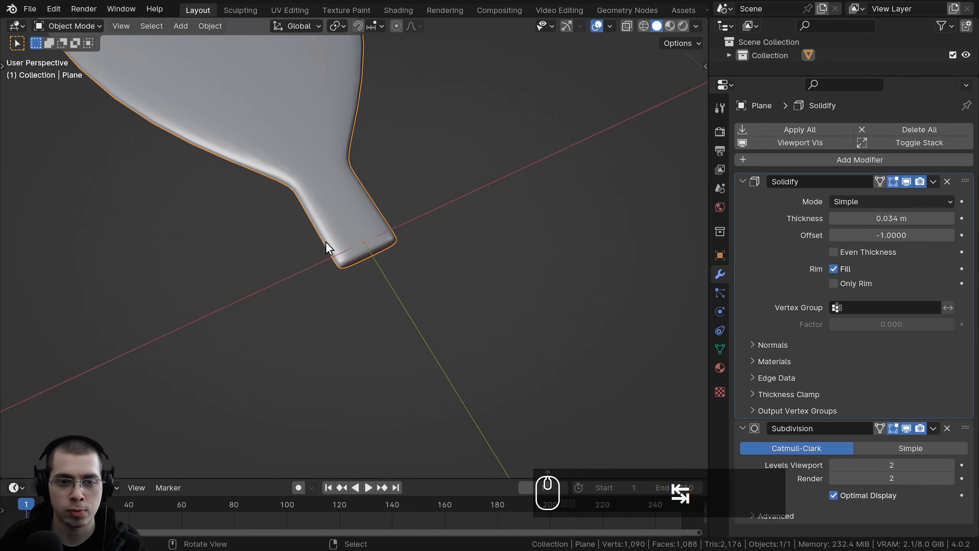
pyautogui.scroll(-5, 403, 162)
pyautogui.press('r')
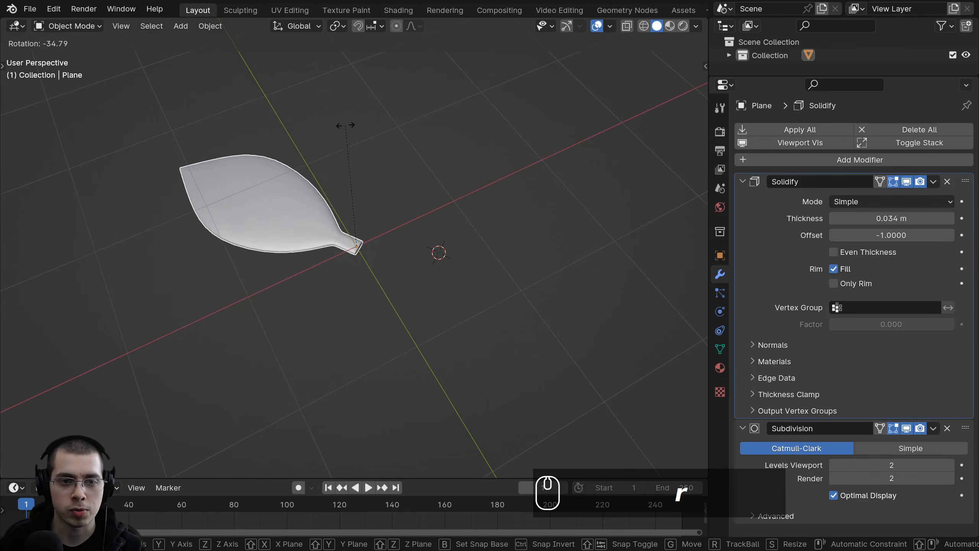
pyautogui.press('r')
pyautogui.press('r')
pyautogui.click(399, 158)
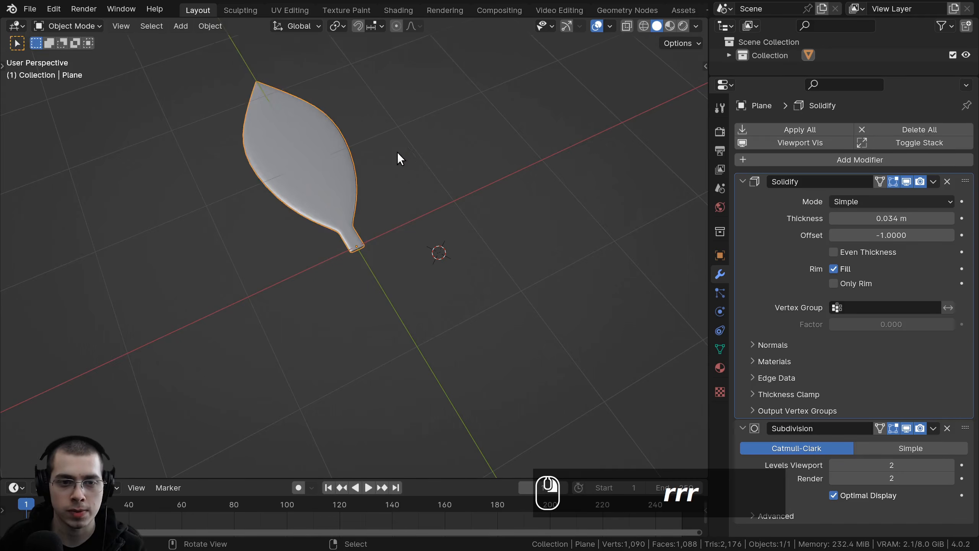
pyautogui.press('r')
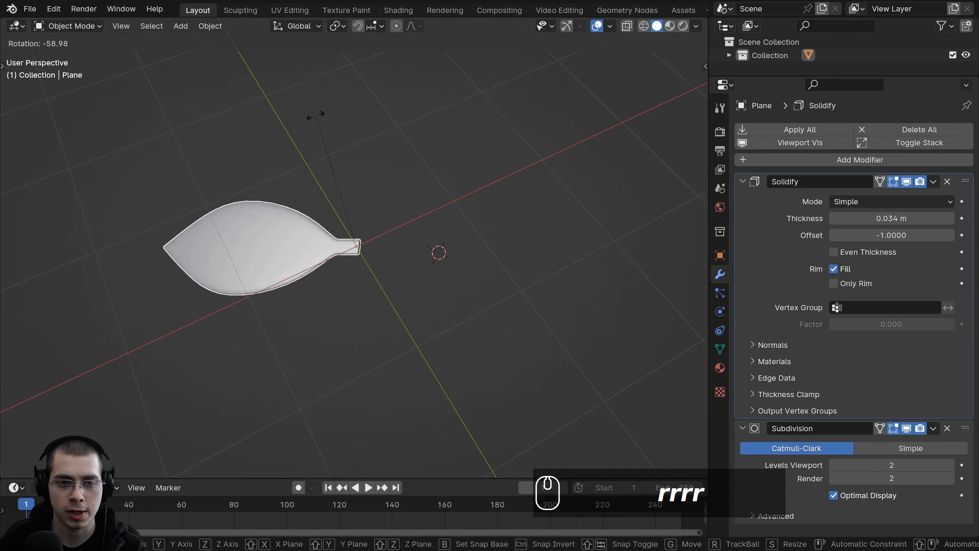
pyautogui.rightClick(379, 254)
pyautogui.moveTo(379, 256); pyautogui.dragTo(438, 154, button='middle')
pyautogui.scroll(4, 375, 300)
pyautogui.press('g')
pyautogui.rightClick(396, 306)
pyautogui.moveTo(441, 106); pyautogui.dragTo(305, 300, button='middle')
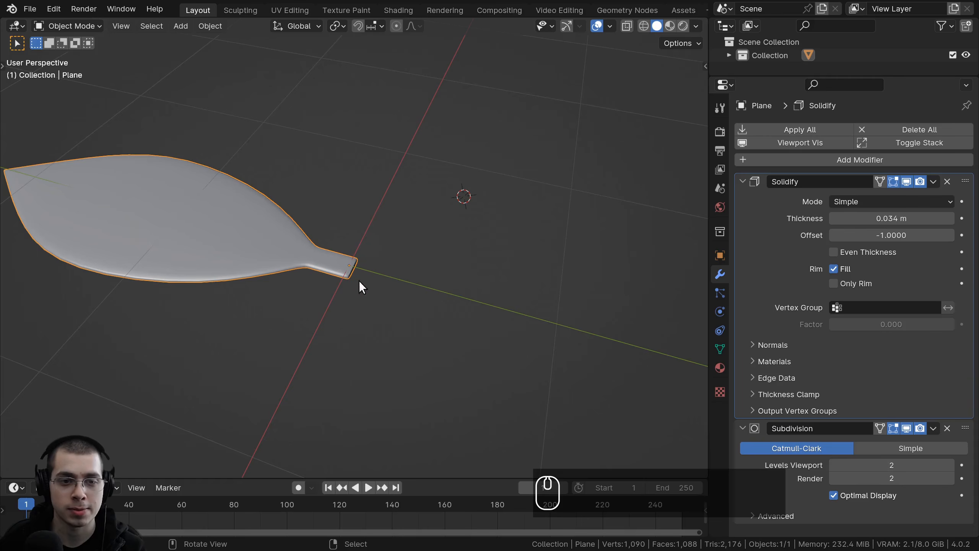
pyautogui.keyDown('shift'); pyautogui.moveTo(360, 282); pyautogui.dragTo(393, 331, button='middle'); pyautogui.keyUp('shift')
pyautogui.moveTo(301, 364); pyautogui.dragTo(265, 258, button='middle')
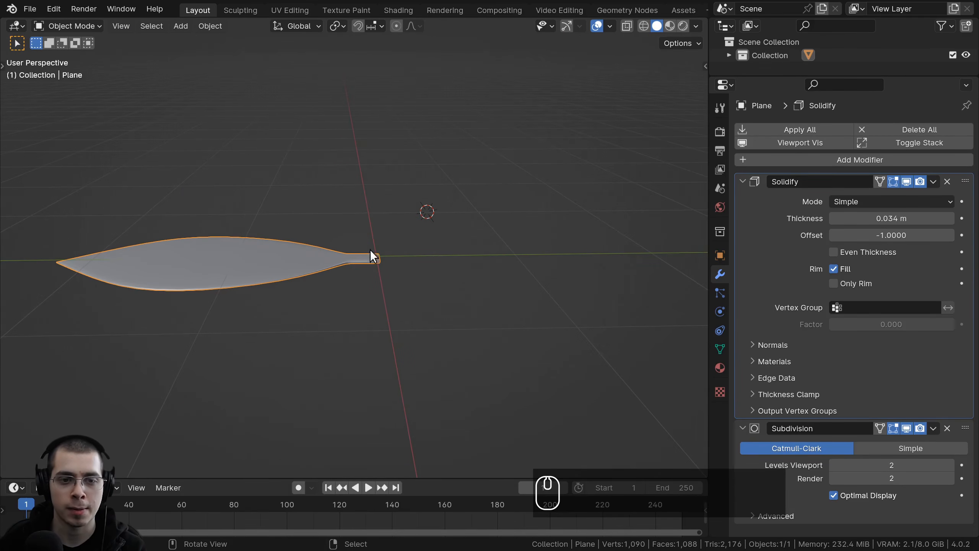
pyautogui.moveTo(371, 251); pyautogui.dragTo(395, 335, button='middle')
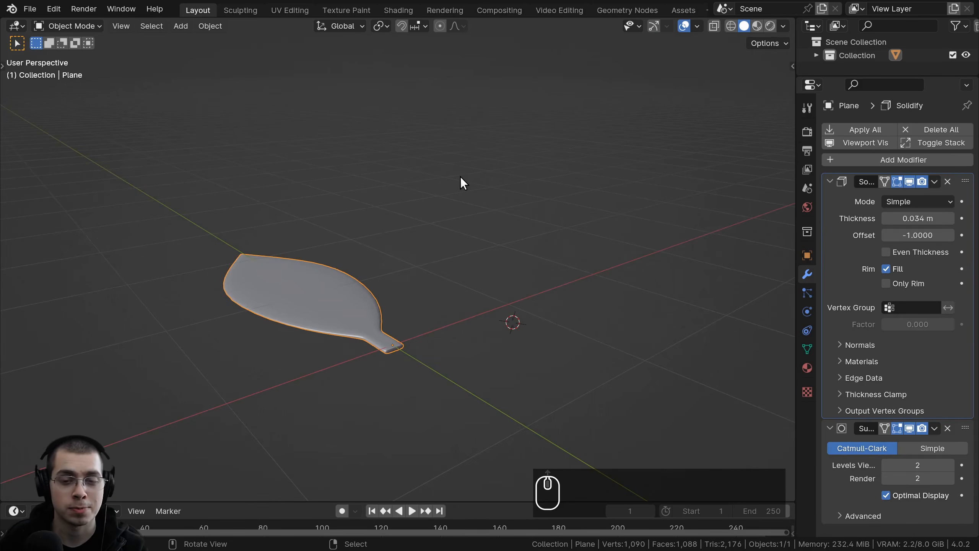
# Step: Save the leaf scene to Geometry Nodes Flower.blend
pyautogui.hotkey('ctrl', 's')
pyautogui.moveTo(462, 174); pyautogui.dragTo(465, 202, button='middle')
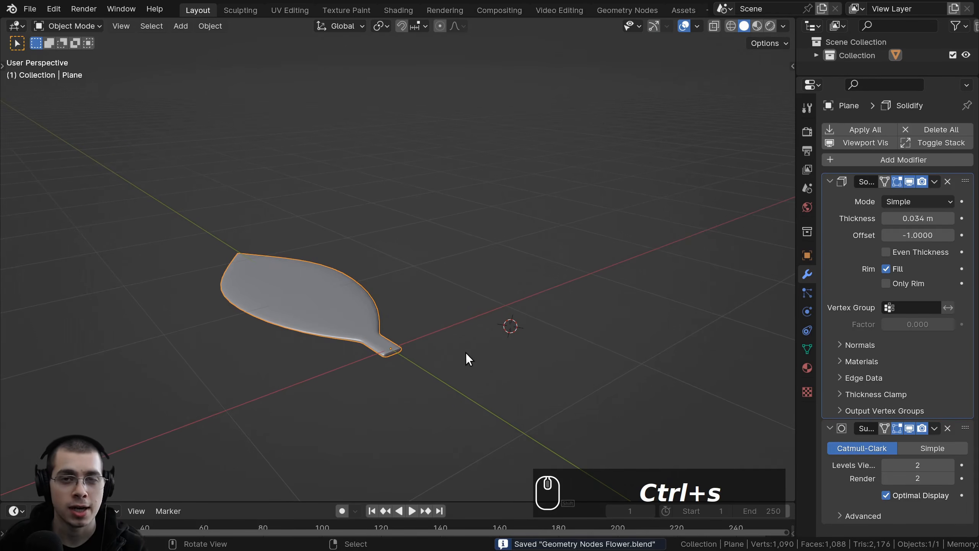
pyautogui.moveTo(452, 318); pyautogui.dragTo(449, 297, button='middle')
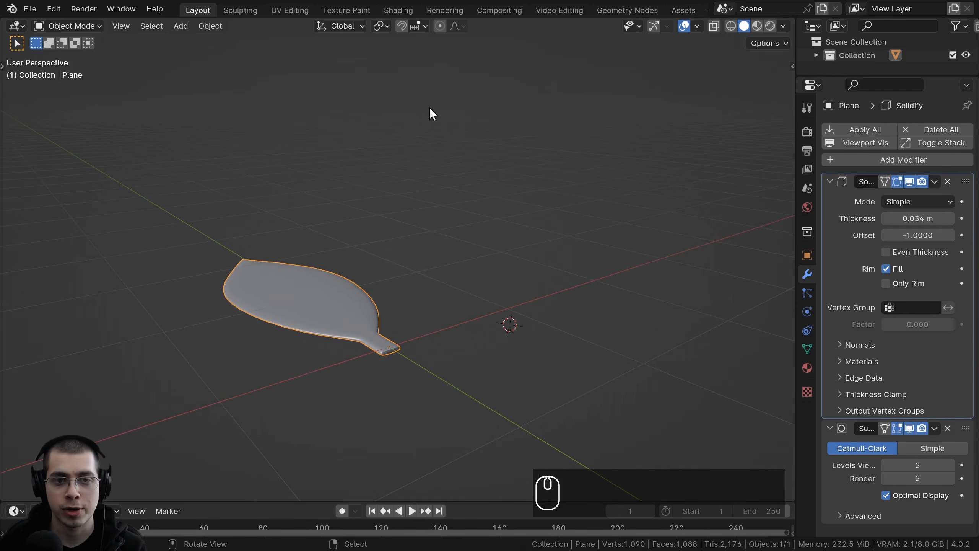
# Step: Add a Bezier curve to the scene in Object Mode
pyautogui.hotkey('shift', 'a')
pyautogui.moveTo(428, 106)
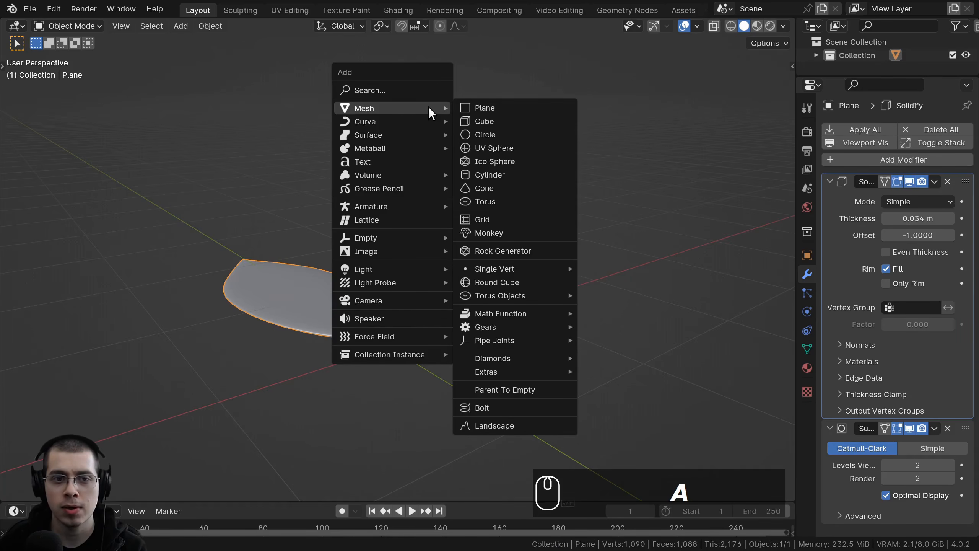
pyautogui.moveTo(363, 119)
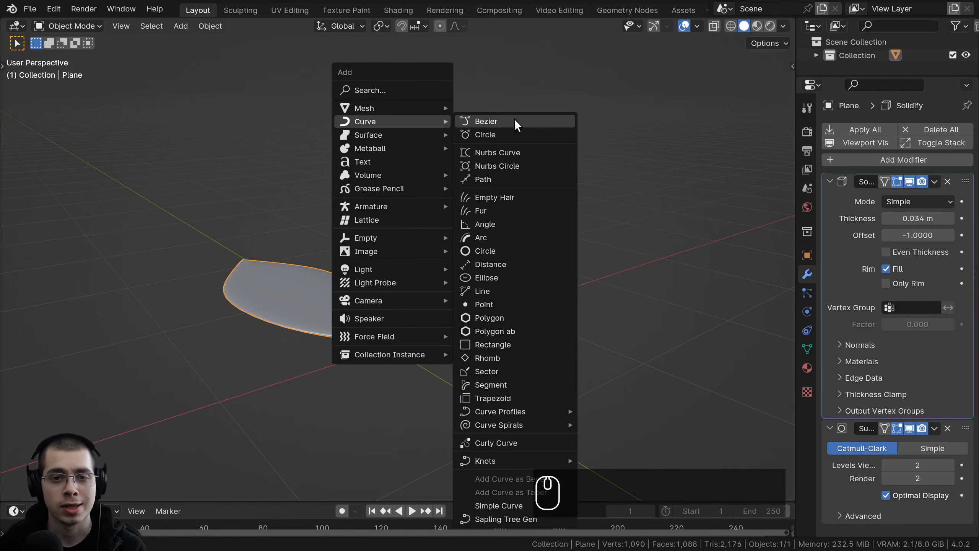
pyautogui.click(482, 122)
pyautogui.moveTo(477, 176); pyautogui.dragTo(452, 201, button='middle')
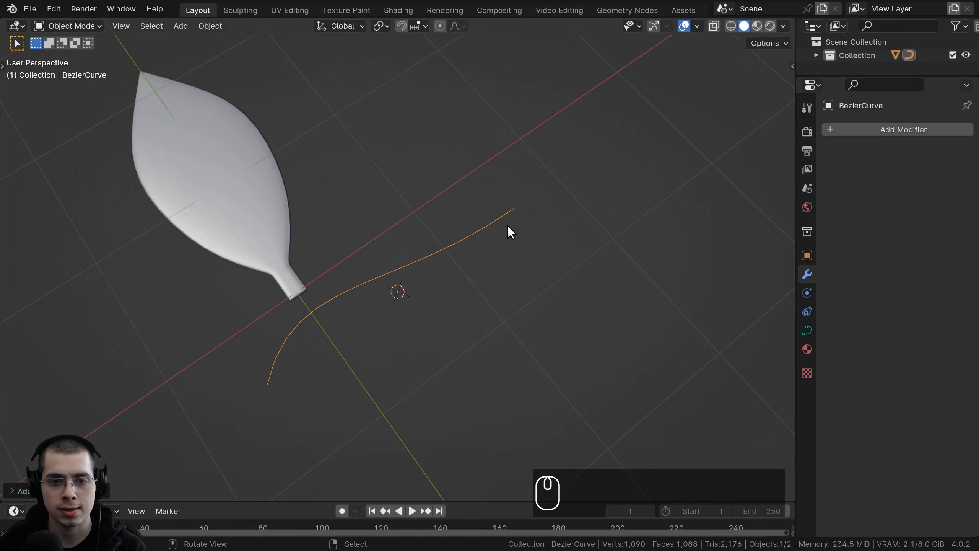
# Step: Enter Edit Mode on the Bezier curve with all of its control points selected
pyautogui.press('Tab')
pyautogui.press('a')
pyautogui.press('a')
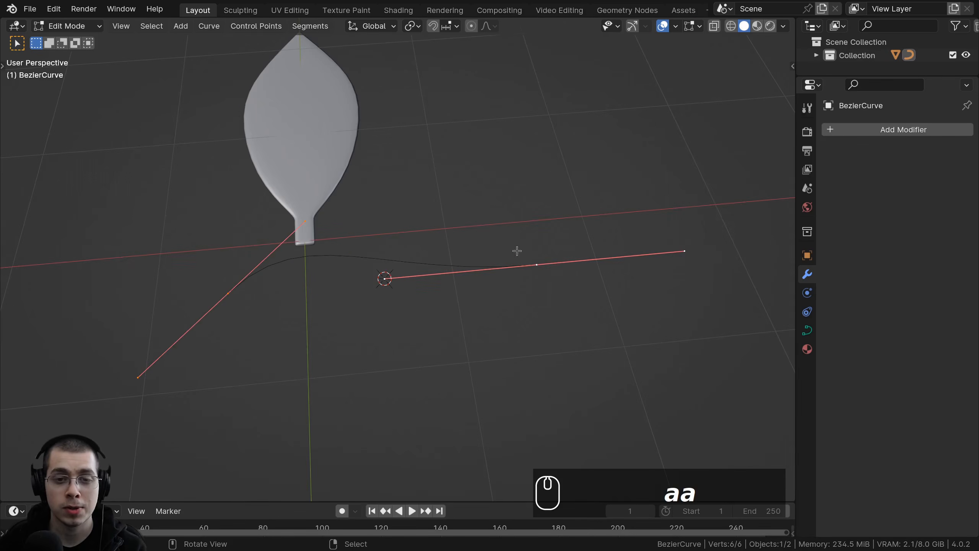
pyautogui.moveTo(516, 251); pyautogui.dragTo(306, 230, button='middle')
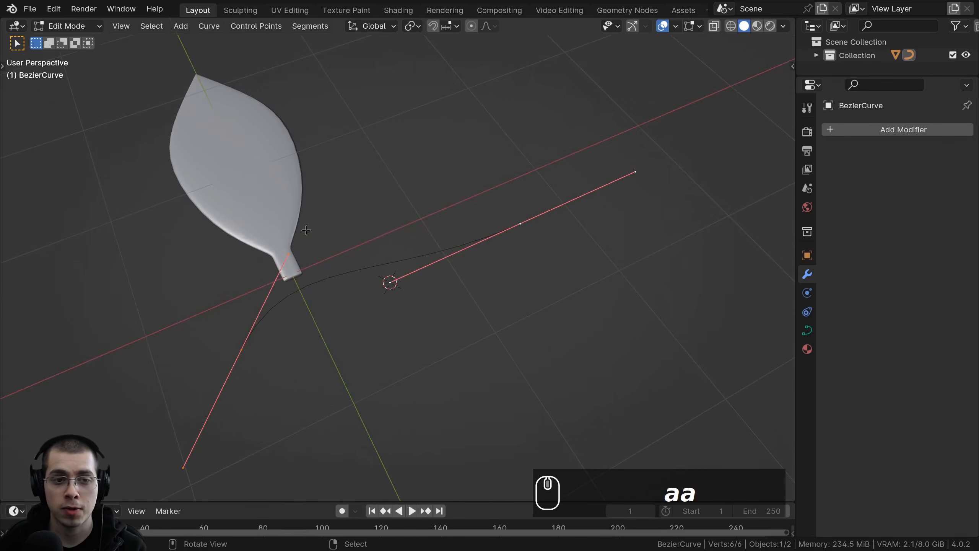
pyautogui.scroll(1, 306, 229)
pyautogui.click(59, 26)
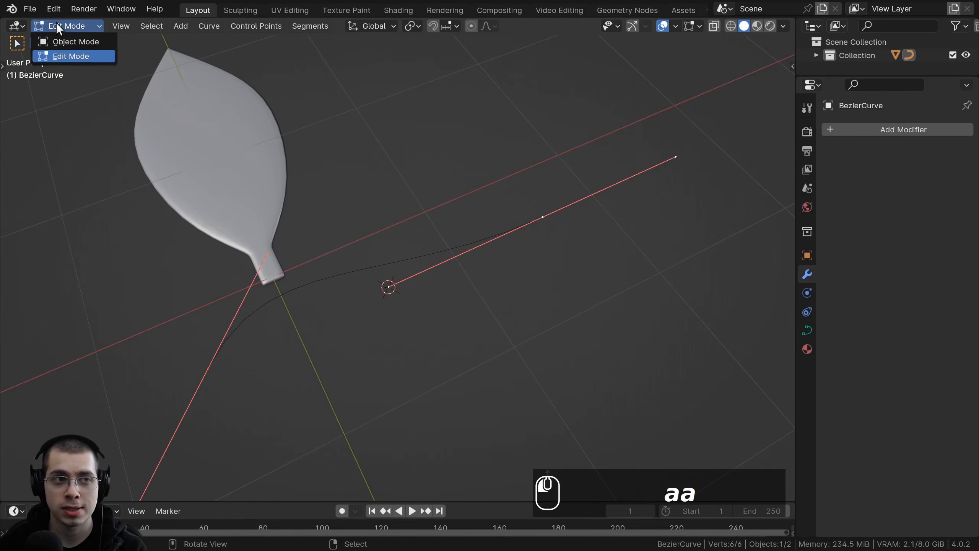
pyautogui.click(57, 54)
pyautogui.moveTo(493, 236); pyautogui.dragTo(421, 428, button='middle')
pyautogui.scroll(1, 552, 370)
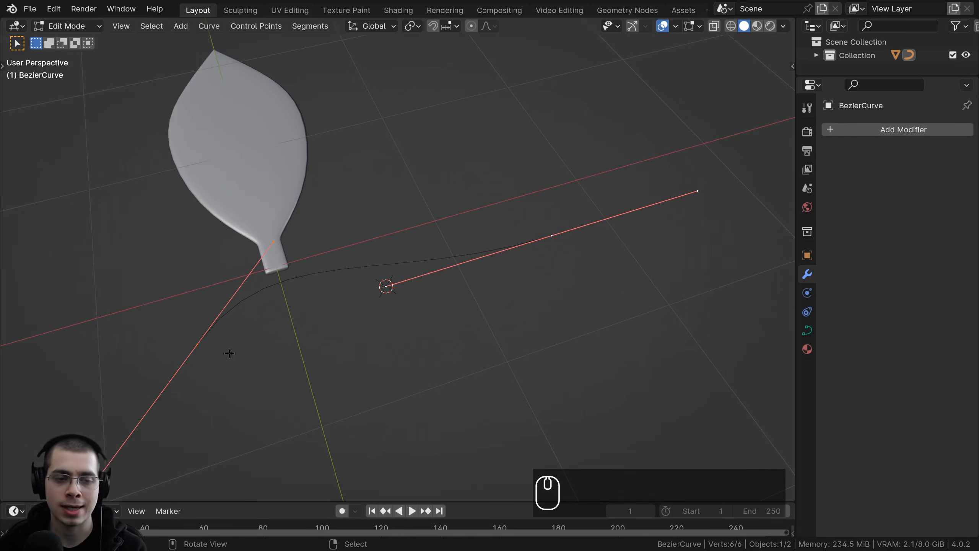
# Step: Move the end control point farthest from the leaf, rotate its handles steeply across the curve, and scale them slightly larger
pyautogui.click(552, 236)
pyautogui.scroll(-2, 573, 291)
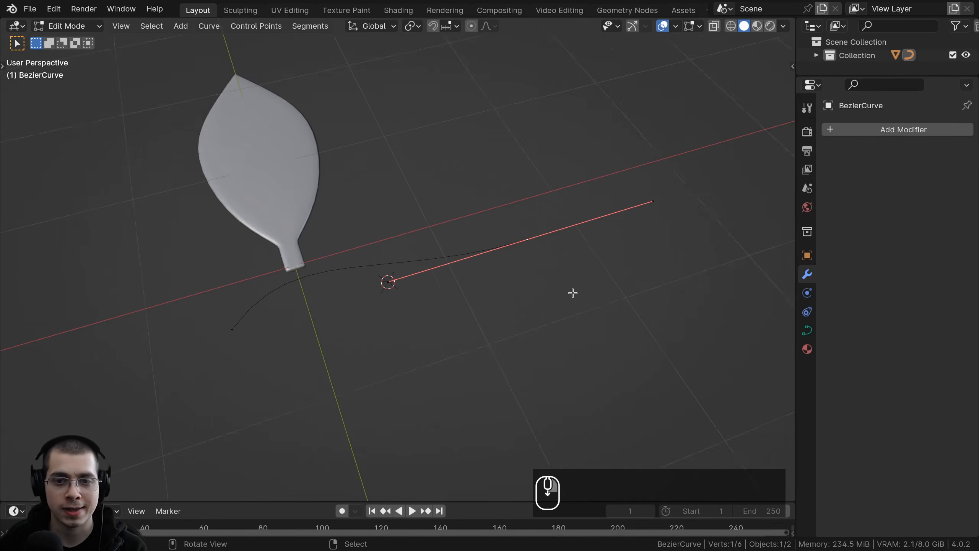
pyautogui.press('g')
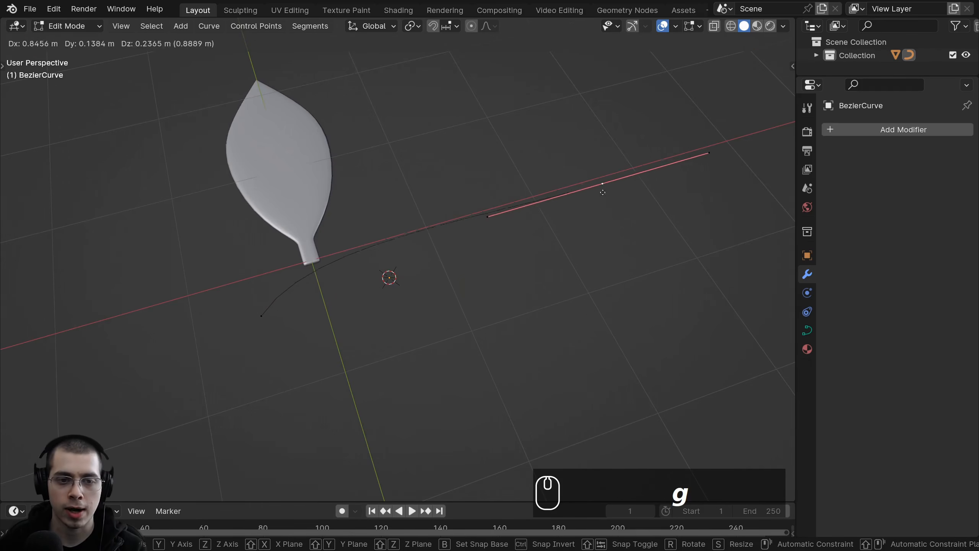
pyautogui.click(556, 293)
pyautogui.press('r')
pyautogui.click(552, 229)
pyautogui.press('s')
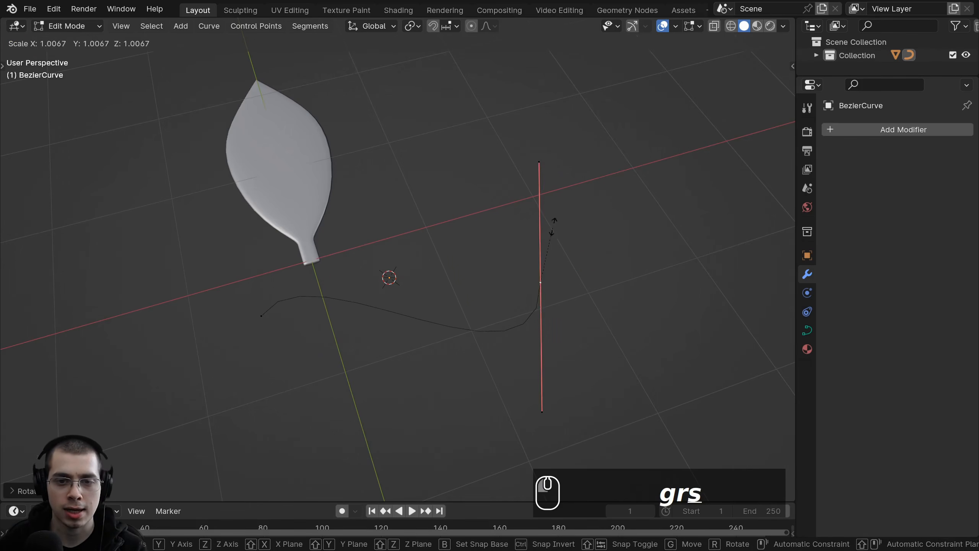
pyautogui.click(596, 239)
pyautogui.moveTo(596, 239); pyautogui.dragTo(302, 263, button='middle')
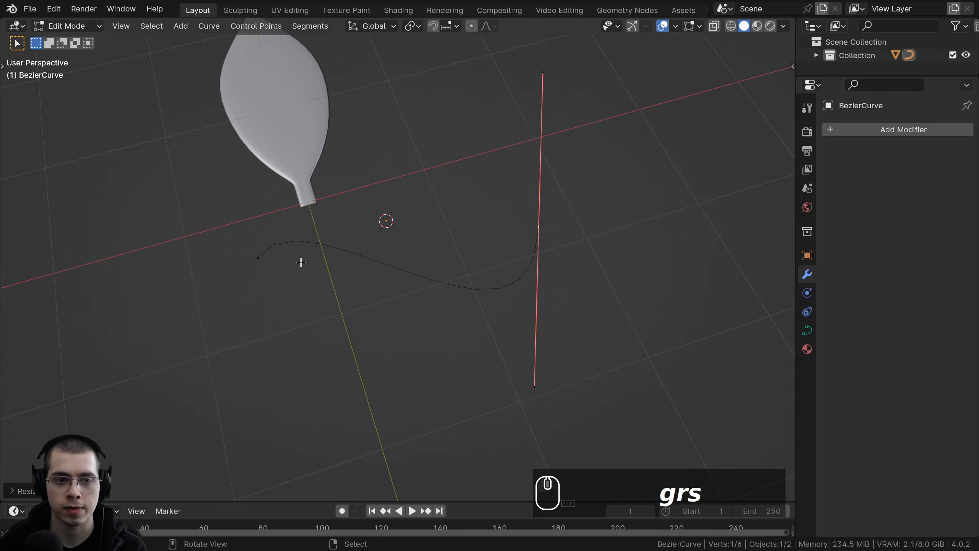
# Step: Try moving the upper handle of the curve's end control point farthest from the leaf
pyautogui.press('Tab')
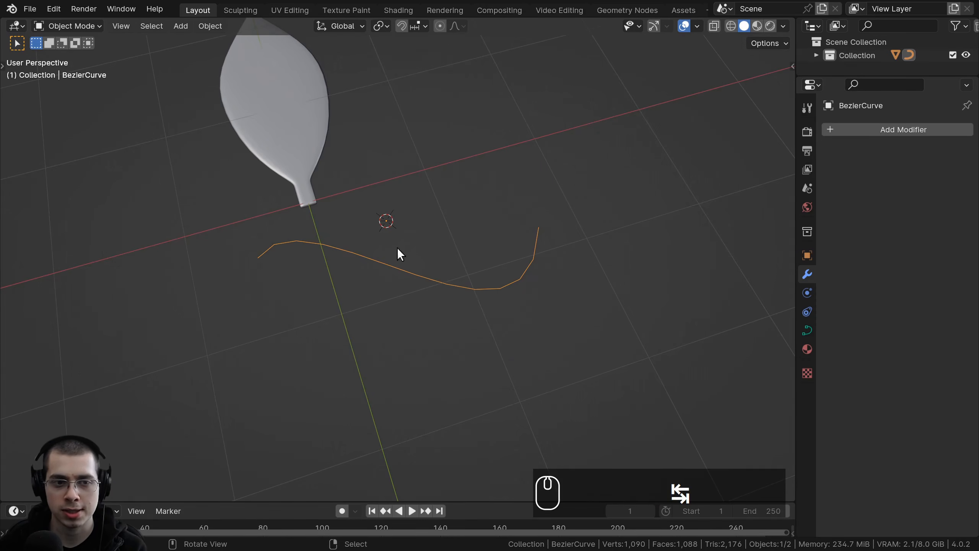
pyautogui.press('Tab')
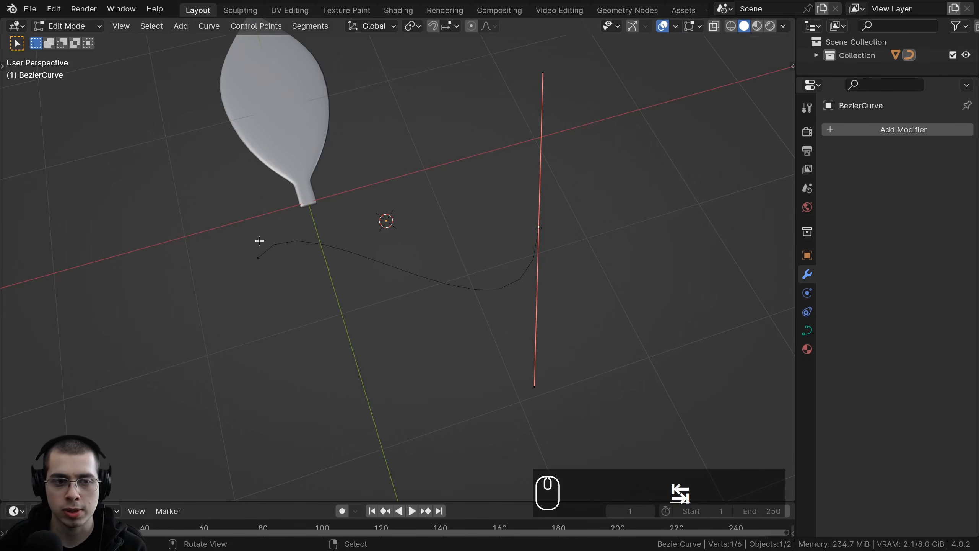
pyautogui.click(542, 68)
pyautogui.press('g')
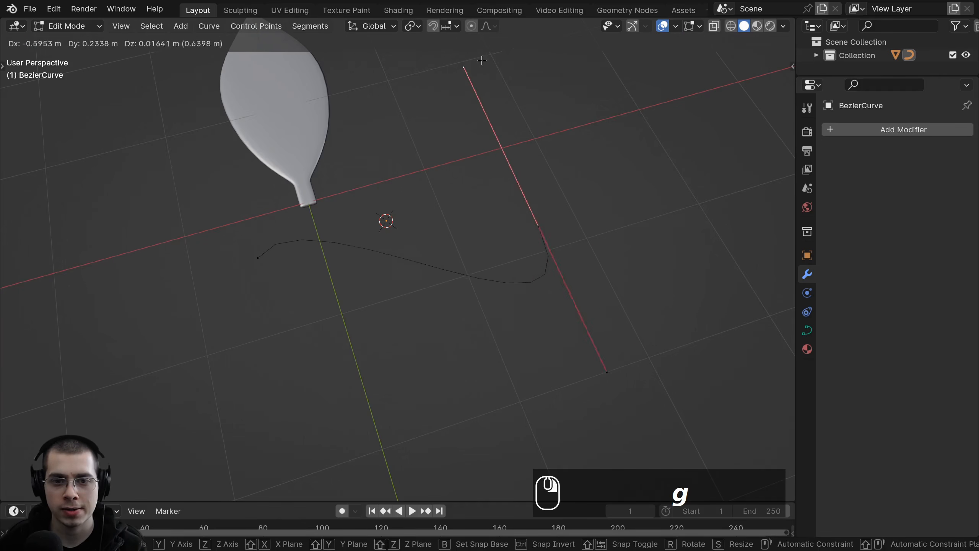
pyautogui.rightClick(481, 61)
# Step: Reposition the lower handle of the same end control point to reshape the bend, trying a short and a long handle
pyautogui.rightClick(542, 386)
pyautogui.press('g')
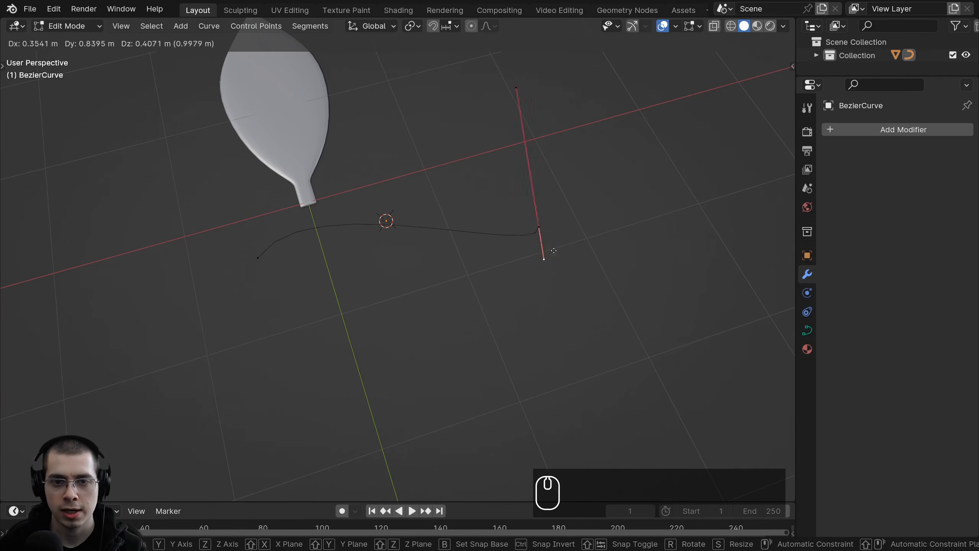
pyautogui.click(552, 253)
pyautogui.press('g')
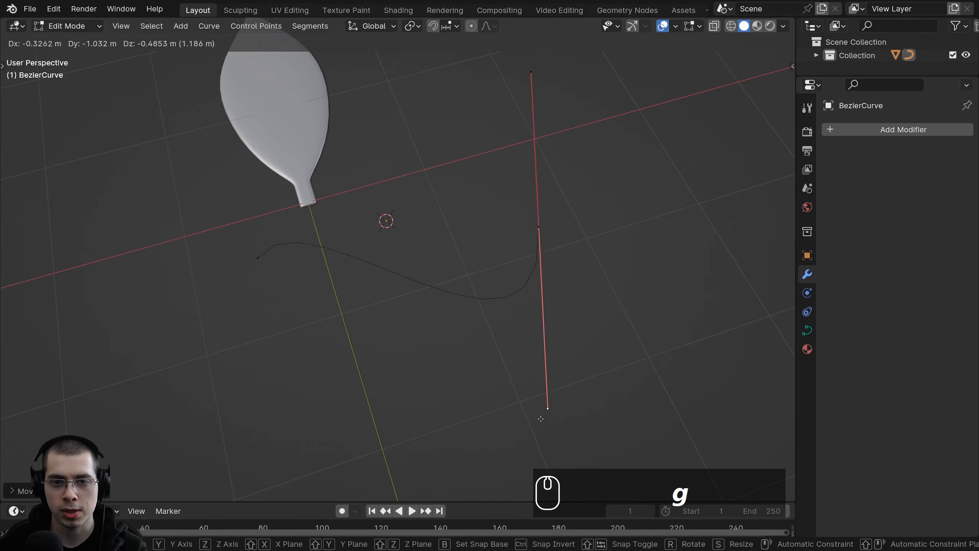
pyautogui.click(542, 417)
pyautogui.press('g')
pyautogui.click(456, 296)
pyautogui.click(421, 251)
# Step: Move the whole control point at the curve's other end, near the leaf's stem, to a new position
pyautogui.click(259, 257)
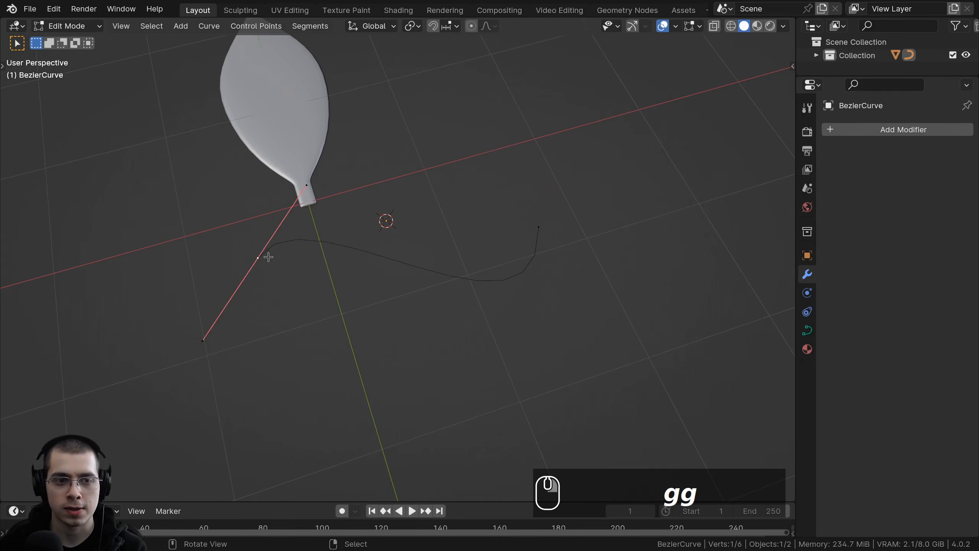
pyautogui.press('g')
pyautogui.click(395, 301)
# Step: Extrude a third control point outward from the end near the leaf, then rotate and move it into a wavy continuation
pyautogui.scroll(-3, 333, 273)
pyautogui.moveTo(395, 301); pyautogui.dragTo(367, 285, button='middle')
pyautogui.scroll(4, 368, 262)
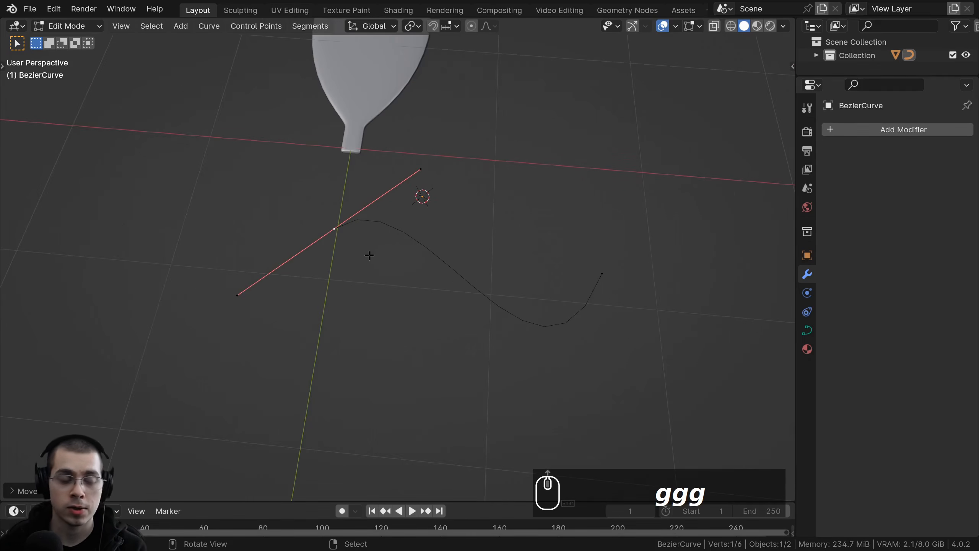
pyautogui.scroll(-1, 374, 262)
pyautogui.scroll(1, 404, 234)
pyautogui.scroll(-1, 460, 202)
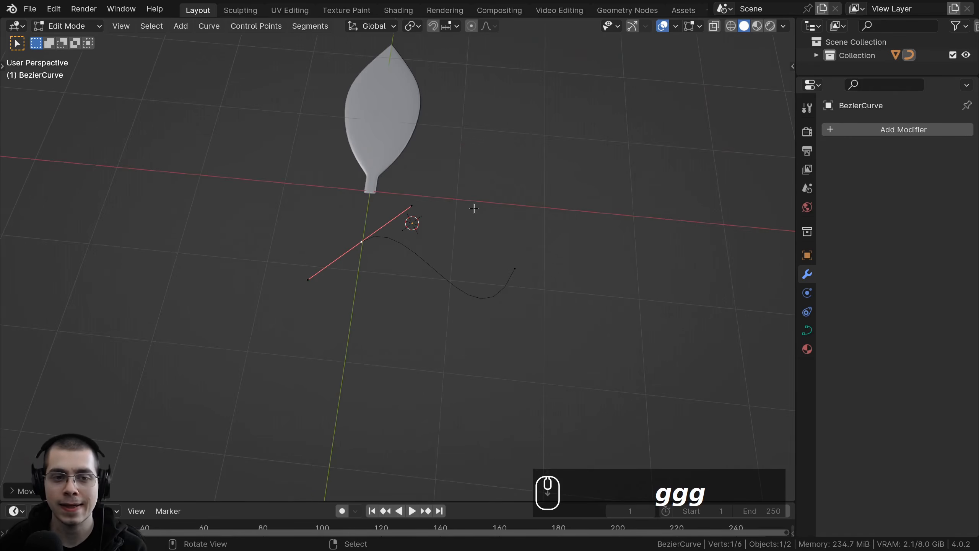
pyautogui.press('e')
pyautogui.click(317, 190)
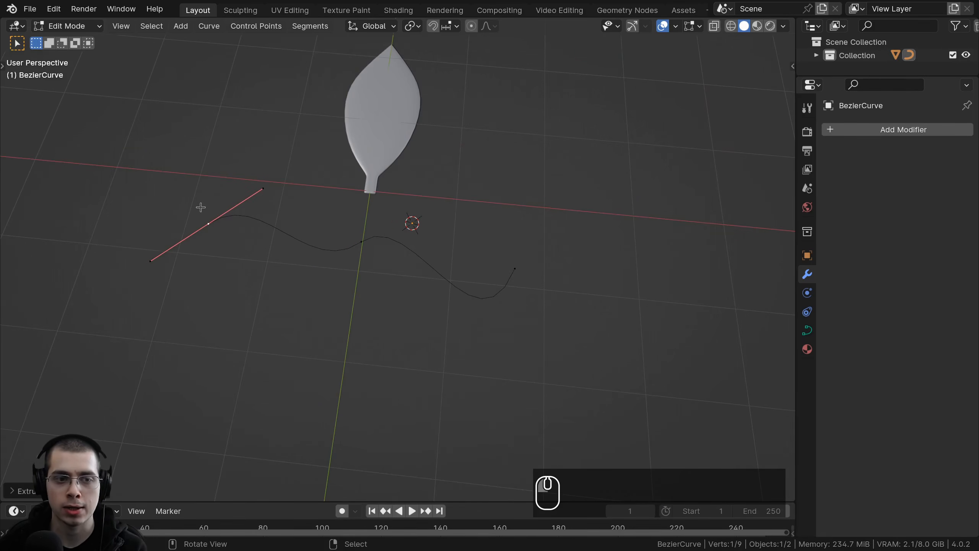
pyautogui.press('r')
pyautogui.click(319, 219)
pyautogui.press('g')
pyautogui.click(345, 225)
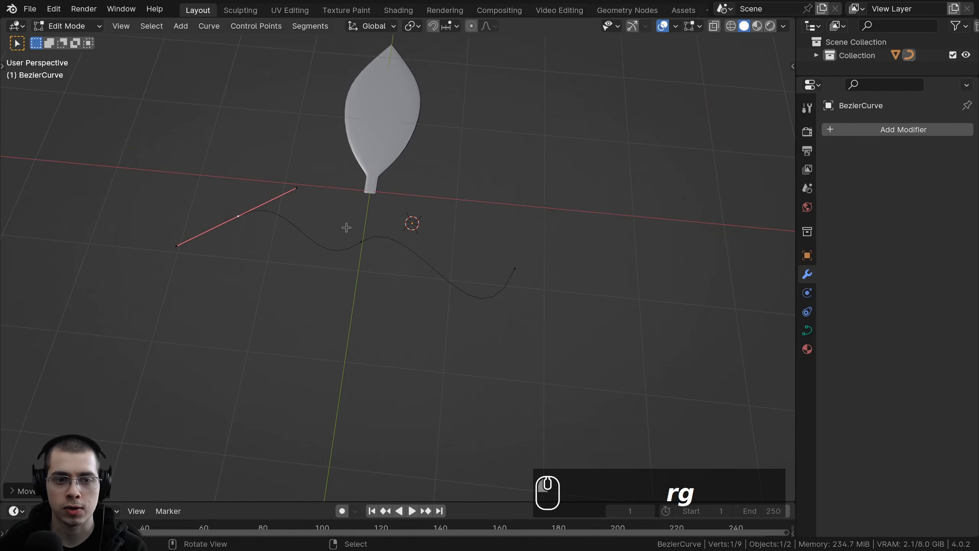
# Step: Select all control points and rotate the curve about -90 degrees so it stands upright
pyautogui.moveTo(345, 225); pyautogui.dragTo(463, 172, button='middle')
pyautogui.press('a')
pyautogui.press('a')
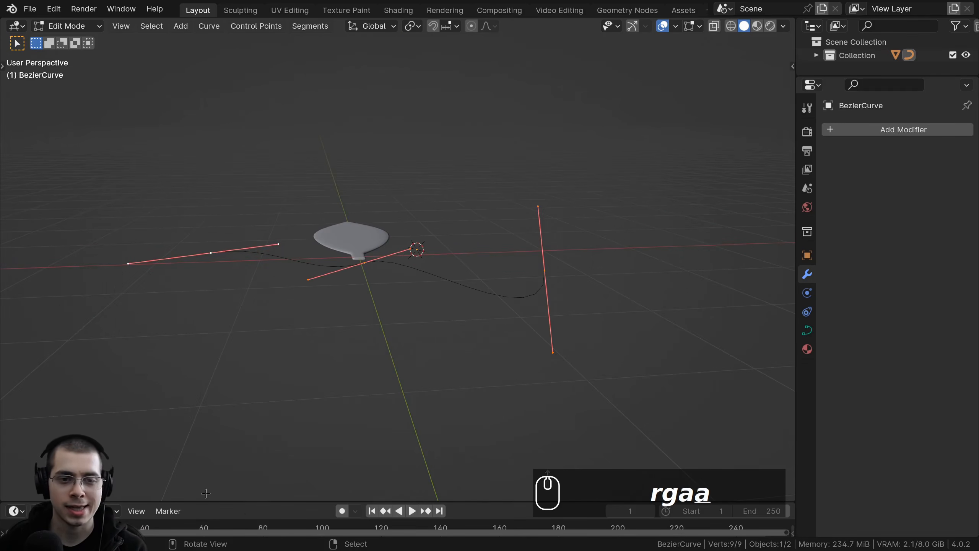
pyautogui.moveTo(497, 247); pyautogui.dragTo(498, 243, button='middle')
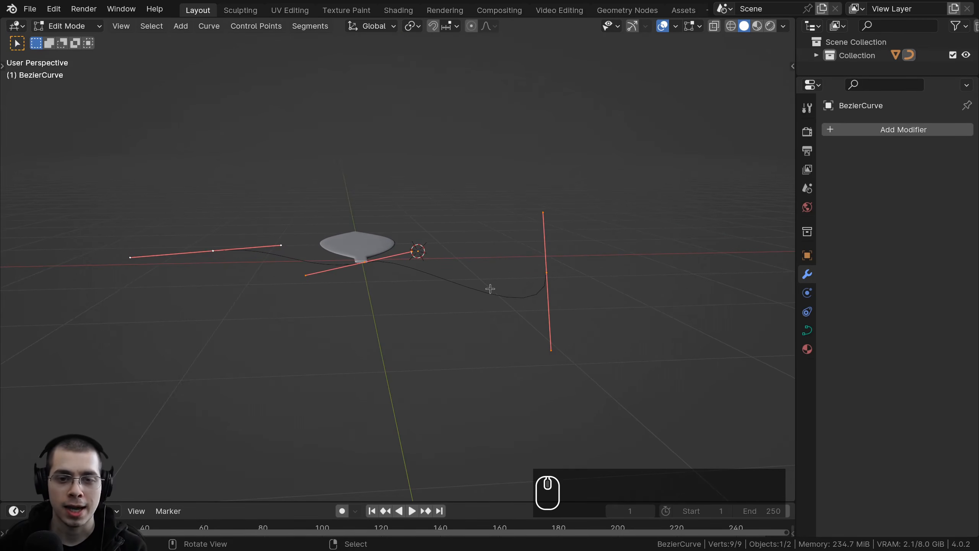
pyautogui.press('r')
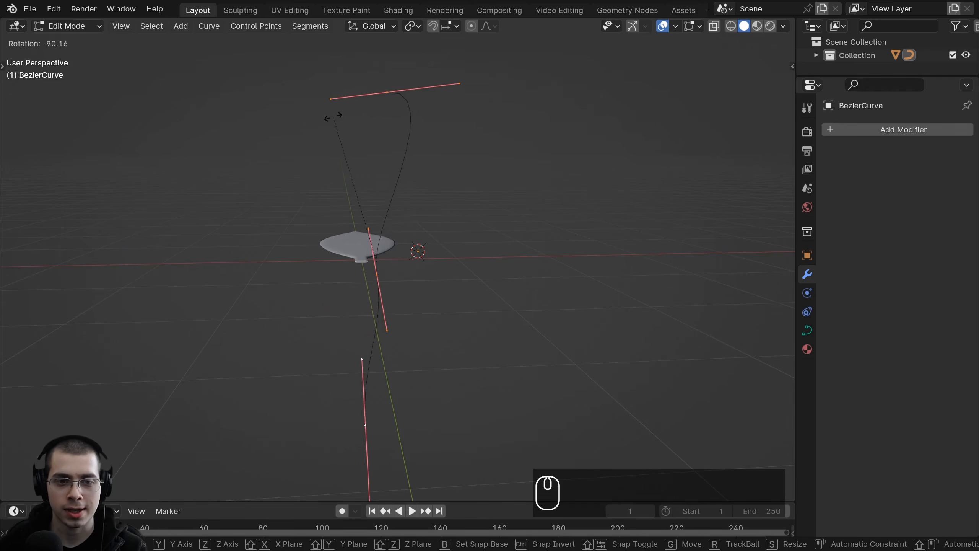
pyautogui.click(333, 117)
# Step: Move the upright curve from several viewing angles so its lowest point sits at the base of the leaf's stem
pyautogui.moveTo(385, 166); pyautogui.dragTo(488, 202, button='middle')
pyautogui.press('g')
pyautogui.click(609, 174)
pyautogui.moveTo(605, 216); pyautogui.dragTo(564, 228, button='middle')
pyautogui.press('g')
pyautogui.click(526, 185)
pyautogui.moveTo(526, 185); pyautogui.dragTo(589, 179, button='middle')
pyautogui.press('g')
pyautogui.click(578, 170)
pyautogui.moveTo(469, 220); pyautogui.dragTo(457, 239, button='middle')
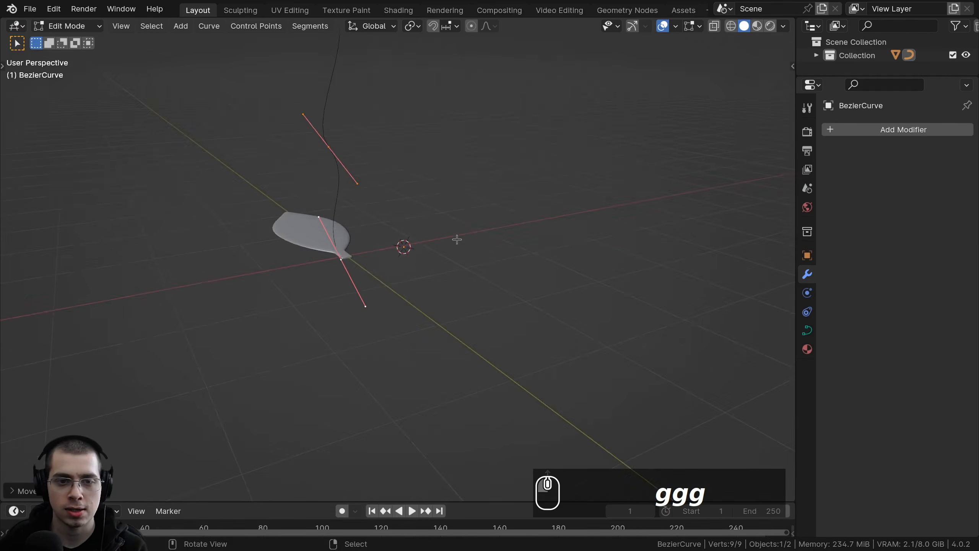
# Step: Rotate the middle, bottom and top control points individually so the curve flows upward like a stem
pyautogui.moveTo(389, 279); pyautogui.dragTo(376, 262, button='middle')
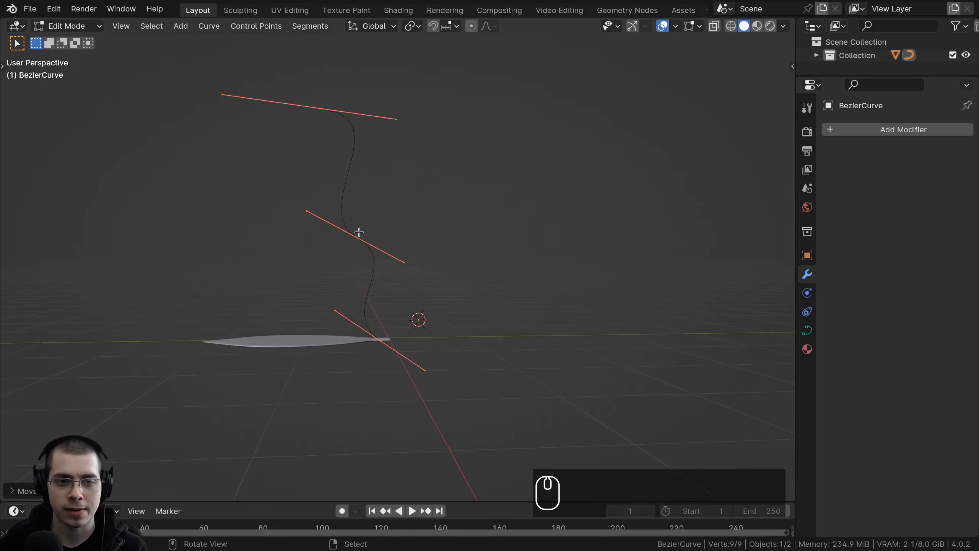
pyautogui.rightClick(357, 235)
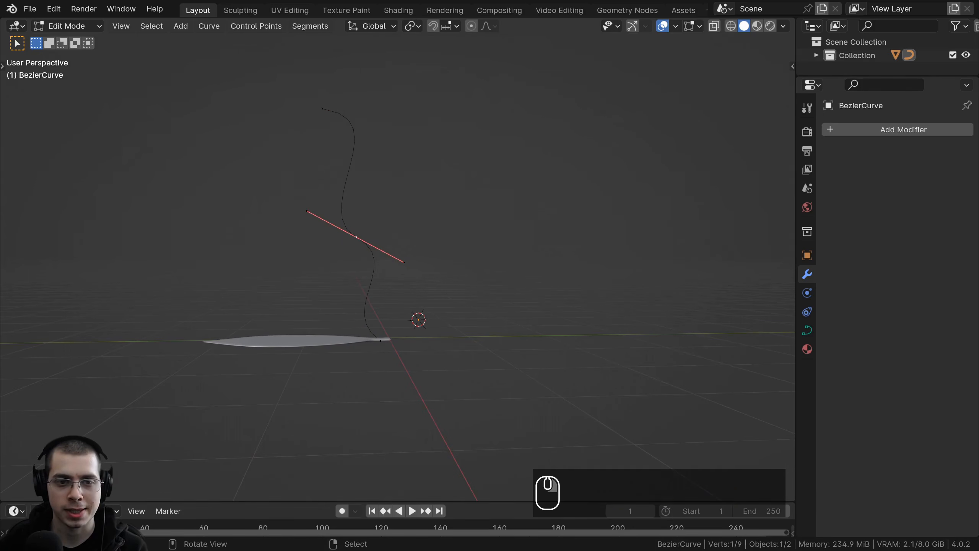
pyautogui.press('r')
pyautogui.click(446, 264)
pyautogui.rightClick(388, 339)
pyautogui.press('r')
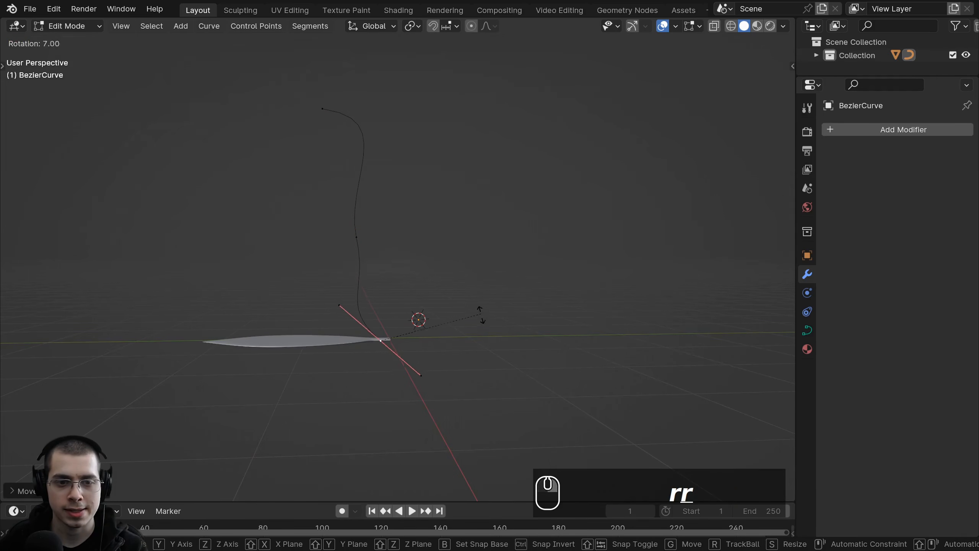
pyautogui.click(479, 309)
pyautogui.rightClick(330, 109)
pyautogui.press('r')
pyautogui.click(278, 218)
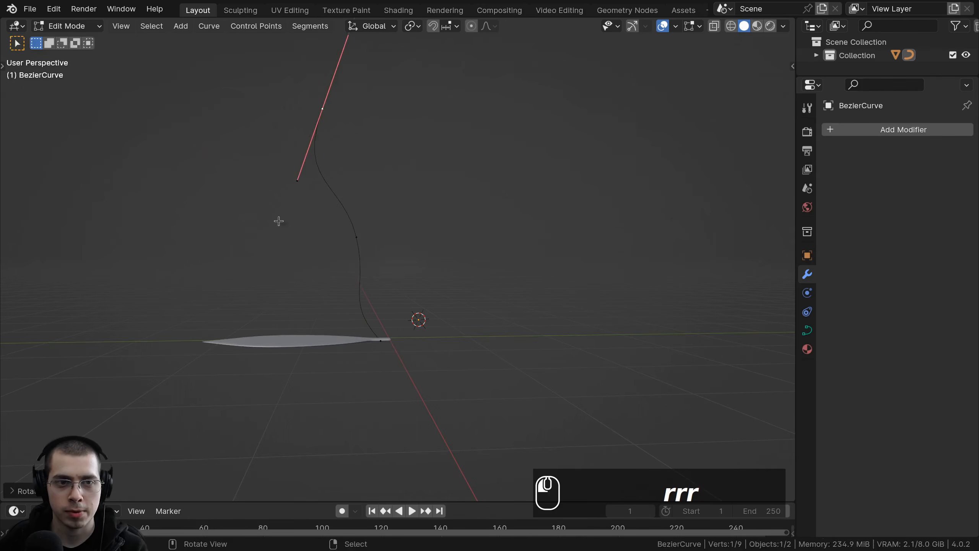
# Step: Bring the top control point in above the rest of the curve, shorten its handles by scaling, and readjust its angle
pyautogui.press('g')
pyautogui.click(480, 198)
pyautogui.press('s')
pyautogui.click(422, 162)
pyautogui.press('g')
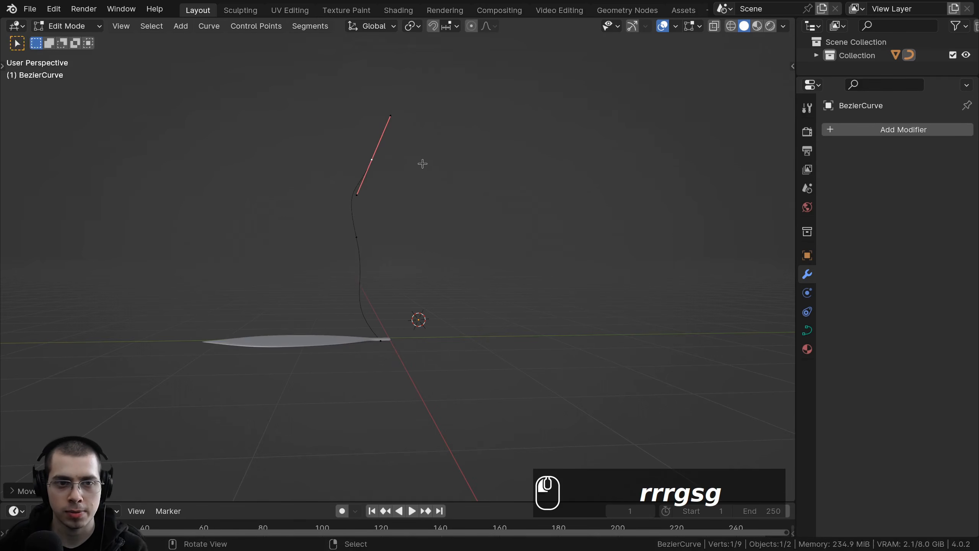
pyautogui.press('r')
pyautogui.press('g')
pyautogui.click(372, 231)
# Step: Fine-tune the positions of the middle and top control points to smooth the stem's gentle wave
pyautogui.rightClick(378, 232)
pyautogui.press('g')
pyautogui.click(389, 230)
pyautogui.rightClick(378, 148)
pyautogui.press('g')
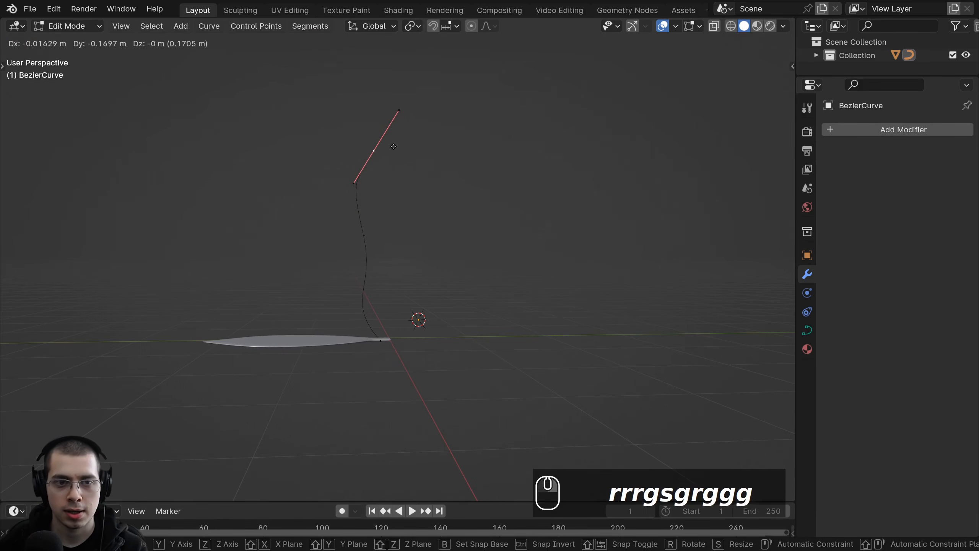
pyautogui.click(389, 149)
pyautogui.moveTo(368, 240); pyautogui.dragTo(372, 240, button='right')
pyautogui.press('g')
pyautogui.click(375, 238)
# Step: Rotate the bottom control point's handles to a steeper angle, return to Object Mode, and deselect everything
pyautogui.rightClick(383, 343)
pyautogui.press('r')
pyautogui.click(383, 354)
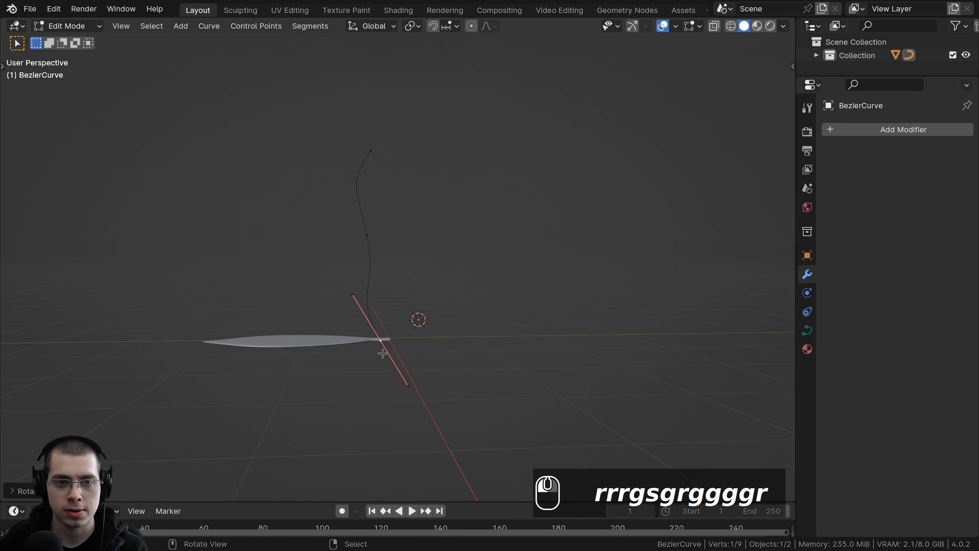
pyautogui.moveTo(404, 253); pyautogui.dragTo(322, 255, button='middle')
pyautogui.press('Tab')
pyautogui.press('a')
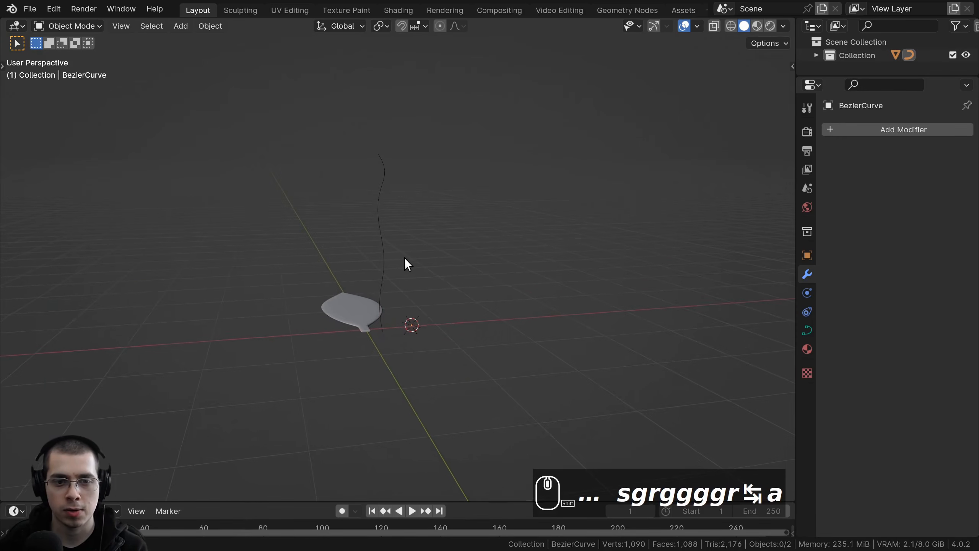
# Step: Inspect the stem curve's shape from several angles in both Object Mode and Edit Mode
pyautogui.rightClick(384, 237)
pyautogui.press('g')
pyautogui.rightClick(387, 238)
pyautogui.moveTo(387, 238); pyautogui.dragTo(427, 176, button='middle')
pyautogui.press('a')
pyautogui.scroll(1, 429, 183)
pyautogui.press('Tab')
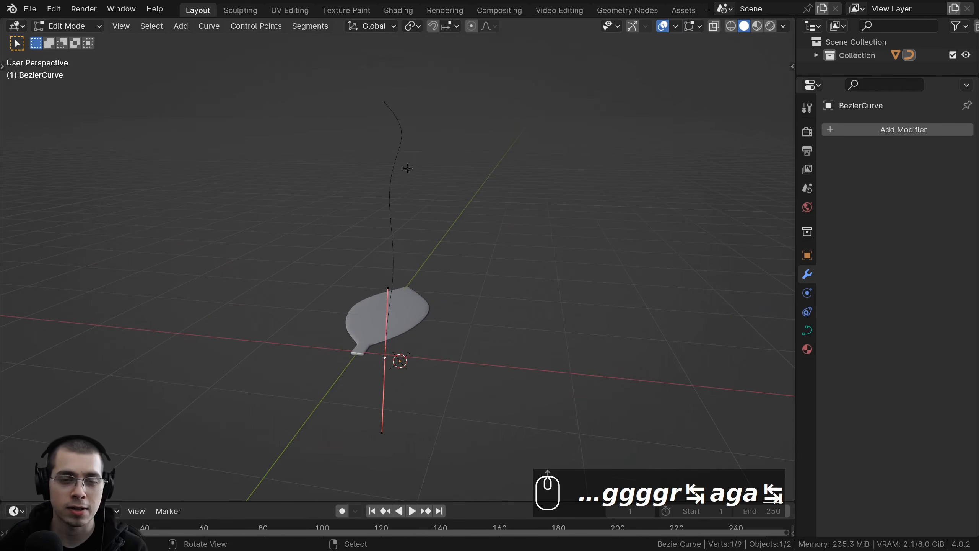
pyautogui.press('a')
pyautogui.press('a')
pyautogui.moveTo(404, 206); pyautogui.dragTo(446, 278, button='middle')
pyautogui.press('Tab')
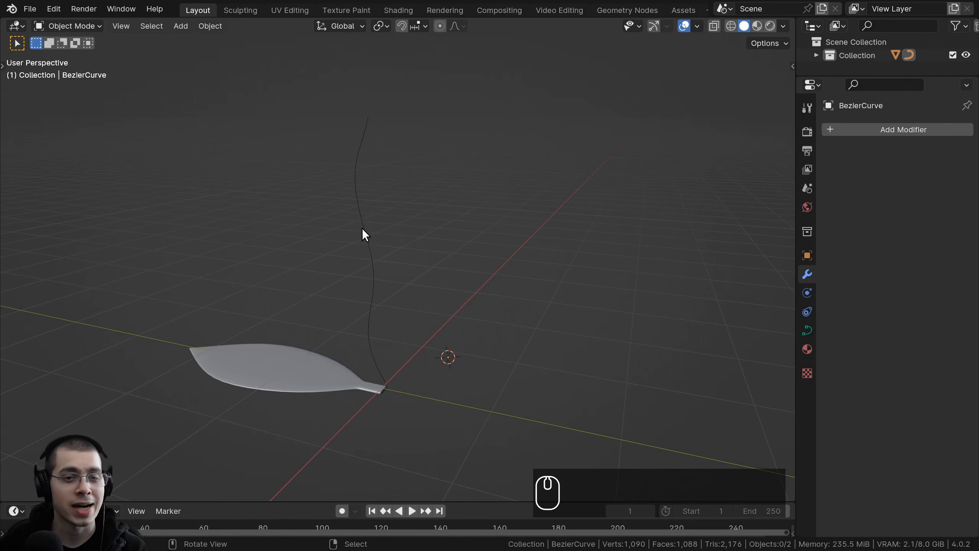
pyautogui.click(362, 228)
pyautogui.press('g')
pyautogui.rightClick(402, 130)
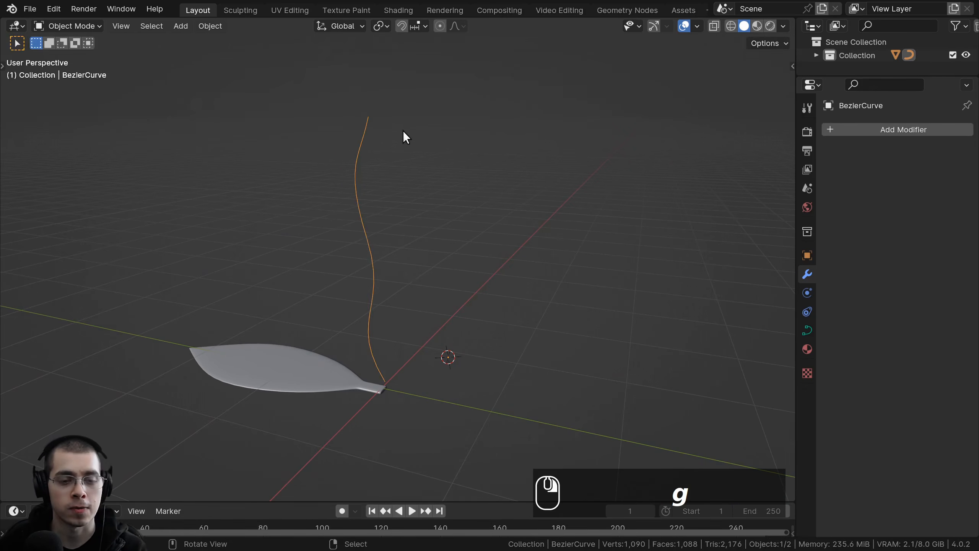
pyautogui.click(278, 366)
pyautogui.press('g')
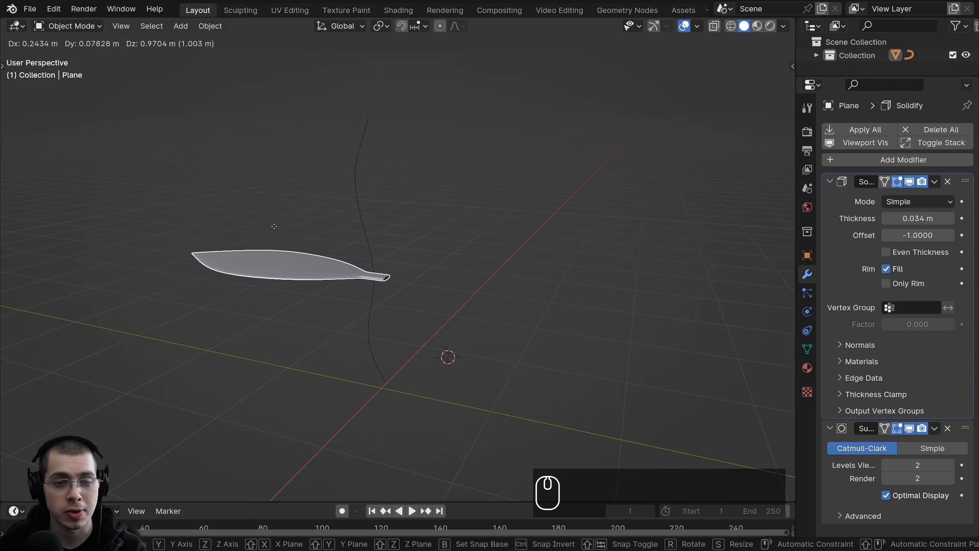
pyautogui.rightClick(345, 193)
# Step: Add a Geometry Nodes modifier to the stem curve and create a new node group in it
pyautogui.click(360, 182)
pyautogui.moveTo(363, 204); pyautogui.dragTo(355, 241, button='middle')
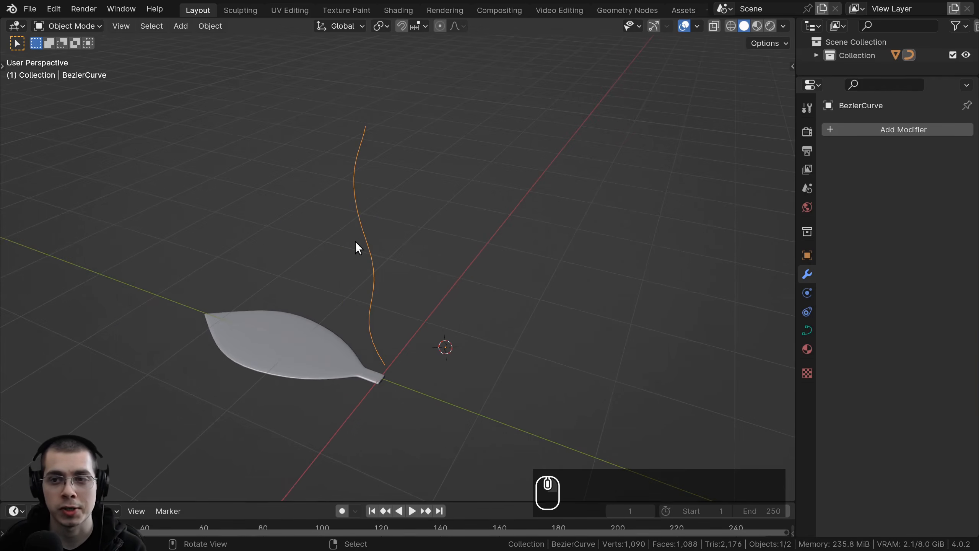
pyautogui.click(858, 132)
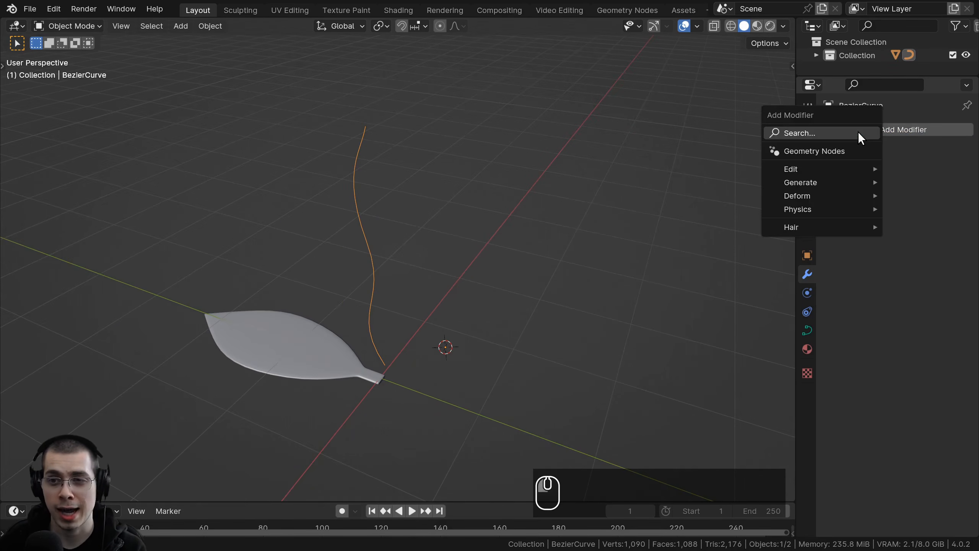
pyautogui.click(823, 151)
pyautogui.moveTo(796, 142); pyautogui.dragTo(739, 141)
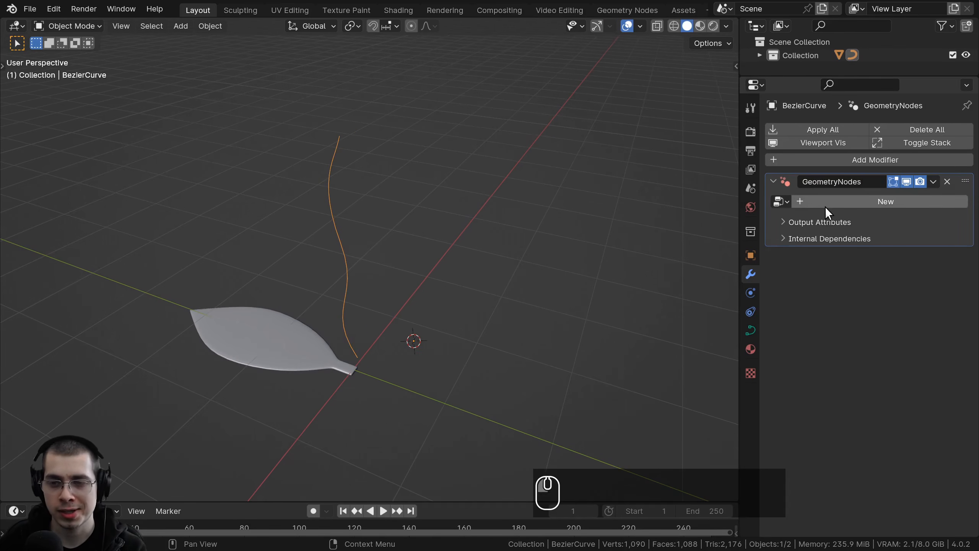
pyautogui.click(825, 204)
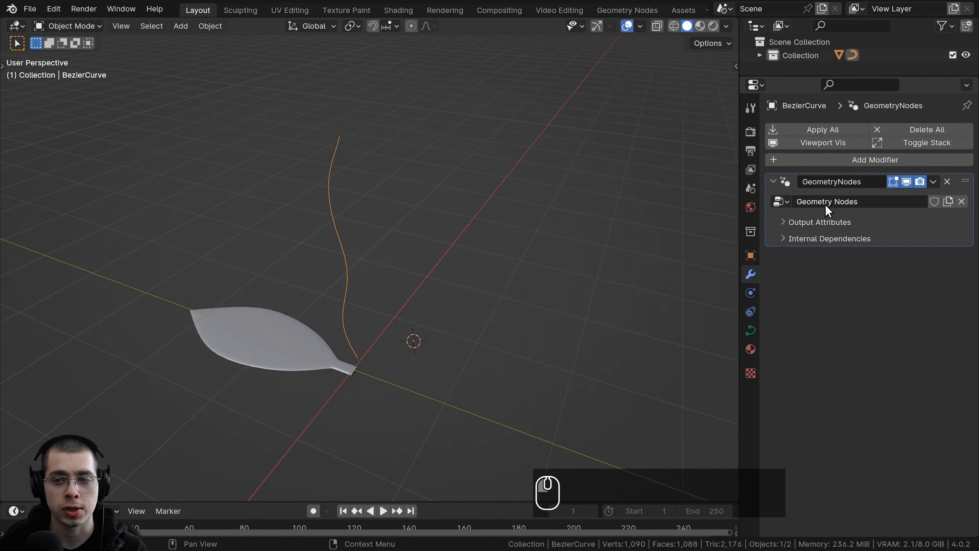
# Step: Rename the modifier's node group to Geo-Nodes Flower and open the Geometry Nodes workspace
pyautogui.click(824, 202)
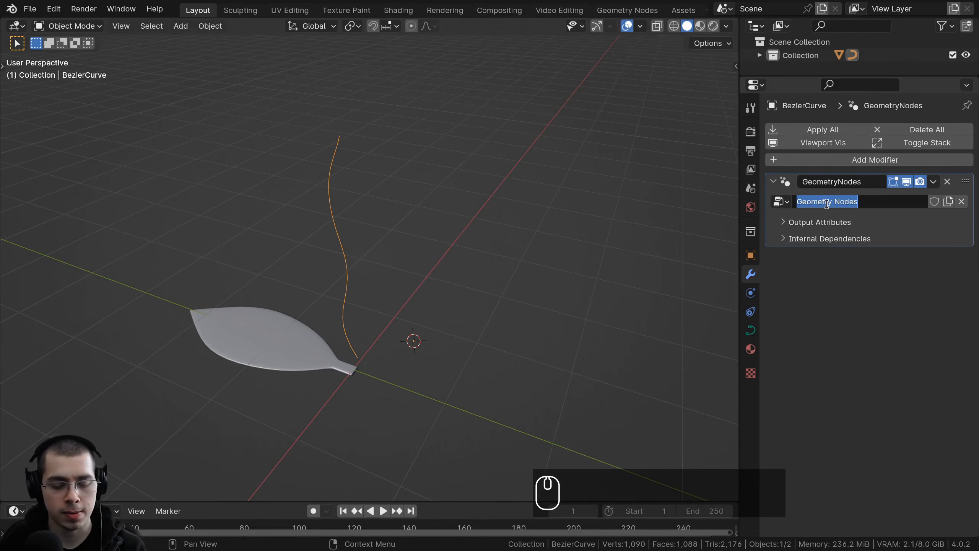
pyautogui.write('Geo')
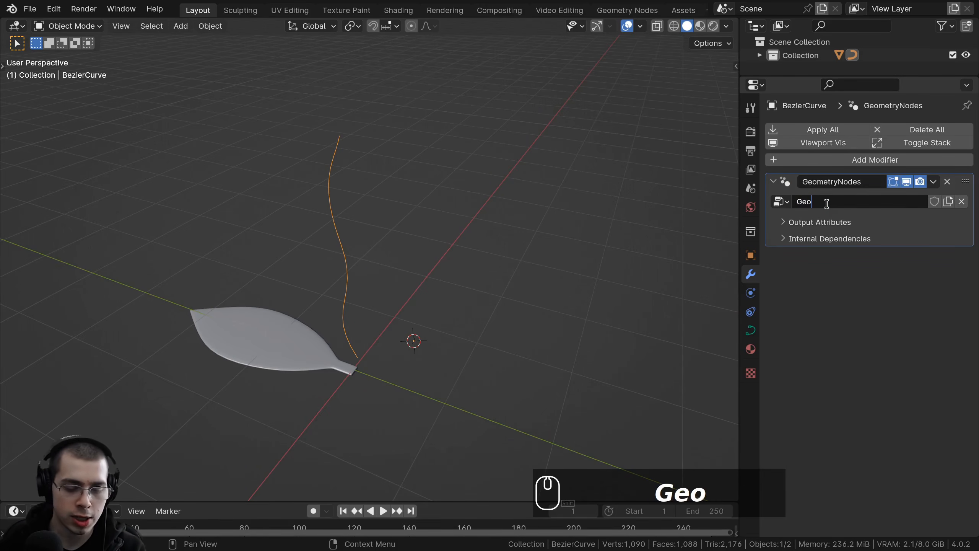
pyautogui.write('-Nodes F')
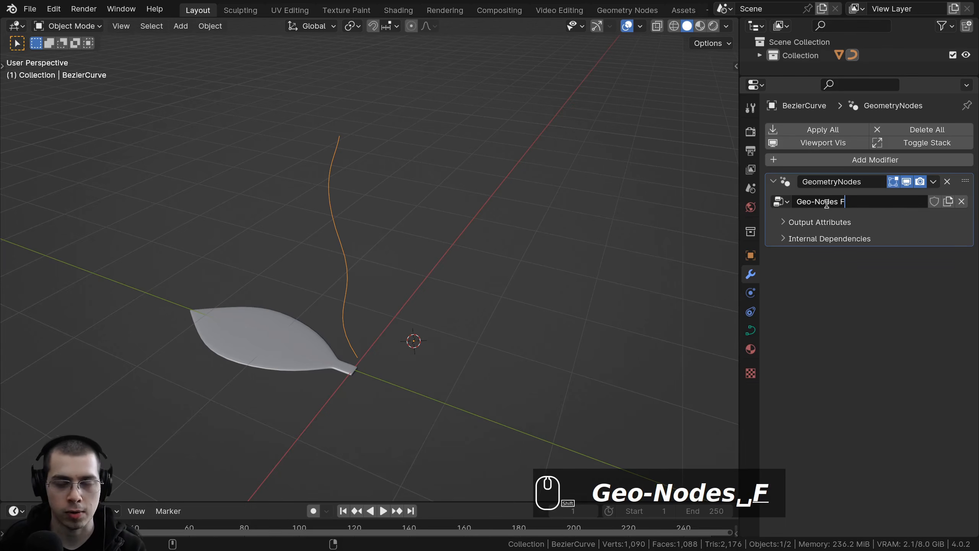
pyautogui.write('lower')
pyautogui.press('Return')
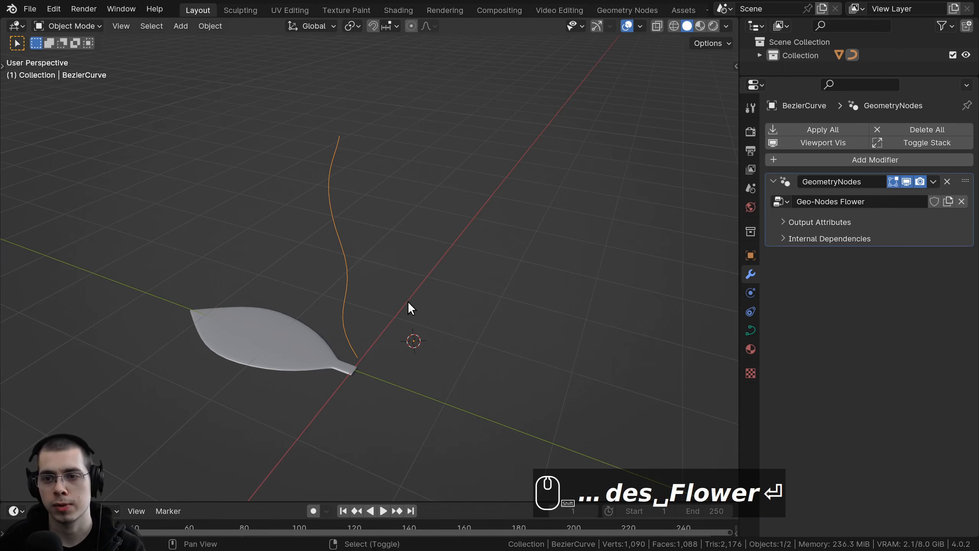
pyautogui.moveTo(407, 302); pyautogui.dragTo(366, 312, button='middle')
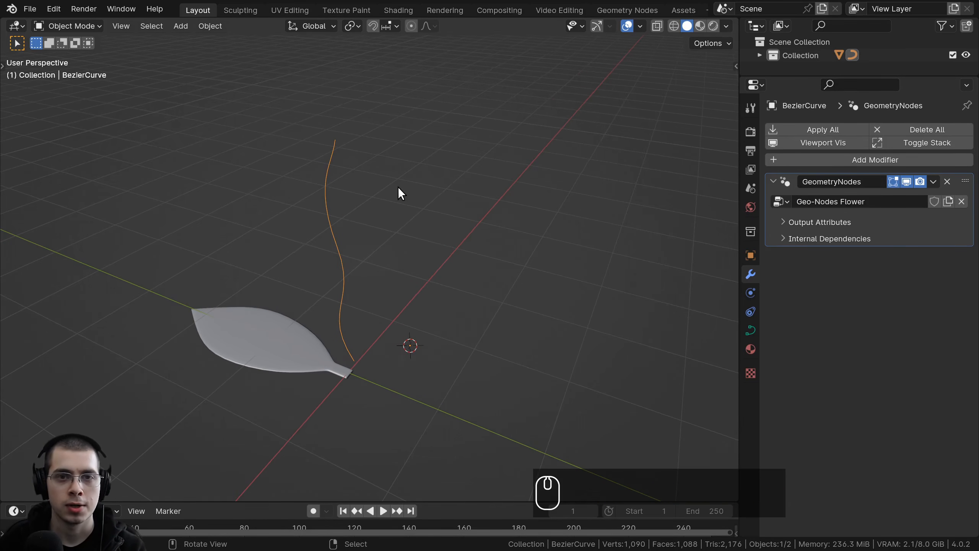
pyautogui.click(611, 10)
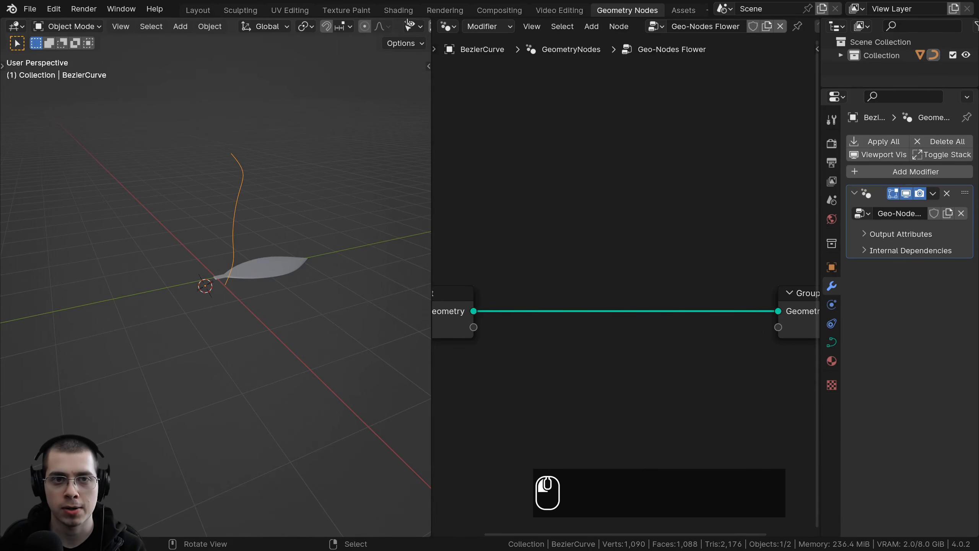
# Step: Try splitting off part of the 3D viewport as an additional Geometry Node Editor
pyautogui.moveTo(407, 21); pyautogui.dragTo(214, 30)
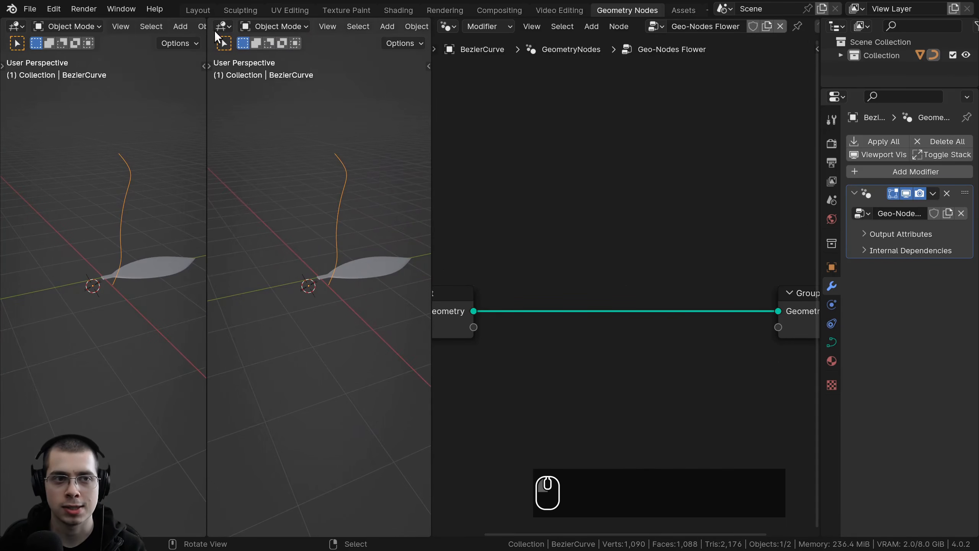
pyautogui.click(223, 28)
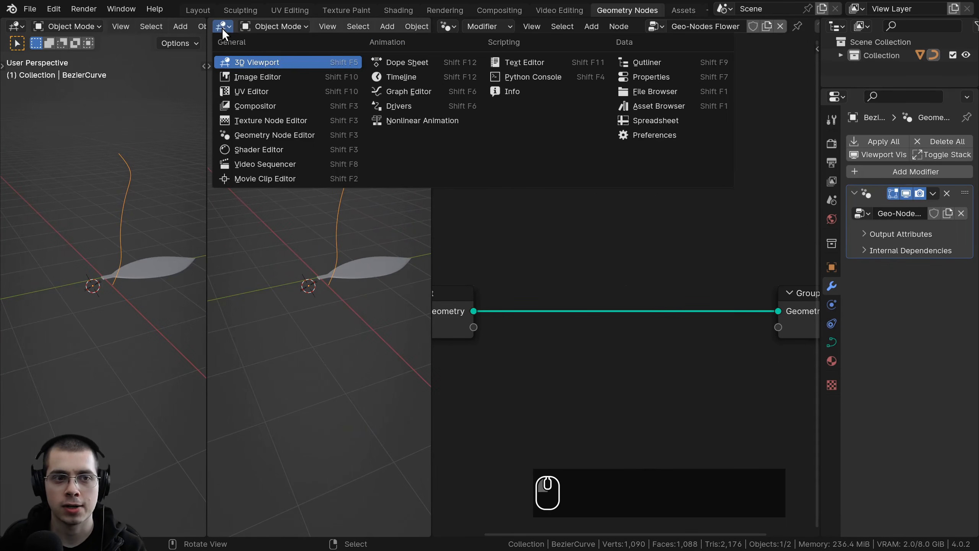
pyautogui.click(260, 134)
pyautogui.moveTo(209, 19); pyautogui.dragTo(402, 27)
# Step: Enlarge the node editor by narrowing the 3D viewport, and shift the Group Input node farther from Group Output
pyautogui.scroll(-3, 763, 196)
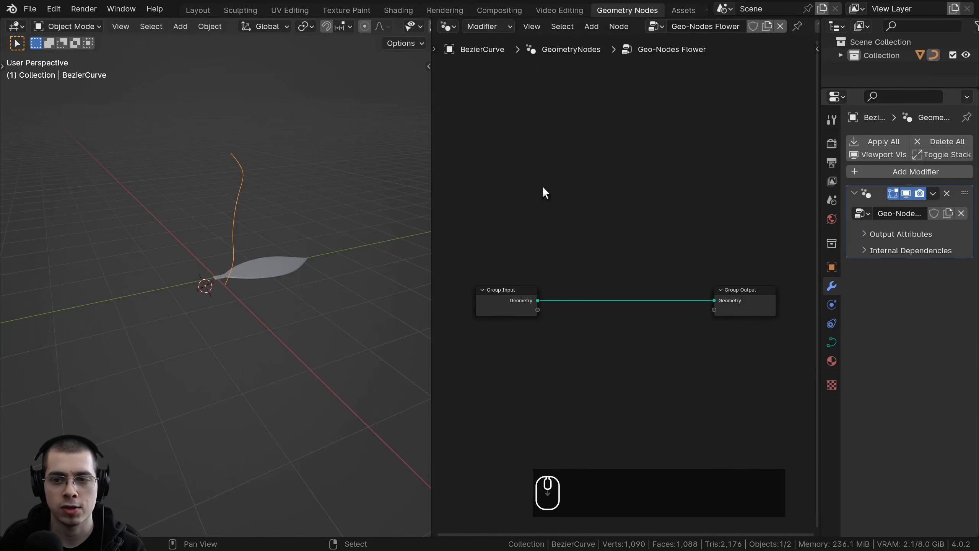
pyautogui.moveTo(432, 192); pyautogui.dragTo(199, 180)
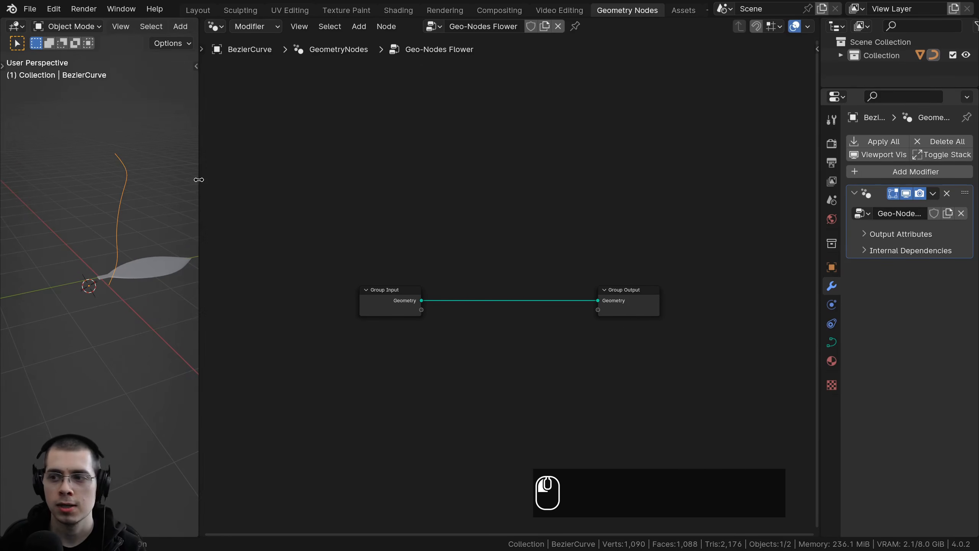
pyautogui.keyDown('shift'); pyautogui.moveTo(187, 207); pyautogui.dragTo(145, 184, button='middle'); pyautogui.keyUp('shift')
pyautogui.scroll(5, 182, 247)
pyautogui.scroll(-1, 139, 182)
pyautogui.scroll(-1, 156, 189)
pyautogui.scroll(5, 283, 189)
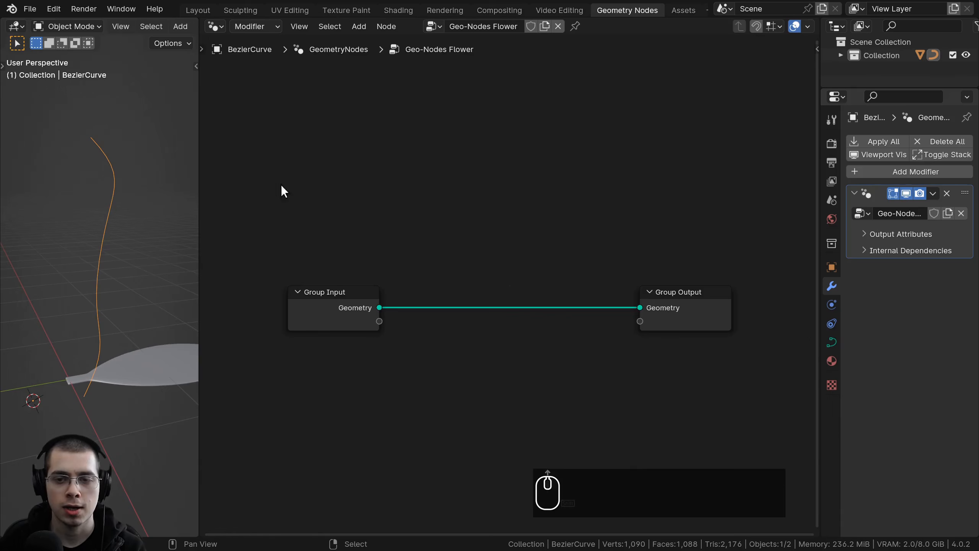
pyautogui.moveTo(615, 251); pyautogui.dragTo(607, 234, button='middle')
pyautogui.scroll(3, 437, 280)
pyautogui.moveTo(437, 280); pyautogui.dragTo(419, 258, button='middle')
pyautogui.moveTo(288, 289); pyautogui.dragTo(277, 292)
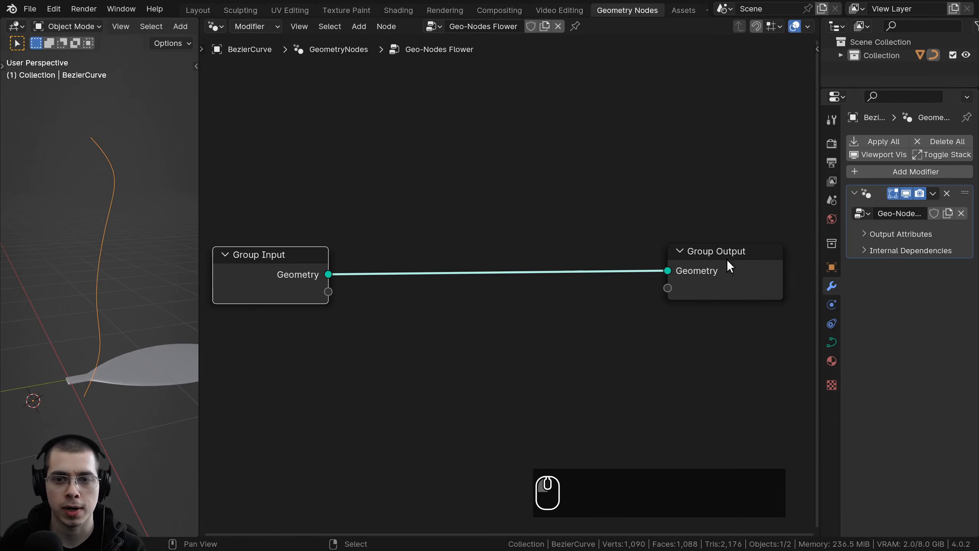
# Step: Deselect everything in the 3D viewport and reselect the stem curve
pyautogui.keyDown('shift'); pyautogui.moveTo(112, 232); pyautogui.dragTo(113, 155, button='middle'); pyautogui.keyUp('shift')
pyautogui.scroll(3, 105, 282)
pyautogui.press('a')
pyautogui.press('a')
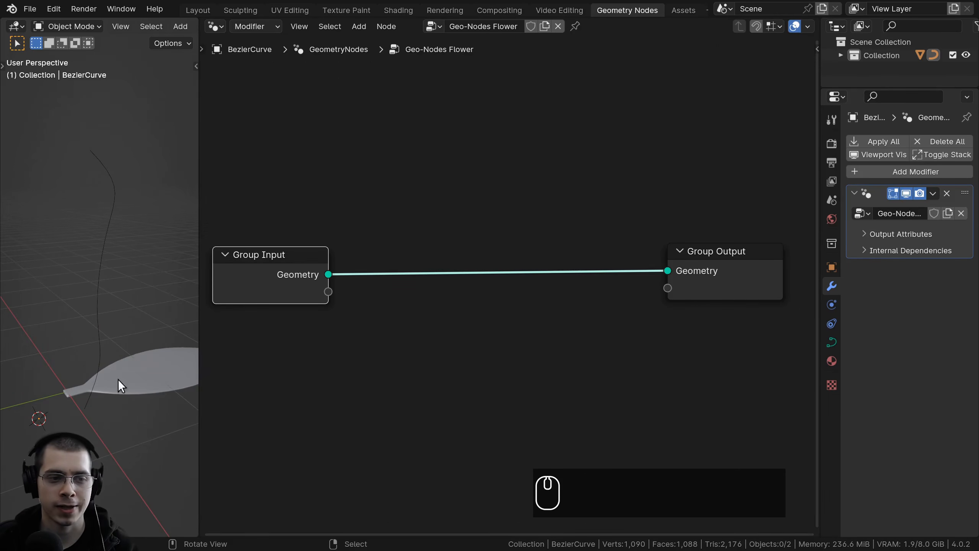
pyautogui.click(119, 240)
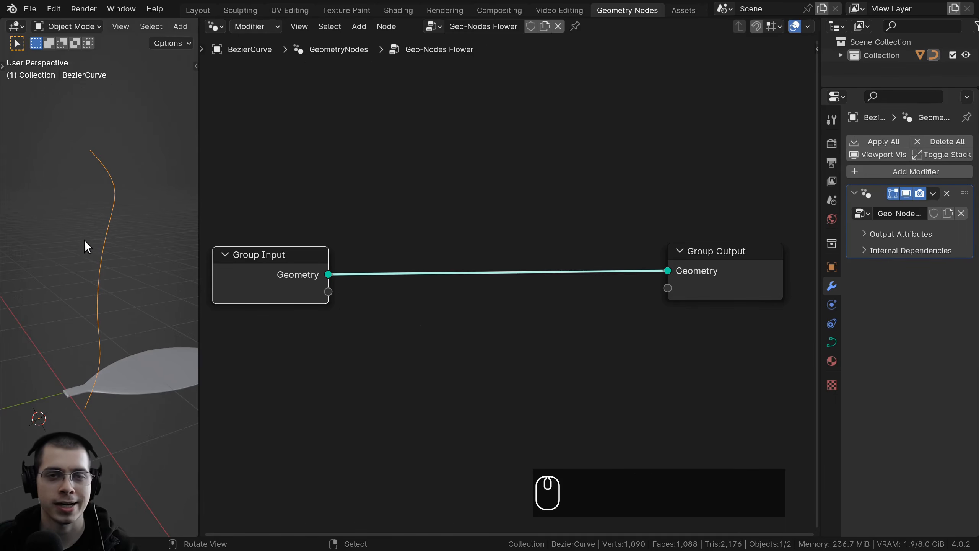
# Step: Insert a Curve to Mesh node on the link between Group Input and Group Output
pyautogui.scroll(-1, 406, 229)
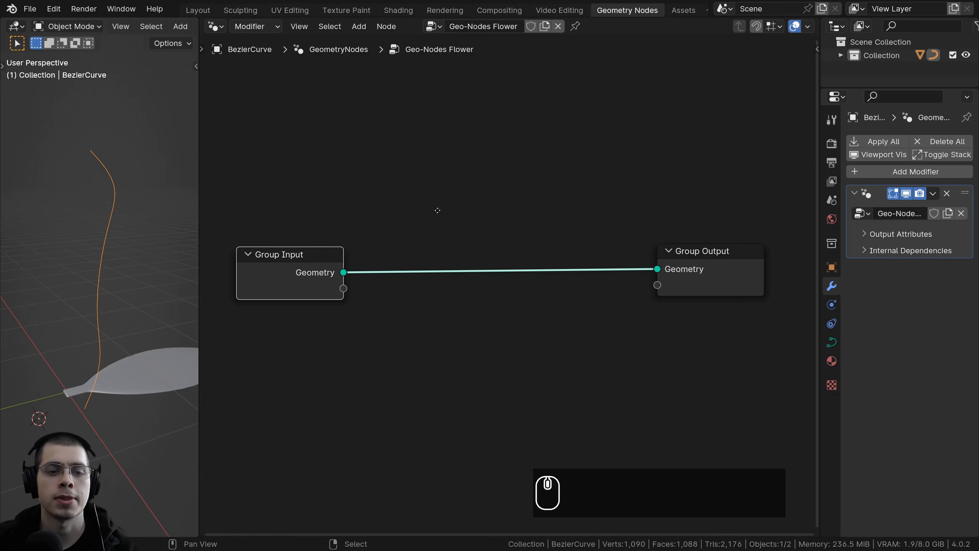
pyautogui.moveTo(438, 211); pyautogui.dragTo(435, 209, button='middle')
pyautogui.hotkey('shift', 'a')
pyautogui.moveTo(428, 151)
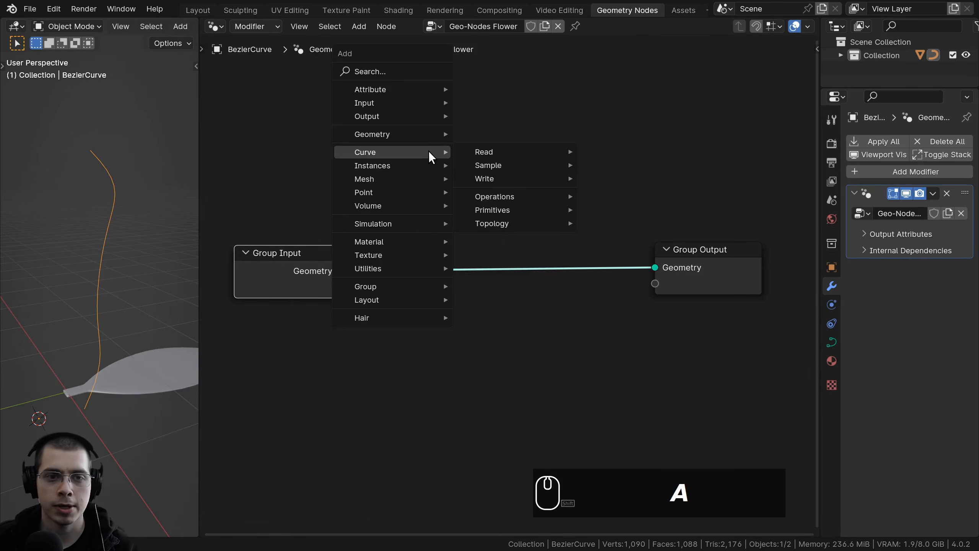
pyautogui.write('c')
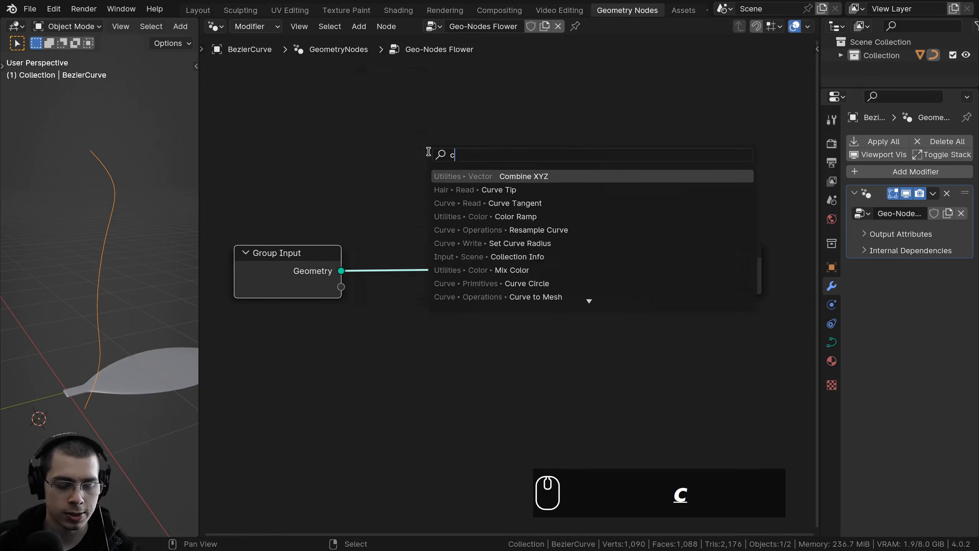
pyautogui.write('urve to')
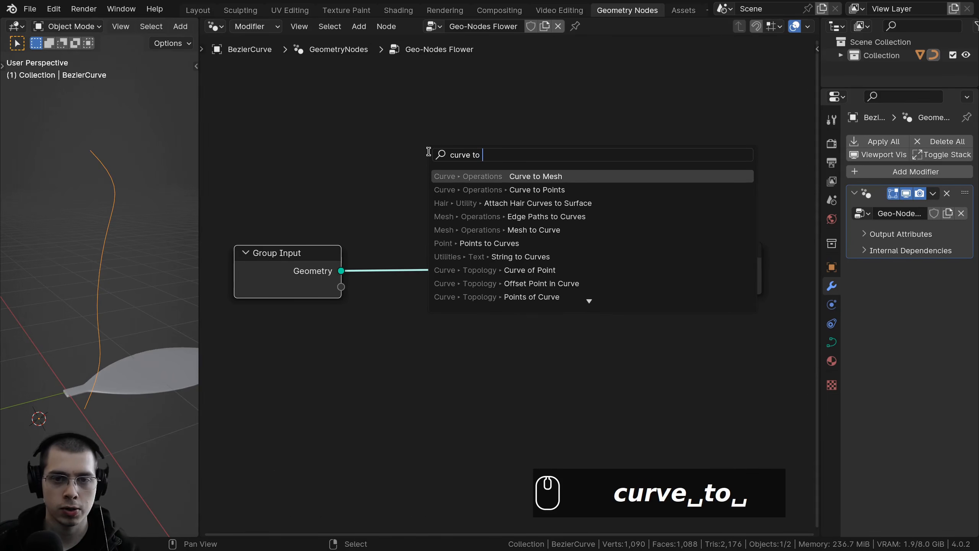
pyautogui.click(521, 177)
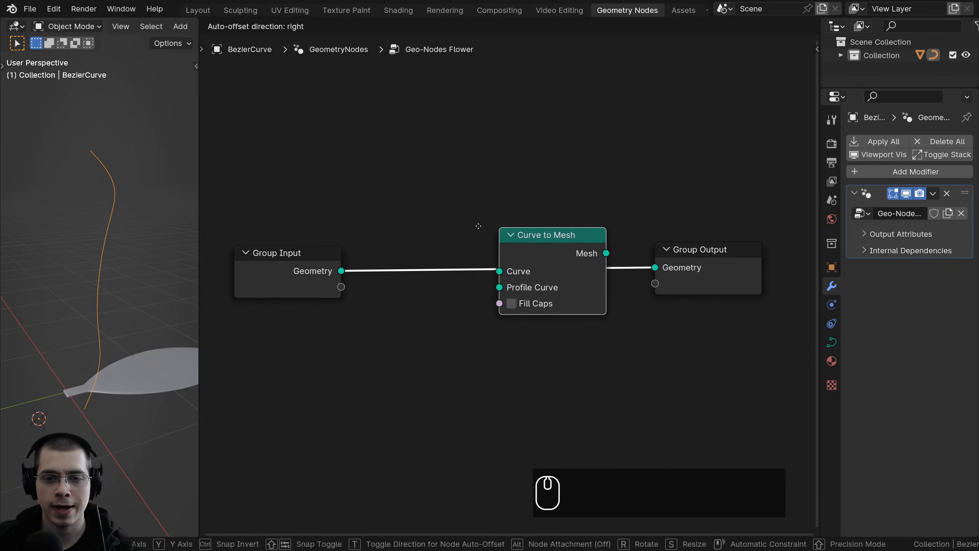
pyautogui.click(452, 226)
# Step: Move the Group Input node slightly higher and closer to the Curve to Mesh node
pyautogui.moveTo(273, 259); pyautogui.dragTo(284, 236)
pyautogui.press('g')
pyautogui.click(110, 181)
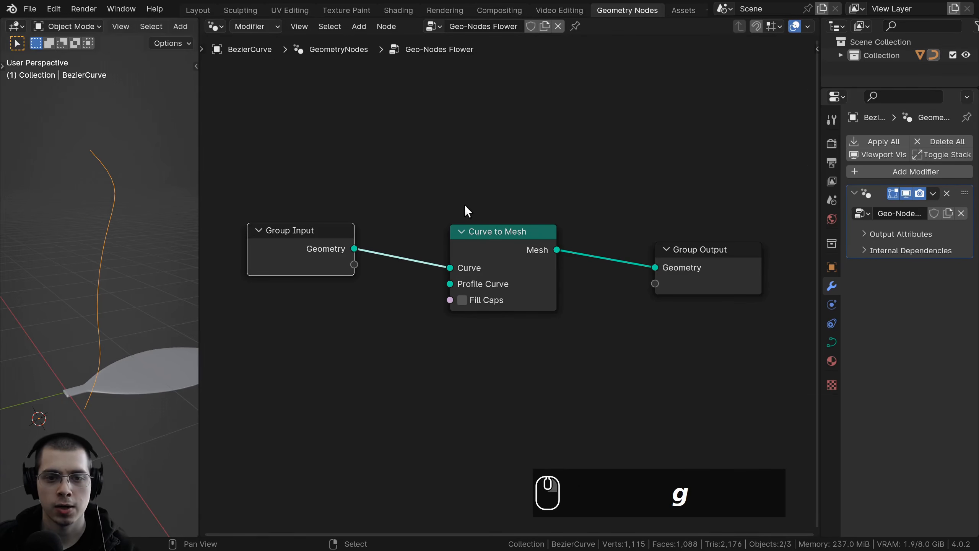
pyautogui.click(473, 229)
pyautogui.click(701, 257)
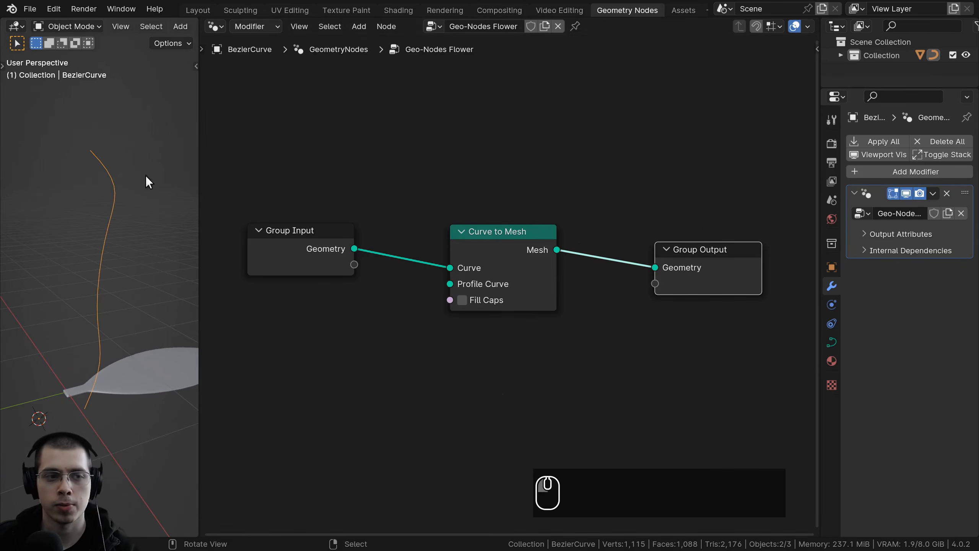
# Step: Examine the Curve to Mesh node's sockets and links, and view the stem curve from different angles
pyautogui.moveTo(340, 251); pyautogui.dragTo(344, 241, button='middle')
pyautogui.moveTo(37, 225); pyautogui.dragTo(116, 257, button='middle')
pyautogui.scroll(1, 379, 320)
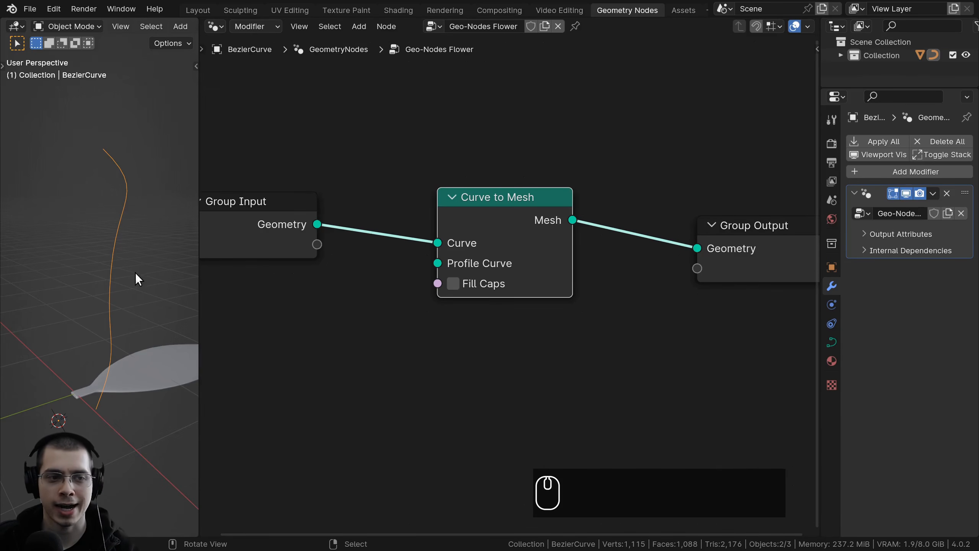
pyautogui.moveTo(404, 299); pyautogui.dragTo(419, 274, button='middle')
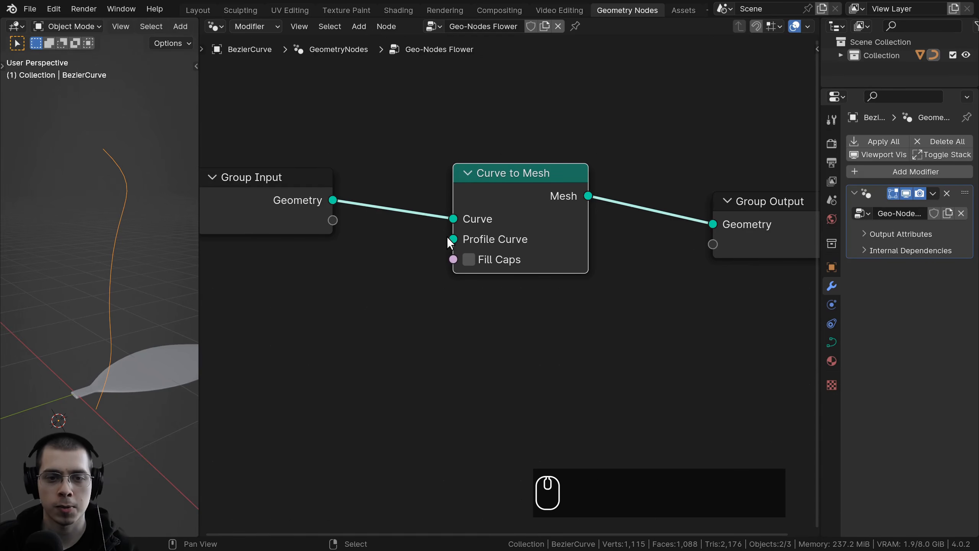
pyautogui.scroll(-1, 385, 255)
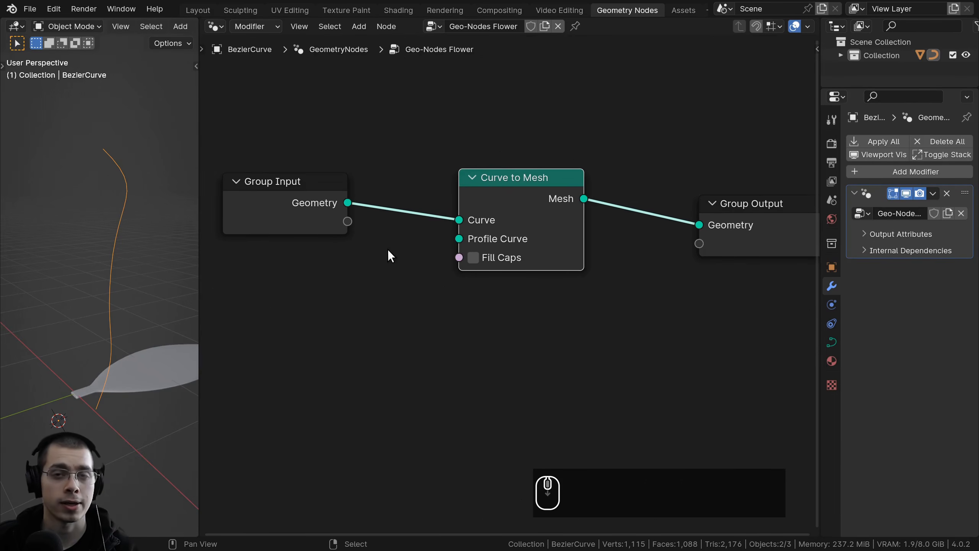
pyautogui.moveTo(116, 311); pyautogui.dragTo(93, 220, button='middle')
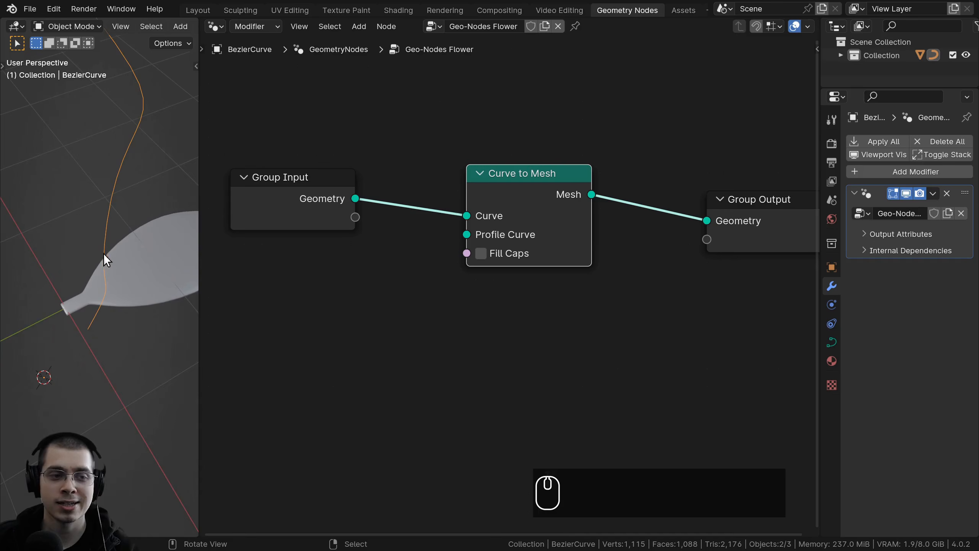
pyautogui.moveTo(315, 262); pyautogui.dragTo(371, 236, button='middle')
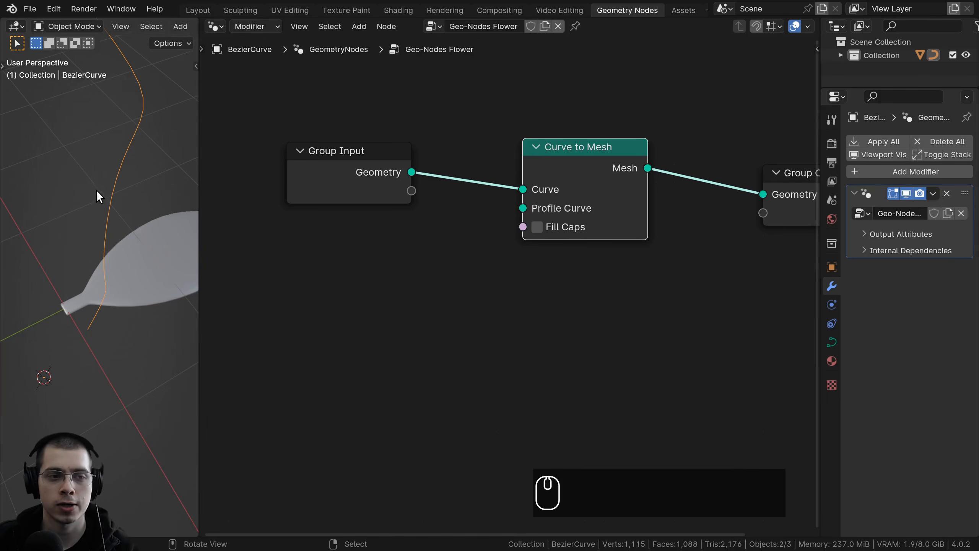
pyautogui.moveTo(97, 190); pyautogui.dragTo(57, 401, button='middle')
pyautogui.scroll(-2, 106, 144)
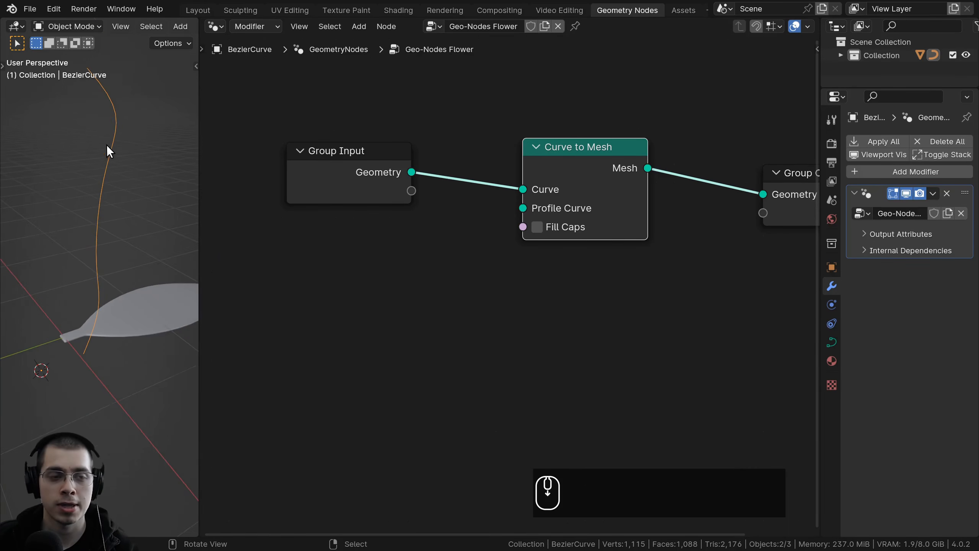
# Step: Add a Curve Circle node below the Group Input node, without linking it
pyautogui.scroll(-1, 106, 144)
pyautogui.hotkey('shift', 'a')
pyautogui.moveTo(370, 139)
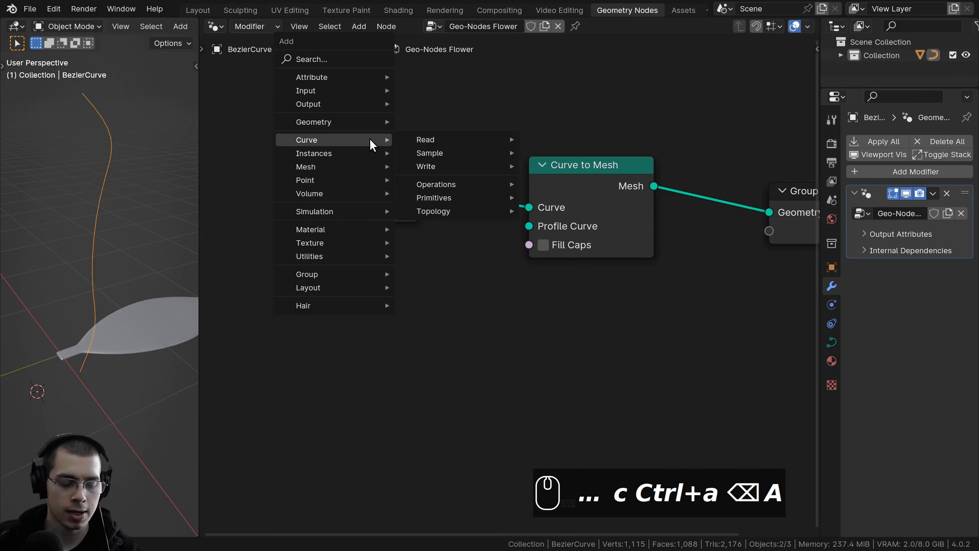
pyautogui.write('cur')
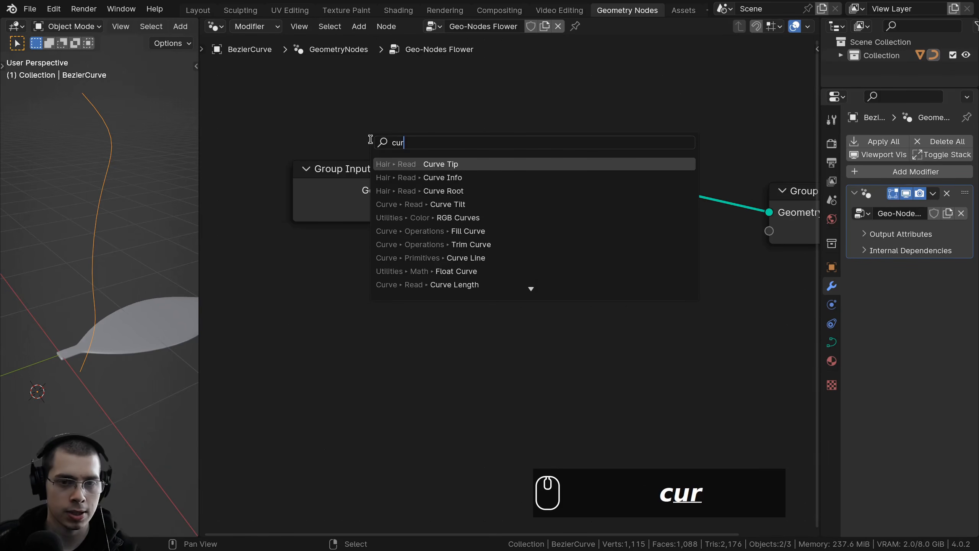
pyautogui.write('ve c')
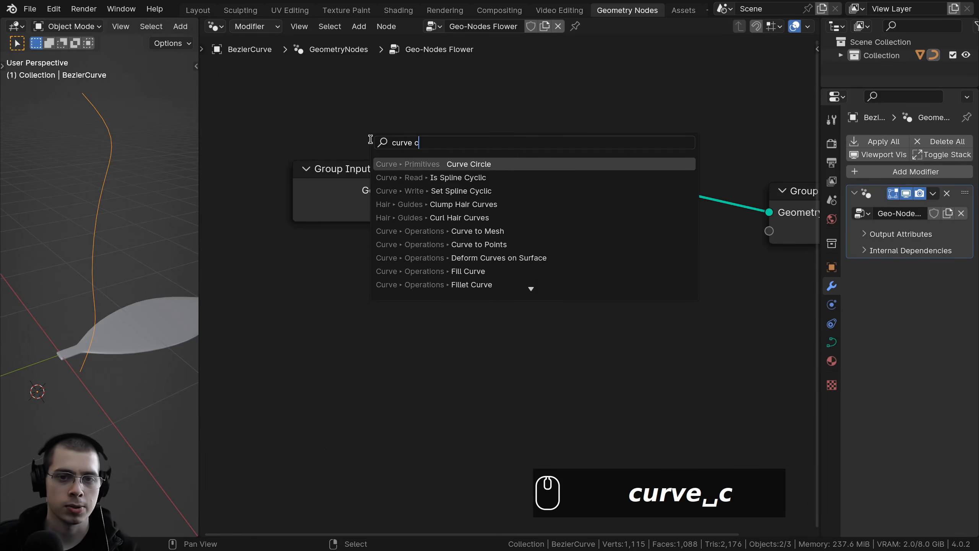
pyautogui.press('Return')
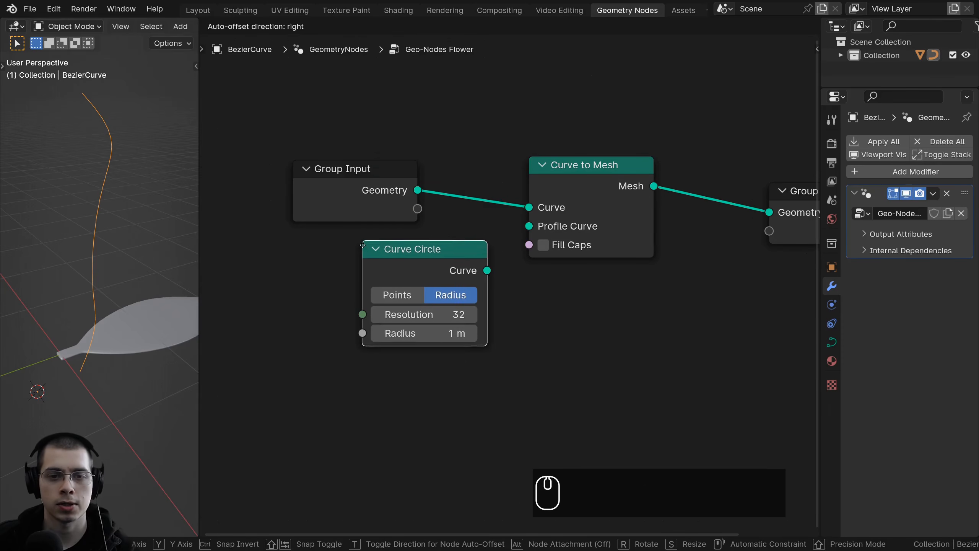
pyautogui.click(363, 249)
# Step: Move the Curve Circle node slightly down and further away from the Curve to Mesh node
pyautogui.scroll(-2, 410, 251)
pyautogui.moveTo(411, 258); pyautogui.dragTo(387, 279)
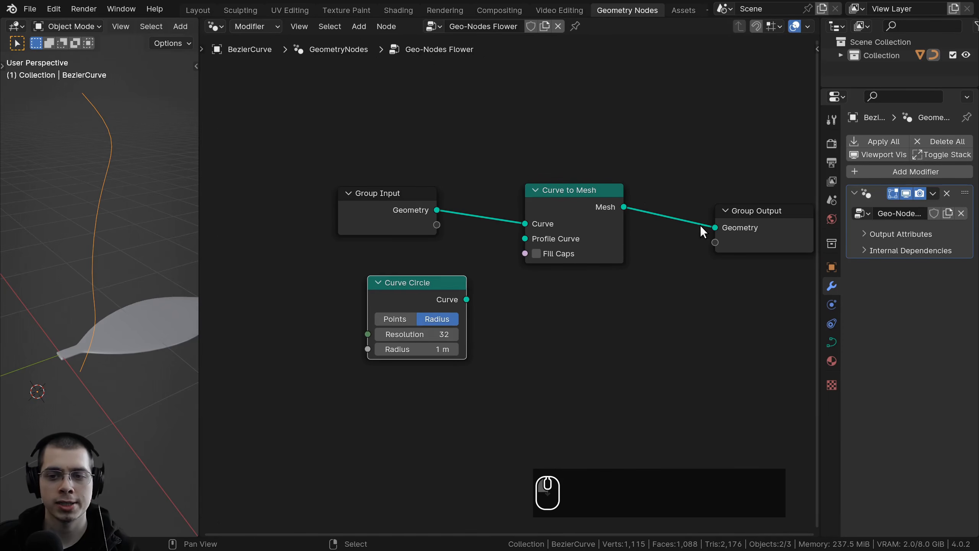
pyautogui.moveTo(467, 276); pyautogui.dragTo(436, 272, button='middle')
pyautogui.scroll(1, 448, 271)
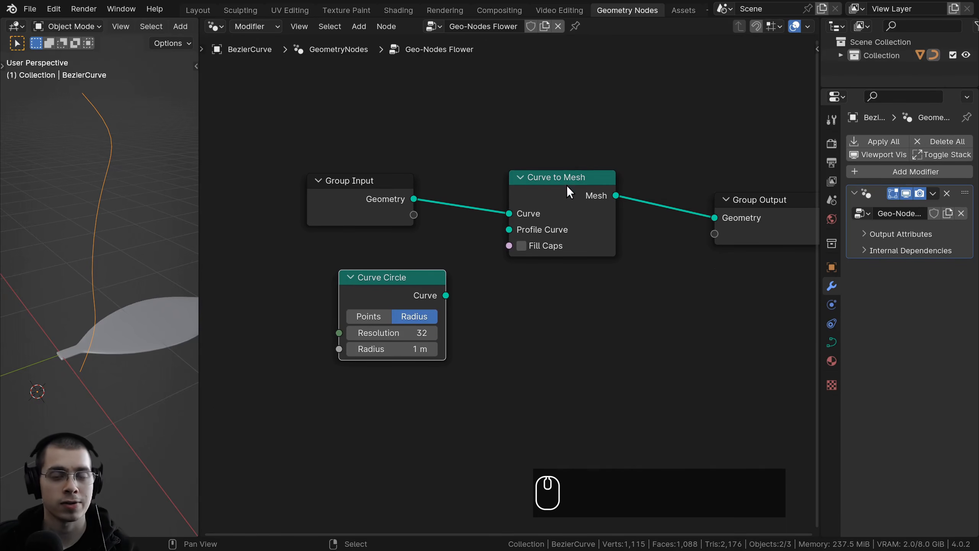
pyautogui.moveTo(420, 158); pyautogui.dragTo(401, 156, button='middle')
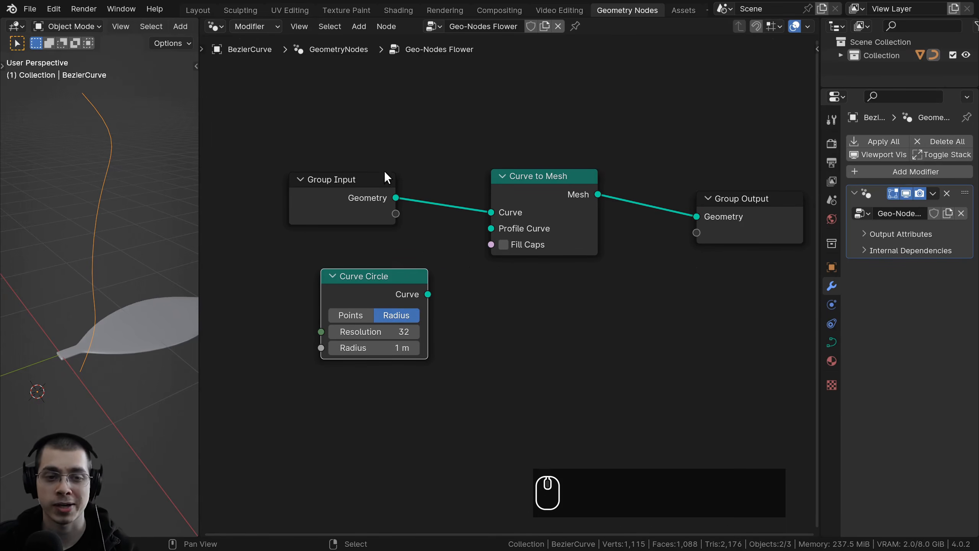
pyautogui.moveTo(326, 309); pyautogui.dragTo(323, 312)
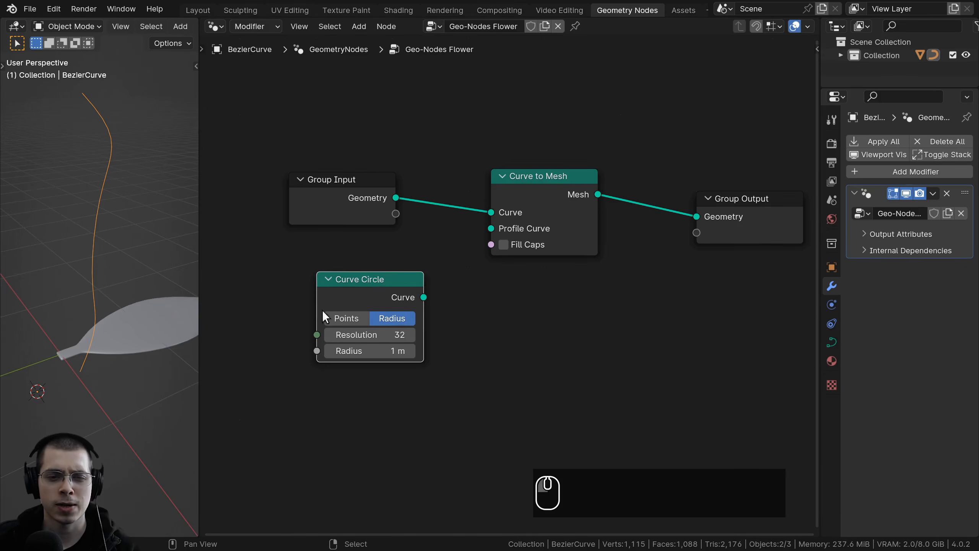
pyautogui.moveTo(387, 335); pyautogui.dragTo(386, 358, button='middle')
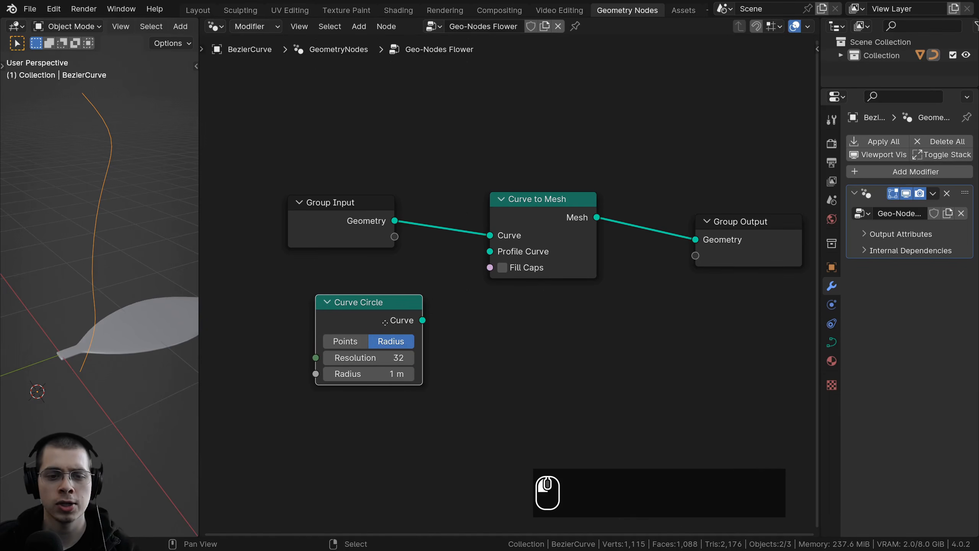
# Step: Connect the Curve Circle's Curve output to the Group Output's Geometry input and view the circle in a wider 3D viewport
pyautogui.moveTo(385, 323); pyautogui.dragTo(375, 325)
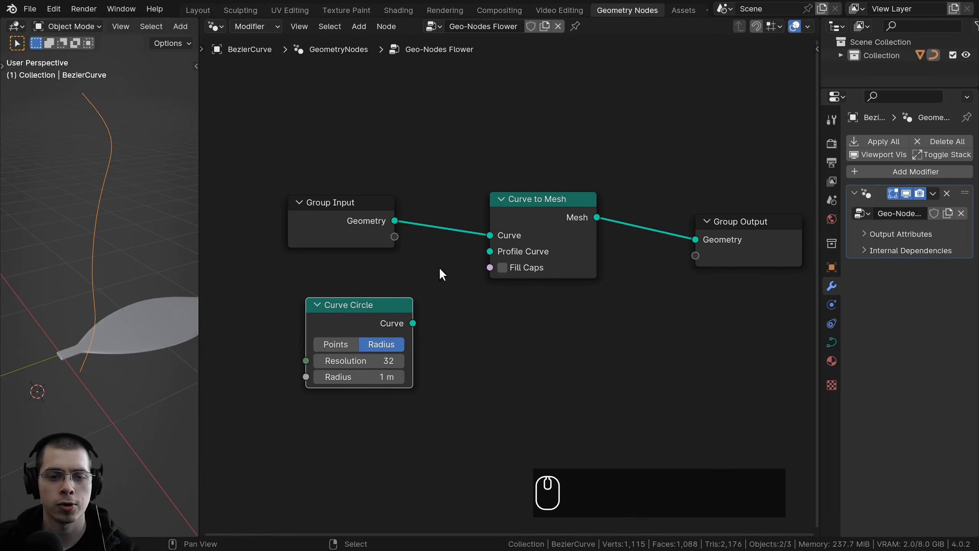
pyautogui.scroll(-1, 400, 304)
pyautogui.moveTo(400, 310); pyautogui.dragTo(692, 240)
pyautogui.scroll(1, 400, 314)
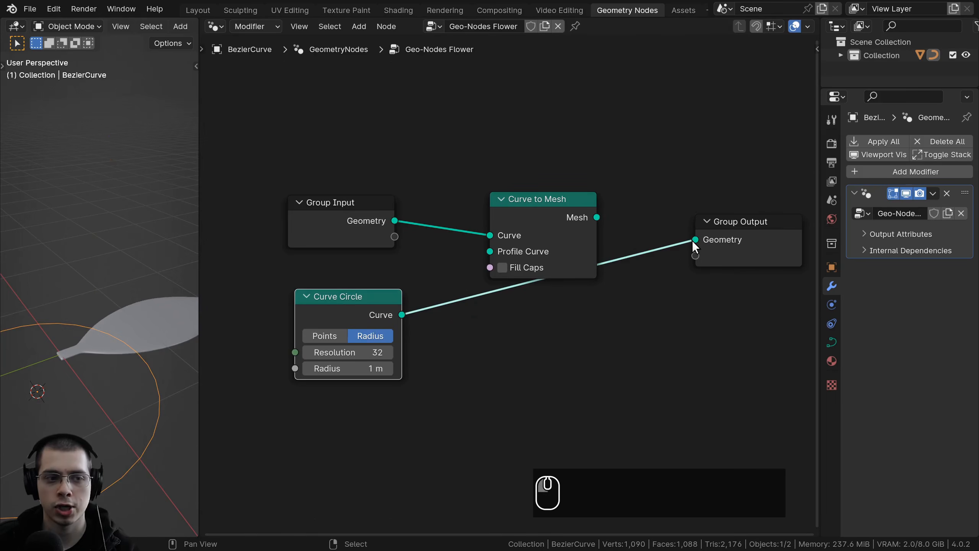
pyautogui.keyDown('shift'); pyautogui.moveTo(98, 387); pyautogui.dragTo(136, 406, button='middle'); pyautogui.keyUp('shift')
pyautogui.scroll(2, 136, 401)
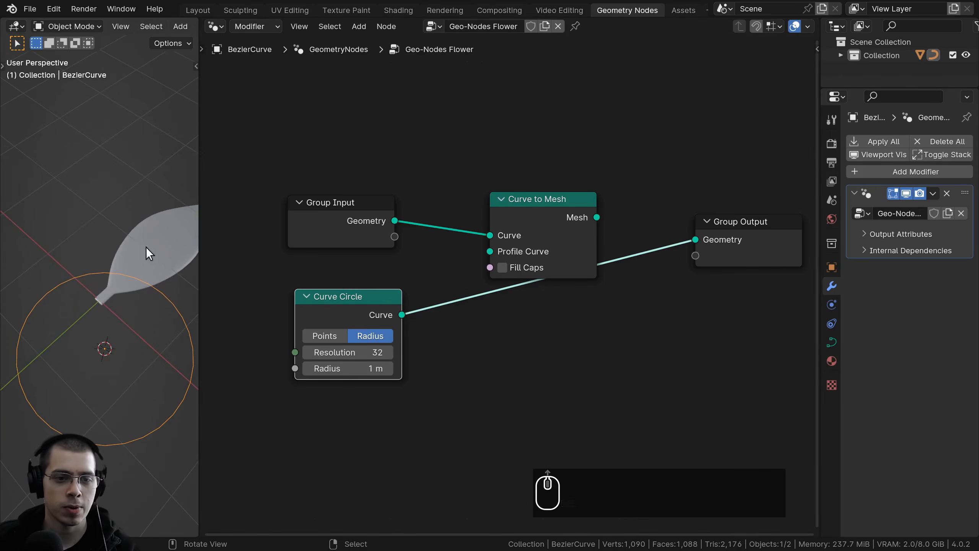
pyautogui.scroll(-1, 150, 250)
pyautogui.moveTo(200, 285); pyautogui.dragTo(228, 285)
pyautogui.keyDown('shift'); pyautogui.moveTo(188, 295); pyautogui.dragTo(186, 246, button='middle'); pyautogui.keyUp('shift')
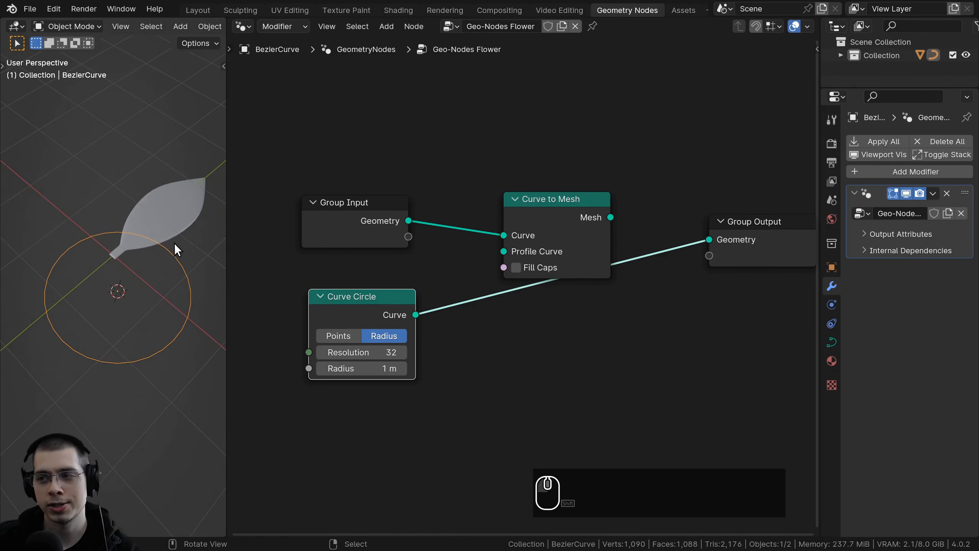
pyautogui.scroll(1, 136, 246)
pyautogui.scroll(1, 100, 249)
pyautogui.keyDown('shift'); pyautogui.moveTo(99, 249); pyautogui.dragTo(84, 251, button='middle'); pyautogui.keyUp('shift')
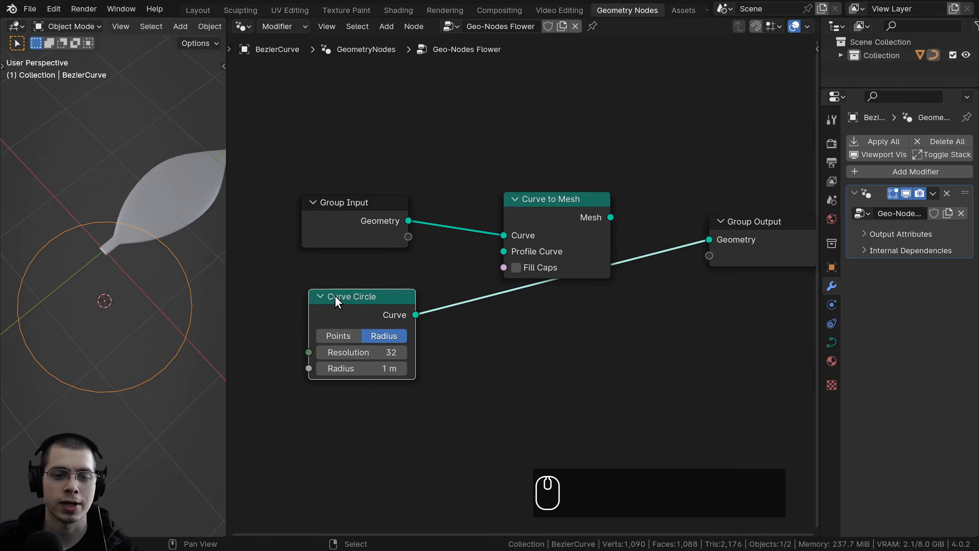
# Step: Move the Curve Circle node slightly lower and reconnect the Curve to Mesh node's Mesh output to the Group Output's Geometry
pyautogui.moveTo(344, 311); pyautogui.dragTo(340, 324)
pyautogui.click(557, 201)
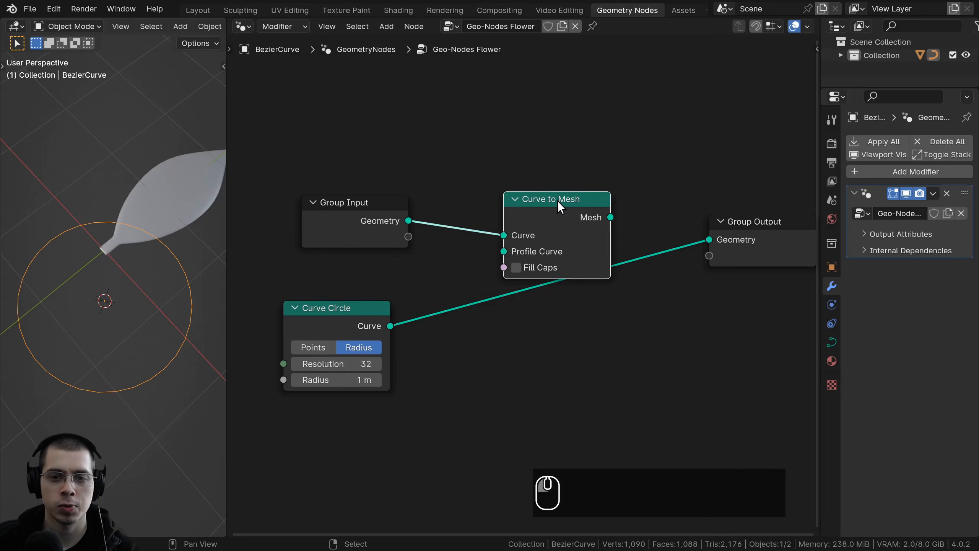
pyautogui.moveTo(610, 217); pyautogui.dragTo(709, 239)
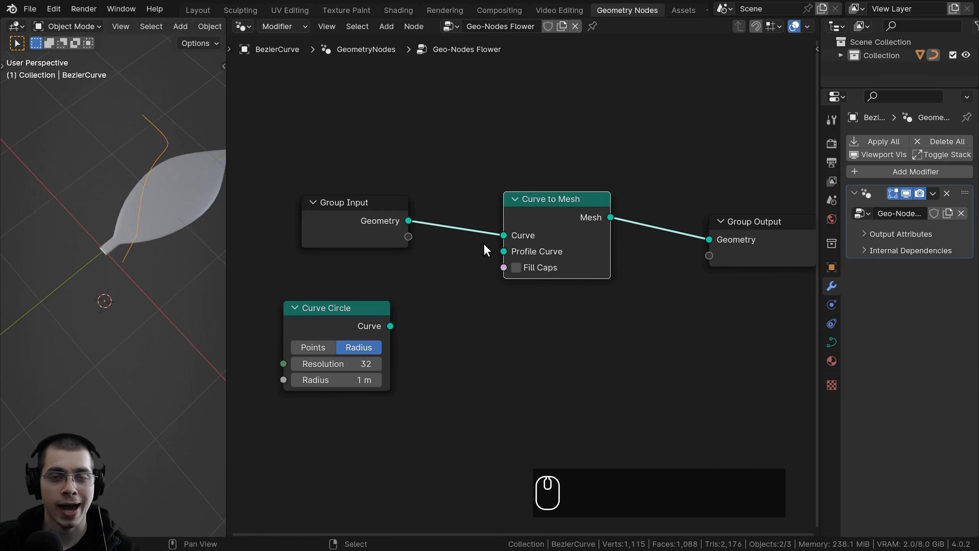
pyautogui.moveTo(459, 258); pyautogui.dragTo(441, 259, button='middle')
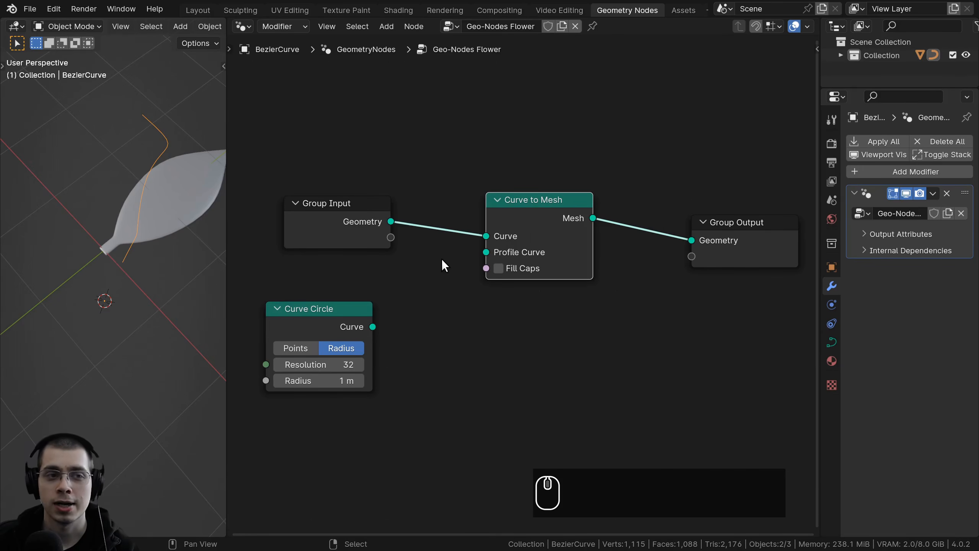
# Step: Open the Blender Preferences and search the add-ons for "node"
pyautogui.click(53, 9)
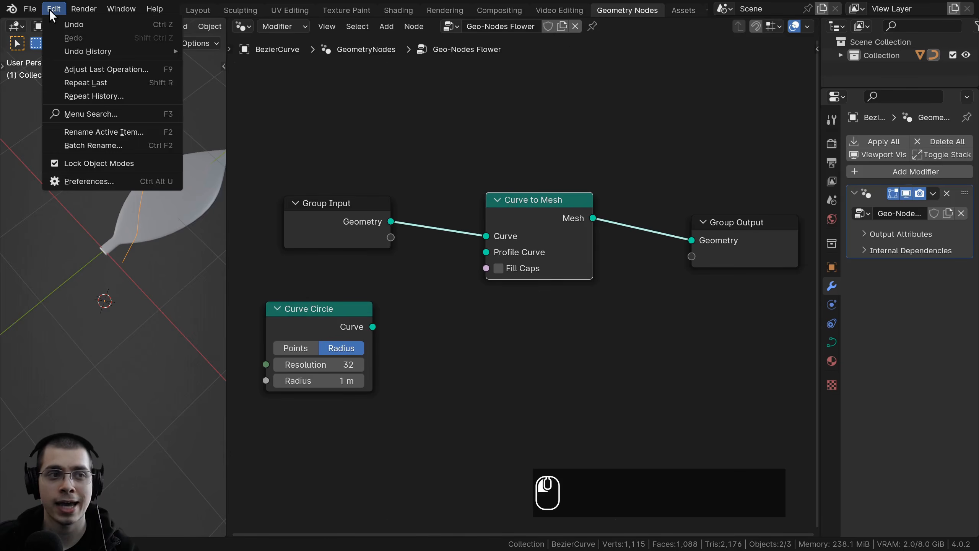
pyautogui.click(82, 180)
pyautogui.moveTo(147, 7); pyautogui.dragTo(335, 65)
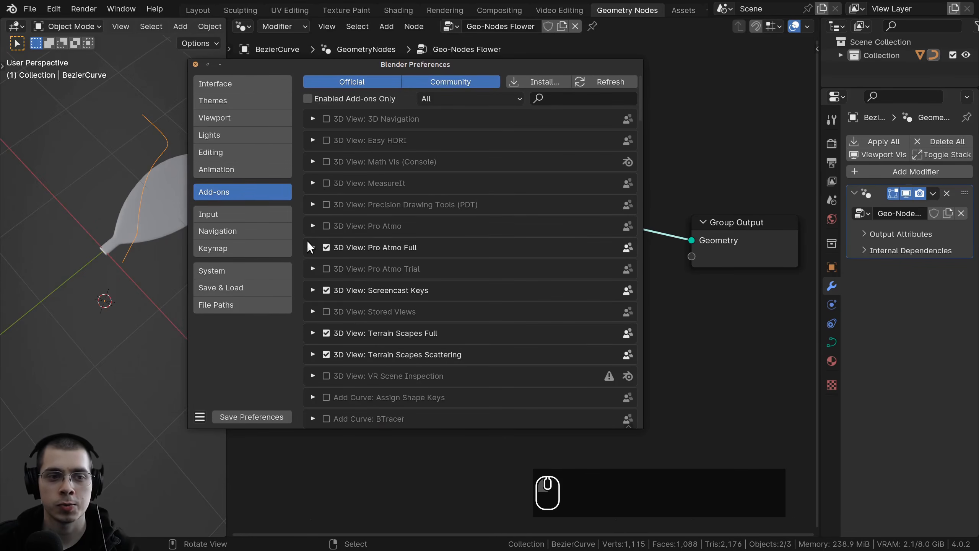
pyautogui.click(564, 98)
pyautogui.write('node')
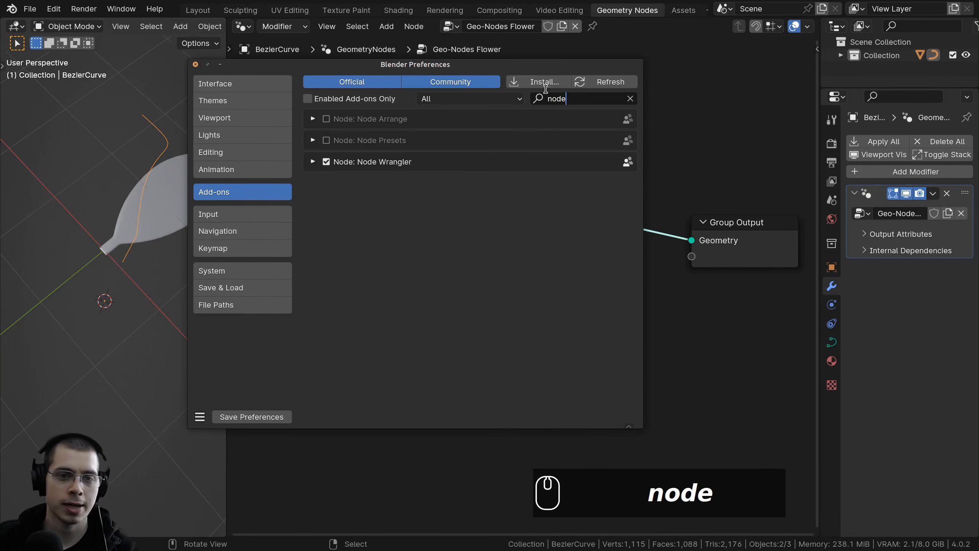
# Step: Expand the Node Wrangler add-on's details, check that it is enabled and close the Preferences
pyautogui.click(353, 254)
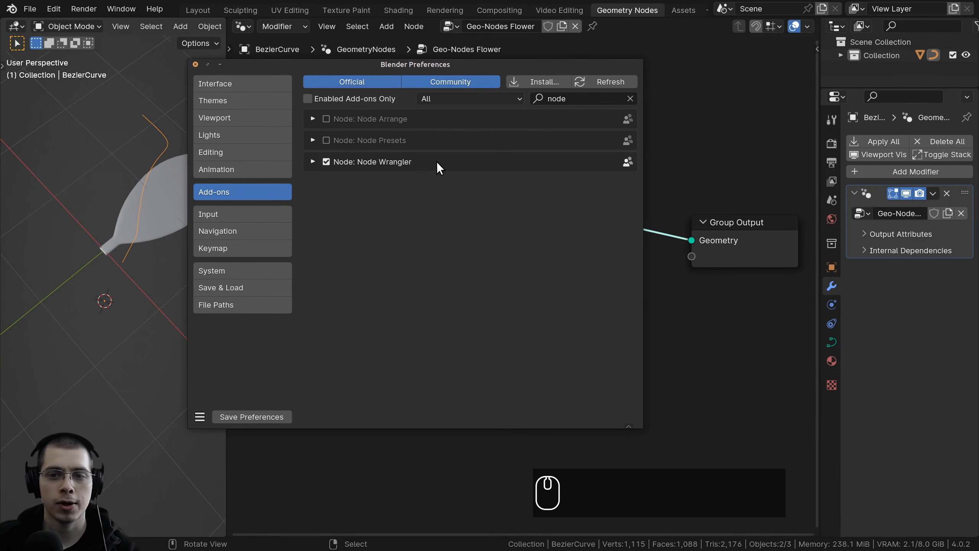
pyautogui.click(311, 163)
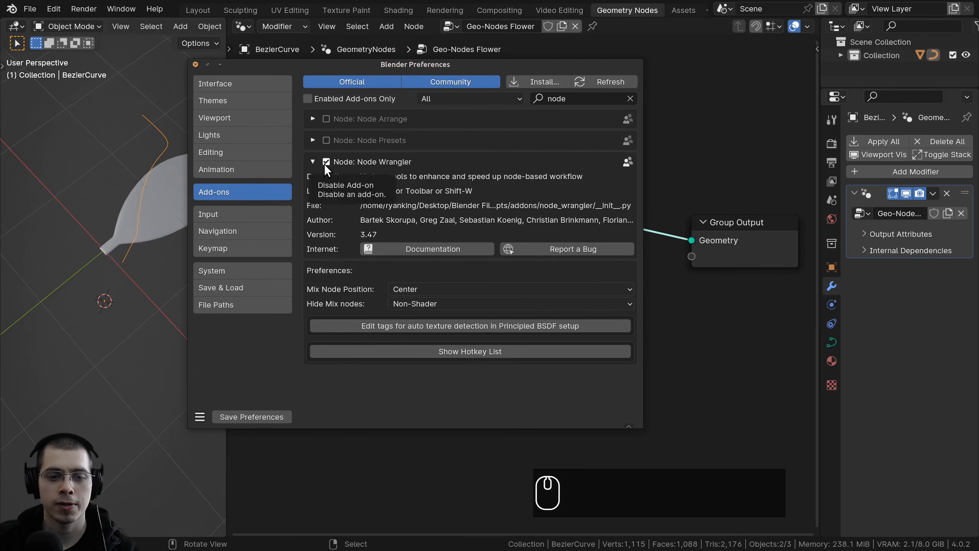
pyautogui.click(205, 414)
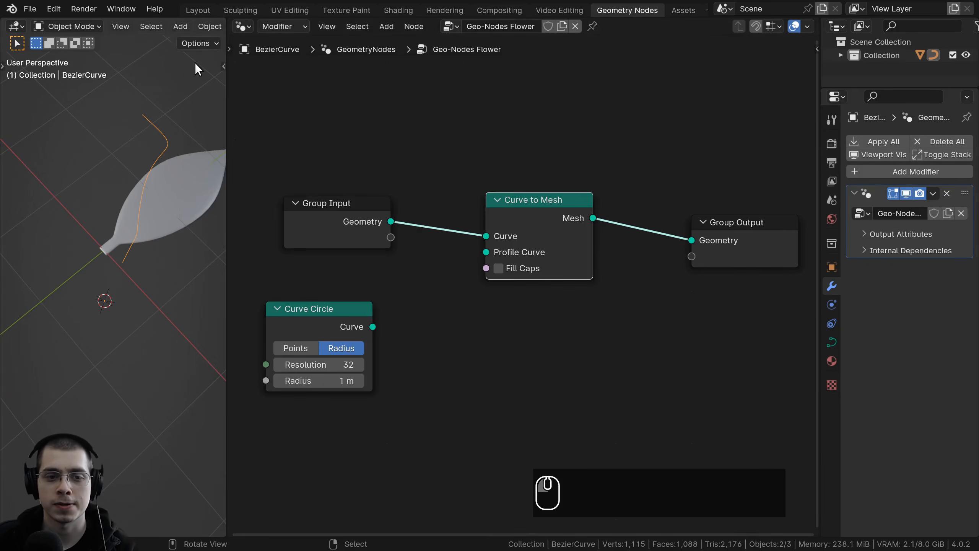
pyautogui.click(196, 64)
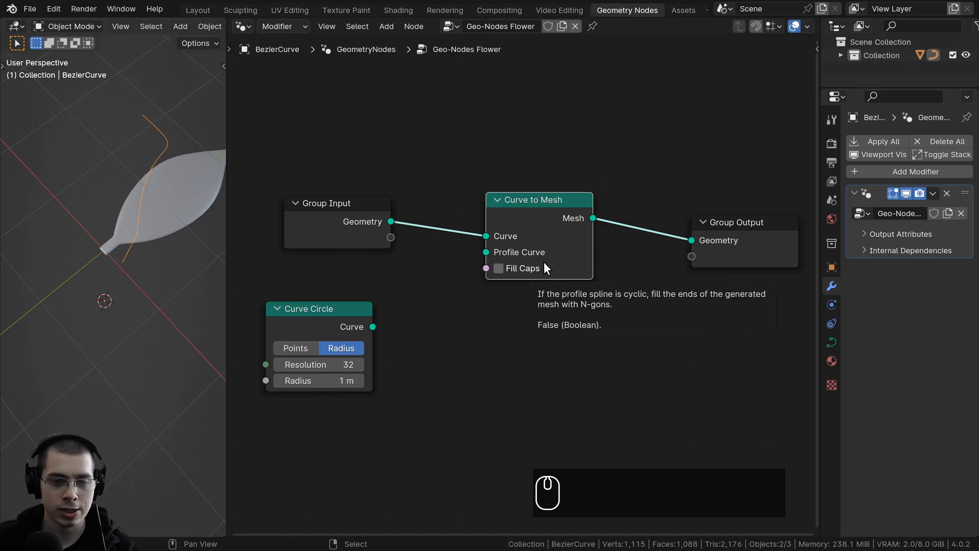
# Step: Use Node Wrangler's output preview to link Curve Circle to the Group Output, and move the Curve Circle node a little lower
pyautogui.keyDown('alt'); pyautogui.keyDown('shift'); pyautogui.click(314, 317); pyautogui.keyUp('shift'); pyautogui.keyUp('alt')
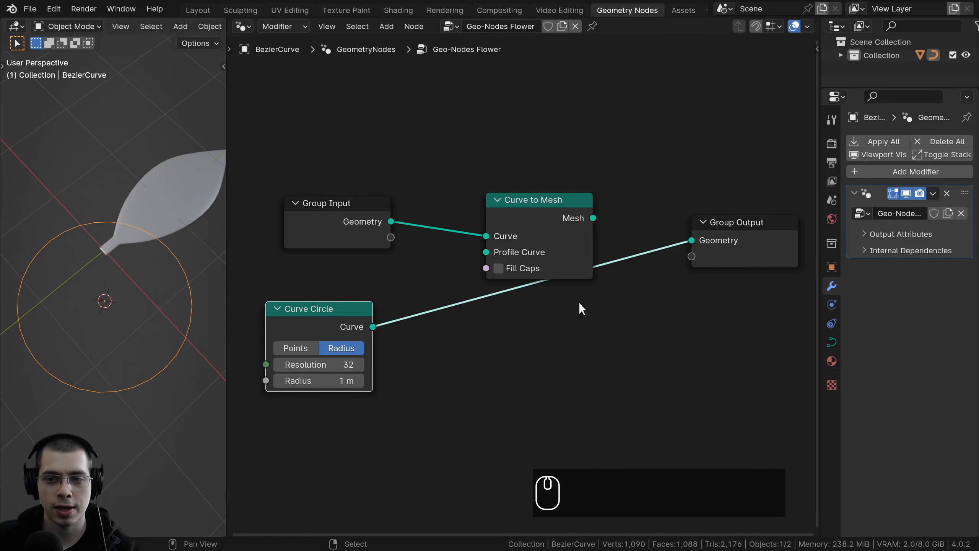
pyautogui.moveTo(335, 330); pyautogui.dragTo(335, 347)
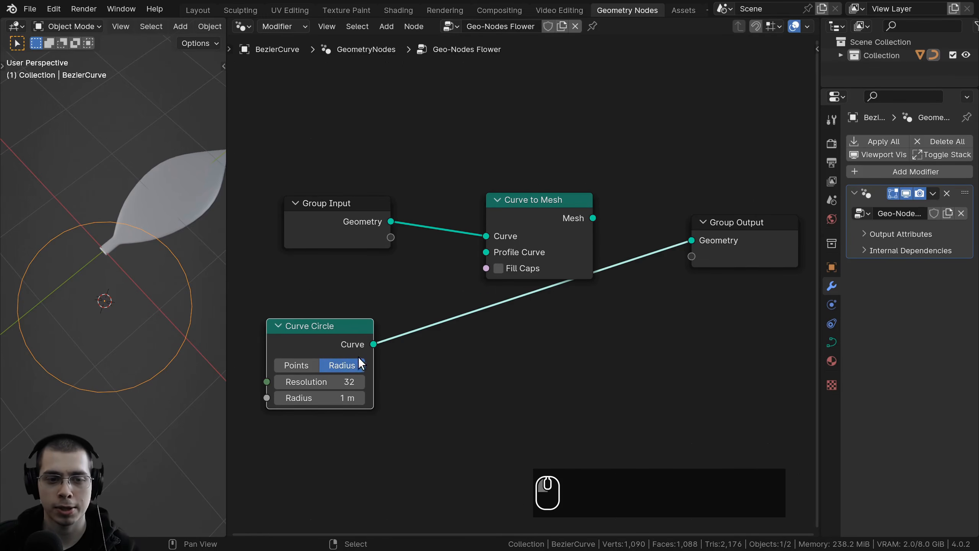
pyautogui.scroll(-3, 434, 253)
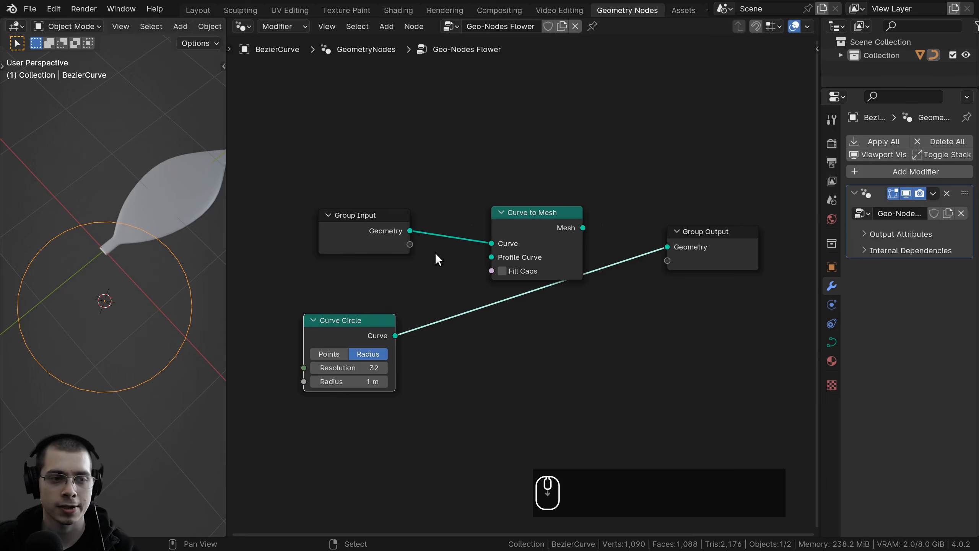
pyautogui.moveTo(436, 251)
pyautogui.mouseDown(button='middle')
pyautogui.moveTo(444, 241)
pyautogui.moveTo(436, 251)
pyautogui.mouseUp(button='middle')
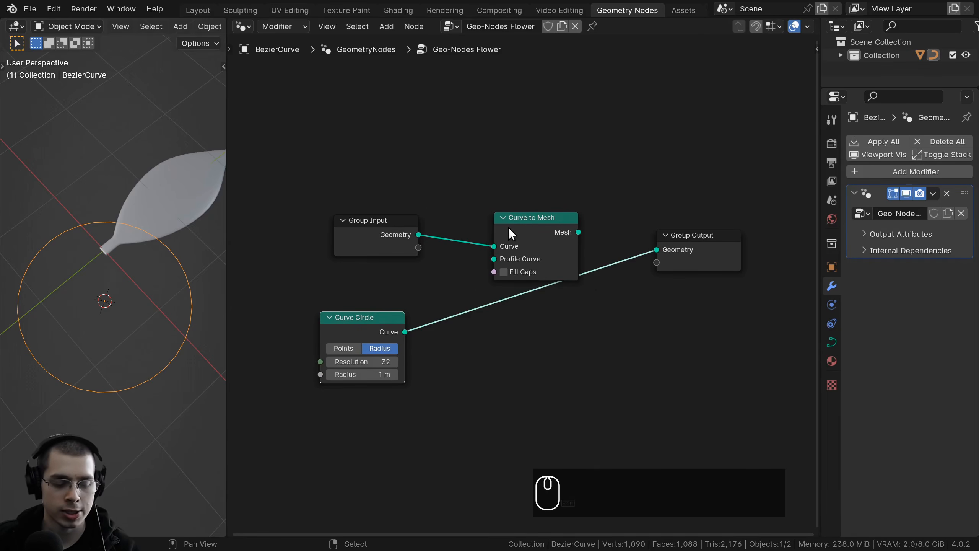
# Step: Preview Curve to Mesh, Group Input and Curve Circle in turn by repeatedly linking each one to the Group Output
pyautogui.keyDown('alt'); pyautogui.keyDown('shift'); pyautogui.click(519, 217); pyautogui.keyUp('shift'); pyautogui.keyUp('alt')
pyautogui.keyDown('alt'); pyautogui.keyDown('shift'); pyautogui.click(362, 323); pyautogui.keyUp('shift'); pyautogui.keyUp('alt')
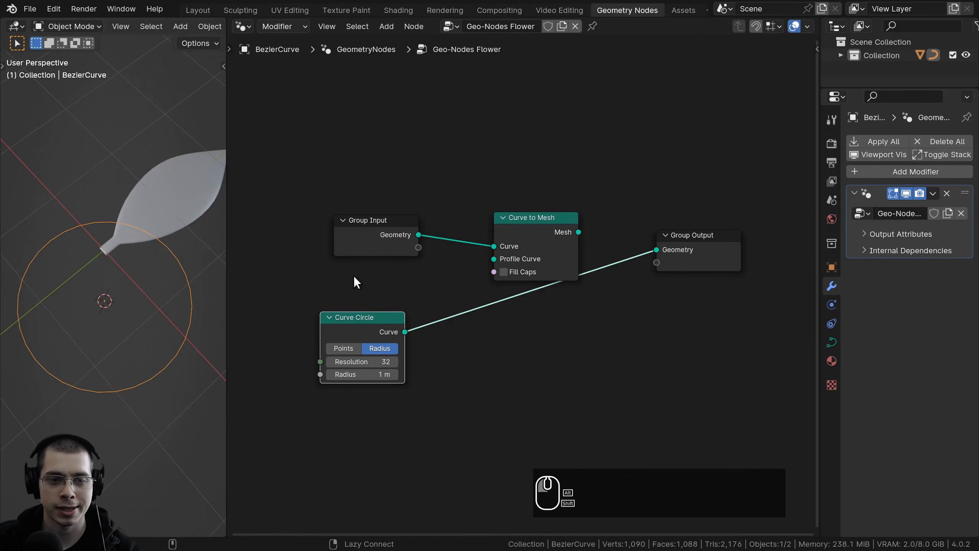
pyautogui.keyDown('alt'); pyautogui.keyDown('shift'); pyautogui.click(392, 224); pyautogui.keyUp('shift'); pyautogui.keyUp('alt')
pyautogui.keyDown('alt'); pyautogui.keyDown('shift'); pyautogui.click(526, 225); pyautogui.keyUp('shift'); pyautogui.keyUp('alt')
pyautogui.keyDown('alt'); pyautogui.keyDown('shift'); pyautogui.click(362, 327); pyautogui.keyUp('shift'); pyautogui.keyUp('alt')
pyautogui.keyDown('alt'); pyautogui.keyDown('shift'); pyautogui.click(397, 231); pyautogui.keyUp('shift'); pyautogui.keyUp('alt')
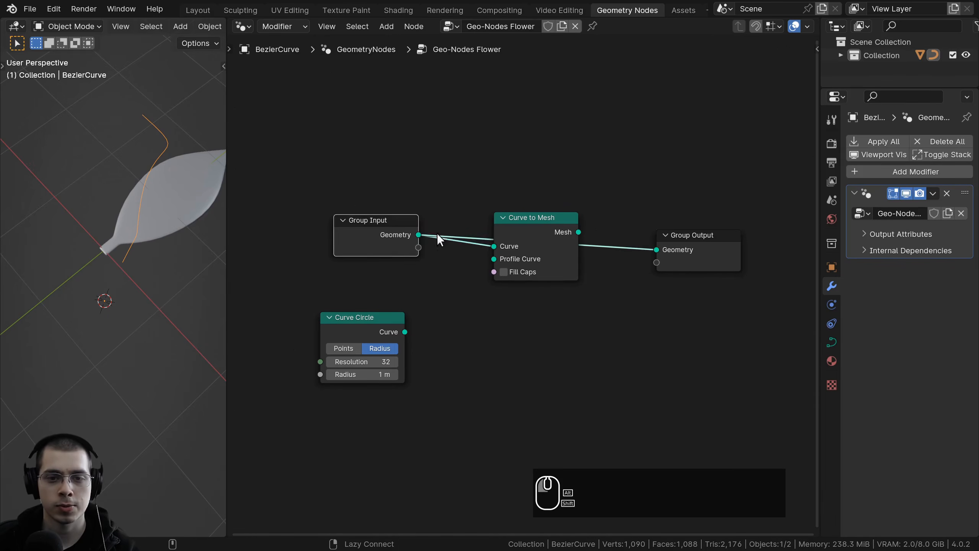
pyautogui.keyDown('alt'); pyautogui.keyDown('shift'); pyautogui.click(515, 233); pyautogui.keyUp('shift'); pyautogui.keyUp('alt')
pyautogui.keyDown('alt'); pyautogui.keyDown('shift'); pyautogui.click(344, 326); pyautogui.keyUp('shift'); pyautogui.keyUp('alt')
pyautogui.moveTo(166, 283); pyautogui.dragTo(164, 256, button='middle')
pyautogui.scroll(-1, 163, 256)
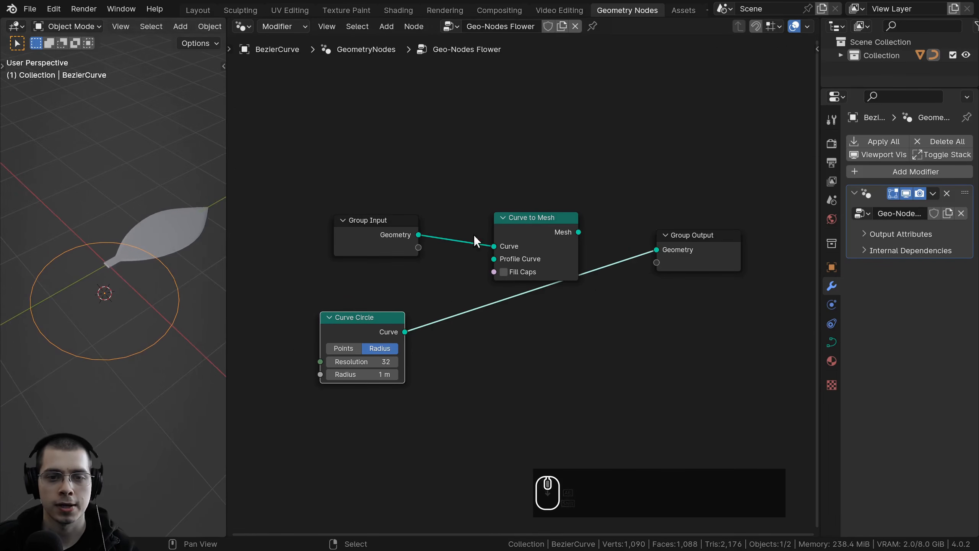
pyautogui.keyDown('alt'); pyautogui.keyDown('shift'); pyautogui.click(380, 233); pyautogui.keyUp('shift'); pyautogui.keyUp('alt')
pyautogui.keyDown('alt'); pyautogui.keyDown('shift'); pyautogui.click(537, 227); pyautogui.keyUp('shift'); pyautogui.keyUp('alt')
pyautogui.keyDown('alt'); pyautogui.keyDown('shift'); pyautogui.click(347, 330); pyautogui.keyUp('shift'); pyautogui.keyUp('alt')
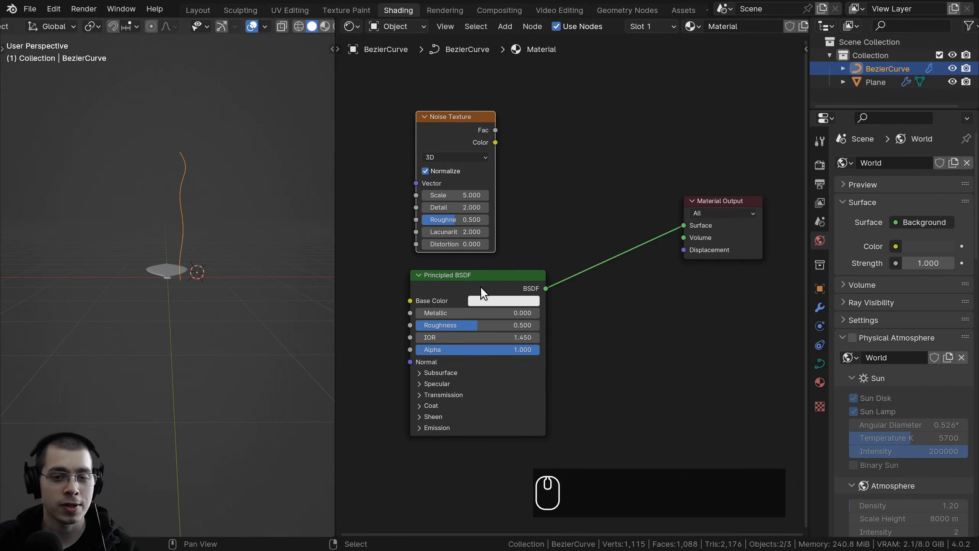
# Step: Shift the Principled BSDF node aside and alternately preview the Noise Texture and the Principled BSDF on the Material Output's Surface
pyautogui.moveTo(470, 273); pyautogui.dragTo(451, 274)
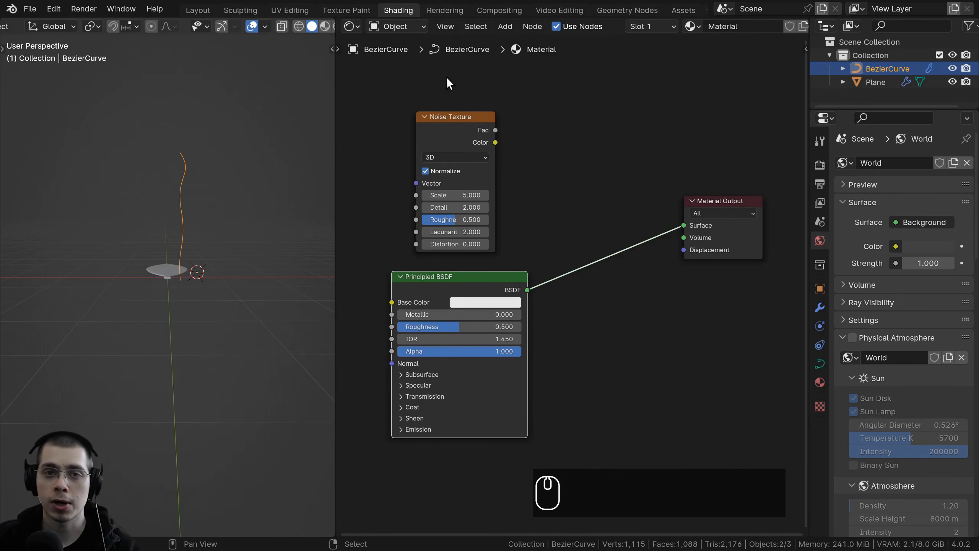
pyautogui.keyDown('ctrl'); pyautogui.keyDown('shift'); pyautogui.click(451, 125); pyautogui.keyUp('shift'); pyautogui.keyUp('ctrl')
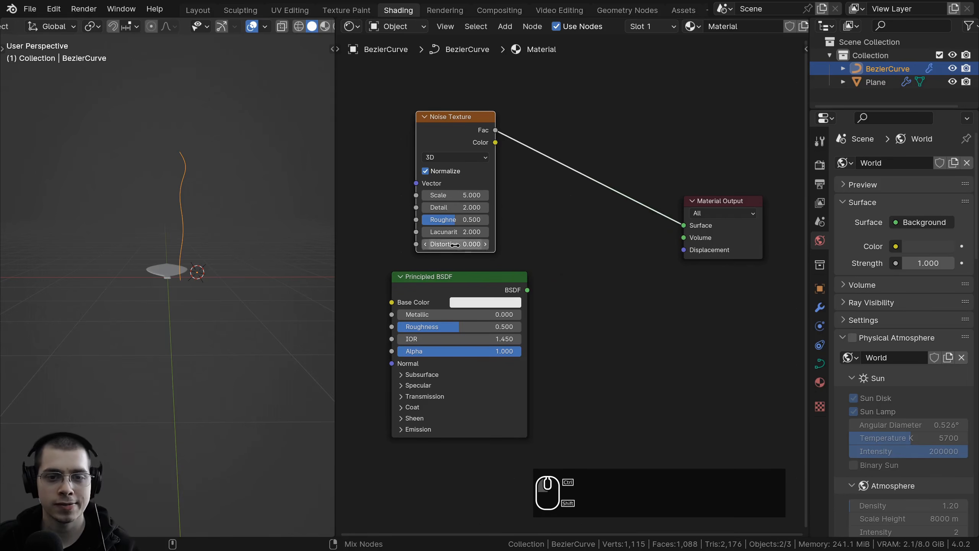
pyautogui.keyDown('ctrl'); pyautogui.keyDown('shift'); pyautogui.click(456, 273); pyautogui.keyUp('shift'); pyautogui.keyUp('ctrl')
pyautogui.keyDown('ctrl'); pyautogui.keyDown('shift'); pyautogui.click(459, 124); pyautogui.keyUp('shift'); pyautogui.keyUp('ctrl')
pyautogui.keyDown('ctrl'); pyautogui.keyDown('shift'); pyautogui.click(495, 300); pyautogui.keyUp('shift'); pyautogui.keyUp('ctrl')
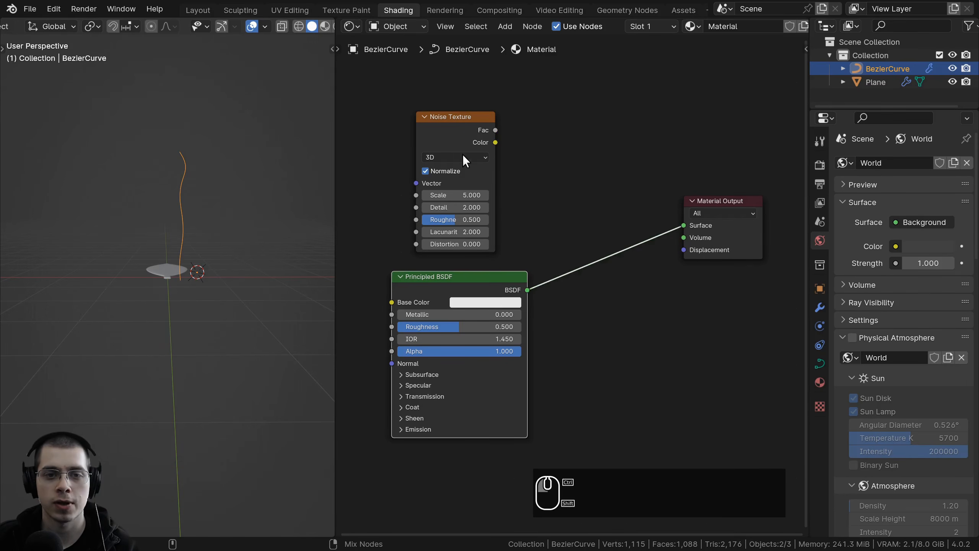
pyautogui.keyDown('ctrl'); pyautogui.keyDown('shift'); pyautogui.click(457, 134); pyautogui.keyUp('shift'); pyautogui.keyUp('ctrl')
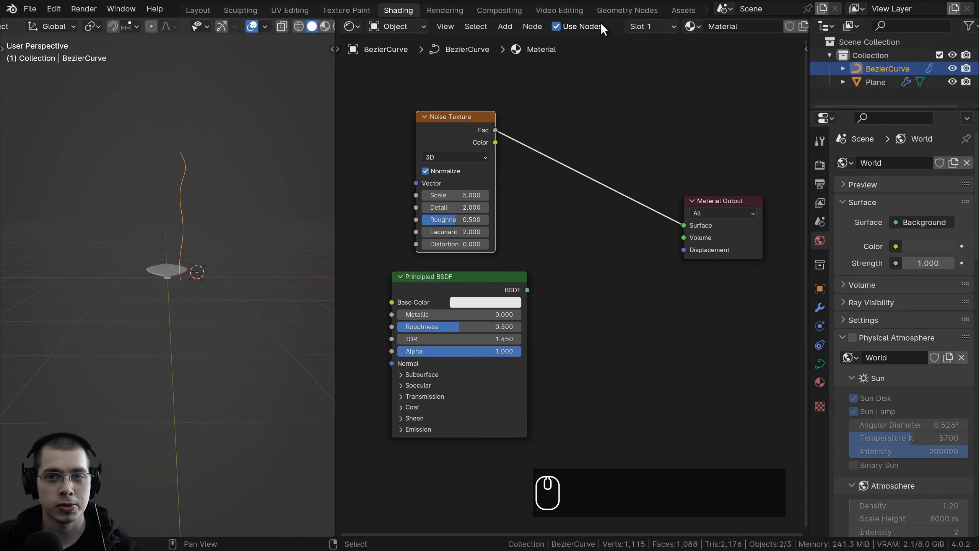
# Step: Return to the Geometry Nodes workspace and alternately preview the Curve Circle and Curve to Mesh nodes through the Group Output
pyautogui.click(607, 12)
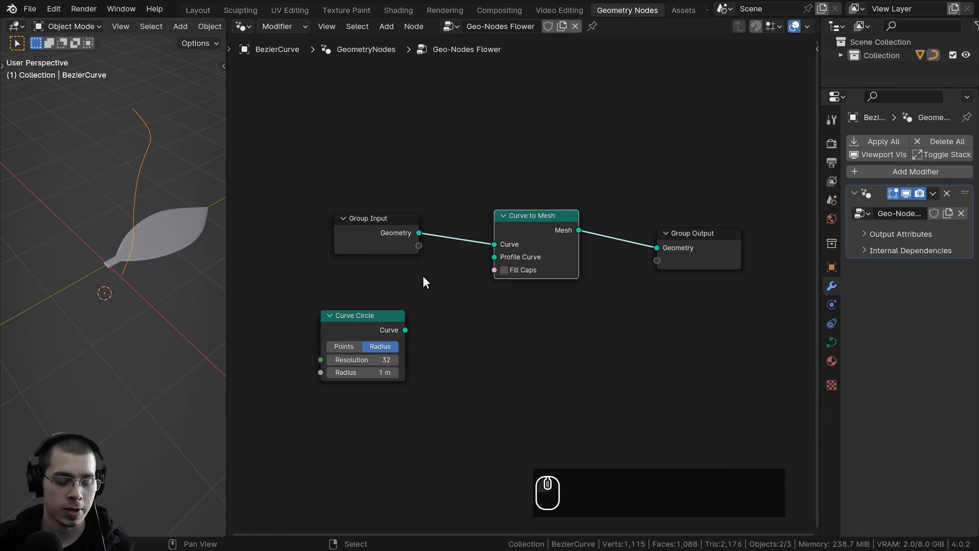
pyautogui.keyDown('alt'); pyautogui.keyDown('shift'); pyautogui.click(371, 322); pyautogui.keyUp('shift'); pyautogui.keyUp('alt')
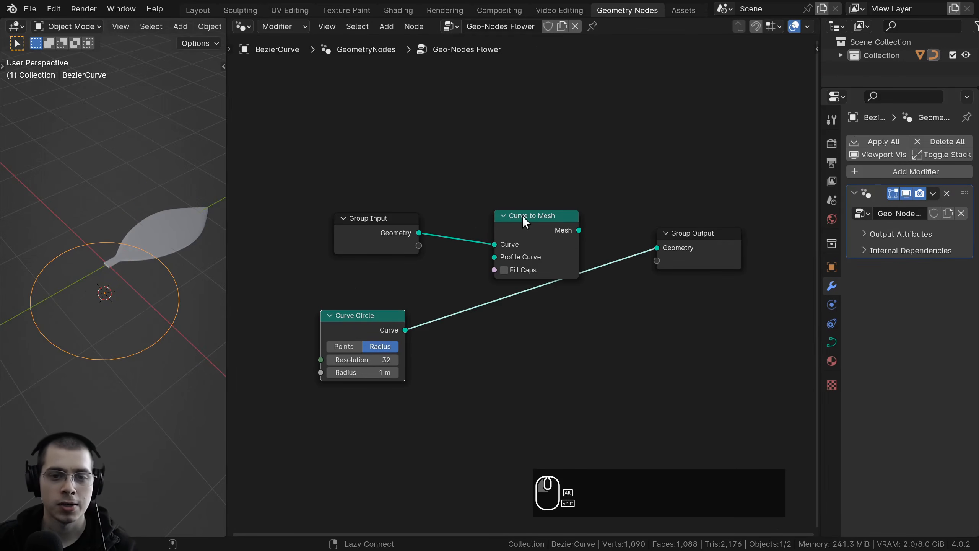
pyautogui.keyDown('alt'); pyautogui.keyDown('shift'); pyautogui.click(524, 215); pyautogui.keyUp('shift'); pyautogui.keyUp('alt')
pyautogui.keyDown('alt'); pyautogui.keyDown('shift'); pyautogui.click(382, 315); pyautogui.keyUp('shift'); pyautogui.keyUp('alt')
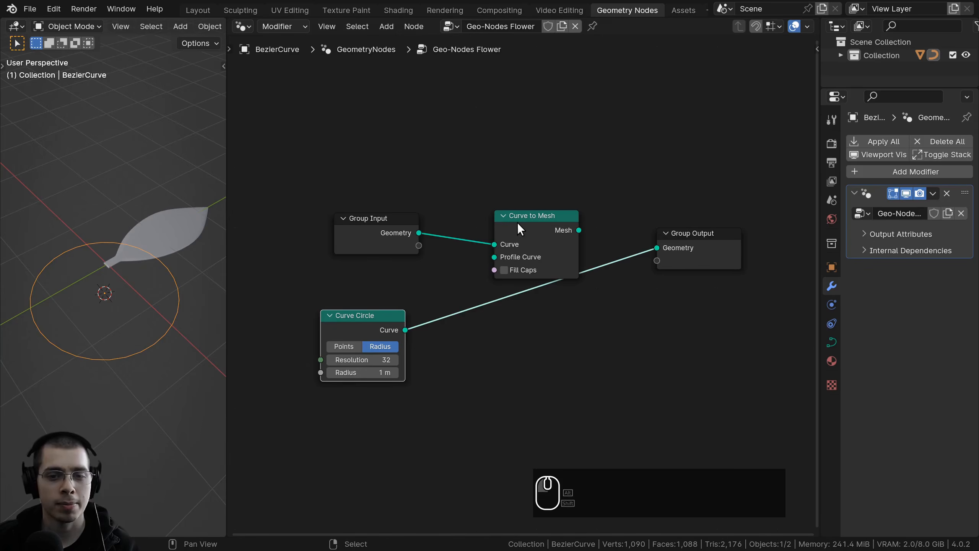
# Step: Move Curve to Mesh closer to the Curve Circle, then preview the three source nodes in turn through the Group Output, ending with Curve to Mesh
pyautogui.moveTo(518, 227); pyautogui.dragTo(456, 266)
pyautogui.keyDown('alt'); pyautogui.keyDown('shift'); pyautogui.click(457, 266); pyautogui.keyUp('shift'); pyautogui.keyUp('alt')
pyautogui.keyDown('alt'); pyautogui.keyDown('shift'); pyautogui.click(391, 319); pyautogui.keyUp('shift'); pyautogui.keyUp('alt')
pyautogui.keyDown('alt'); pyautogui.keyDown('shift'); pyautogui.click(388, 245); pyautogui.keyUp('shift'); pyautogui.keyUp('alt')
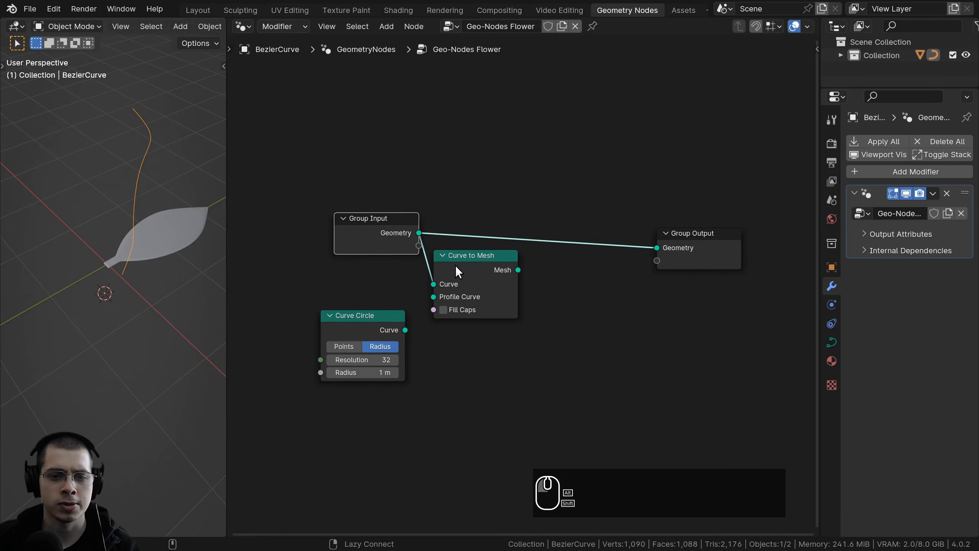
pyautogui.keyDown('alt'); pyautogui.keyDown('shift'); pyautogui.click(455, 265); pyautogui.keyUp('shift'); pyautogui.keyUp('alt')
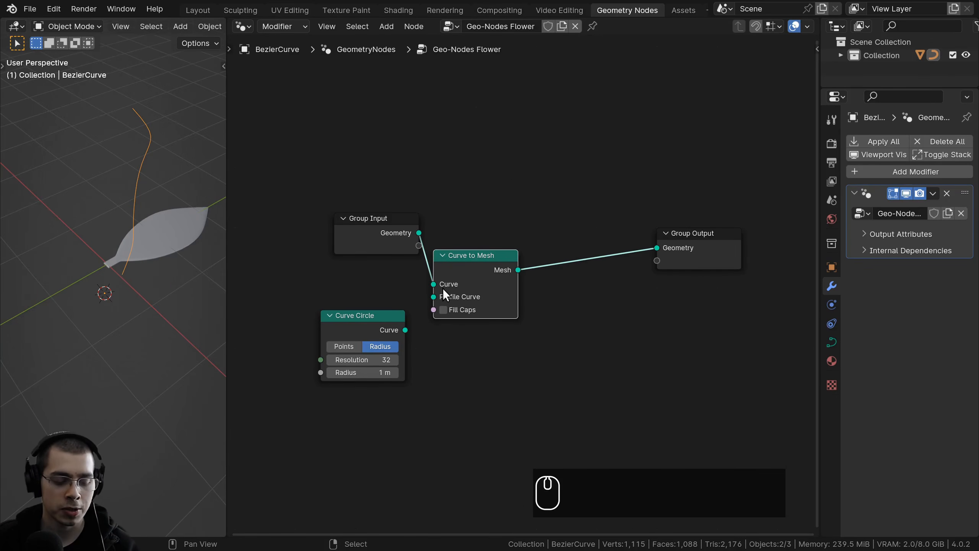
pyautogui.keyDown('alt'); pyautogui.keyDown('shift'); pyautogui.click(377, 248); pyautogui.keyUp('shift'); pyautogui.keyUp('alt')
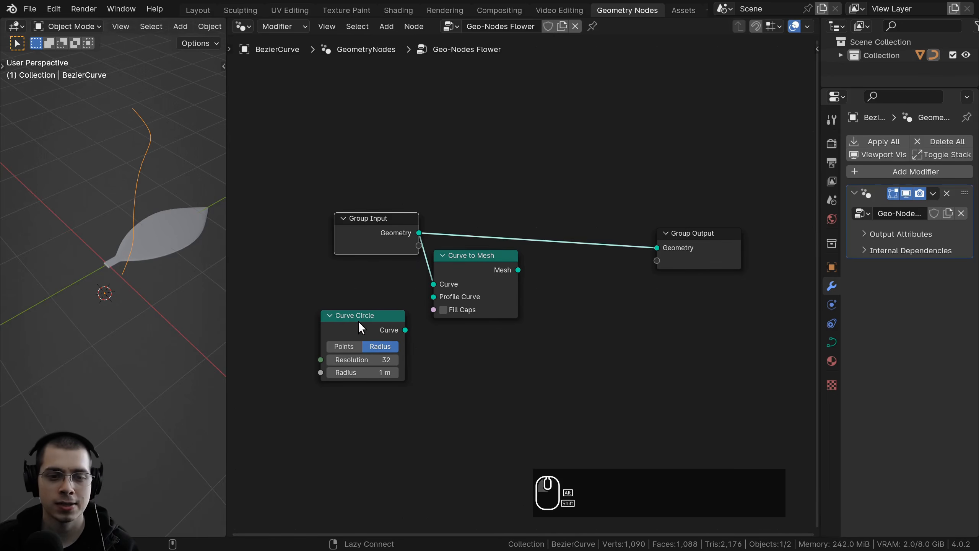
pyautogui.keyDown('alt'); pyautogui.keyDown('shift'); pyautogui.click(443, 263); pyautogui.keyUp('shift'); pyautogui.keyUp('alt')
# Step: Switch to the Shading workspace and alternately preview the Principled BSDF and Noise Texture through the Material Output
pyautogui.click(398, 9)
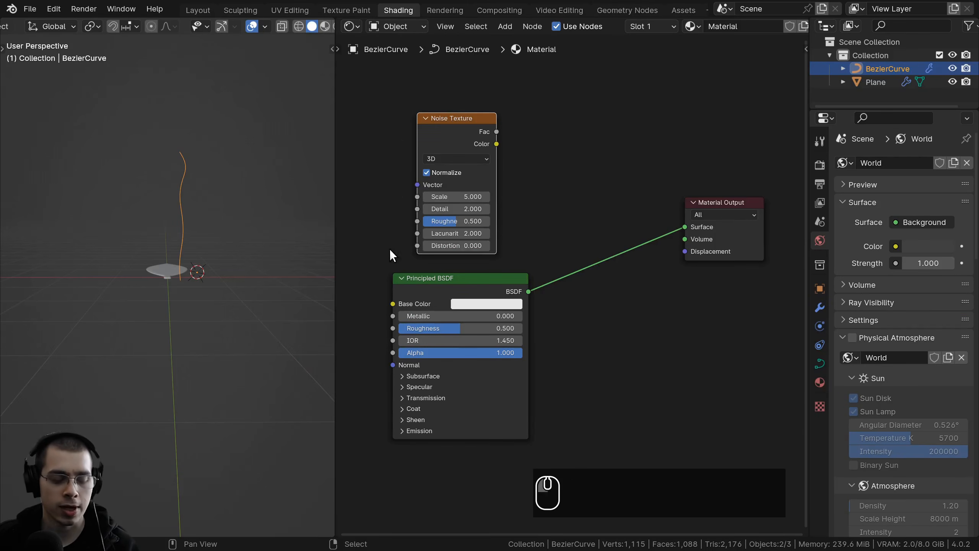
pyautogui.moveTo(404, 245); pyautogui.dragTo(407, 247, button='middle')
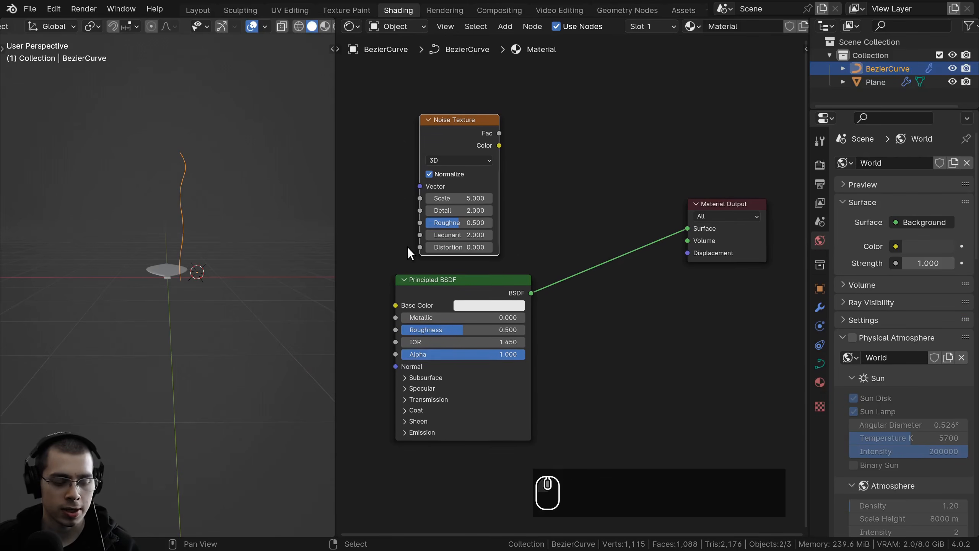
pyautogui.keyDown('ctrl'); pyautogui.keyDown('shift'); pyautogui.click(457, 276); pyautogui.keyUp('shift'); pyautogui.keyUp('ctrl')
pyautogui.keyDown('ctrl'); pyautogui.keyDown('shift'); pyautogui.click(448, 141); pyautogui.keyUp('shift'); pyautogui.keyUp('ctrl')
pyautogui.keyDown('ctrl'); pyautogui.keyDown('shift'); pyautogui.click(457, 288); pyautogui.keyUp('shift'); pyautogui.keyUp('ctrl')
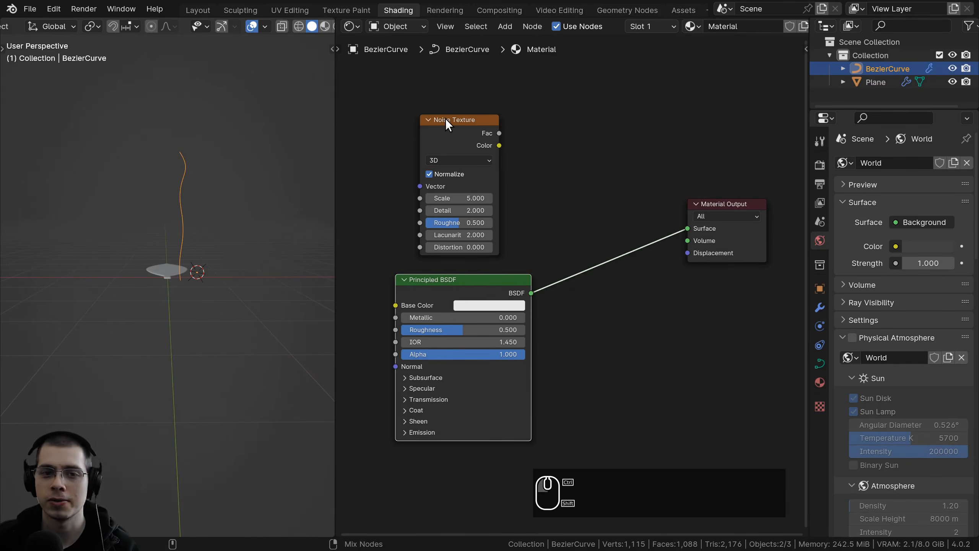
pyautogui.keyDown('ctrl'); pyautogui.keyDown('shift'); pyautogui.click(445, 118); pyautogui.keyUp('shift'); pyautogui.keyUp('ctrl')
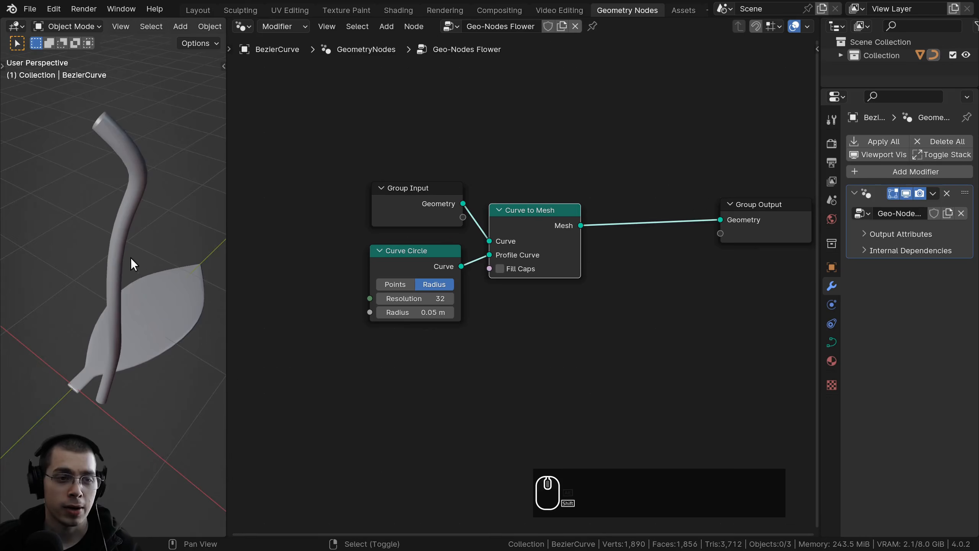
# Step: Preview the Curve Circle node through the Group Output and examine the circle close up in the viewport
pyautogui.moveTo(130, 258); pyautogui.dragTo(138, 224, button='middle')
pyautogui.scroll(1, 389, 266)
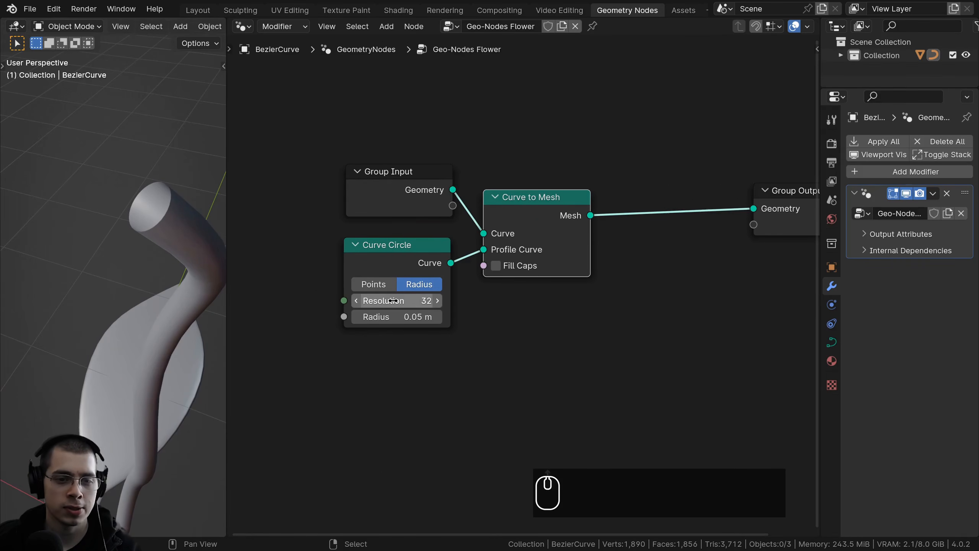
pyautogui.scroll(-1, 396, 269)
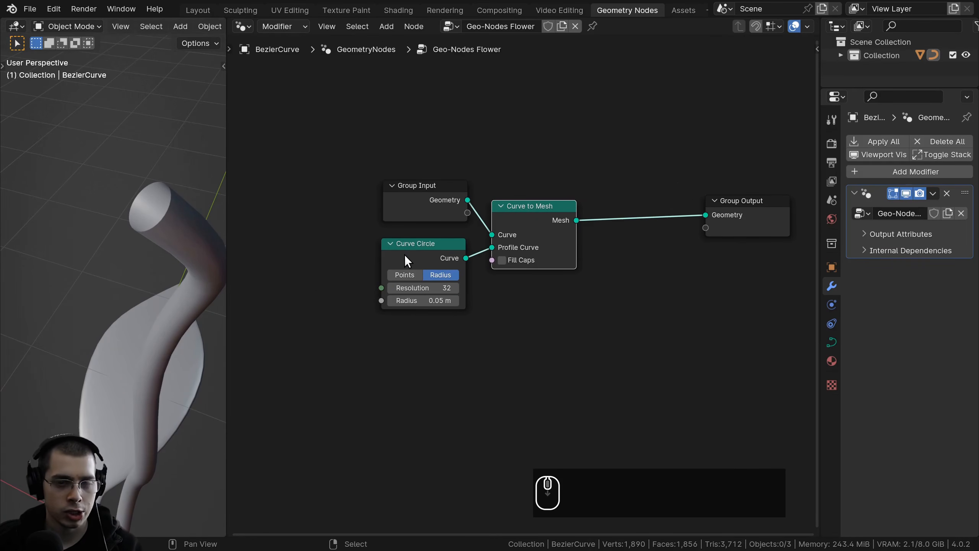
pyautogui.keyDown('ctrl'); pyautogui.keyDown('shift'); pyautogui.click(413, 248); pyautogui.keyUp('shift'); pyautogui.keyUp('ctrl')
pyautogui.scroll(-7, 69, 331)
pyautogui.keyDown('shift'); pyautogui.moveTo(91, 308); pyautogui.dragTo(110, 256, button='middle'); pyautogui.keyUp('shift')
pyautogui.rightClick(135, 290)
pyautogui.keyDown('shift'); pyautogui.moveTo(134, 291); pyautogui.dragTo(121, 294, button='middle'); pyautogui.keyUp('shift')
pyautogui.scroll(4, 120, 296)
pyautogui.moveTo(119, 309)
pyautogui.mouseDown(button='middle')
pyautogui.moveTo(114, 363)
pyautogui.moveTo(111, 314)
pyautogui.mouseUp(button='middle')
pyautogui.scroll(6, 114, 313)
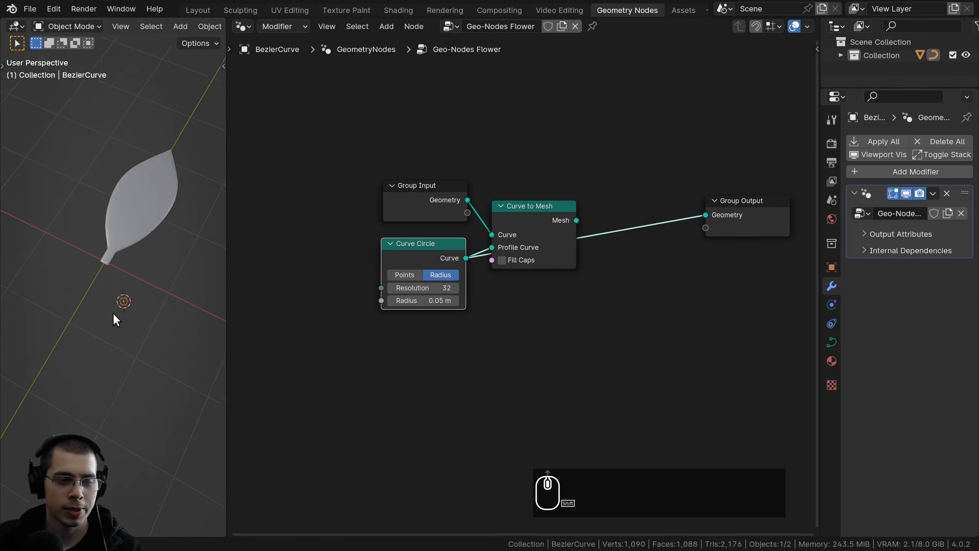
pyautogui.scroll(5, 124, 332)
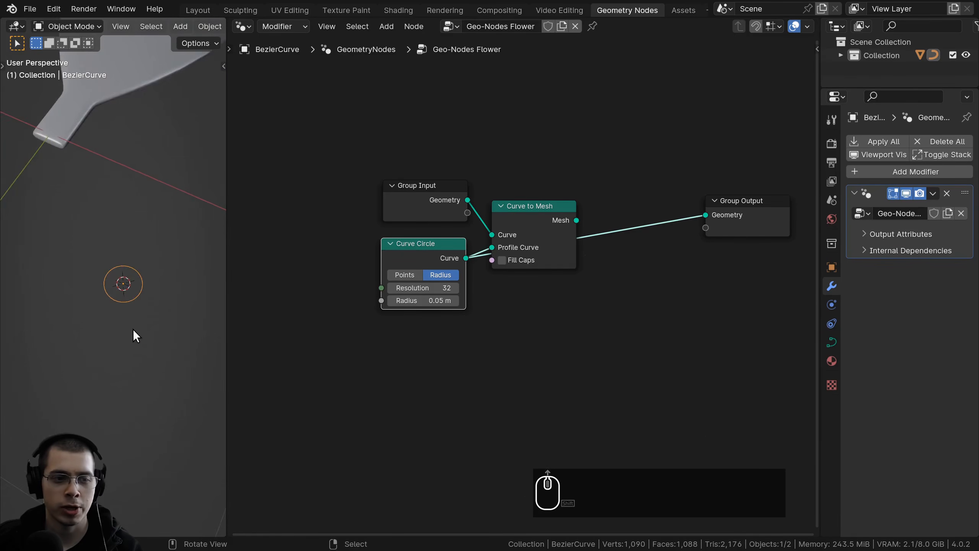
# Step: Try lower resolutions on the Curve Circle while viewing its outline, and set the resolution to 8
pyautogui.keyDown('shift'); pyautogui.moveTo(434, 289); pyautogui.dragTo(362, 288); pyautogui.keyUp('shift')
pyautogui.rightClick(430, 289)
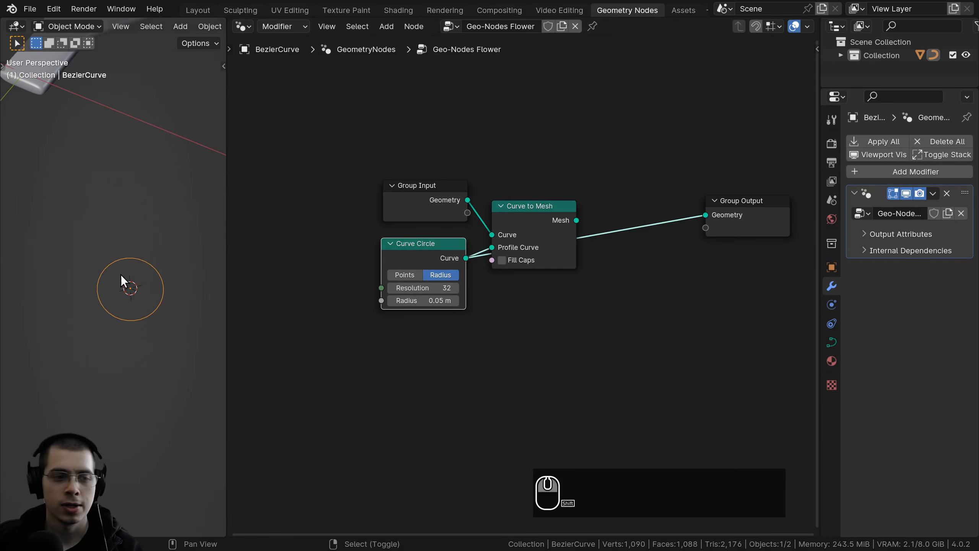
pyautogui.press('KP_Decimal')
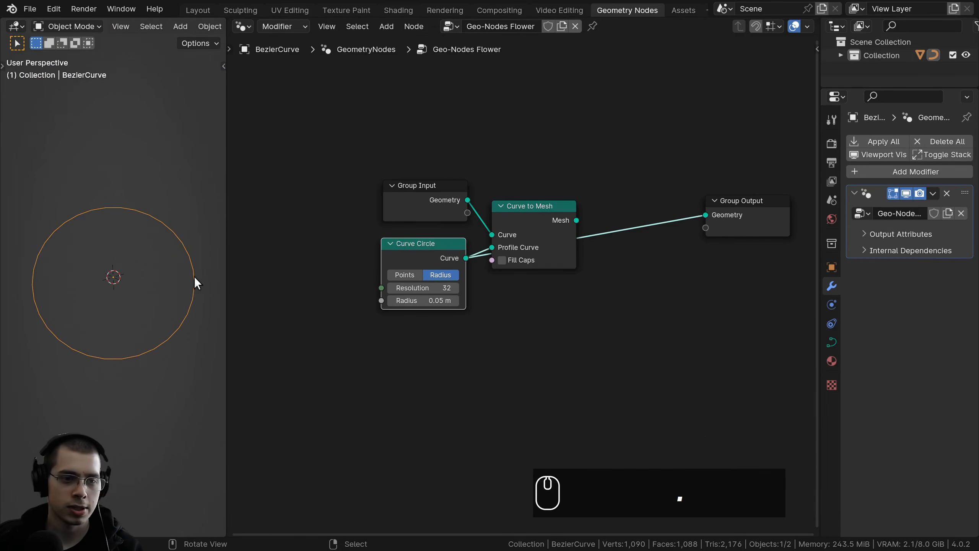
pyautogui.scroll(1, 428, 288)
pyautogui.moveTo(427, 288); pyautogui.dragTo(362, 288)
pyautogui.rightClick(421, 288)
pyautogui.moveTo(434, 288); pyautogui.dragTo(377, 289)
pyautogui.click(424, 289)
pyautogui.write('8')
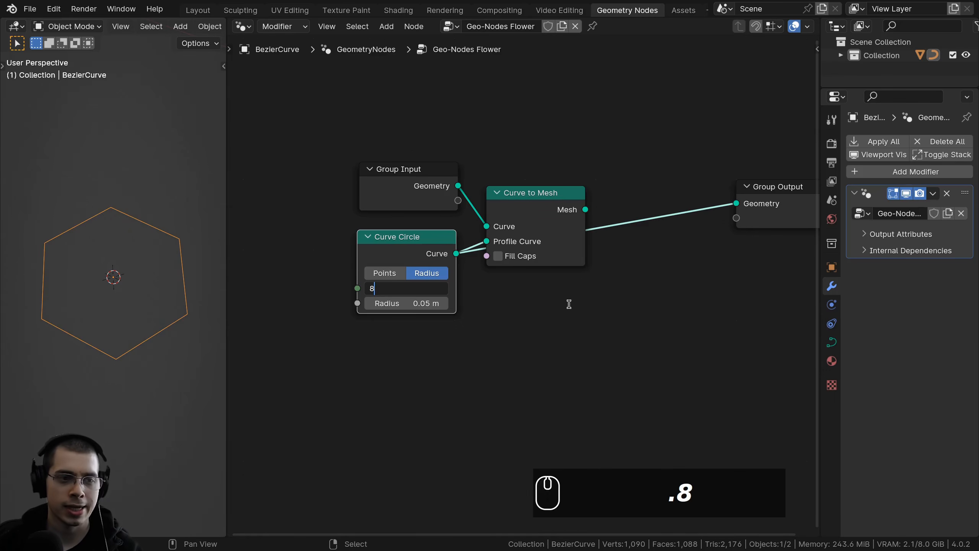
pyautogui.press('Return')
# Step: Link Curve to Mesh back to the Group Output, nudge the node slightly and view the whole stem
pyautogui.moveTo(44, 290); pyautogui.dragTo(360, 282, button='middle')
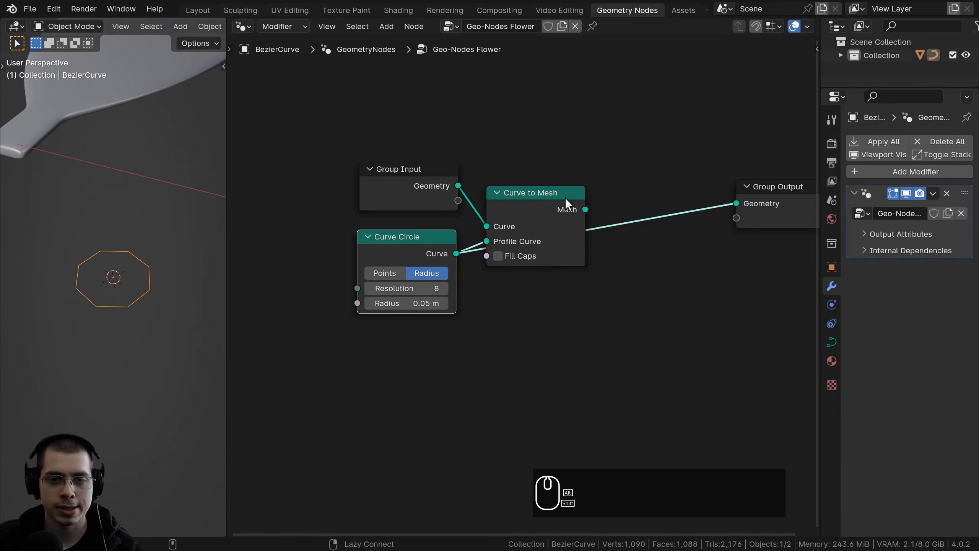
pyautogui.keyDown('alt'); pyautogui.keyDown('shift'); pyautogui.click(533, 197); pyautogui.keyUp('shift'); pyautogui.keyUp('alt')
pyautogui.moveTo(555, 206); pyautogui.dragTo(555, 199)
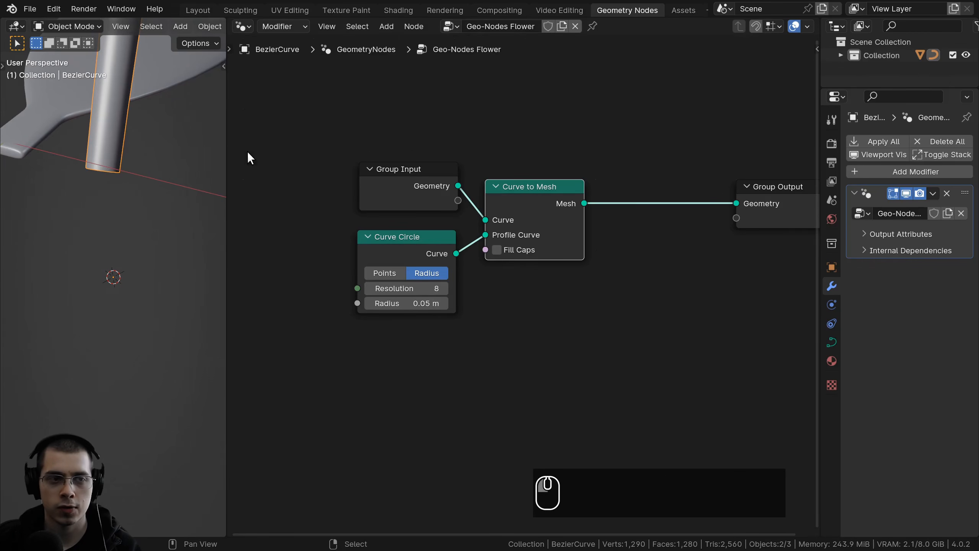
pyautogui.scroll(-3, 161, 157)
pyautogui.keyDown('shift'); pyautogui.moveTo(137, 160); pyautogui.dragTo(116, 231, button='middle'); pyautogui.keyUp('shift')
pyautogui.scroll(-2, 111, 267)
pyautogui.moveTo(111, 269); pyautogui.dragTo(108, 245, button='middle')
pyautogui.keyDown('shift'); pyautogui.moveTo(108, 245); pyautogui.dragTo(104, 332, button='middle'); pyautogui.keyUp('shift')
pyautogui.scroll(1, 106, 286)
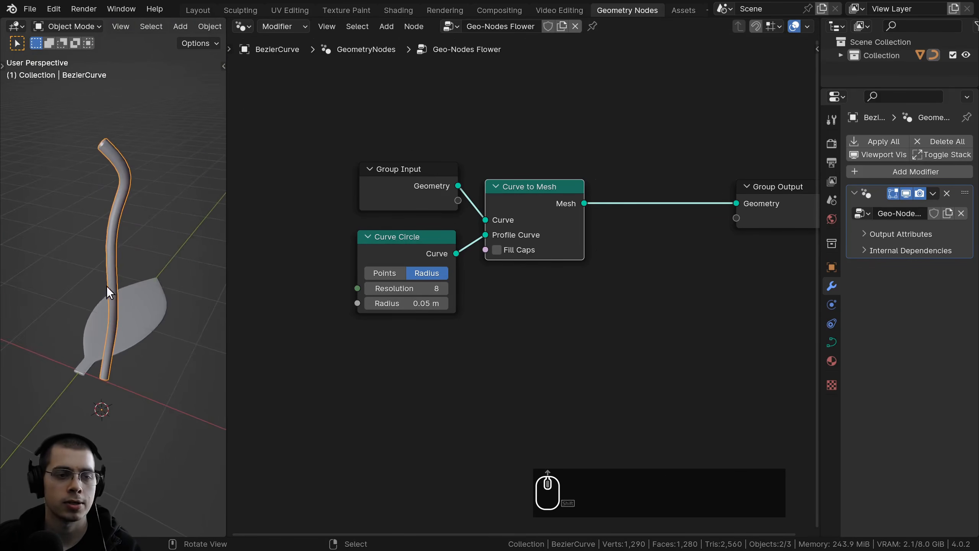
# Step: Select the leaf, save the file, and reselect the stem curve to show its node tree
pyautogui.scroll(2, 106, 286)
pyautogui.keyDown('ctrl'); pyautogui.scroll(-1, 424, 220); pyautogui.keyUp('ctrl')
pyautogui.moveTo(174, 301); pyautogui.dragTo(143, 336, button='middle')
pyautogui.click(135, 345)
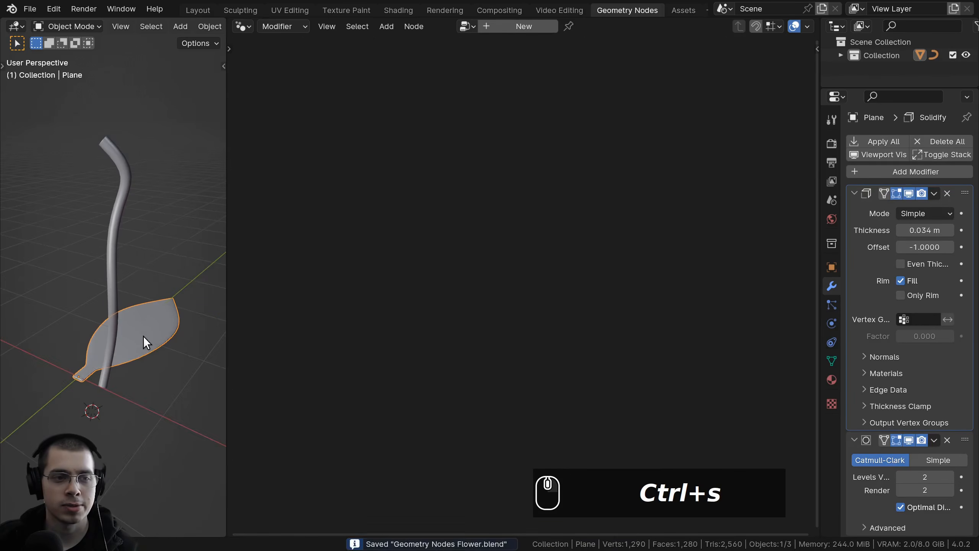
pyautogui.click(116, 219)
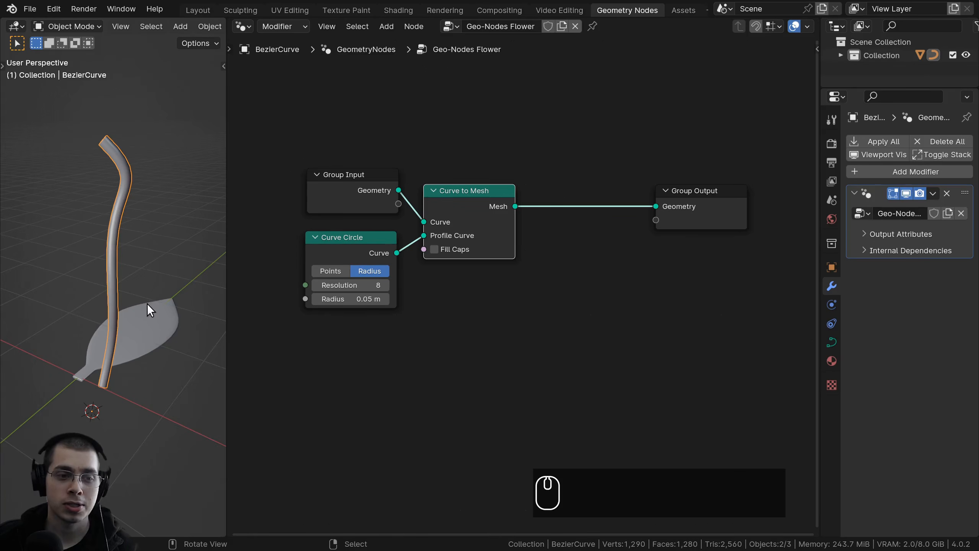
# Step: Insert an Instance on Points node between Curve to Mesh and the Group Output
pyautogui.scroll(1, 552, 256)
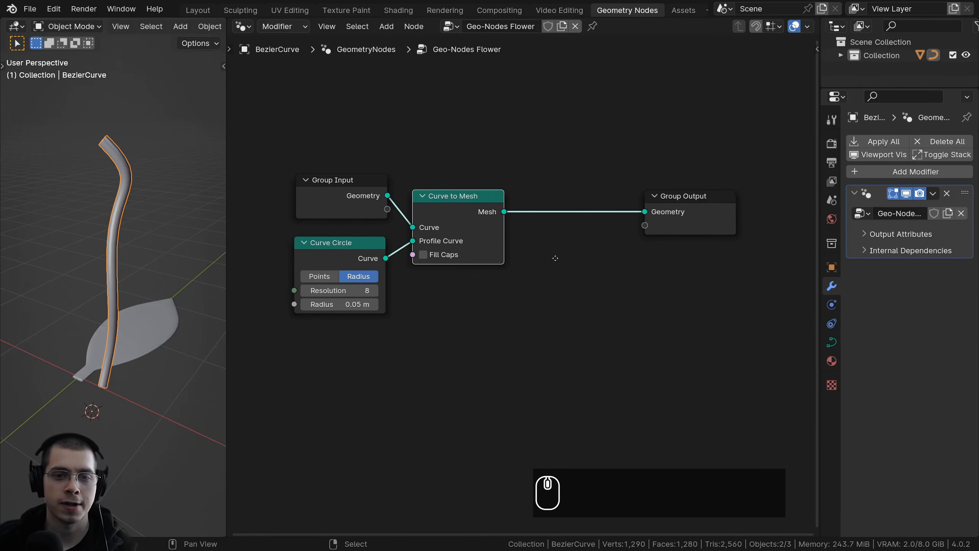
pyautogui.hotkey('shift', 'a')
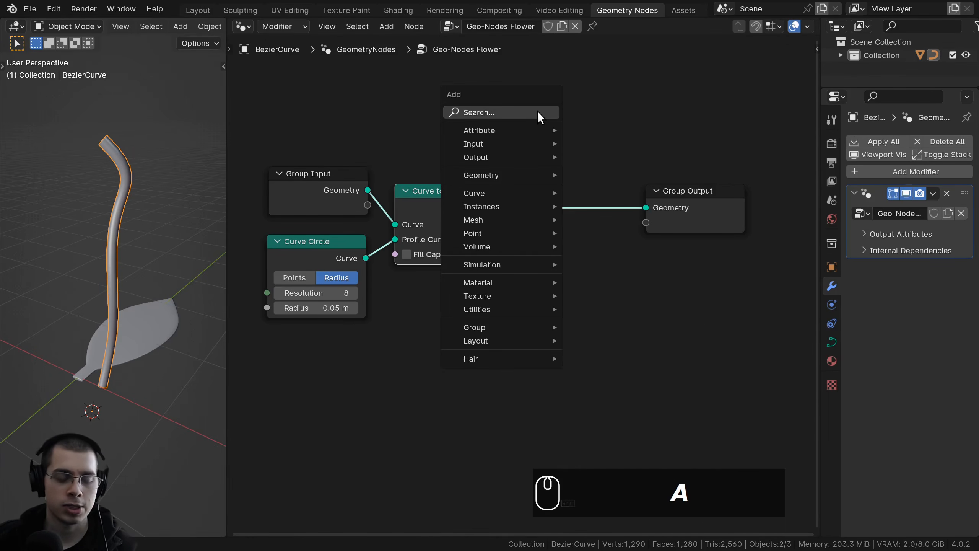
pyautogui.click(537, 112)
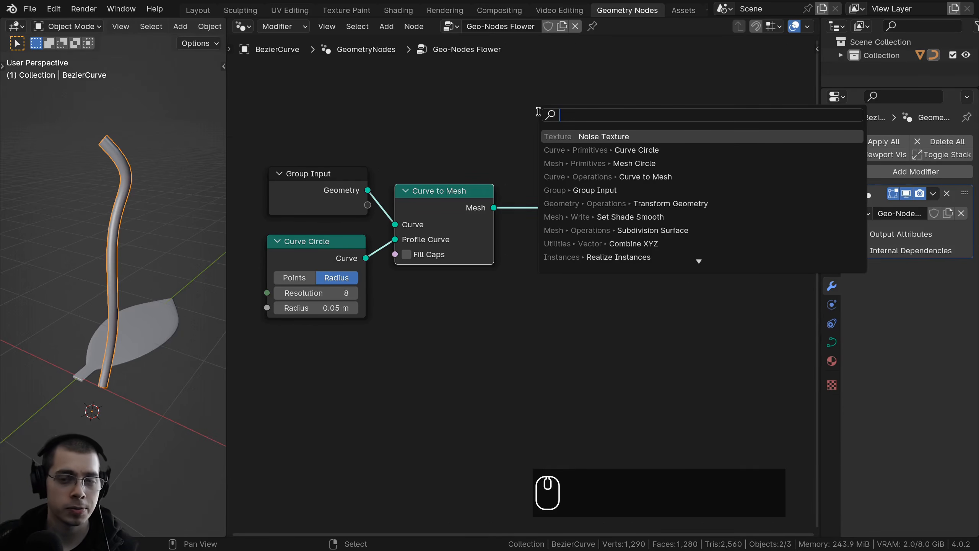
pyautogui.write('instance on')
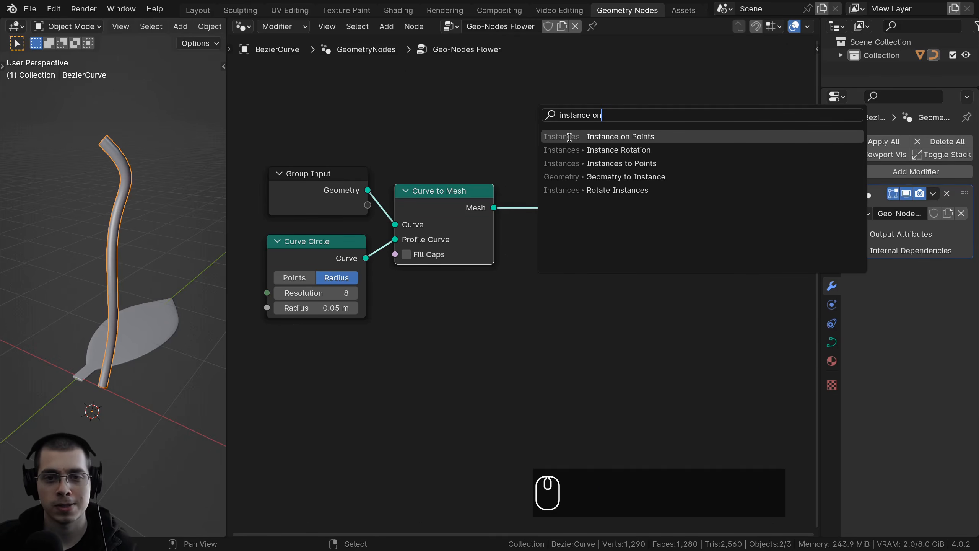
pyautogui.click(594, 136)
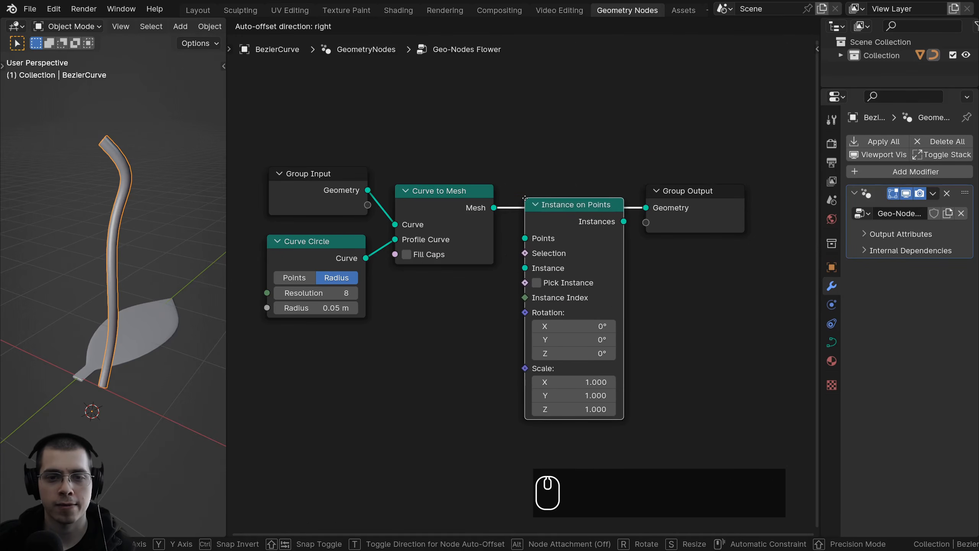
pyautogui.click(552, 186)
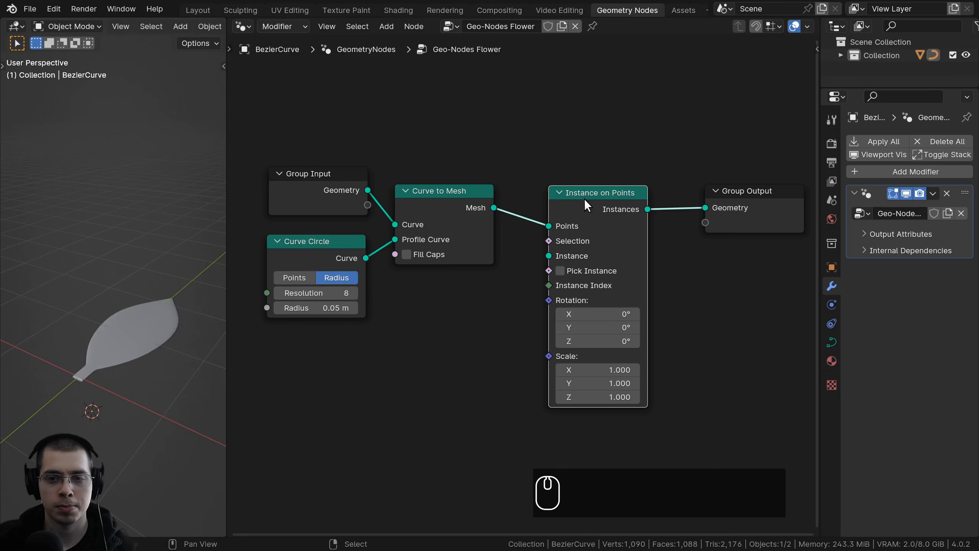
pyautogui.moveTo(460, 411); pyautogui.dragTo(411, 360, button='middle')
pyautogui.moveTo(556, 141)
pyautogui.mouseDown()
pyautogui.moveTo(573, 140)
pyautogui.moveTo(560, 135)
pyautogui.mouseUp()
pyautogui.scroll(1, 519, 170)
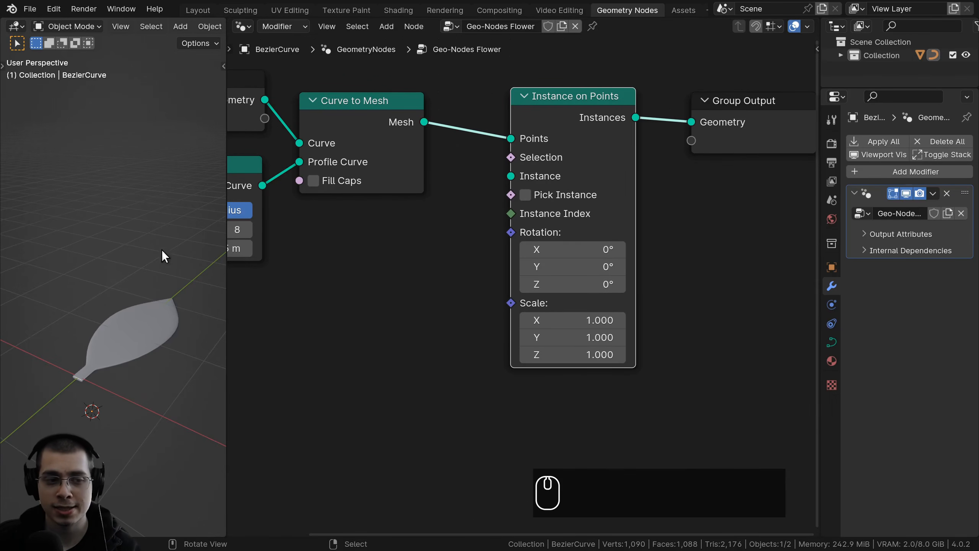
# Step: Add an Object Info node below Curve to Mesh and choose Plane as its object
pyautogui.scroll(-1, 366, 279)
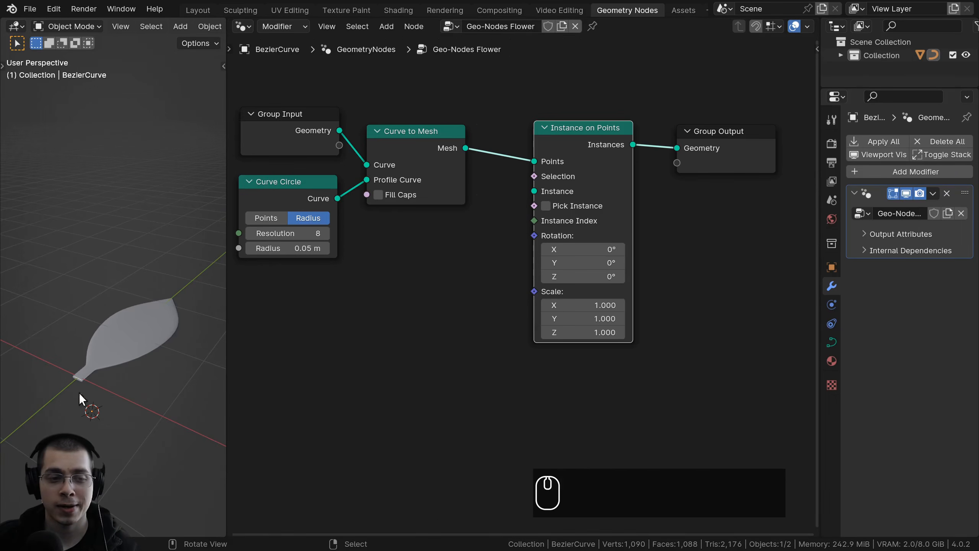
pyautogui.scroll(1, 451, 224)
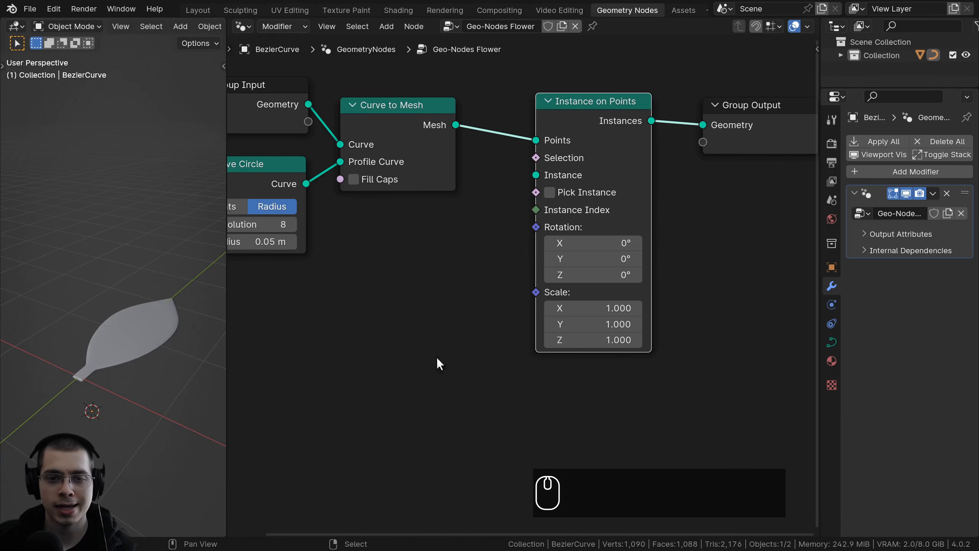
pyautogui.scroll(-2, 361, 257)
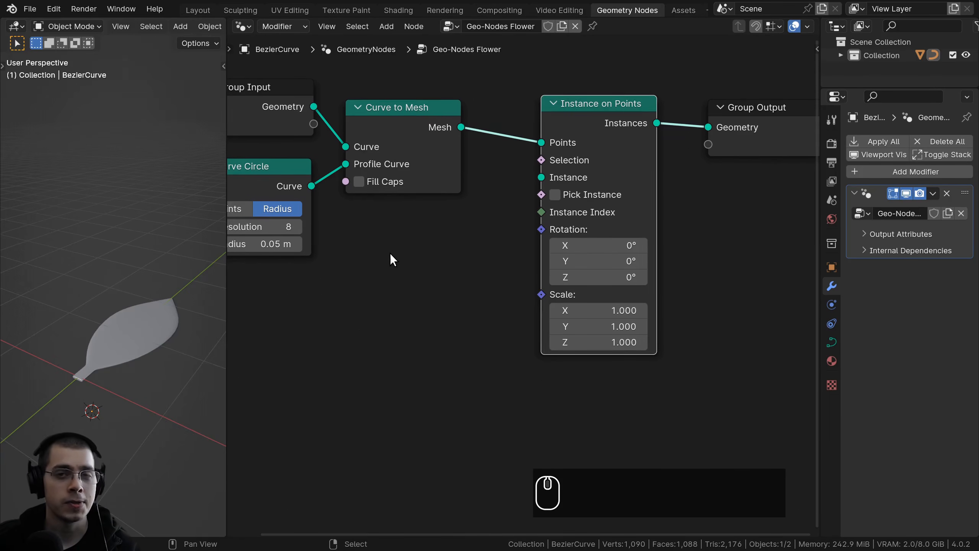
pyautogui.hotkey('shift', 'a')
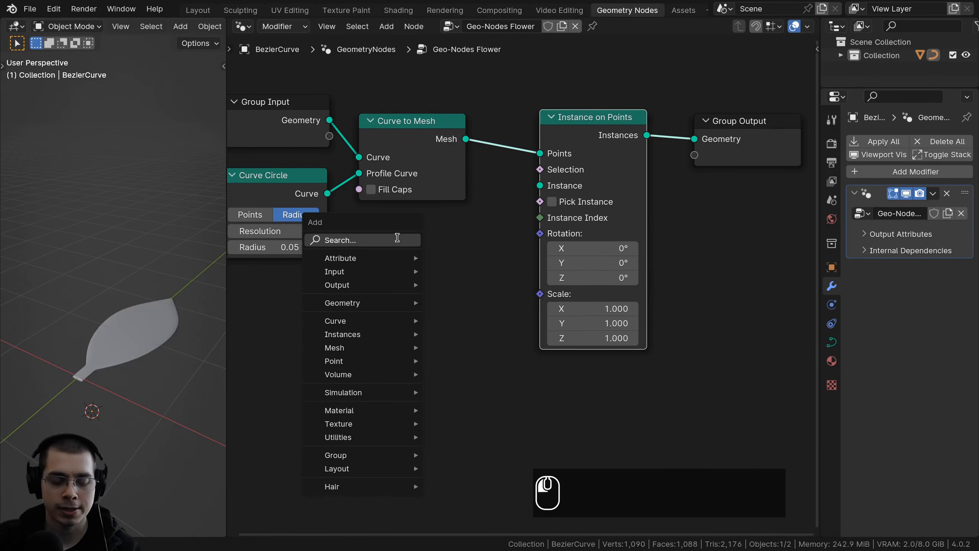
pyautogui.click(398, 239)
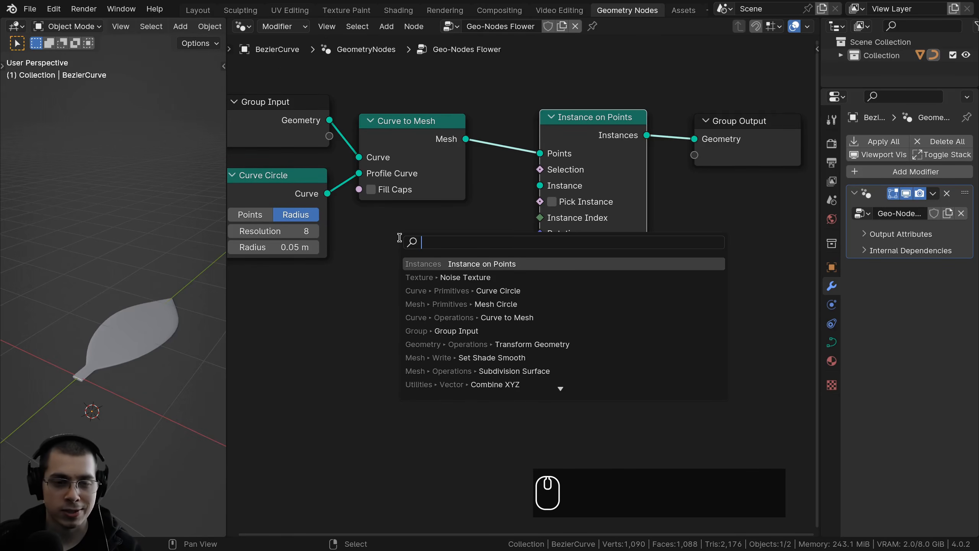
pyautogui.write('object')
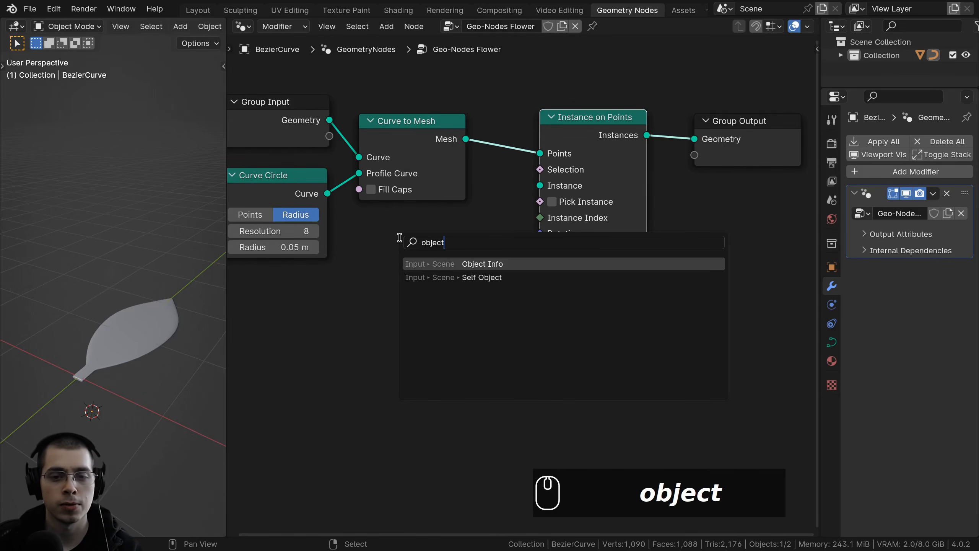
pyautogui.press('Return')
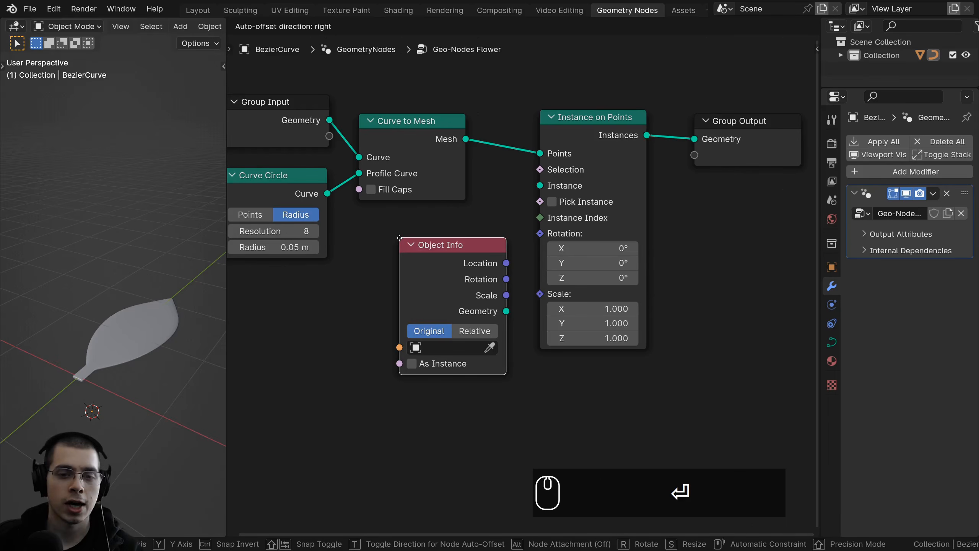
pyautogui.click(372, 246)
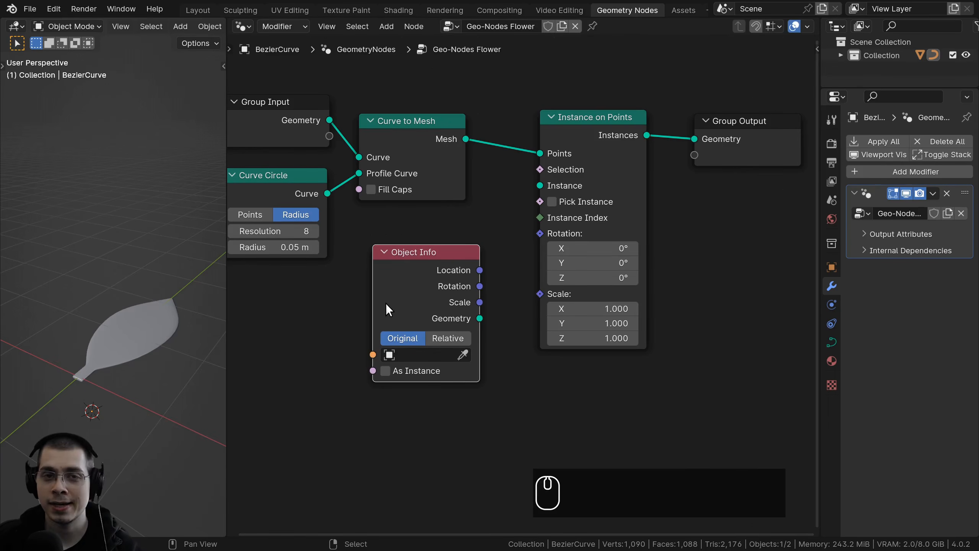
pyautogui.moveTo(343, 288); pyautogui.dragTo(431, 262, button='middle')
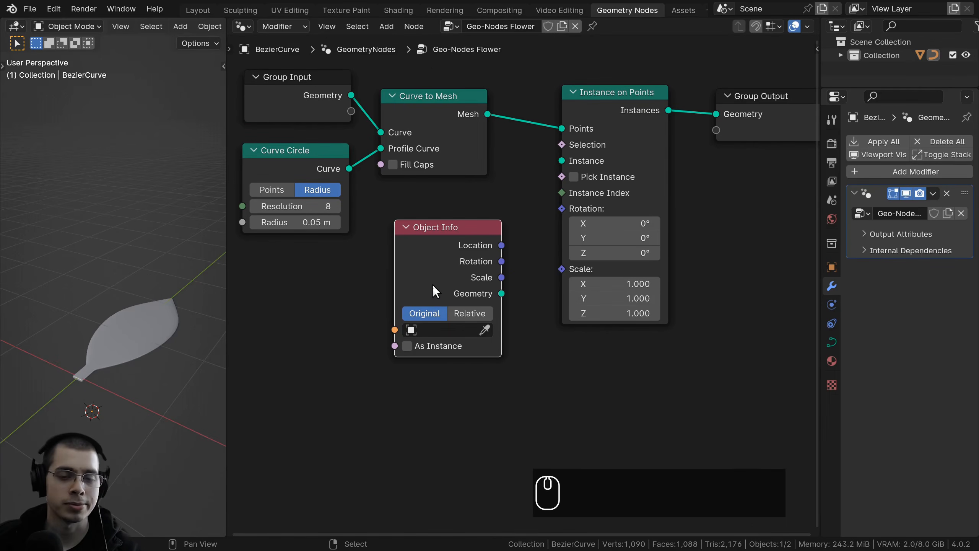
pyautogui.click(442, 330)
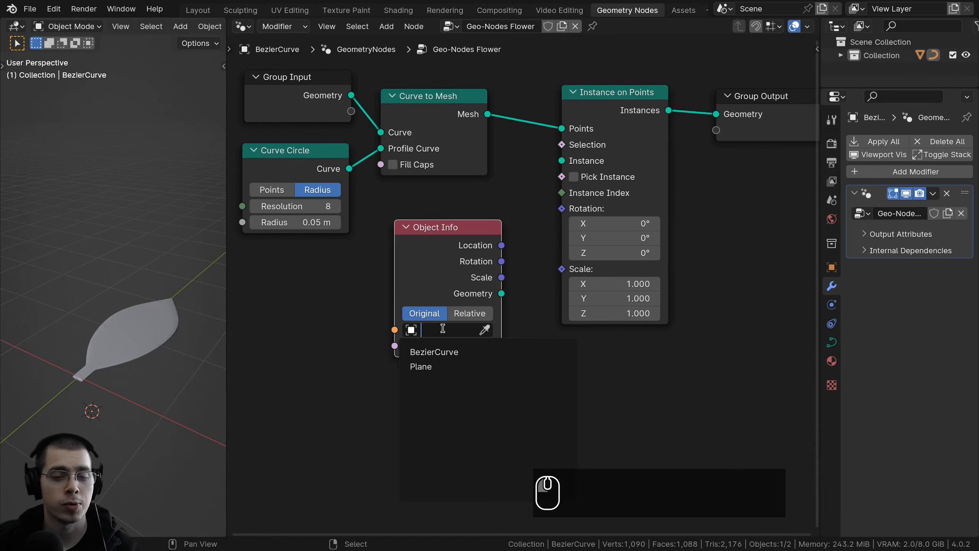
pyautogui.click(412, 367)
# Step: Select the leaf plane in the viewport and rename the object Leaf
pyautogui.click(145, 312)
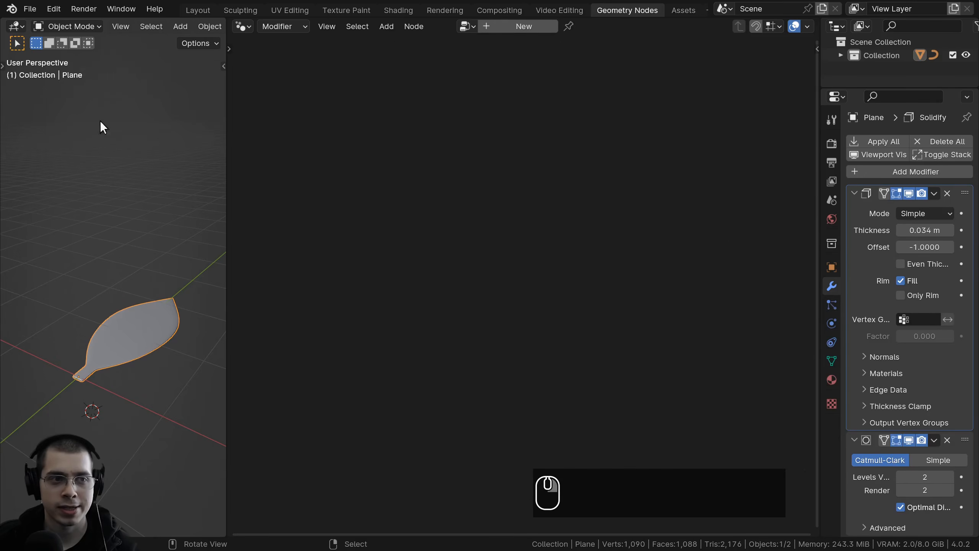
pyautogui.moveTo(103, 325); pyautogui.dragTo(126, 333, button='middle')
pyautogui.press('g')
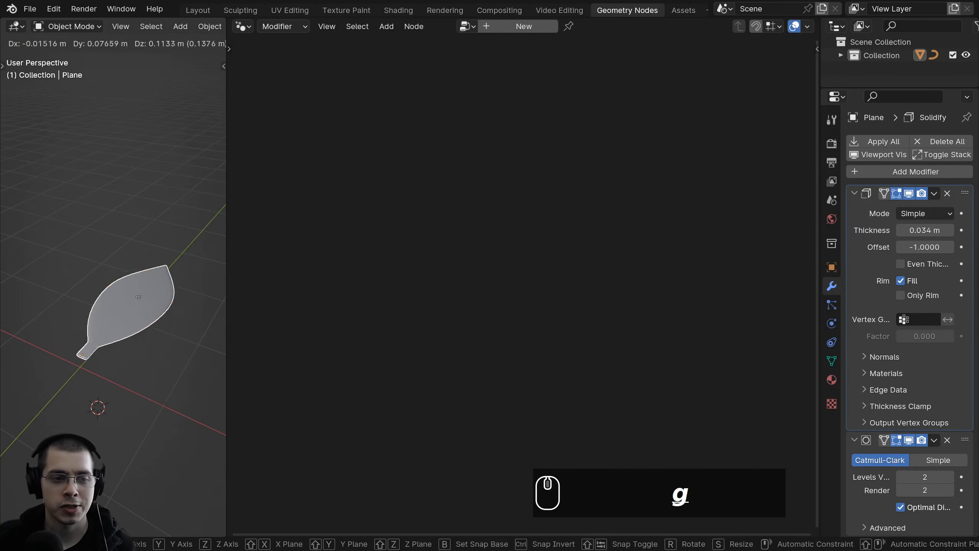
pyautogui.rightClick(132, 295)
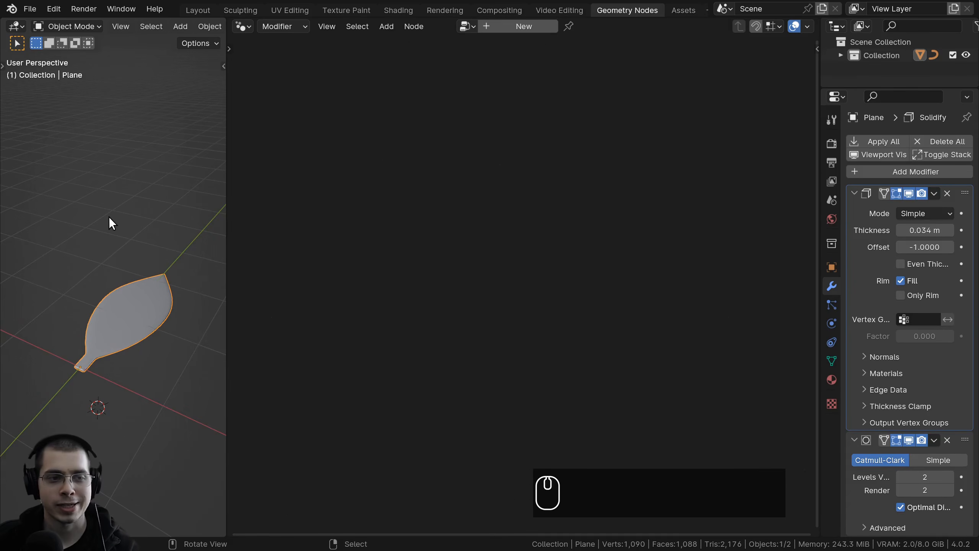
pyautogui.press('F2')
pyautogui.write('Leaf')
pyautogui.press('Return')
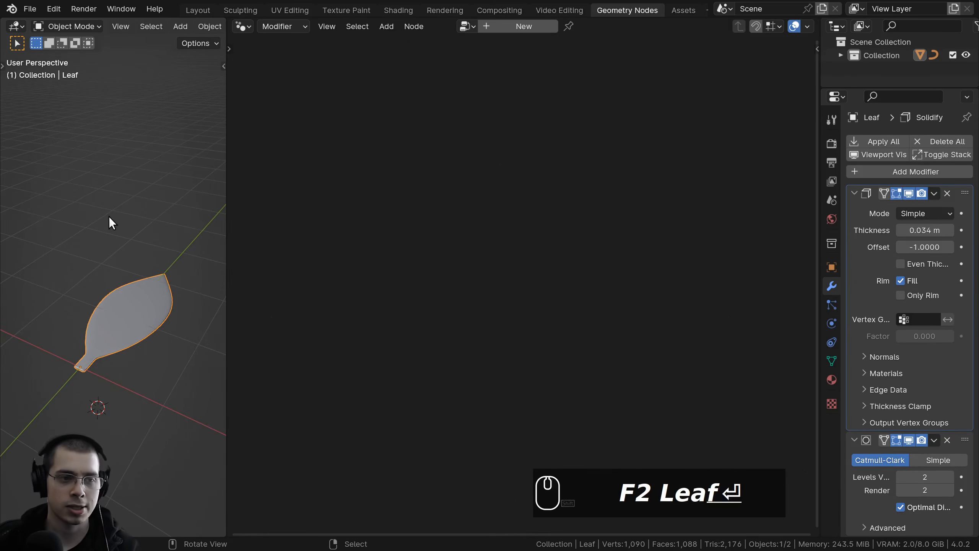
# Step: Reselect the stem's Bezier curve to show its node tree again
pyautogui.click(87, 373)
pyautogui.press('a')
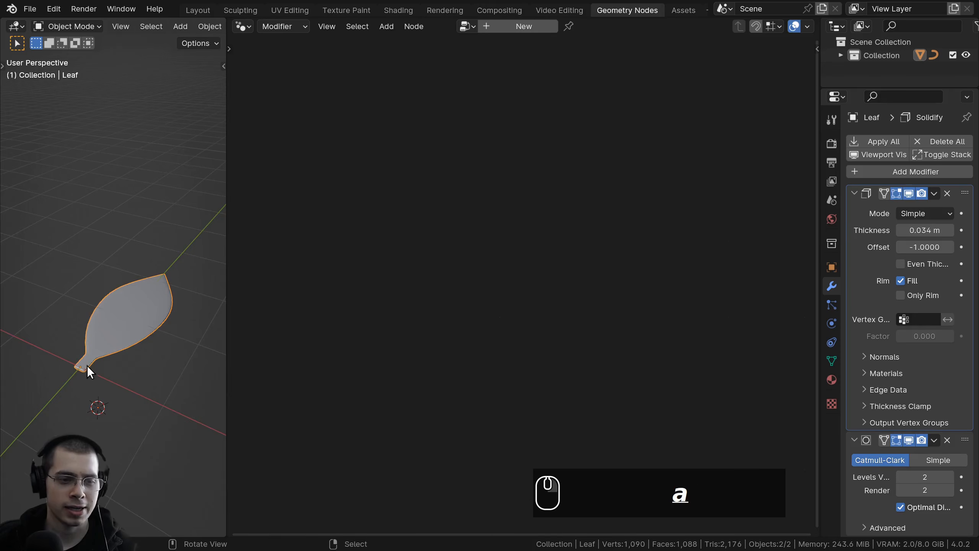
pyautogui.scroll(-2, 93, 365)
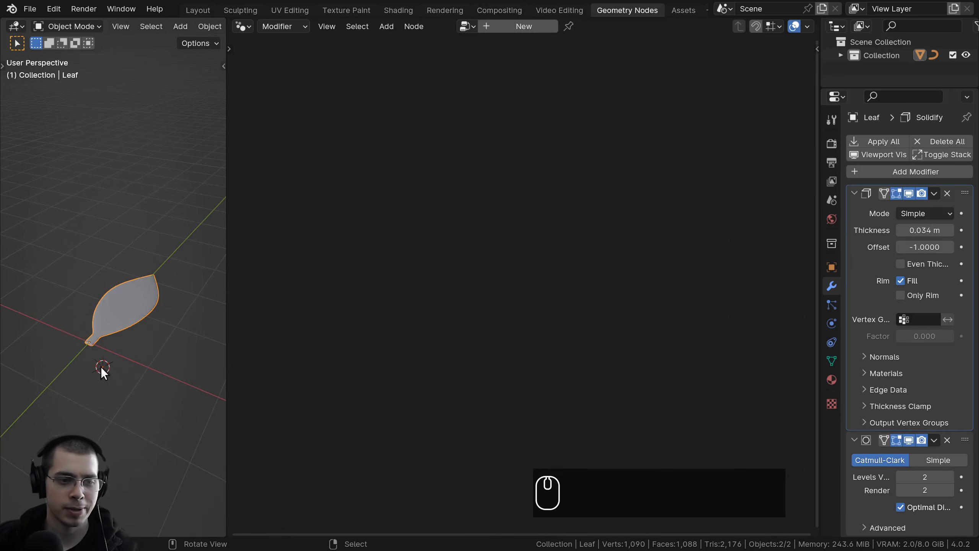
pyautogui.click(101, 366)
pyautogui.moveTo(101, 366)
pyautogui.mouseDown(button='middle')
pyautogui.moveTo(139, 371)
pyautogui.moveTo(118, 365)
pyautogui.mouseUp(button='middle')
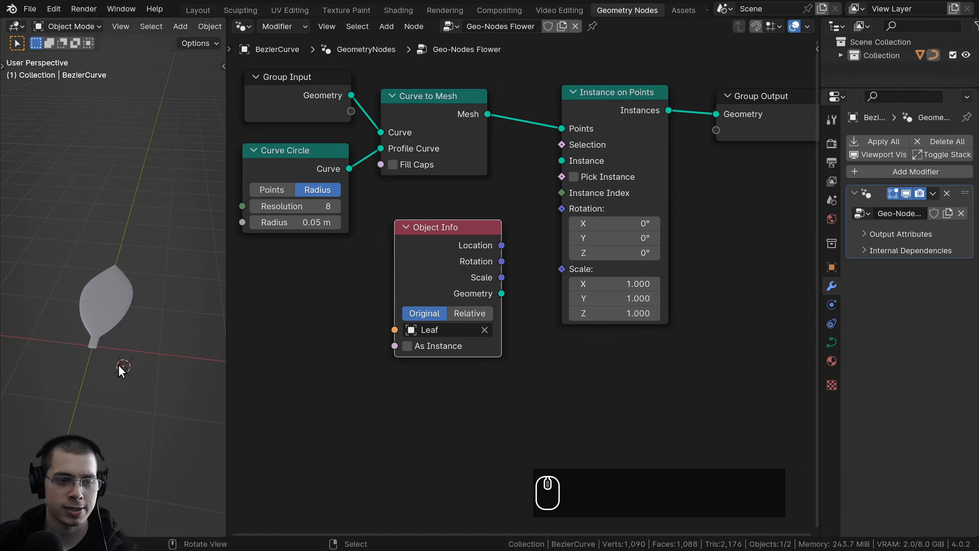
pyautogui.press('g')
pyautogui.rightClick(153, 367)
# Step: Choose Leaf as the Object Info node's object and connect its Geometry to the Instance input of Instance on Points
pyautogui.scroll(-1, 430, 219)
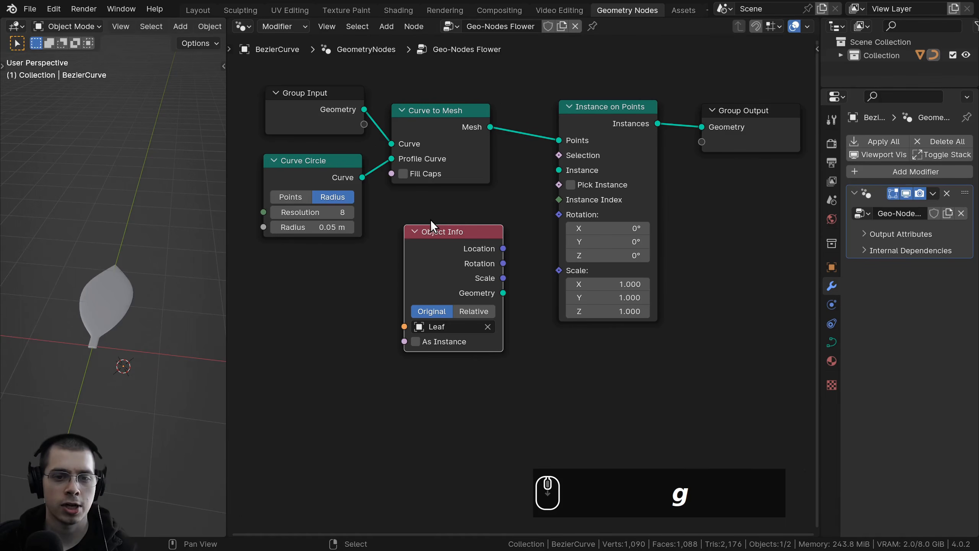
pyautogui.moveTo(430, 219); pyautogui.dragTo(454, 203, button='middle')
pyautogui.scroll(1, 449, 269)
pyautogui.click(463, 312)
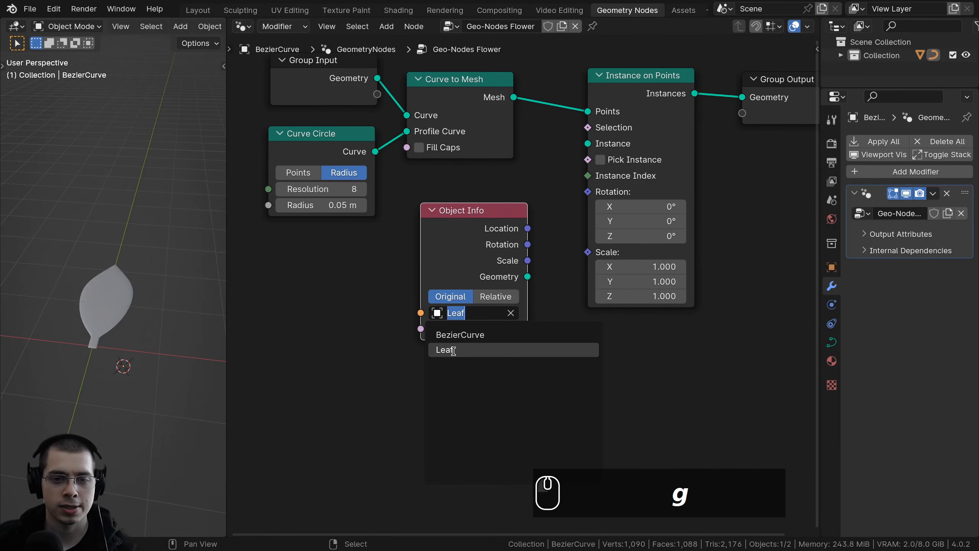
pyautogui.click(452, 349)
pyautogui.moveTo(456, 250); pyautogui.dragTo(435, 250)
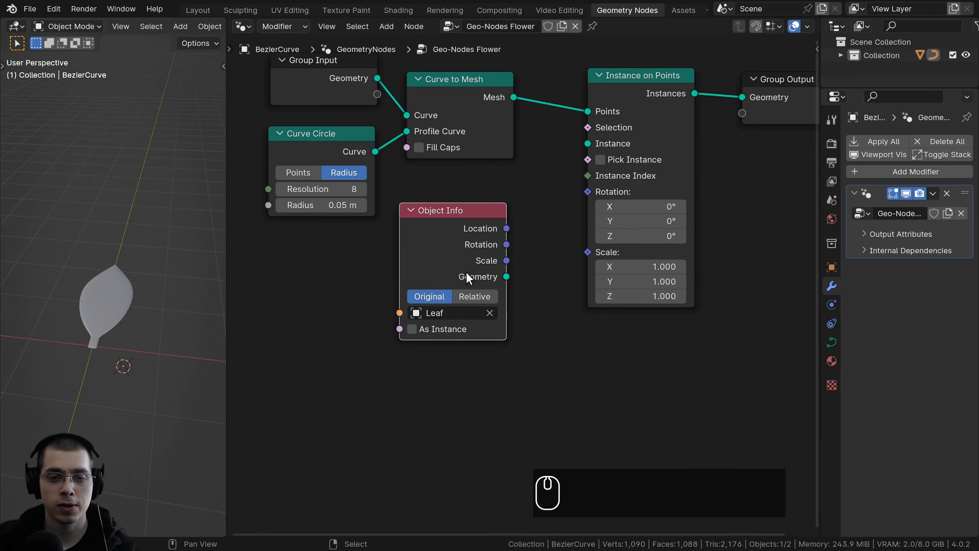
pyautogui.moveTo(466, 272); pyautogui.dragTo(590, 142)
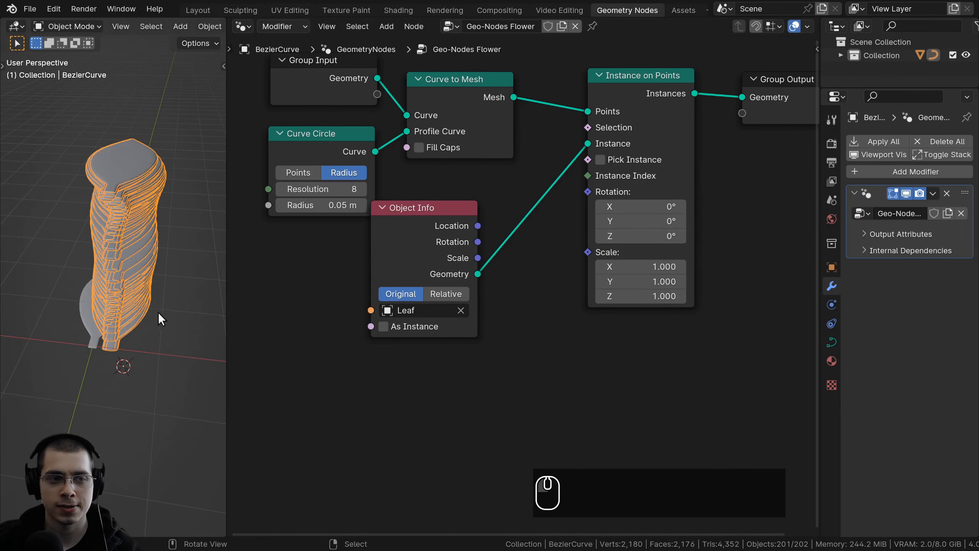
# Step: Examine how the leaf instances are placed along the stem from several angles and up close
pyautogui.moveTo(157, 313); pyautogui.dragTo(51, 254, button='middle')
pyautogui.scroll(4, 127, 332)
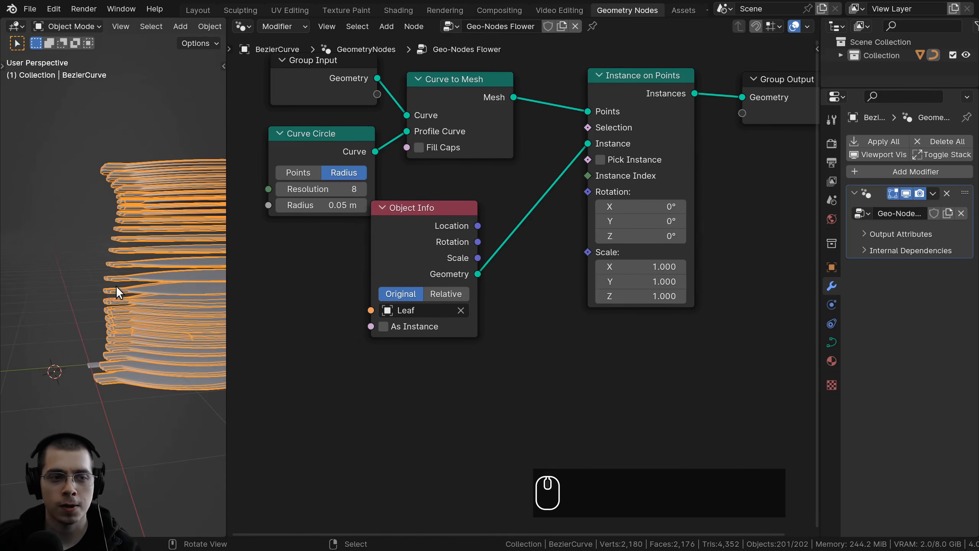
pyautogui.moveTo(131, 213); pyautogui.dragTo(154, 215, button='middle')
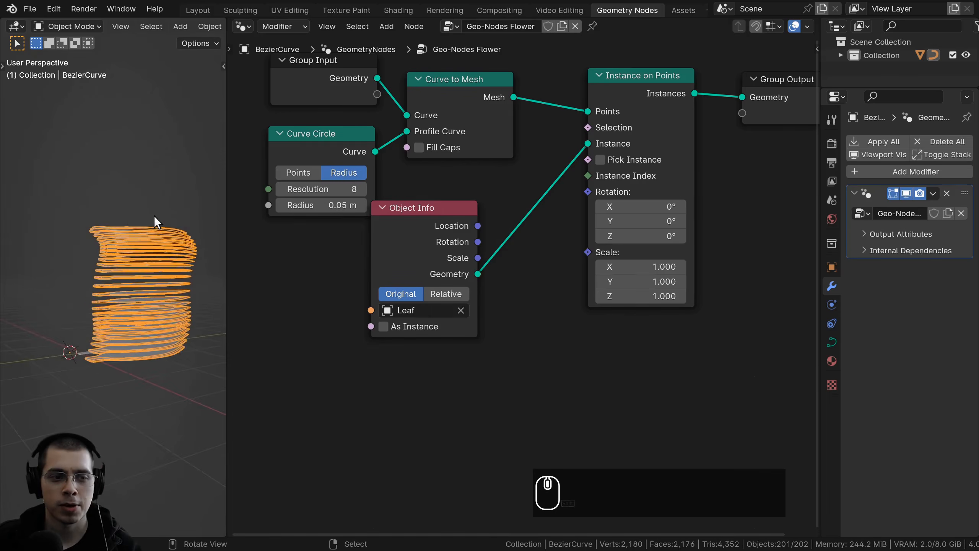
pyautogui.scroll(3, 135, 277)
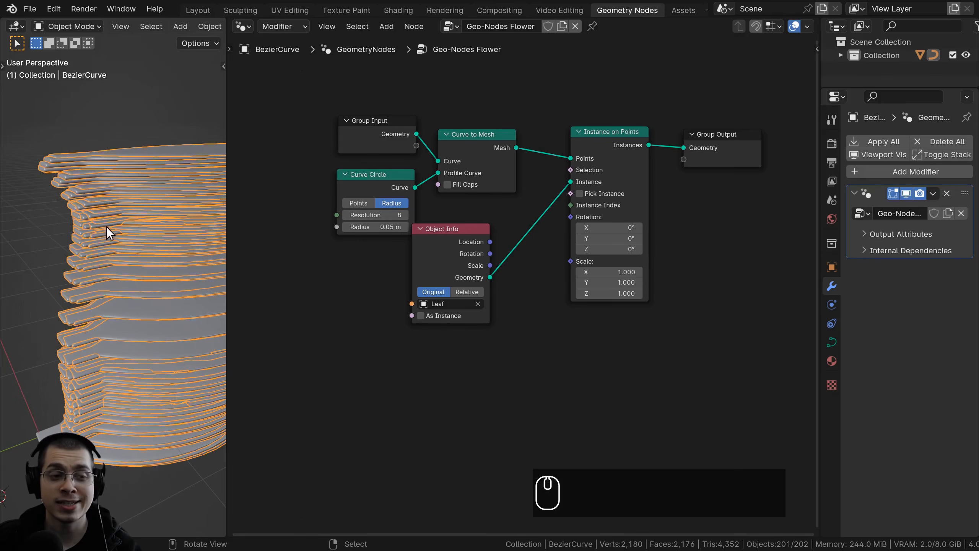
pyautogui.moveTo(97, 274); pyautogui.dragTo(87, 162, button='middle')
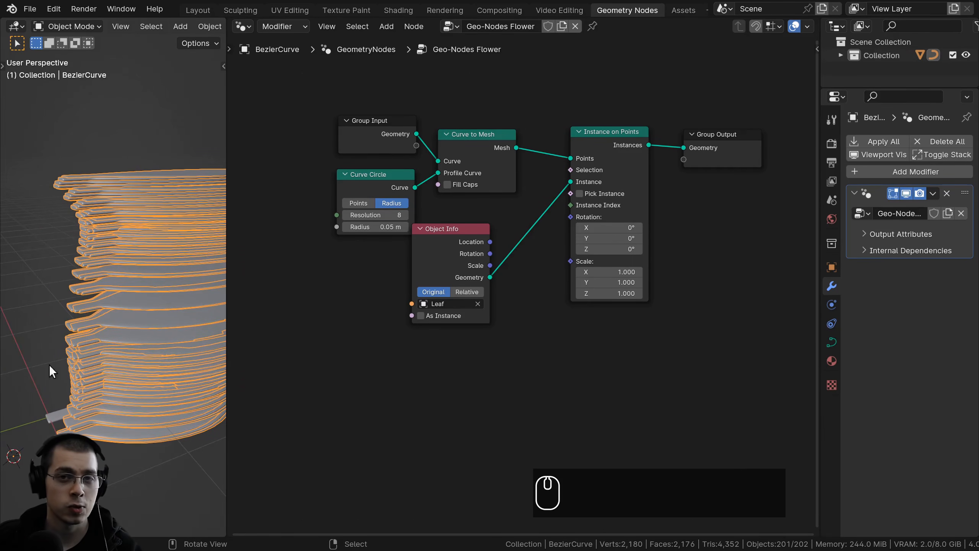
pyautogui.scroll(1, 66, 208)
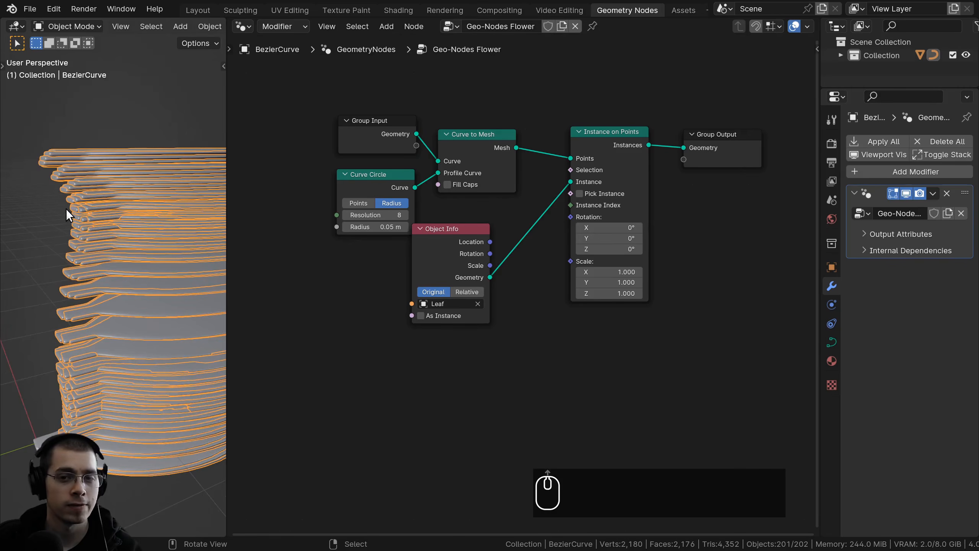
pyautogui.scroll(-1, 575, 143)
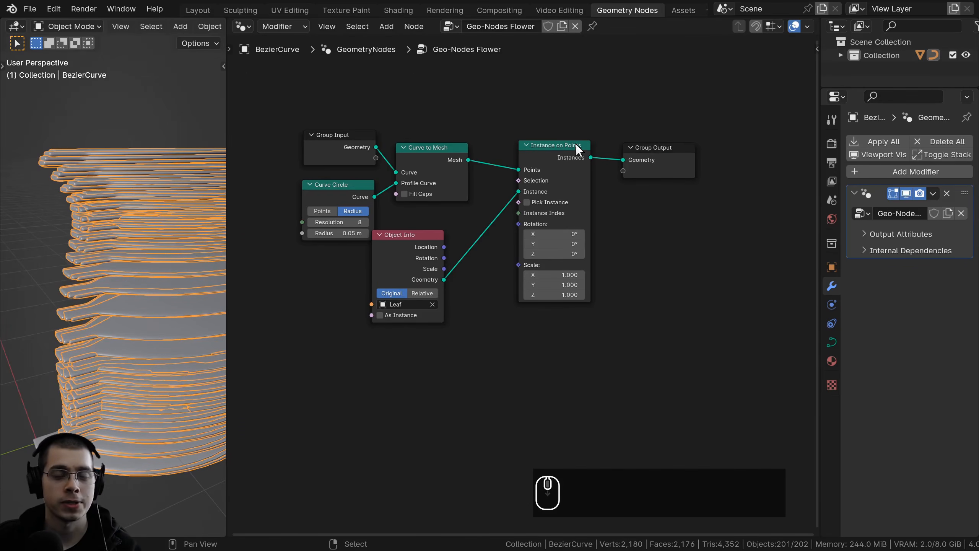
# Step: Insert a Distribute Points on Faces node between Curve to Mesh and Instance on Points
pyautogui.hotkey('shift', 'a')
pyautogui.click(562, 86)
pyautogui.write('dist')
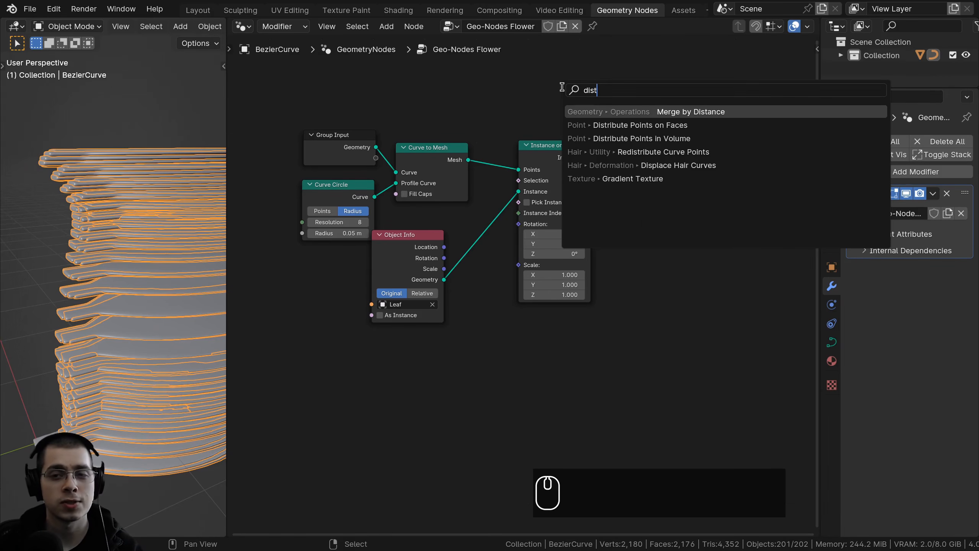
pyautogui.click(595, 127)
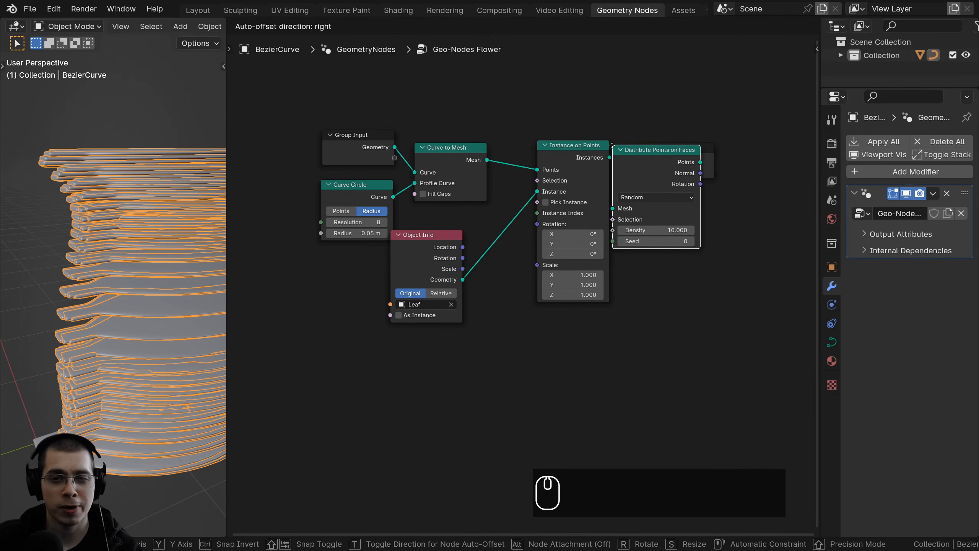
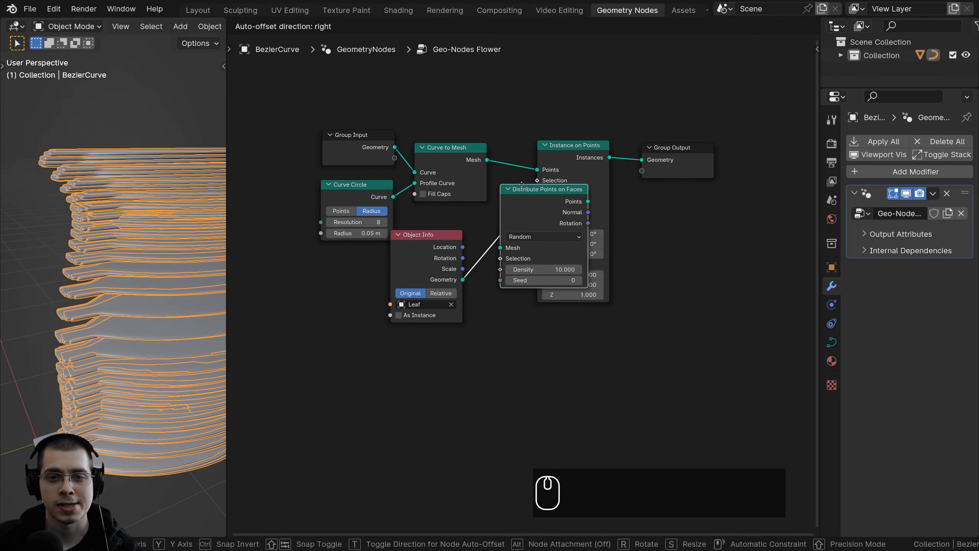
pyautogui.click(508, 104)
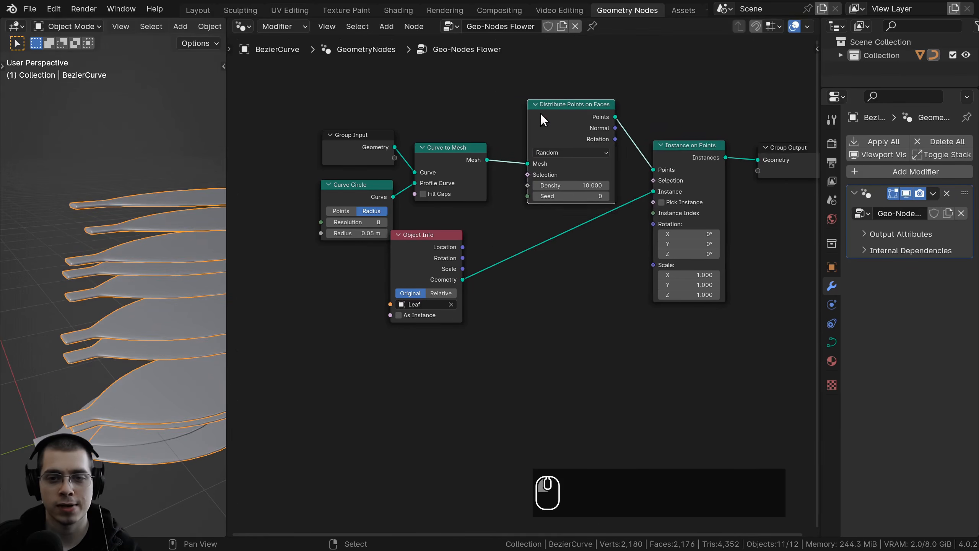
pyautogui.moveTo(149, 234); pyautogui.dragTo(150, 251, button='middle')
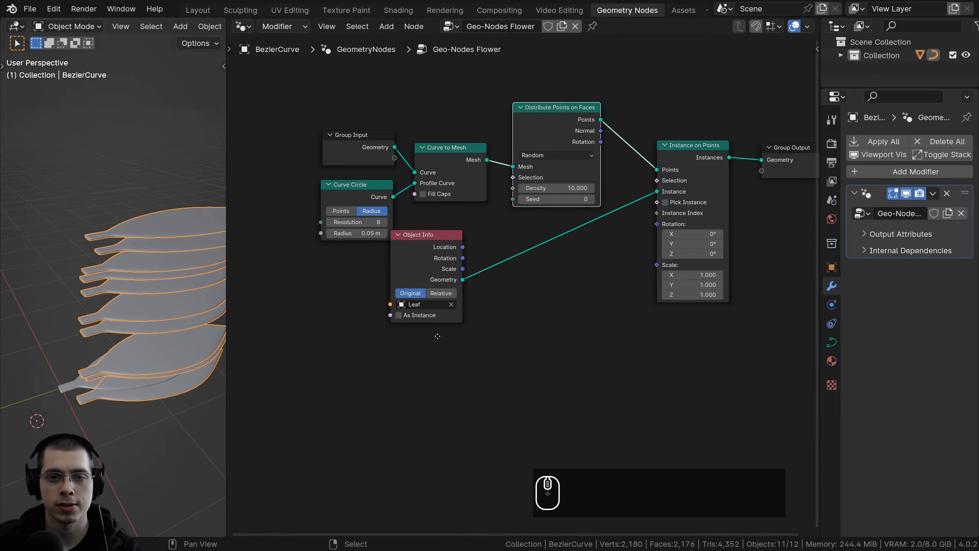
# Step: Move Distribute Points on Faces down so it sits in line between Curve to Mesh and Instance on Points
pyautogui.moveTo(437, 334); pyautogui.dragTo(423, 339, button='middle')
pyautogui.click(427, 158)
pyautogui.scroll(1, 428, 155)
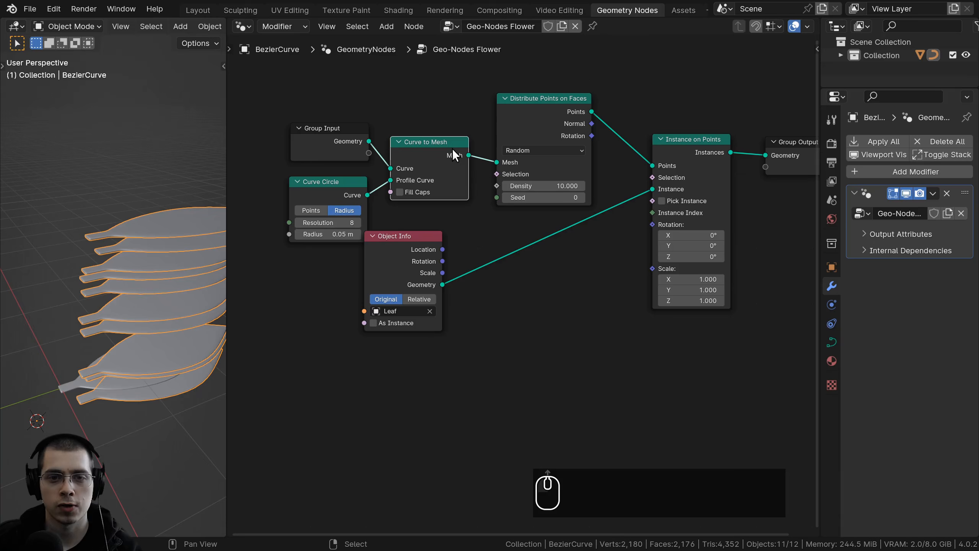
pyautogui.moveTo(534, 98); pyautogui.dragTo(561, 149)
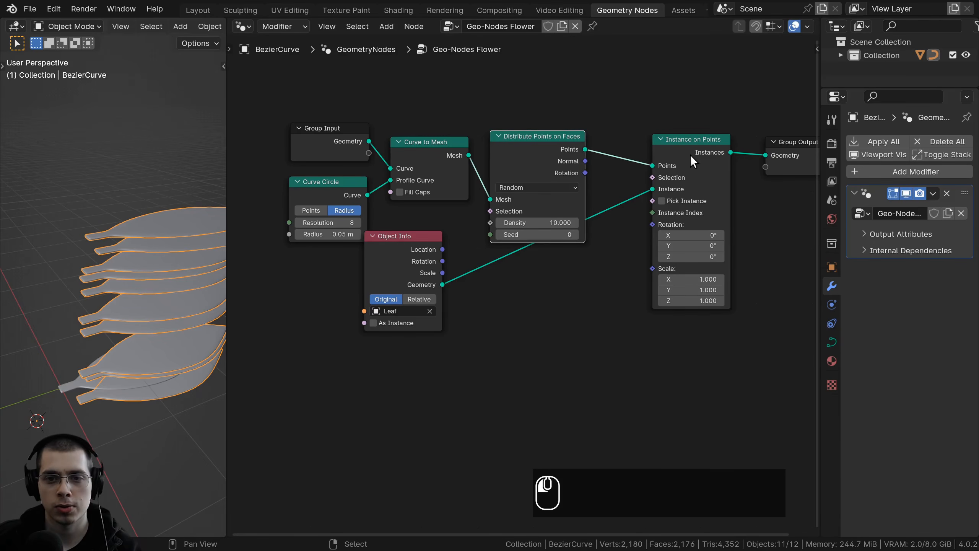
pyautogui.scroll(2, 594, 161)
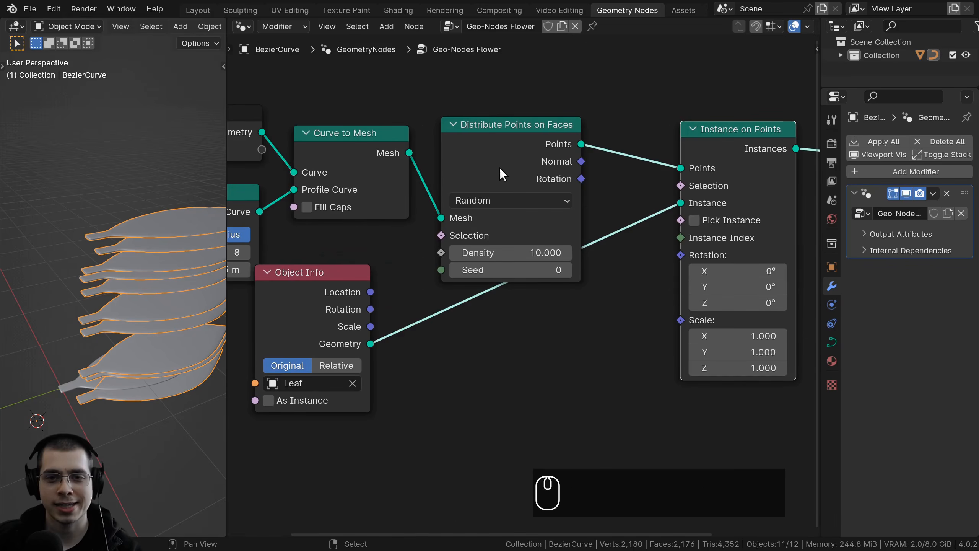
pyautogui.click(488, 130)
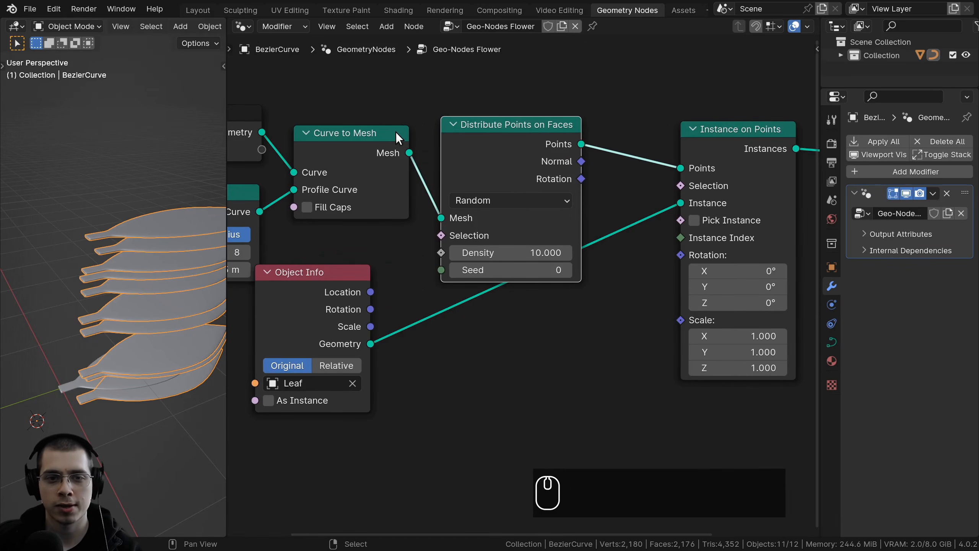
pyautogui.click(394, 154)
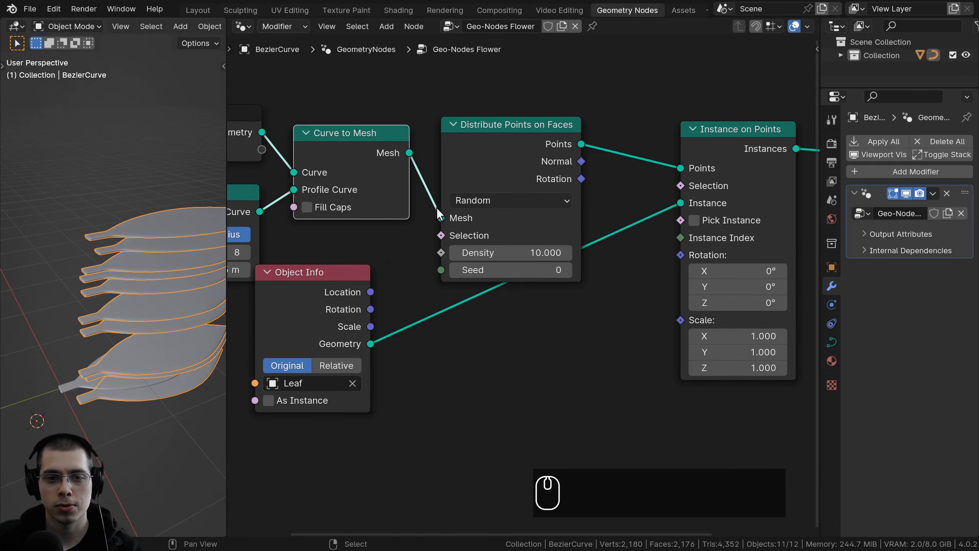
pyautogui.click(491, 156)
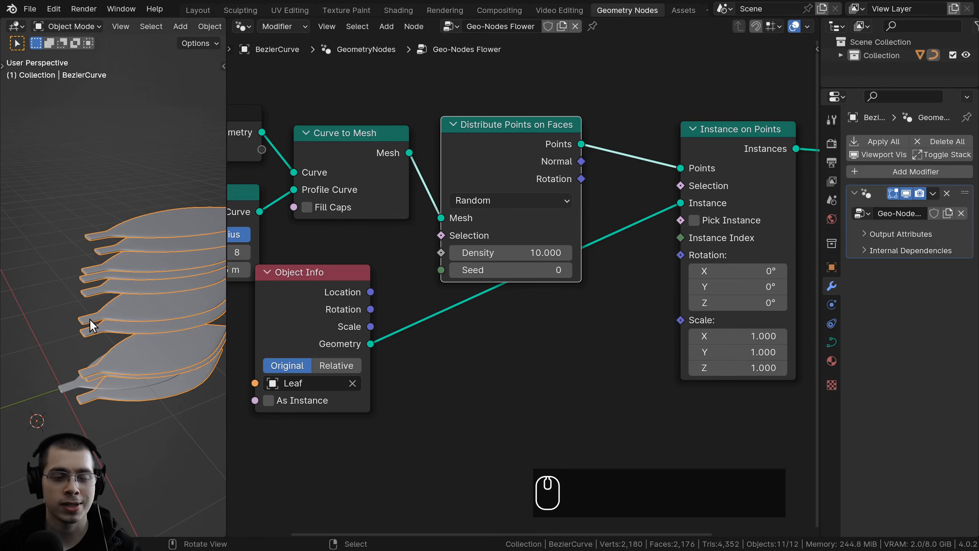
# Step: Nudge Distribute Points on Faces and Instance on Points, and place the Object Info node directly below Curve to Mesh
pyautogui.moveTo(523, 156); pyautogui.dragTo(536, 154)
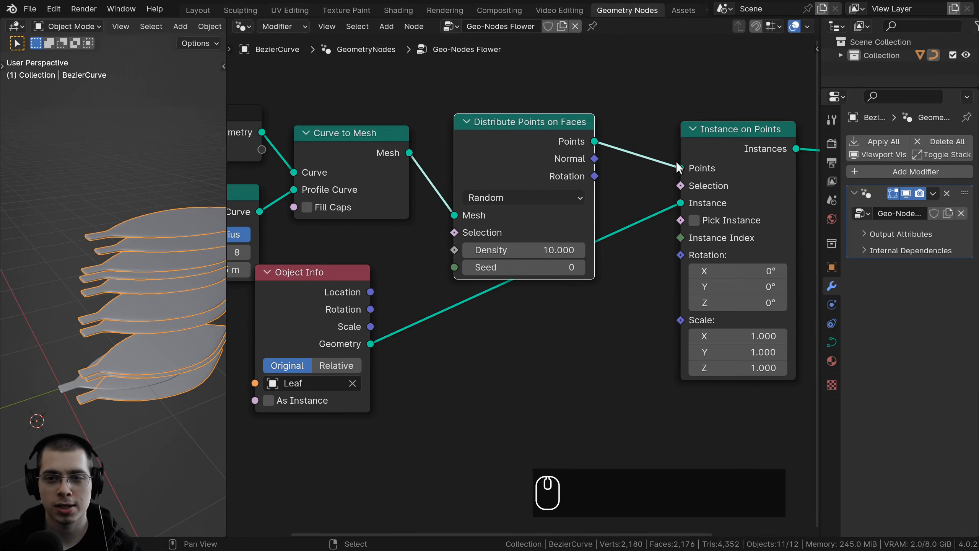
pyautogui.moveTo(718, 152); pyautogui.dragTo(710, 151)
pyautogui.moveTo(681, 148); pyautogui.dragTo(522, 107, button='middle')
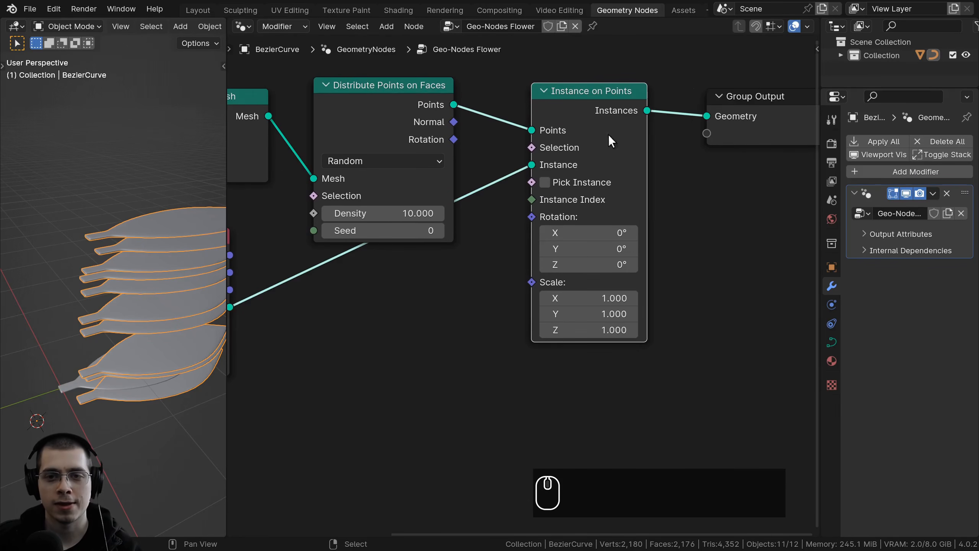
pyautogui.scroll(-1, 608, 135)
pyautogui.moveTo(257, 220); pyautogui.dragTo(370, 211, button='middle')
pyautogui.moveTo(335, 233); pyautogui.dragTo(373, 232)
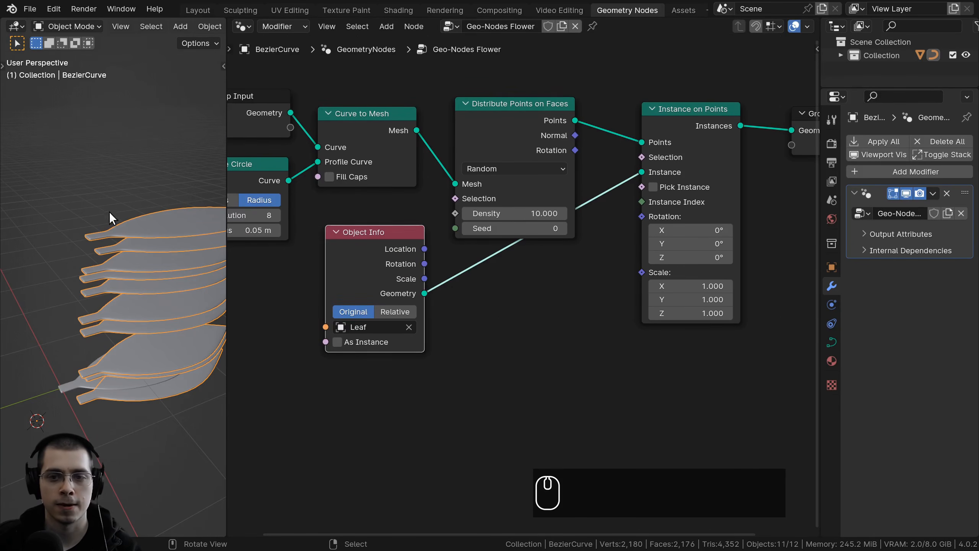
# Step: Try a different Density on Distribute Points on Faces while viewing the leaves from the side
pyautogui.moveTo(109, 327); pyautogui.dragTo(88, 376, button='middle')
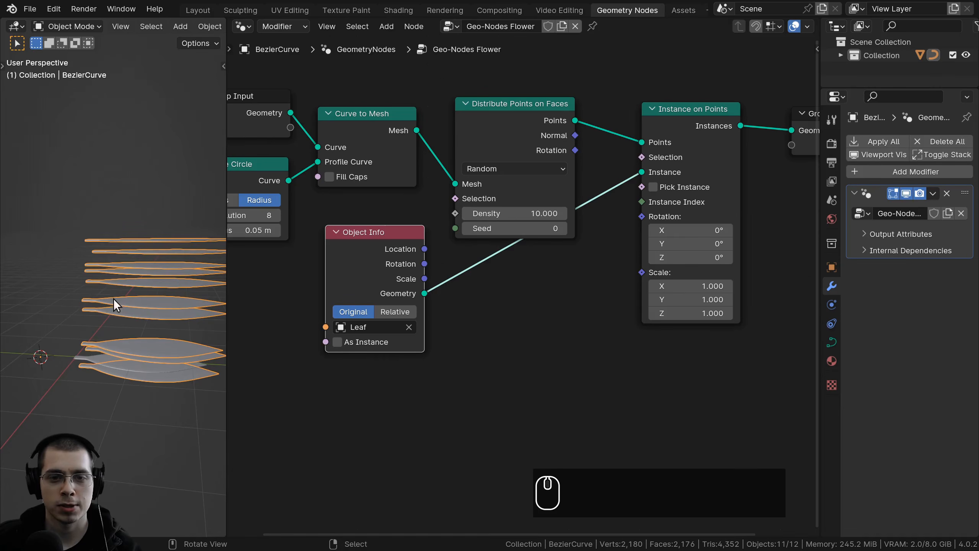
pyautogui.scroll(2, 113, 299)
pyautogui.scroll(1, 326, 281)
pyautogui.moveTo(496, 213); pyautogui.dragTo(643, 207)
pyautogui.press('Escape')
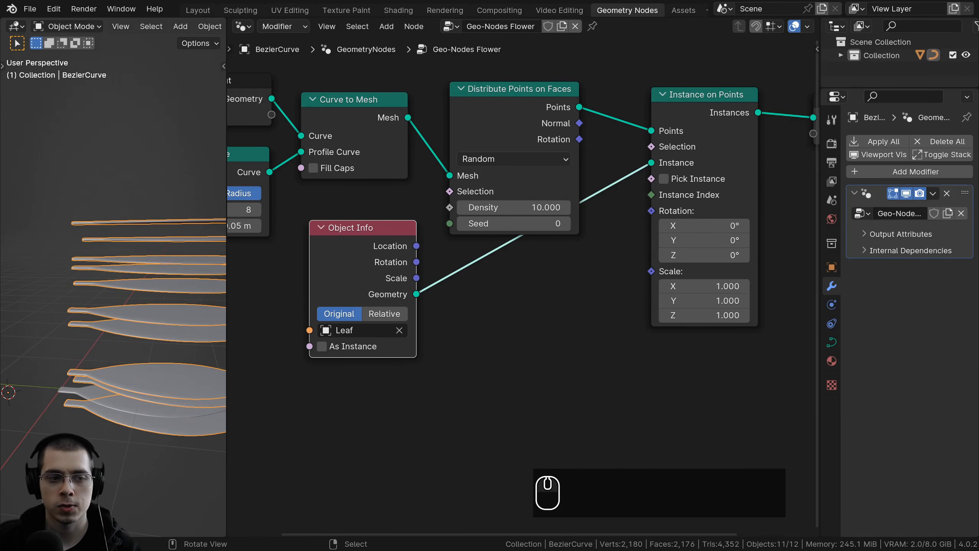
# Step: Move the Object Info node below Distribute Points on Faces and shift Curve to Mesh slightly upward
pyautogui.scroll(-2, 454, 278)
pyautogui.moveTo(414, 262); pyautogui.dragTo(493, 287)
pyautogui.scroll(-1, 67, 198)
pyautogui.moveTo(509, 257); pyautogui.dragTo(504, 264, button='middle')
pyautogui.moveTo(484, 278); pyautogui.dragTo(494, 278)
pyautogui.moveTo(389, 171)
pyautogui.mouseDown()
pyautogui.moveTo(415, 115)
pyautogui.moveTo(579, 96)
pyautogui.moveTo(691, 179)
pyautogui.moveTo(428, 118)
pyautogui.moveTo(424, 154)
pyautogui.moveTo(388, 156)
pyautogui.mouseUp()
pyautogui.click(379, 166)
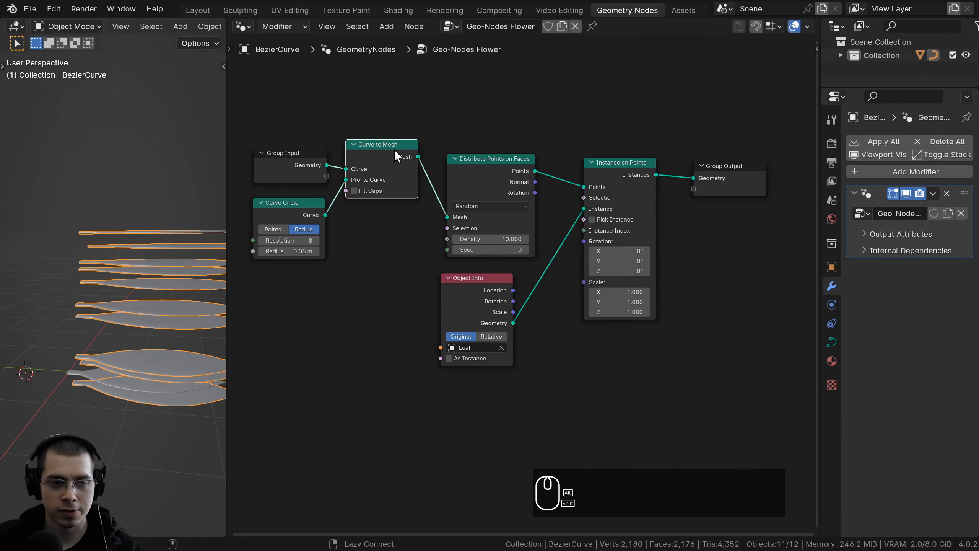
# Step: Connect the Curve to Mesh output directly to the Group Output to preview the stem without leaf instances
pyautogui.keyDown('alt'); pyautogui.keyDown('shift'); pyautogui.click(394, 149); pyautogui.keyUp('shift'); pyautogui.keyUp('alt')
pyautogui.moveTo(608, 129); pyautogui.dragTo(551, 139, button='middle')
pyautogui.scroll(1, 551, 139)
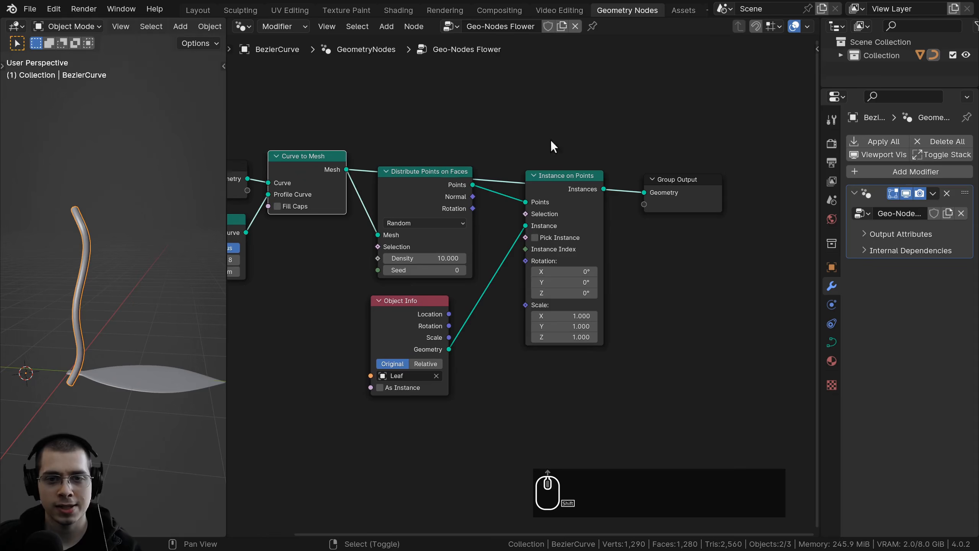
# Step: Alternate the Group Output source between Instance on Points and Curve to Mesh, ending with Instance on Points connected
pyautogui.keyDown('alt'); pyautogui.keyDown('shift'); pyautogui.click(561, 177); pyautogui.keyUp('shift'); pyautogui.keyUp('alt')
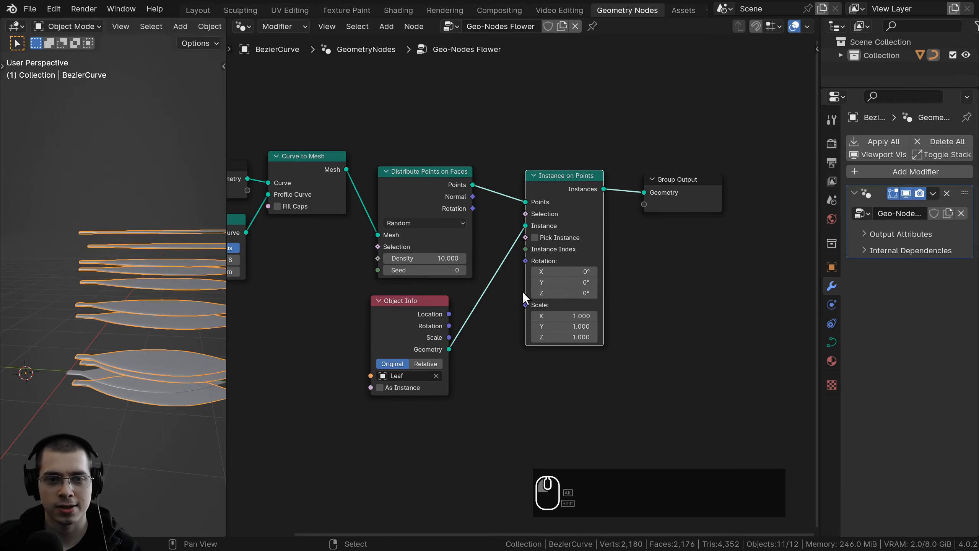
pyautogui.keyDown('alt'); pyautogui.keyDown('shift'); pyautogui.click(344, 168); pyautogui.keyUp('shift'); pyautogui.keyUp('alt')
pyautogui.keyDown('alt'); pyautogui.keyDown('shift'); pyautogui.click(554, 188); pyautogui.keyUp('shift'); pyautogui.keyUp('alt')
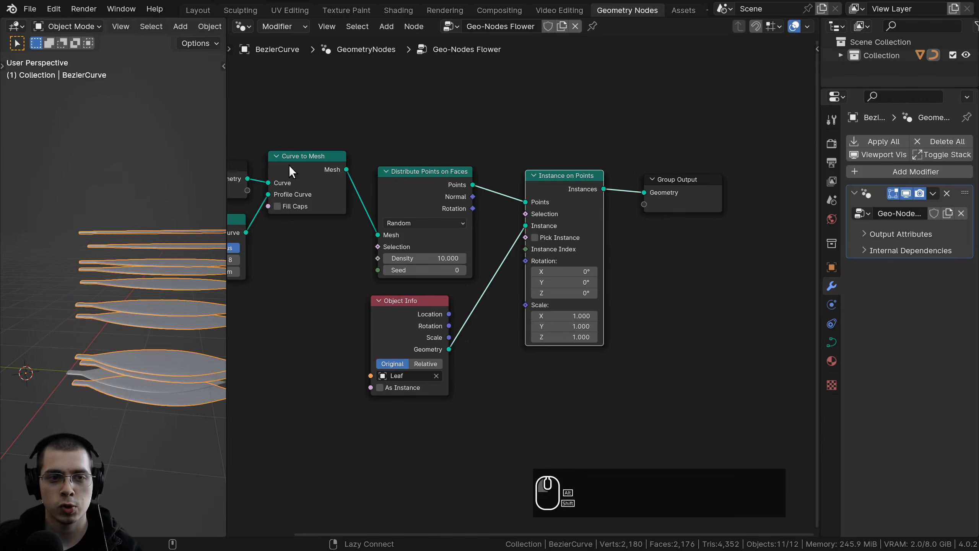
pyautogui.keyDown('alt'); pyautogui.keyDown('shift'); pyautogui.click(315, 170); pyautogui.keyUp('shift'); pyautogui.keyUp('alt')
pyautogui.keyDown('alt'); pyautogui.keyDown('shift'); pyautogui.click(559, 190); pyautogui.keyUp('shift'); pyautogui.keyUp('alt')
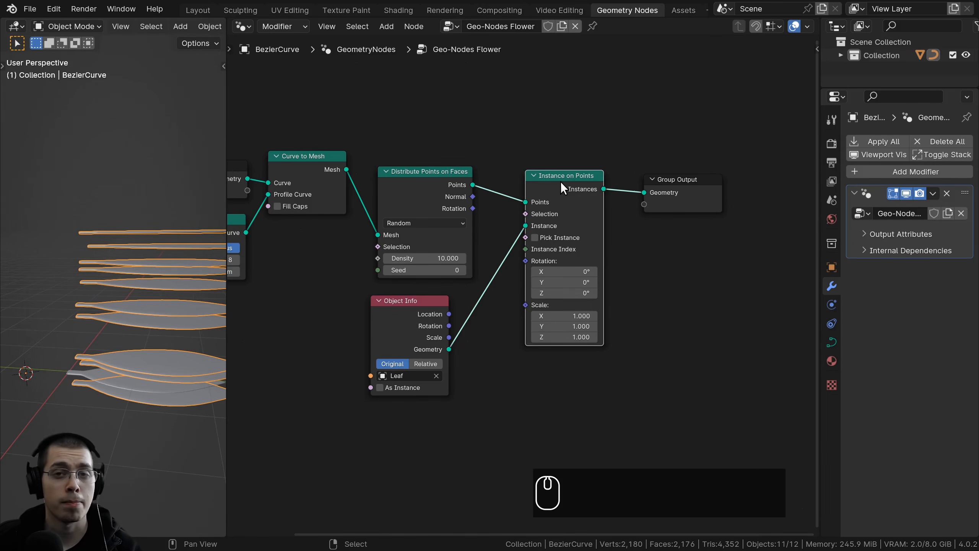
# Step: Add a Join Geometry node between Instance on Points and Group Output and level it with the link
pyautogui.scroll(1, 555, 145)
pyautogui.hotkey('shift', 'a')
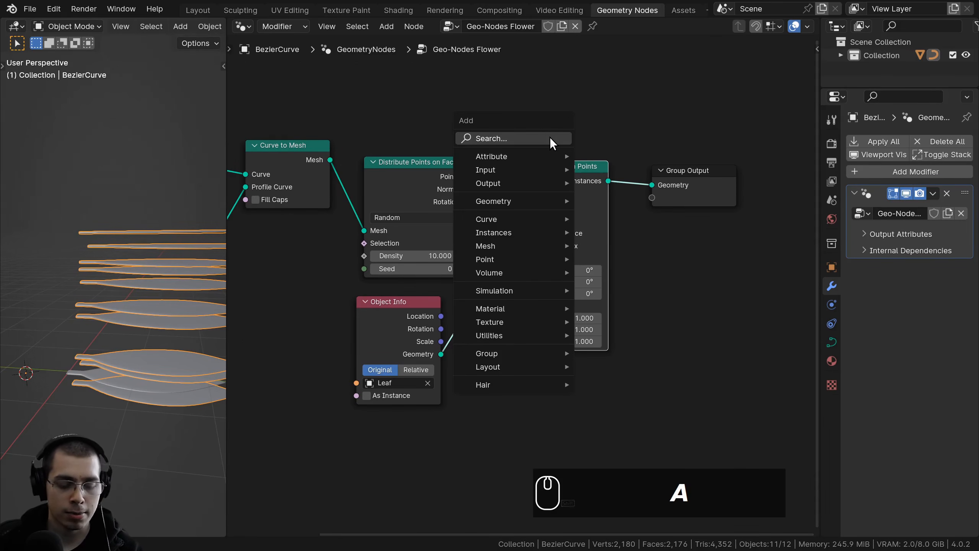
pyautogui.write('join')
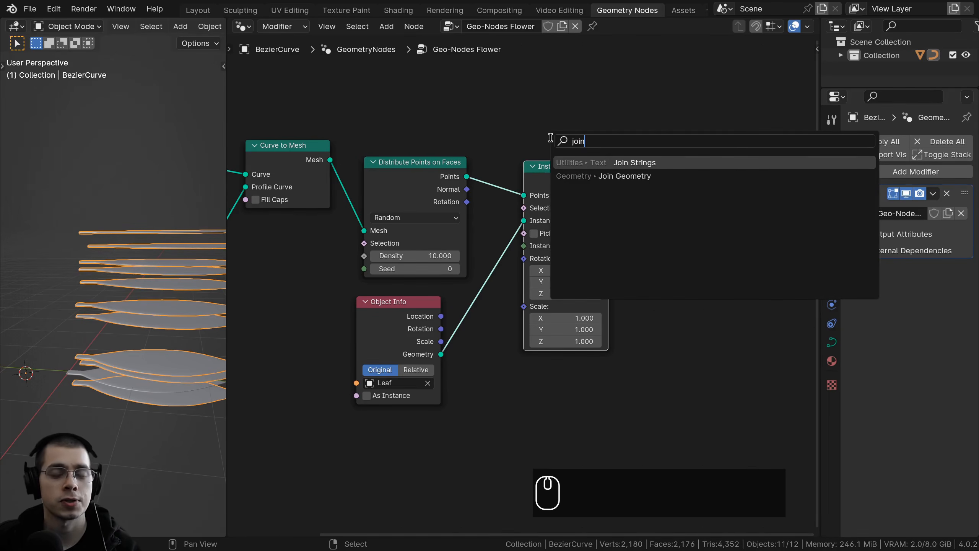
pyautogui.click(564, 176)
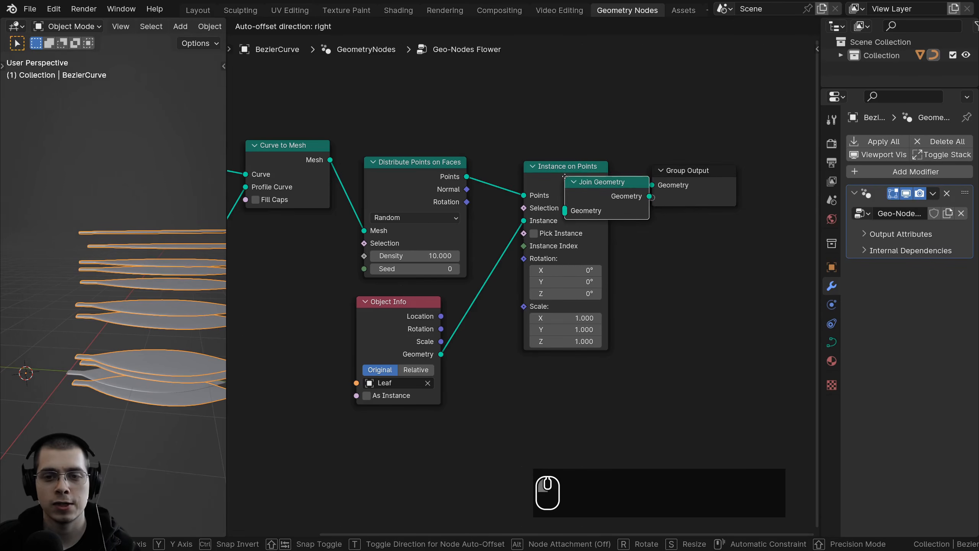
pyautogui.click(644, 156)
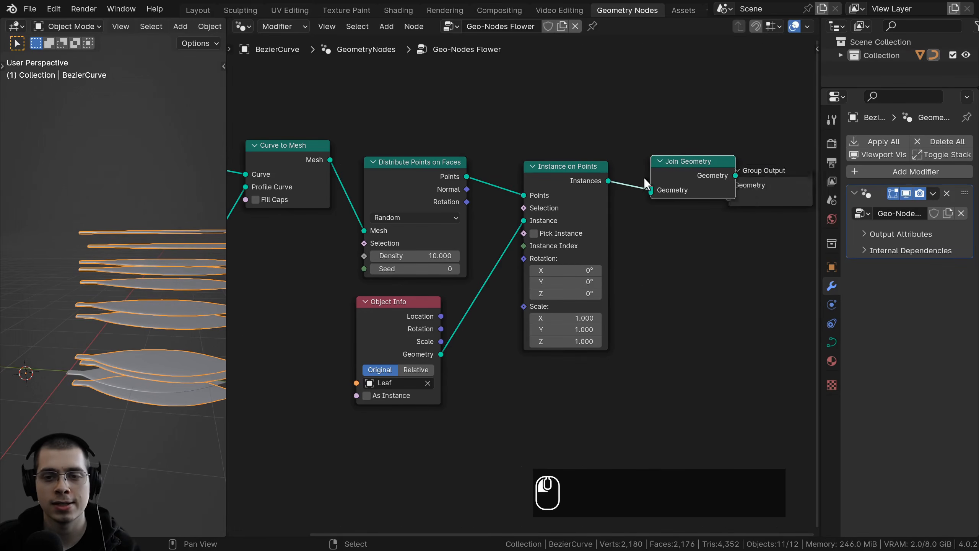
pyautogui.click(546, 182)
pyautogui.scroll(3, 512, 171)
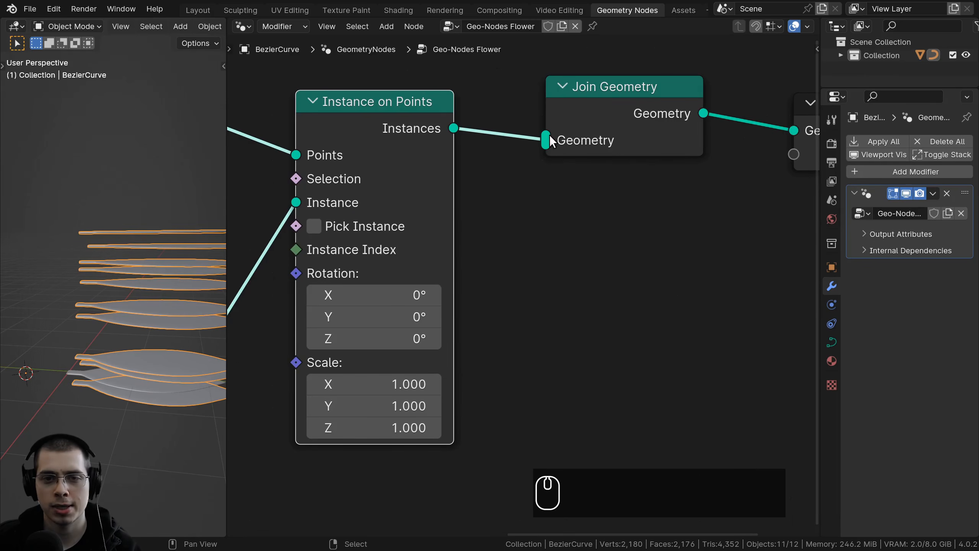
pyautogui.scroll(-2, 437, 154)
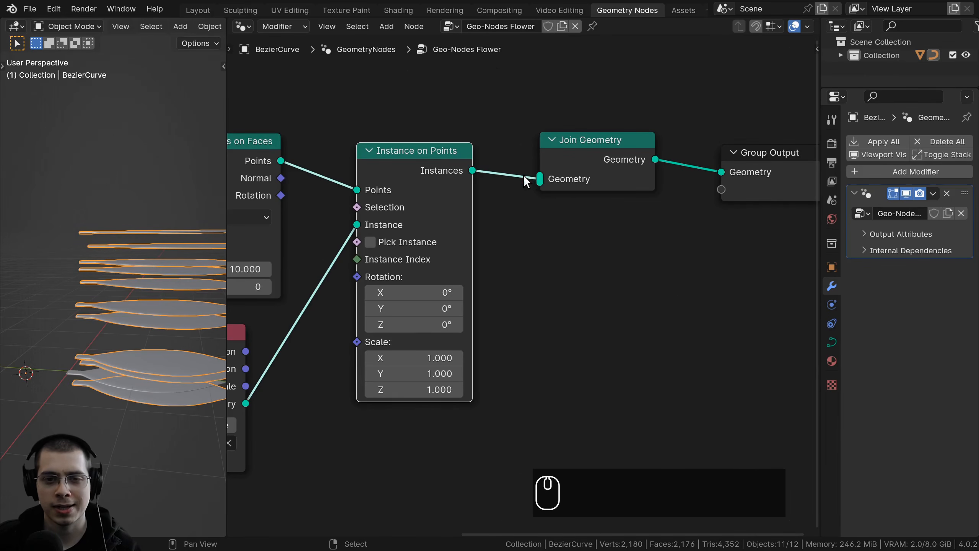
pyautogui.moveTo(555, 160); pyautogui.dragTo(558, 153)
pyautogui.scroll(-2, 412, 156)
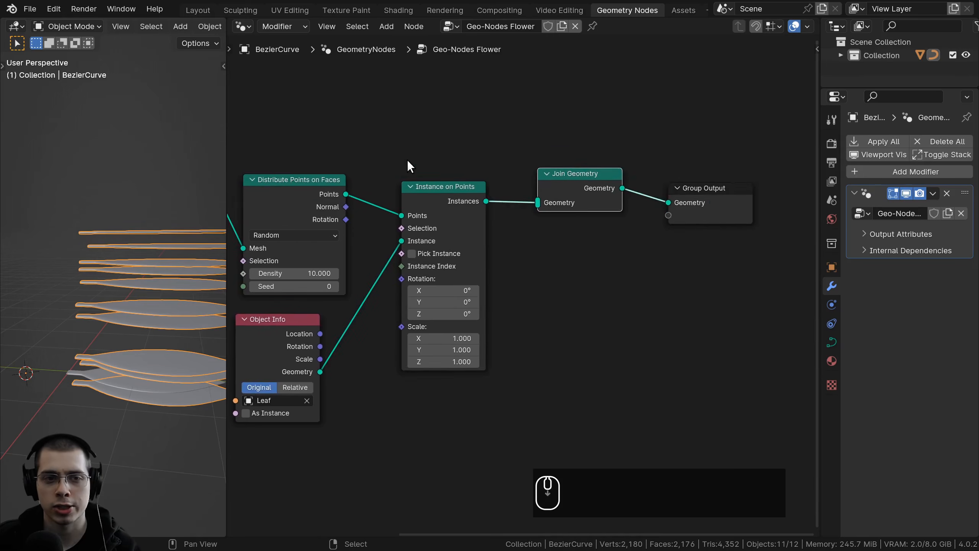
# Step: Preview the Curve to Mesh stem on its own, and return the Group Output to the Join Geometry result
pyautogui.moveTo(407, 159); pyautogui.dragTo(528, 176, button='middle')
pyautogui.moveTo(356, 177); pyautogui.dragTo(416, 170, button='middle')
pyautogui.moveTo(350, 177); pyautogui.dragTo(341, 169)
pyautogui.moveTo(351, 180); pyautogui.dragTo(334, 185, button='middle')
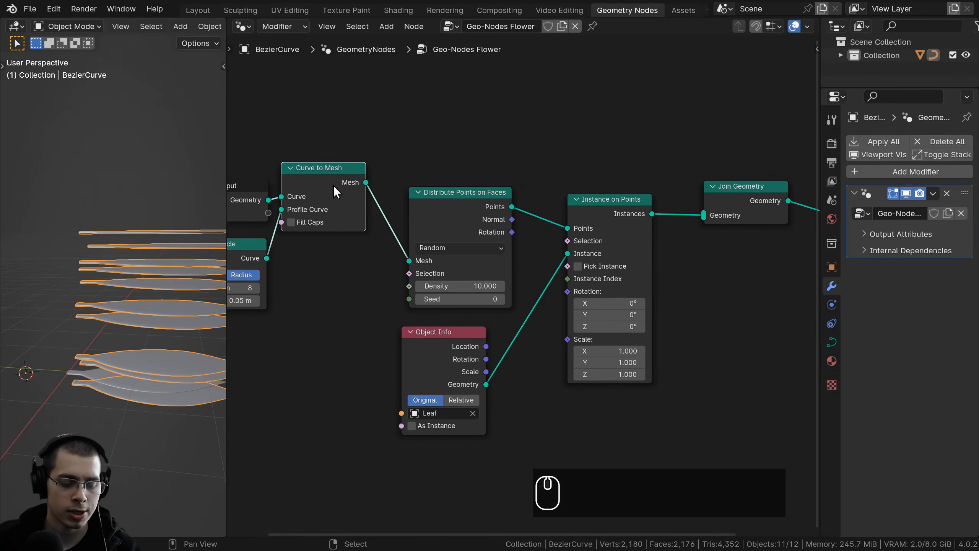
pyautogui.keyDown('ctrl'); pyautogui.keyDown('shift'); pyautogui.click(336, 181); pyautogui.keyUp('shift'); pyautogui.keyUp('ctrl')
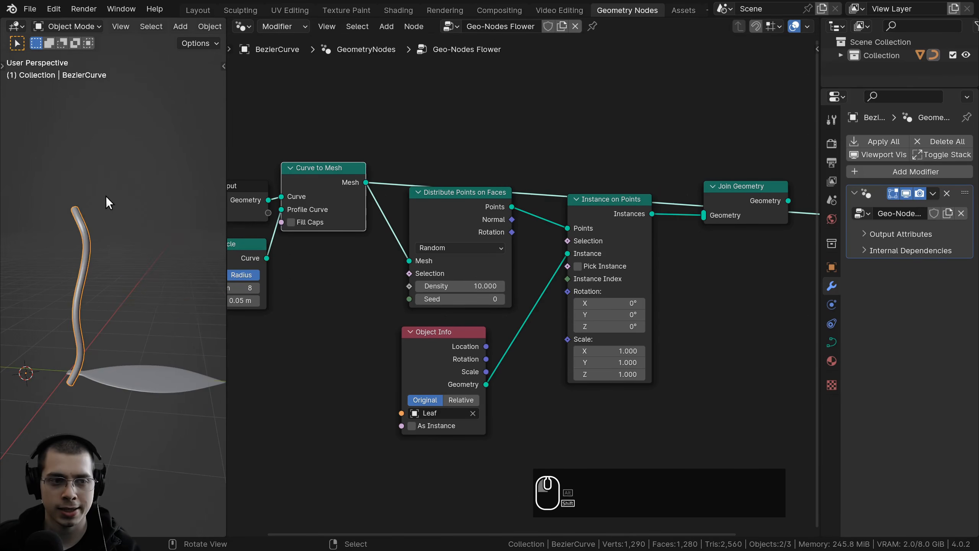
pyautogui.keyDown('shift'); pyautogui.moveTo(94, 255); pyautogui.dragTo(123, 251, button='middle'); pyautogui.keyUp('shift')
pyautogui.scroll(1, 80, 327)
pyautogui.moveTo(436, 286); pyautogui.dragTo(371, 297, button='middle')
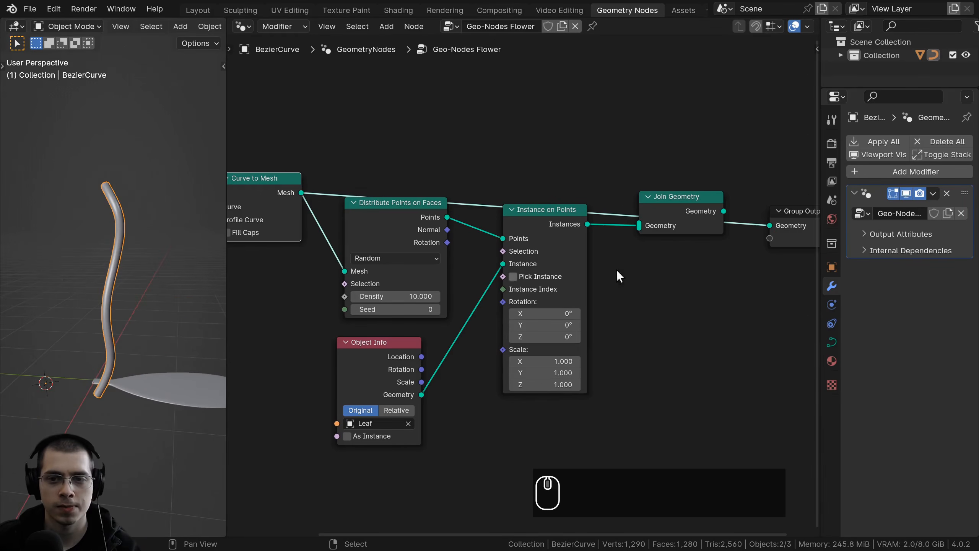
pyautogui.keyDown('ctrl'); pyautogui.keyDown('shift'); pyautogui.click(678, 199); pyautogui.keyUp('shift'); pyautogui.keyUp('ctrl')
# Step: Connect the Mesh output of Curve to Mesh to Join Geometry and inspect the combined stem and leaves
pyautogui.moveTo(269, 184); pyautogui.dragTo(279, 185, button='middle')
pyautogui.click(278, 185)
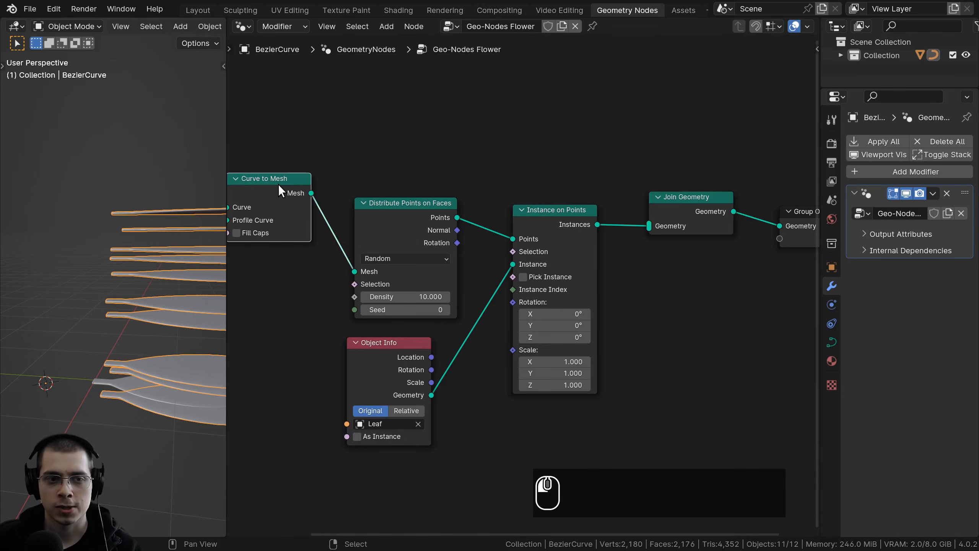
pyautogui.moveTo(310, 192); pyautogui.dragTo(649, 226)
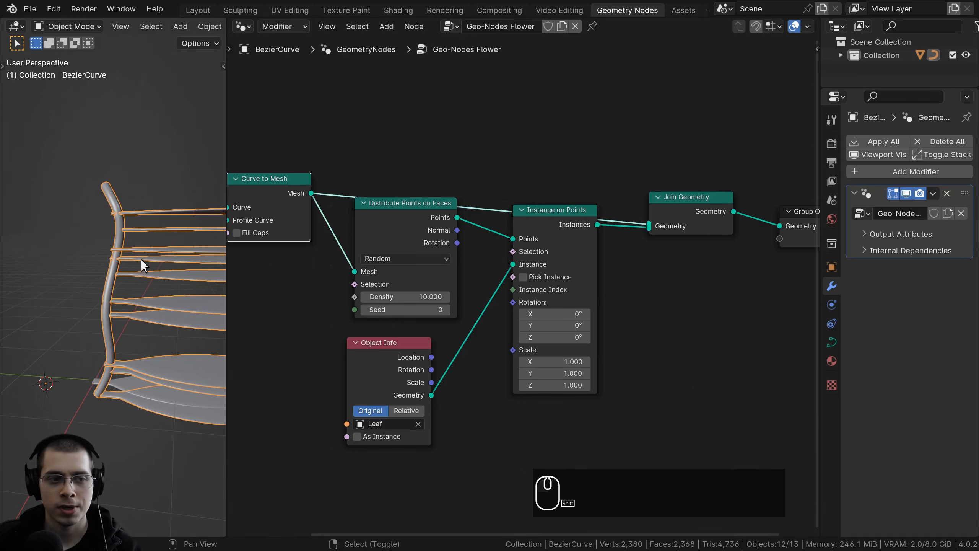
pyautogui.moveTo(141, 259); pyautogui.dragTo(160, 208, button='middle')
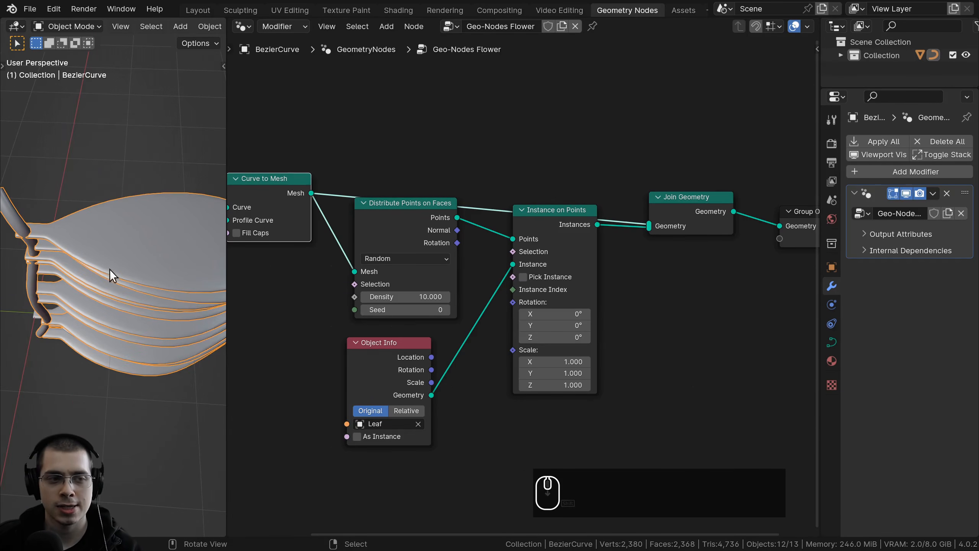
pyautogui.moveTo(110, 270); pyautogui.dragTo(154, 216, button='middle')
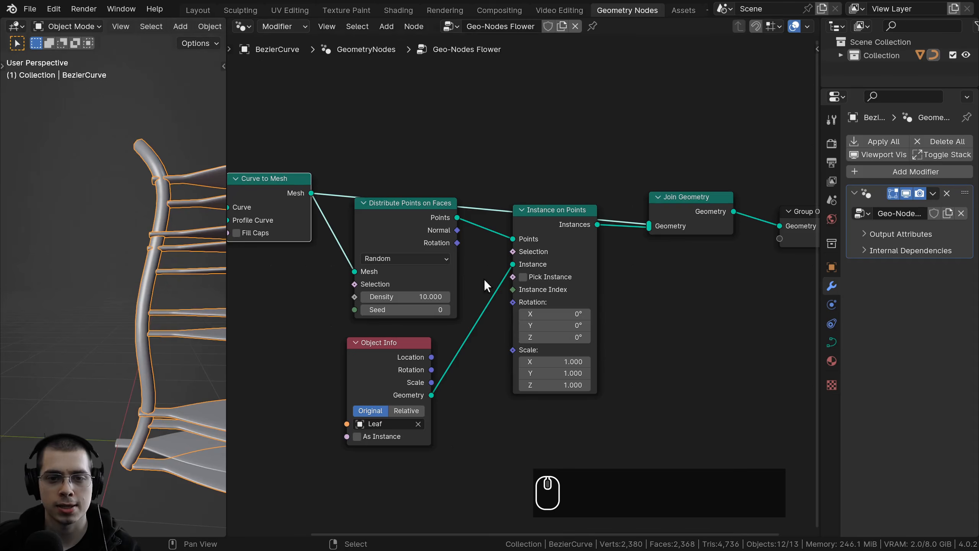
# Step: Arrange Distribute Points on Faces, Object Info and Instance on Points below the link from Curve to Mesh to Join Geometry
pyautogui.scroll(-2, 570, 367)
pyautogui.moveTo(604, 383); pyautogui.dragTo(424, 250)
pyautogui.press('g')
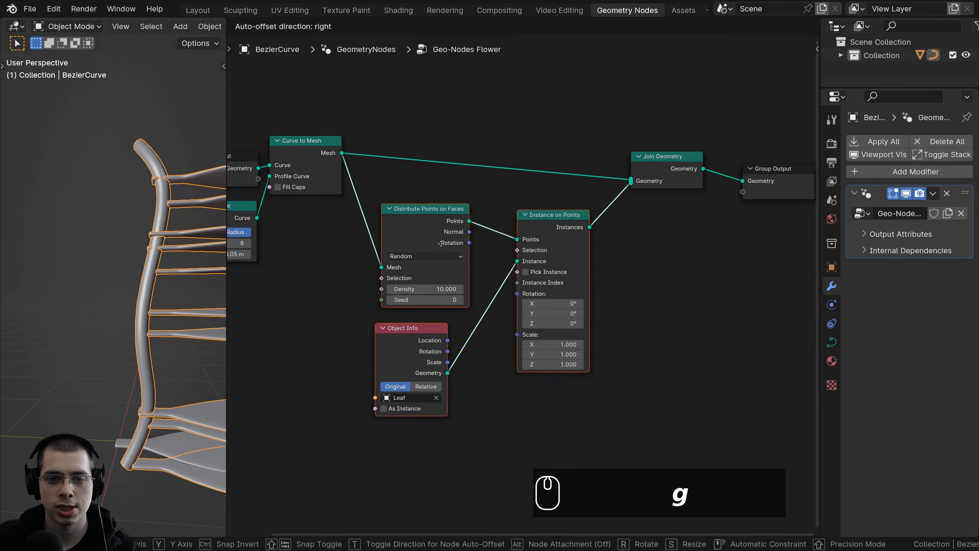
pyautogui.click(441, 248)
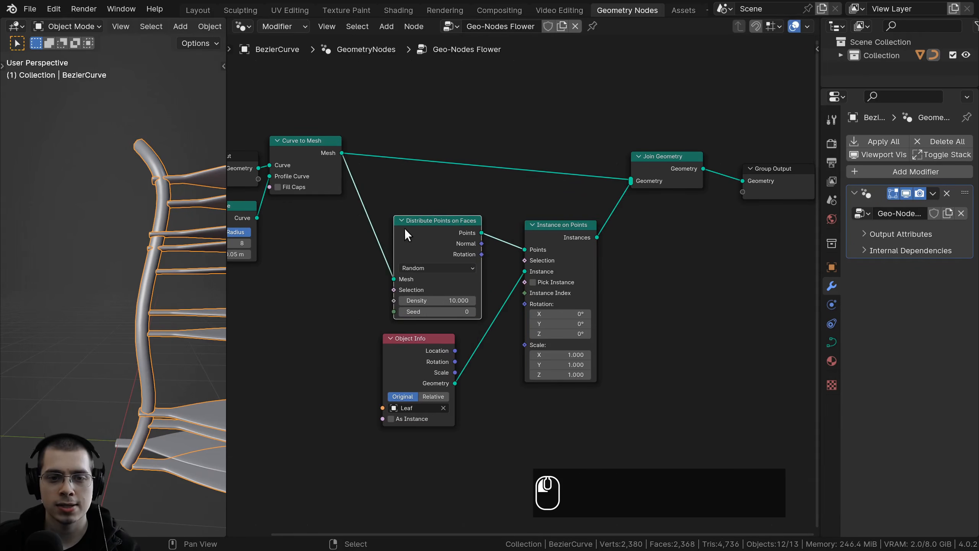
pyautogui.press('g')
pyautogui.click(589, 441)
pyautogui.moveTo(554, 233); pyautogui.dragTo(529, 237)
pyautogui.moveTo(410, 226); pyautogui.dragTo(397, 232)
pyautogui.moveTo(376, 226); pyautogui.dragTo(407, 235, button='middle')
pyautogui.scroll(-1, 406, 234)
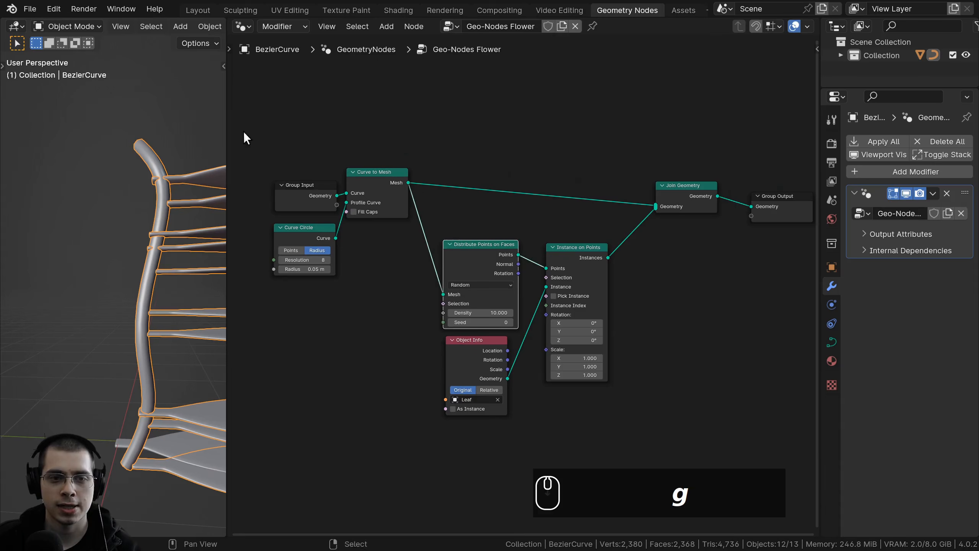
# Step: Shift Group Input, Curve Circle and Curve to Mesh slightly downward, and move Group Output closer to Join Geometry
pyautogui.moveTo(245, 138); pyautogui.dragTo(400, 279)
pyautogui.press('g')
pyautogui.click(371, 137)
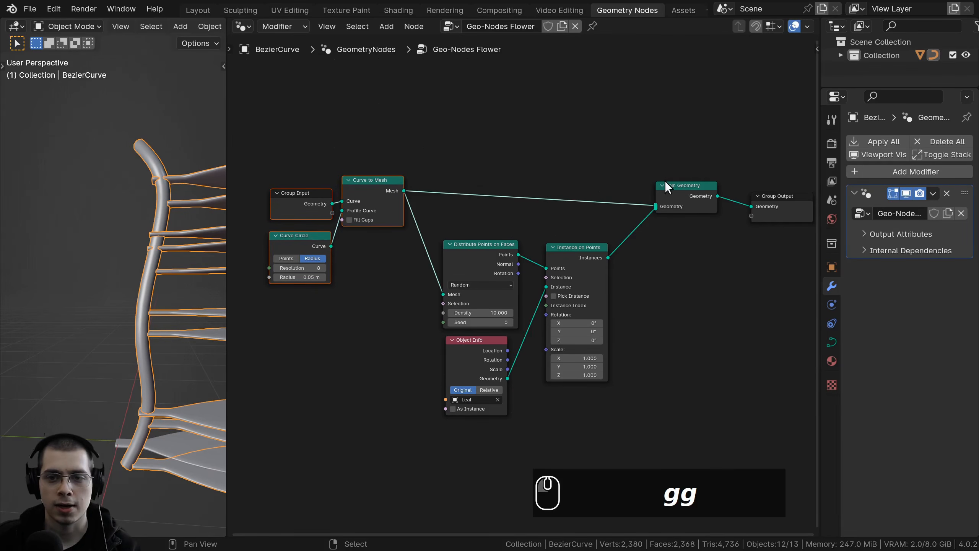
pyautogui.press('g')
pyautogui.click(779, 206)
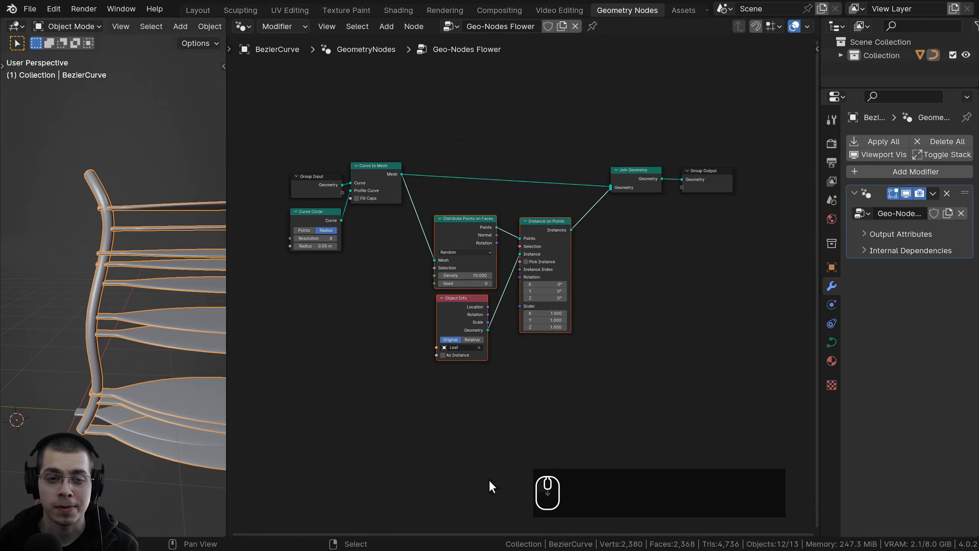
# Step: Enclose Distribute Points on Faces, Object Info and Instance on Points in a shared frame
pyautogui.scroll(-3, 547, 211)
pyautogui.scroll(1, 548, 211)
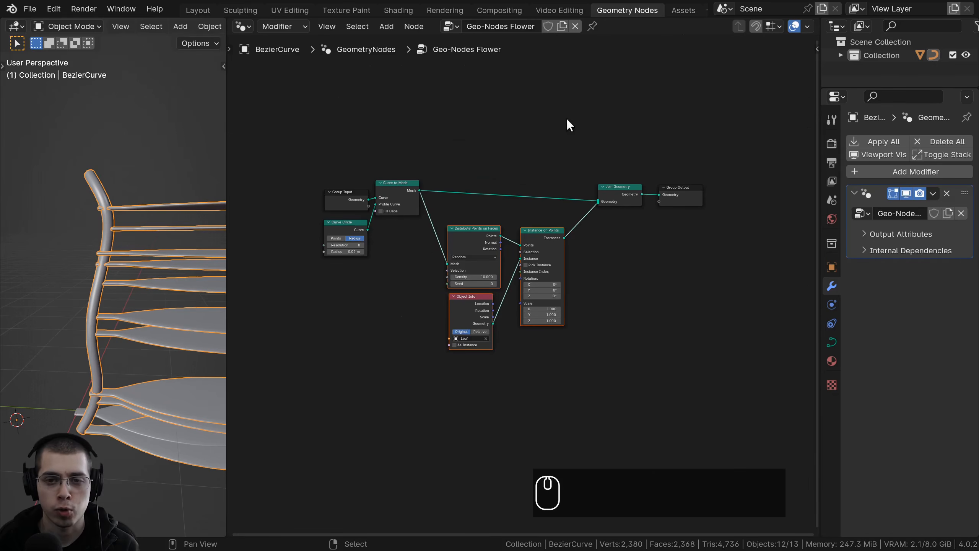
pyautogui.scroll(-2, 395, 299)
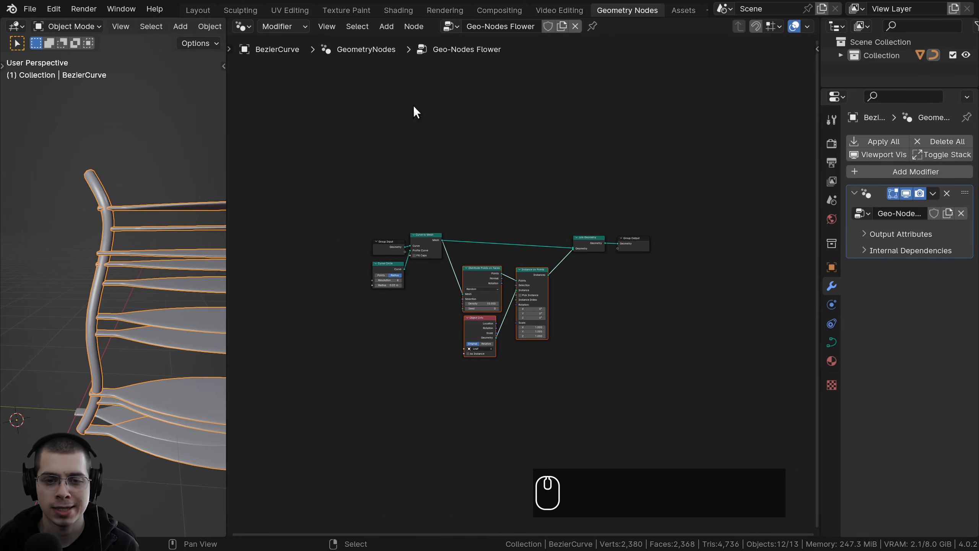
pyautogui.scroll(3, 578, 220)
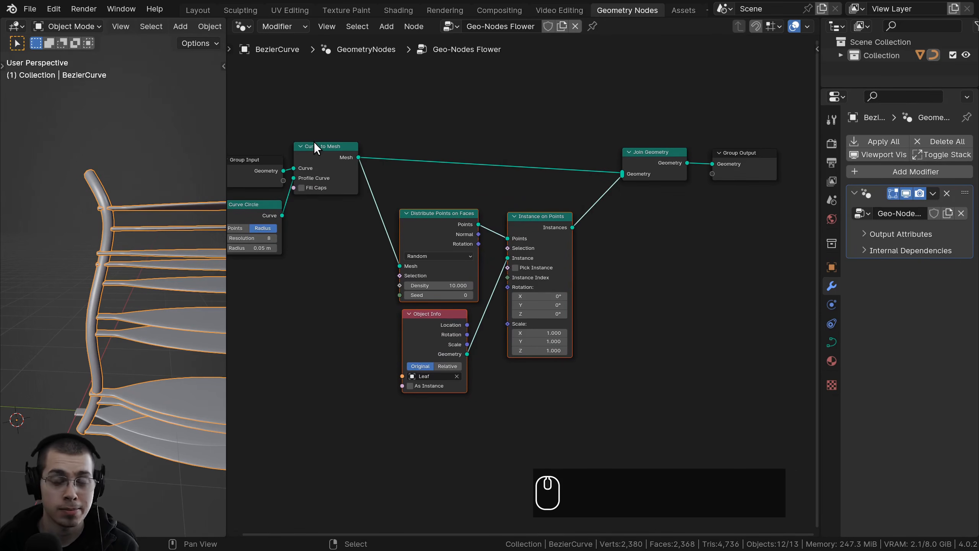
pyautogui.press('Home')
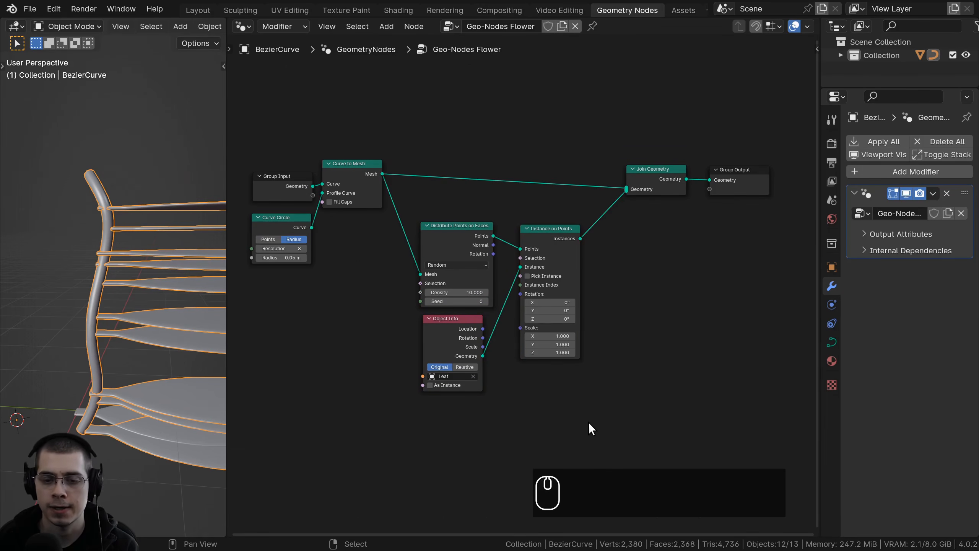
pyautogui.moveTo(601, 426); pyautogui.dragTo(411, 238)
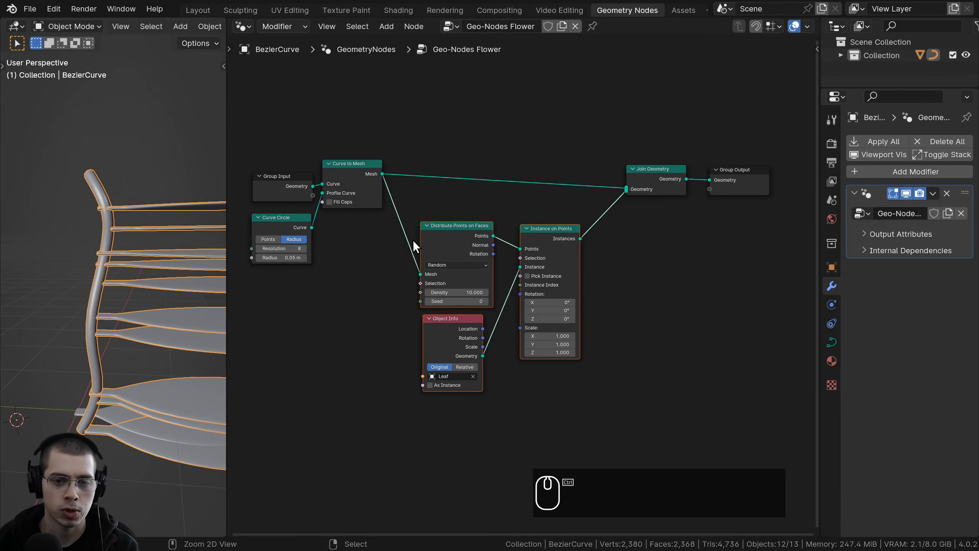
pyautogui.hotkey('ctrl', 'j')
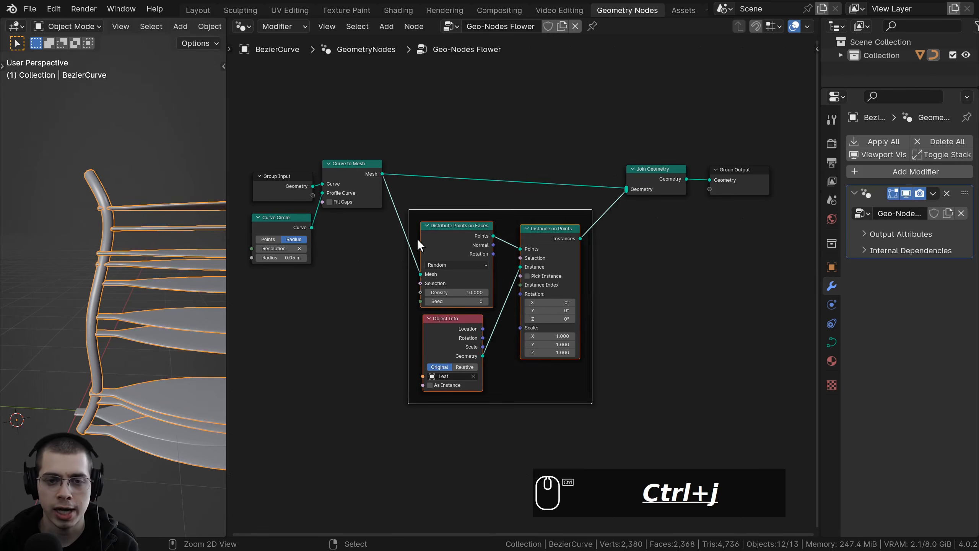
pyautogui.scroll(1, 468, 217)
pyautogui.moveTo(474, 211); pyautogui.dragTo(480, 217)
# Step: Add an empty Frame node above the node links and delete it
pyautogui.hotkey('shift', 'a')
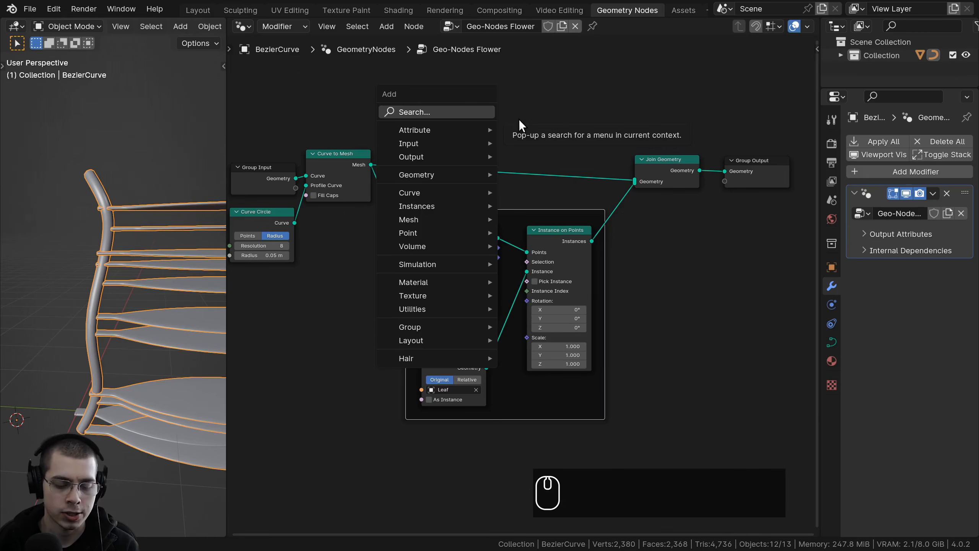
pyautogui.write('j')
pyautogui.press('BackSpace')
pyautogui.write('fram')
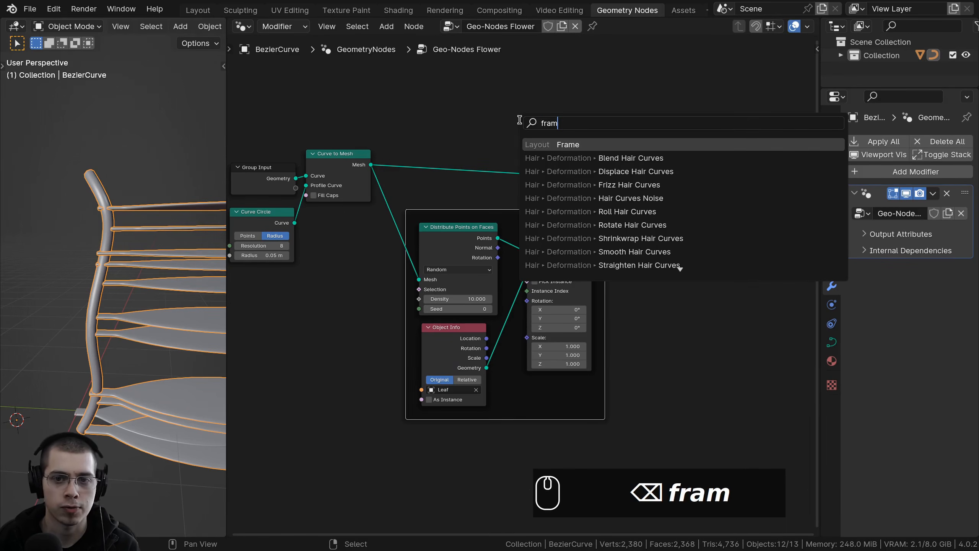
pyautogui.press('Return')
pyautogui.click(373, 158)
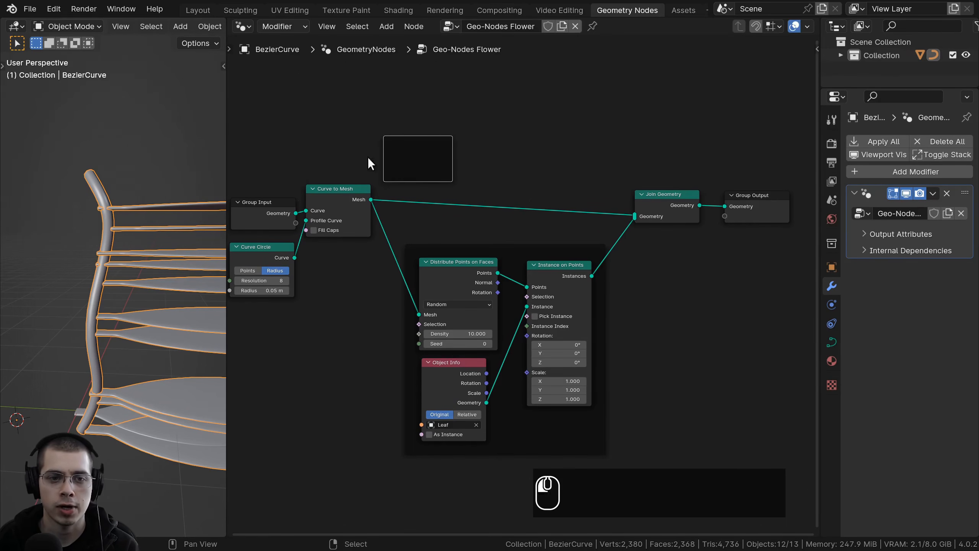
pyautogui.moveTo(326, 193)
pyautogui.mouseDown()
pyautogui.moveTo(418, 151)
pyautogui.moveTo(333, 175)
pyautogui.moveTo(345, 164)
pyautogui.moveTo(336, 195)
pyautogui.mouseUp()
pyautogui.press('x')
# Step: Label the frame around Distribute Points on Faces, Object Info and Instance on Points as "Leaves on Stem"
pyautogui.moveTo(483, 317); pyautogui.dragTo(466, 300, button='middle')
pyautogui.click(479, 233)
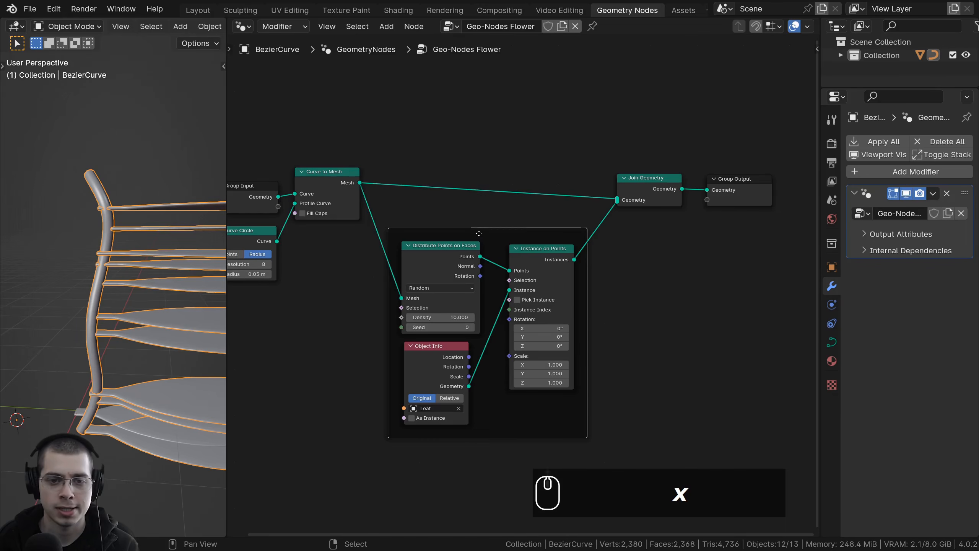
pyautogui.moveTo(500, 241)
pyautogui.mouseDown()
pyautogui.moveTo(593, 300)
pyautogui.moveTo(515, 238)
pyautogui.mouseUp()
pyautogui.moveTo(500, 288); pyautogui.dragTo(492, 252, button='middle')
pyautogui.scroll(1, 493, 254)
pyautogui.press('g')
pyautogui.click(503, 200)
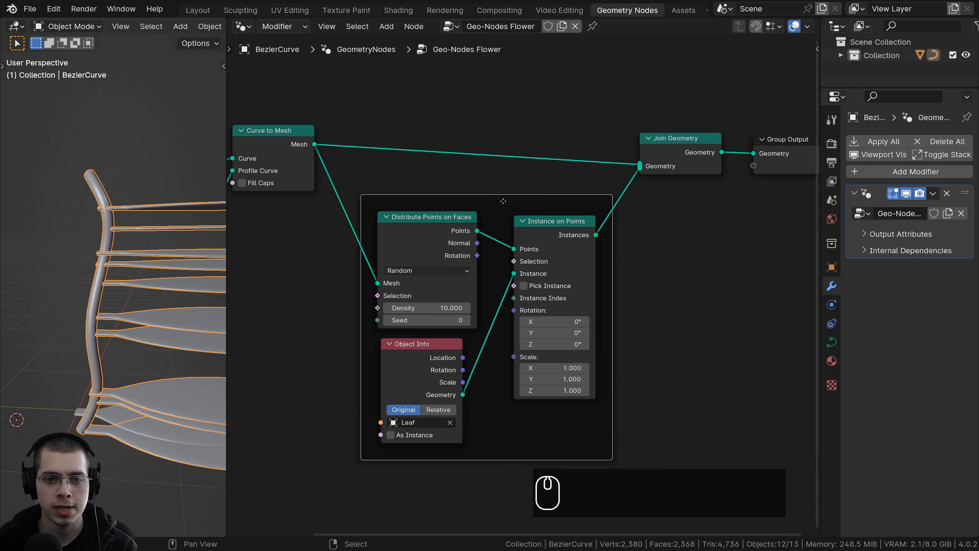
pyautogui.press('F2')
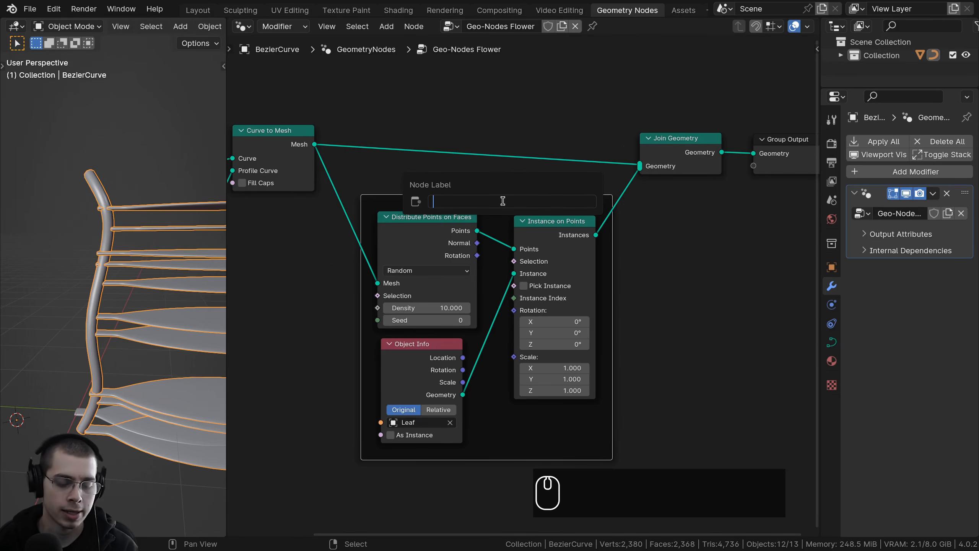
pyautogui.write('Leaves on Stem')
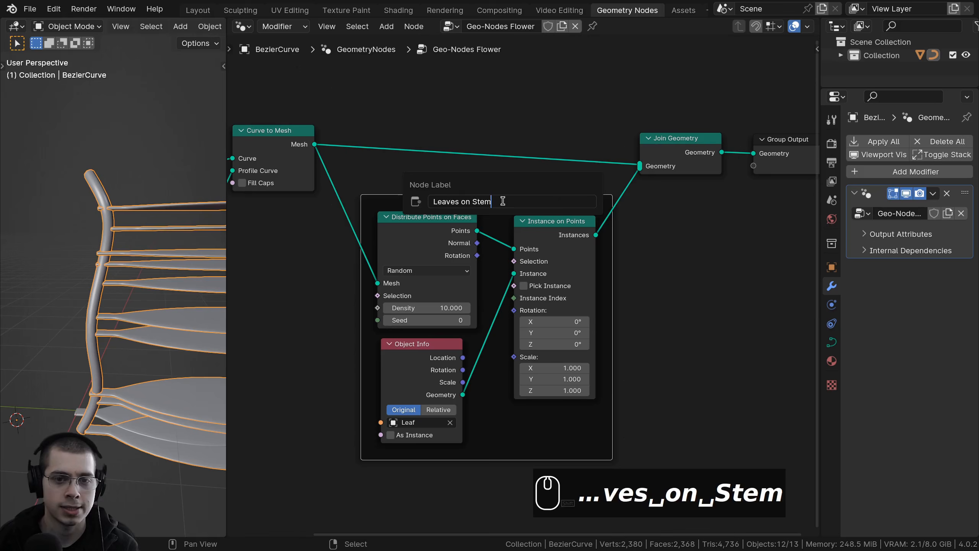
pyautogui.press('Return')
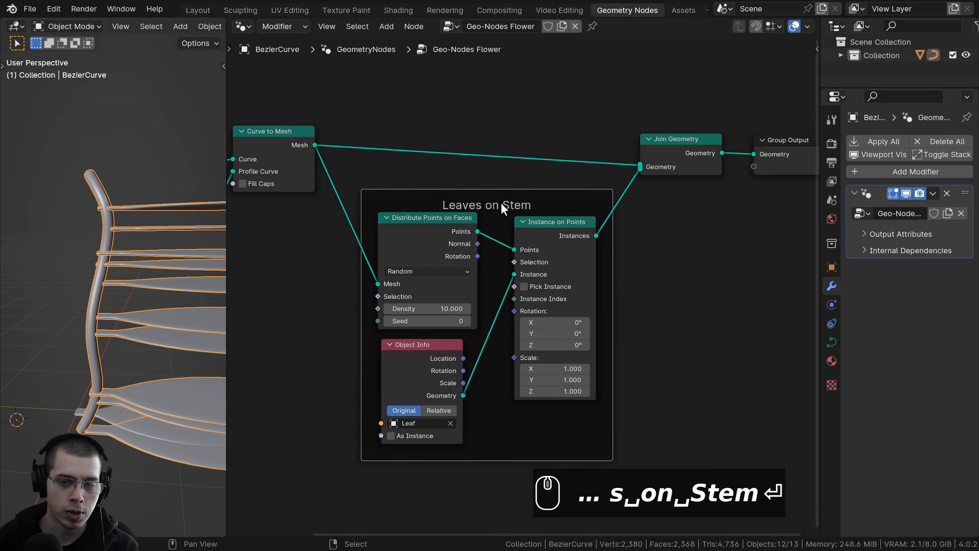
# Step: Examine the name, label and color settings of the Leaves on Stem frame, and deselect all nodes
pyautogui.press('n')
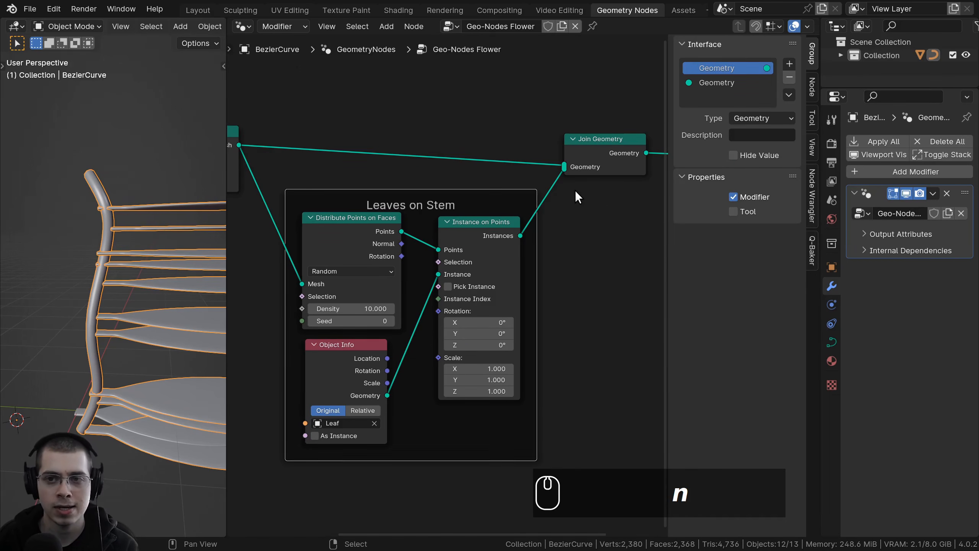
pyautogui.click(811, 87)
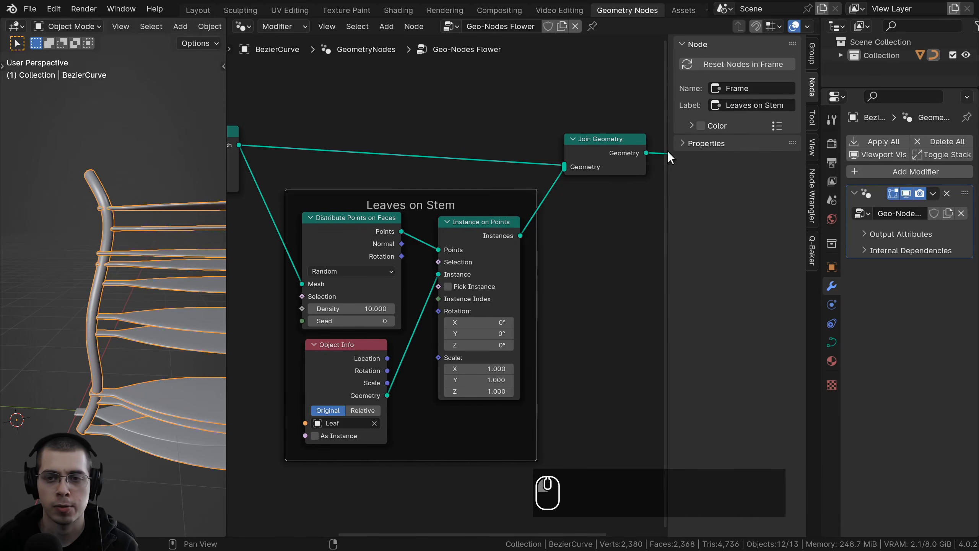
pyautogui.moveTo(488, 139); pyautogui.dragTo(473, 177, button='middle')
pyautogui.press('n')
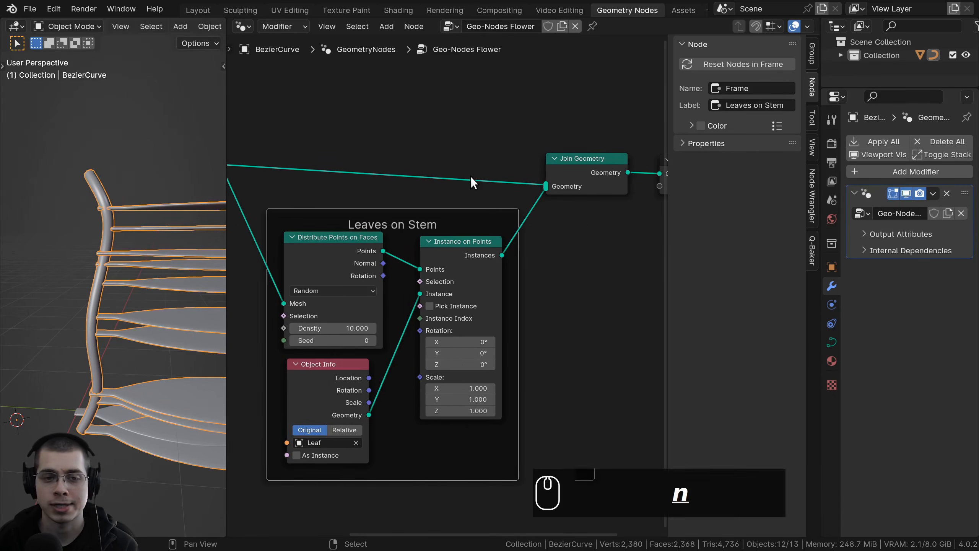
pyautogui.scroll(-2, 476, 231)
pyautogui.press('a')
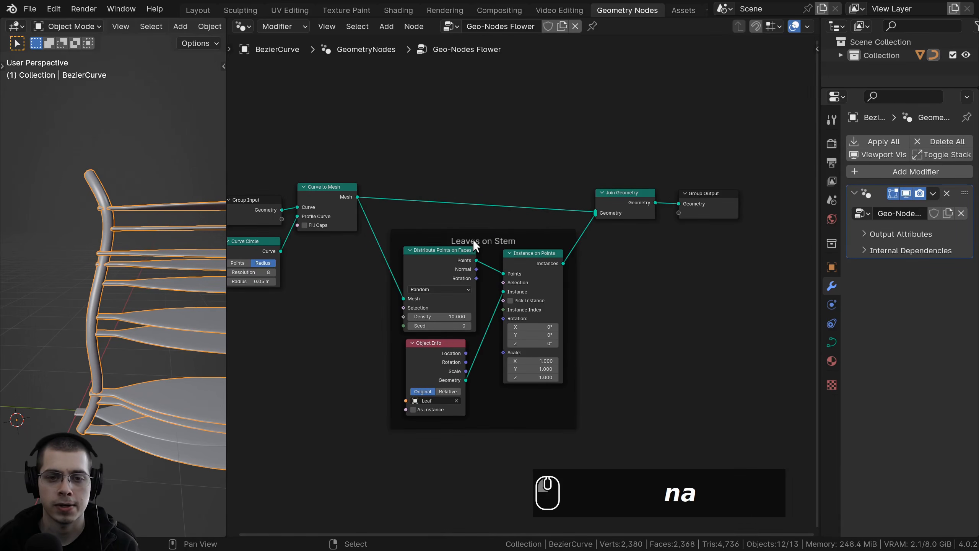
pyautogui.moveTo(473, 240); pyautogui.dragTo(471, 240)
pyautogui.press('a')
# Step: Examine where the leaf instances attach along the stem and how they are spaced
pyautogui.moveTo(486, 197); pyautogui.dragTo(510, 172, button='middle')
pyautogui.moveTo(119, 286); pyautogui.dragTo(151, 279, button='middle')
pyautogui.scroll(-4, 126, 308)
pyautogui.scroll(5, 152, 280)
pyautogui.scroll(3, 139, 223)
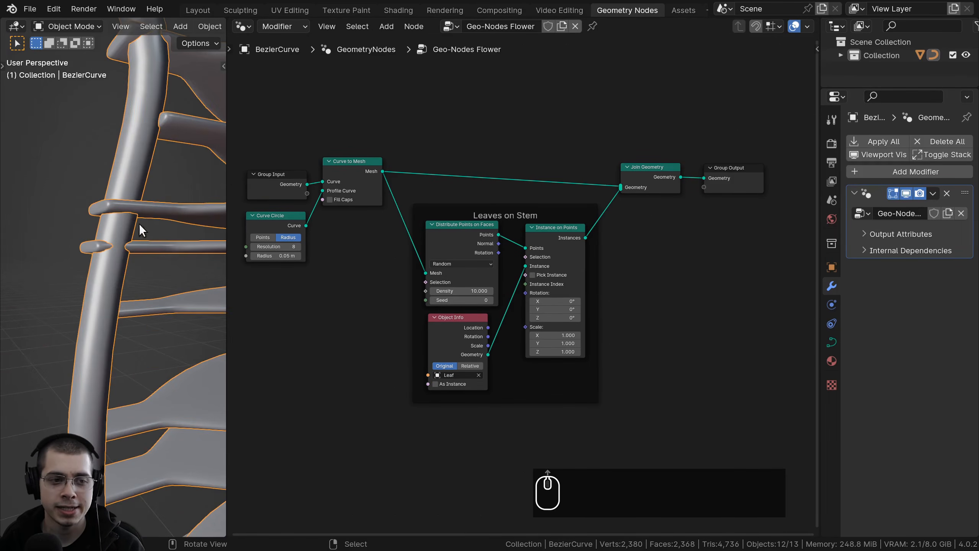
pyautogui.keyDown('shift'); pyautogui.moveTo(122, 215); pyautogui.dragTo(105, 250, button='middle'); pyautogui.keyUp('shift')
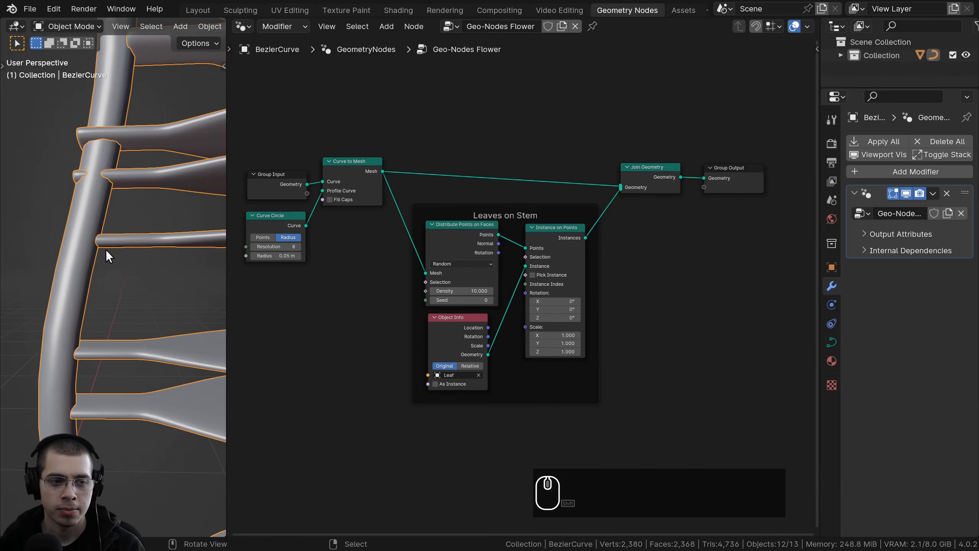
pyautogui.keyDown('shift'); pyautogui.scroll(-3, 112, 315); pyautogui.keyUp('shift')
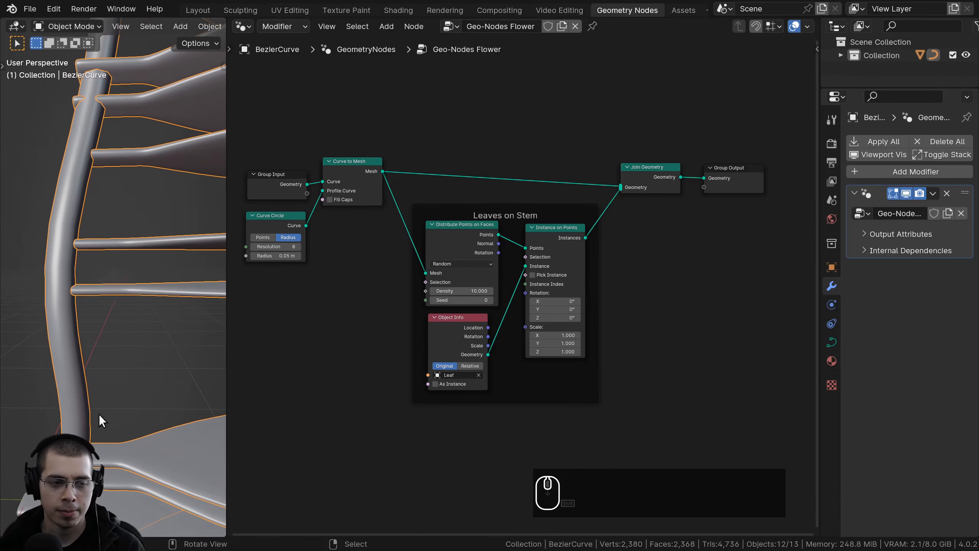
pyautogui.keyDown('shift'); pyautogui.moveTo(129, 303); pyautogui.dragTo(107, 476, button='middle'); pyautogui.keyUp('shift')
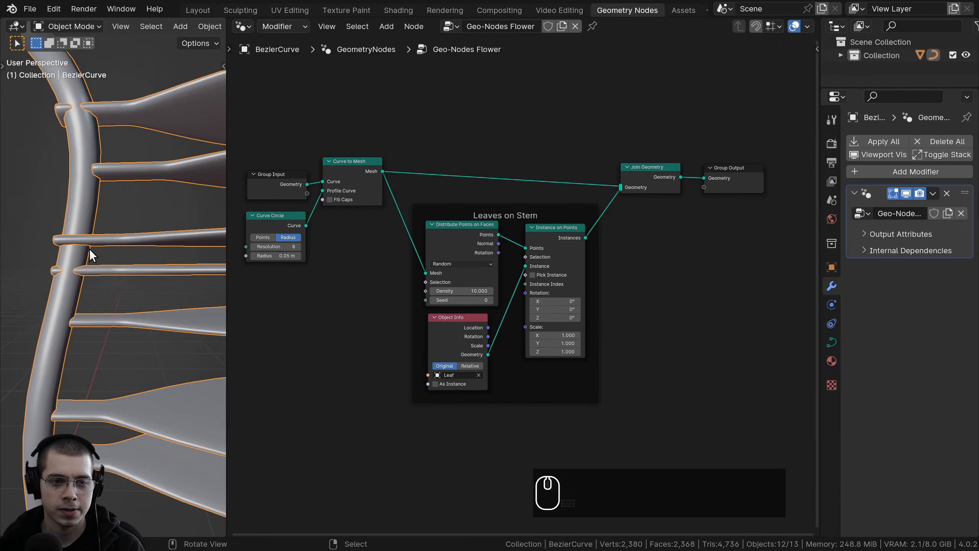
# Step: Switch the distribution method of Distribute Points on Faces to Poisson Disk and adjust the node's place inside its frame
pyautogui.scroll(7, 393, 253)
pyautogui.moveTo(400, 252); pyautogui.dragTo(458, 217, button='middle')
pyautogui.moveTo(482, 170); pyautogui.dragTo(458, 138)
pyautogui.click(442, 185)
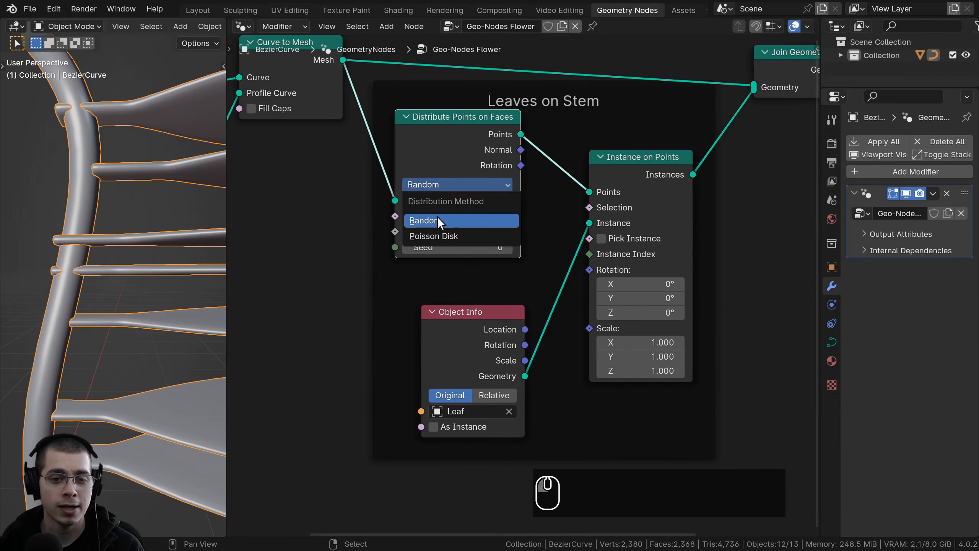
pyautogui.click(422, 236)
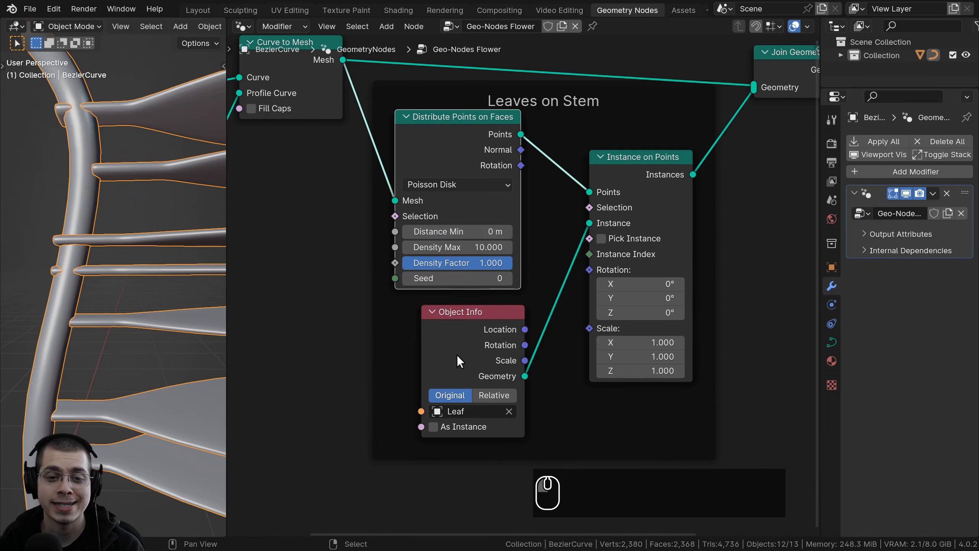
pyautogui.moveTo(449, 150); pyautogui.dragTo(453, 149)
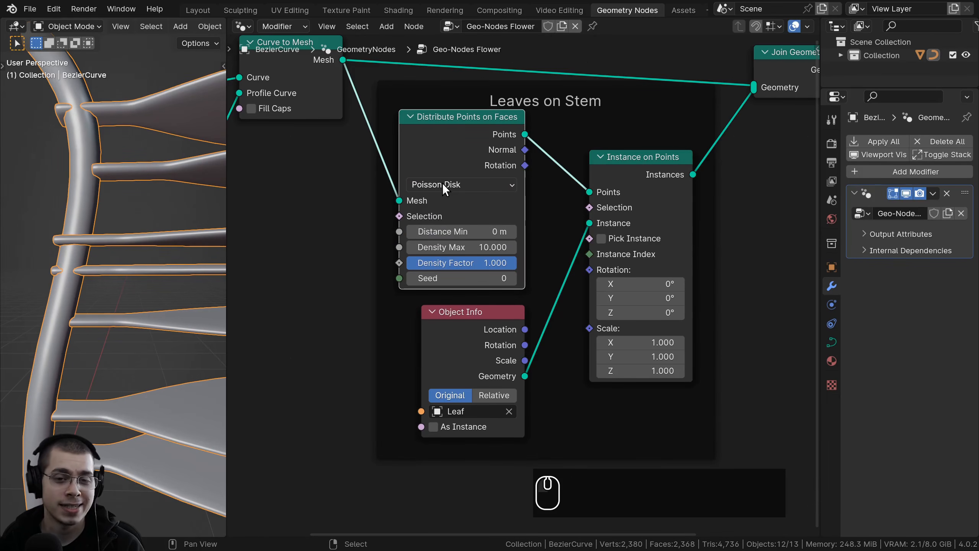
# Step: Try raising the minimum distance between leaf points to 0.29 m and 0.73 m, and check the spacing on the stem
pyautogui.scroll(1, 443, 241)
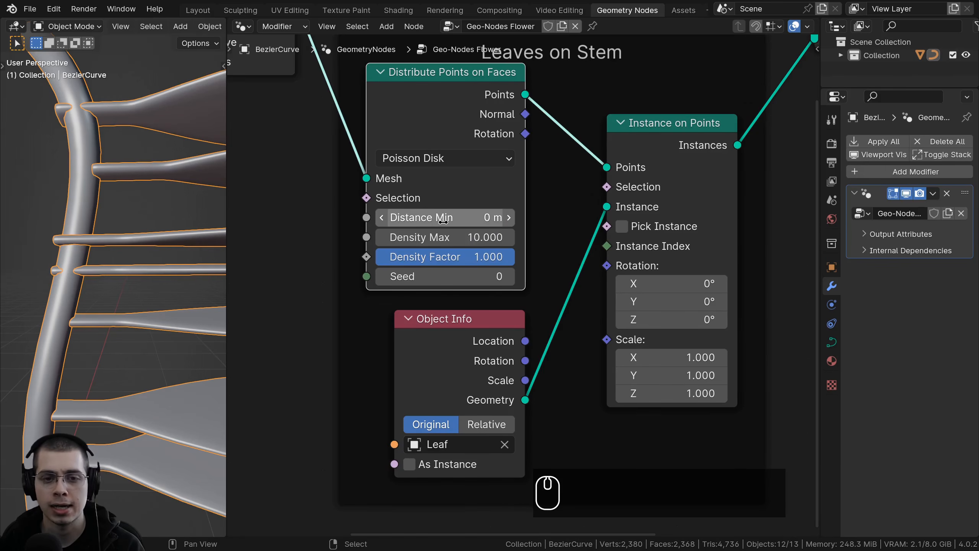
pyautogui.moveTo(443, 220); pyautogui.dragTo(509, 220)
pyautogui.scroll(-2, 109, 221)
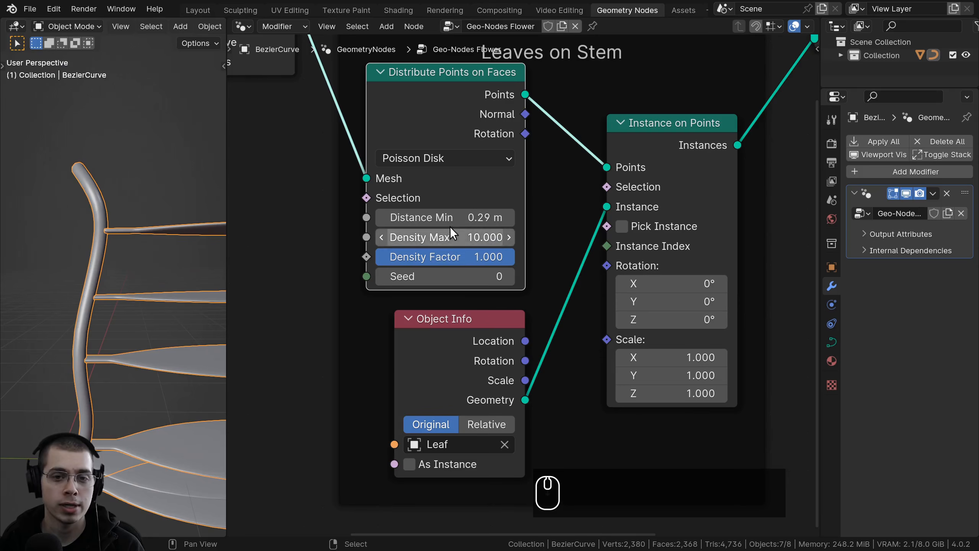
pyautogui.keyDown('shift'); pyautogui.moveTo(449, 221); pyautogui.dragTo(505, 220); pyautogui.keyUp('shift')
pyautogui.scroll(-1, 116, 286)
pyautogui.keyDown('shift'); pyautogui.moveTo(115, 286); pyautogui.dragTo(98, 253, button='middle'); pyautogui.keyUp('shift')
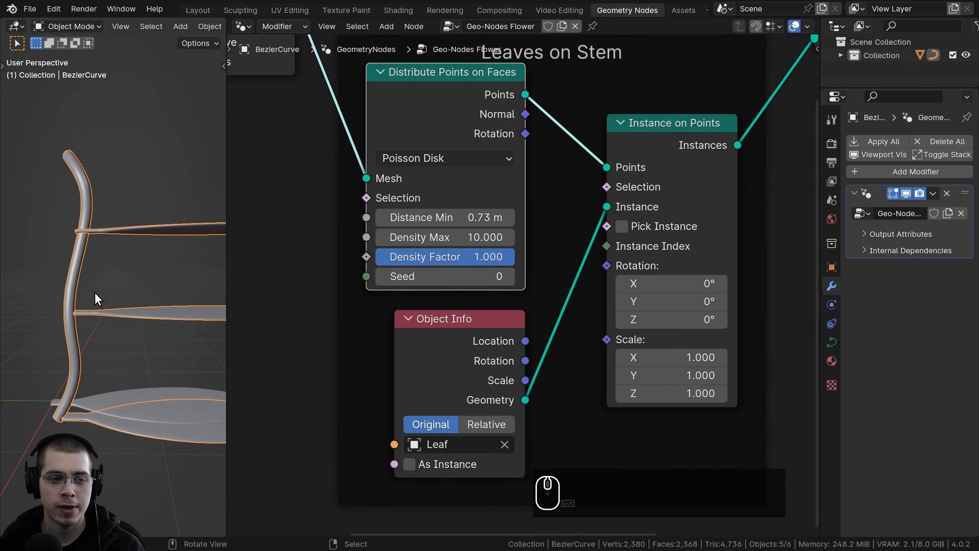
pyautogui.keyDown('shift'); pyautogui.moveTo(89, 286); pyautogui.dragTo(93, 390, button='middle'); pyautogui.keyUp('shift')
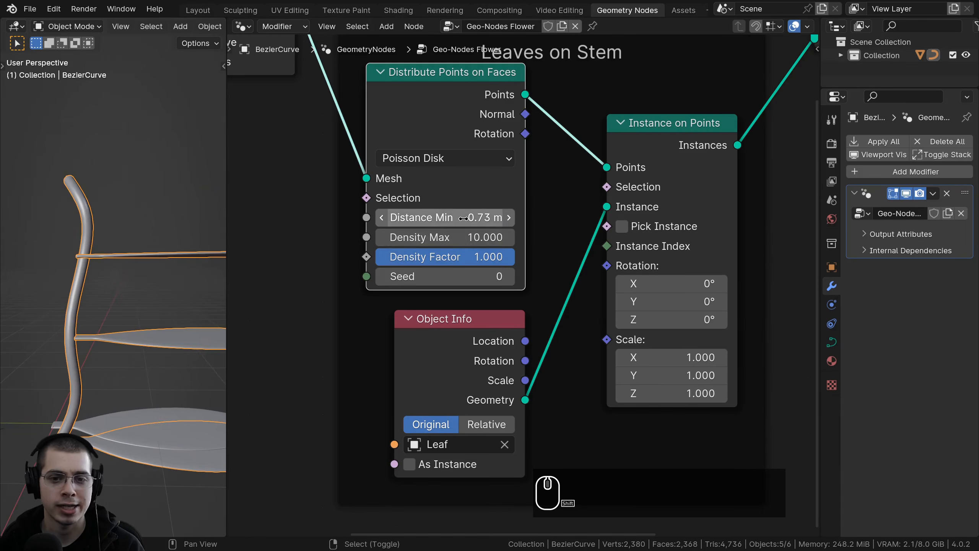
# Step: Set Distance Min on Distribute Points on Faces to 0.2 m and inspect the leaf spacing along the stem
pyautogui.moveTo(462, 217); pyautogui.dragTo(447, 224)
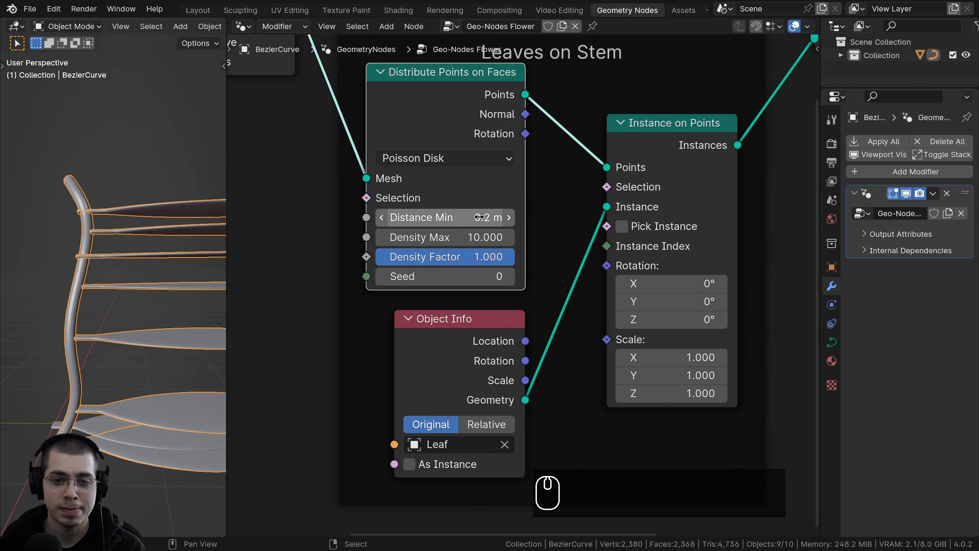
pyautogui.scroll(-3, 180, 240)
pyautogui.moveTo(180, 247); pyautogui.dragTo(95, 266, button='middle')
pyautogui.scroll(3, 96, 266)
pyautogui.keyDown('shift'); pyautogui.moveTo(96, 266); pyautogui.dragTo(91, 297, button='middle'); pyautogui.keyUp('shift')
pyautogui.scroll(3, 92, 294)
pyautogui.keyDown('shift'); pyautogui.moveTo(92, 293); pyautogui.dragTo(112, 266, button='middle'); pyautogui.keyUp('shift')
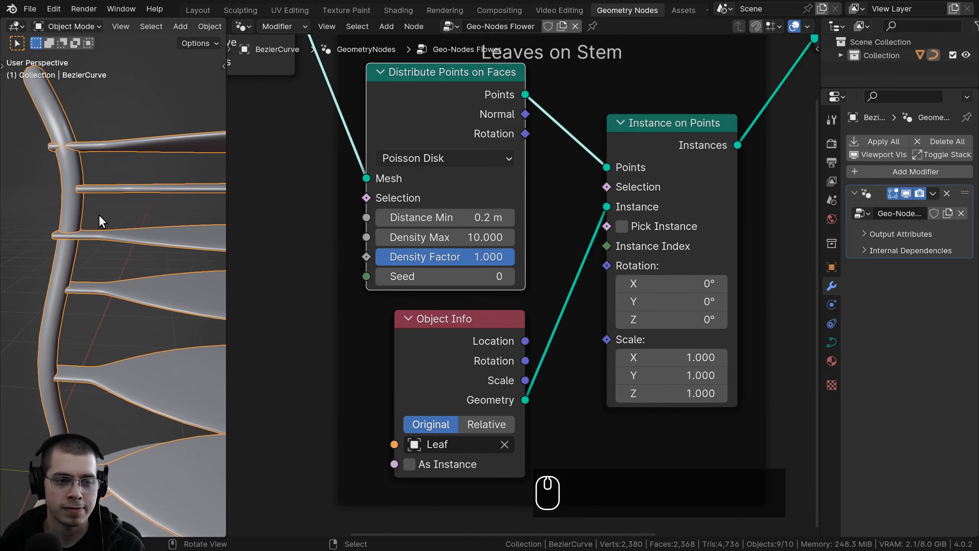
pyautogui.moveTo(99, 214); pyautogui.dragTo(78, 197, button='middle')
# Step: Set Density Max on Distribute Points on Faces to 300
pyautogui.scroll(-3, 393, 248)
pyautogui.moveTo(446, 247); pyautogui.dragTo(570, 248)
pyautogui.scroll(-3, 133, 279)
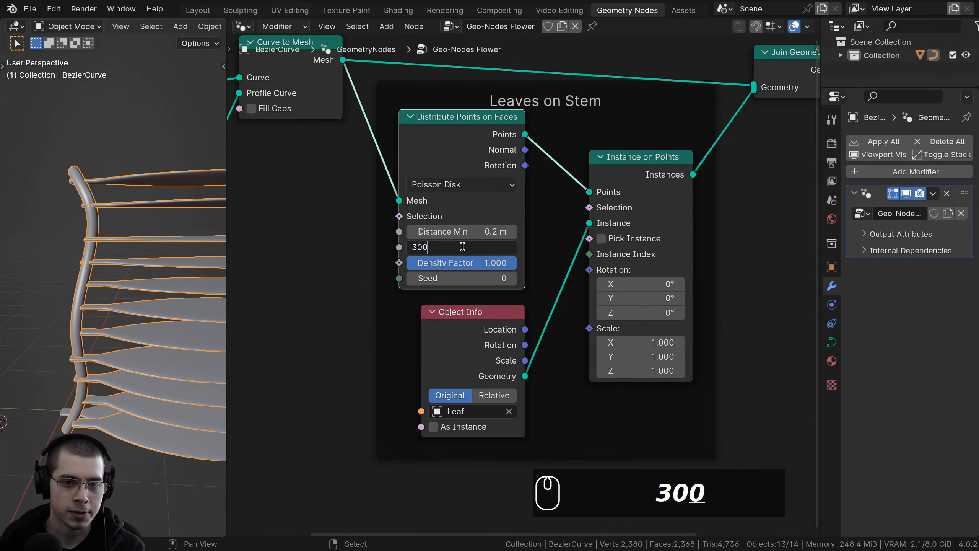
pyautogui.press('Return')
pyautogui.moveTo(179, 338); pyautogui.dragTo(208, 309, button='middle')
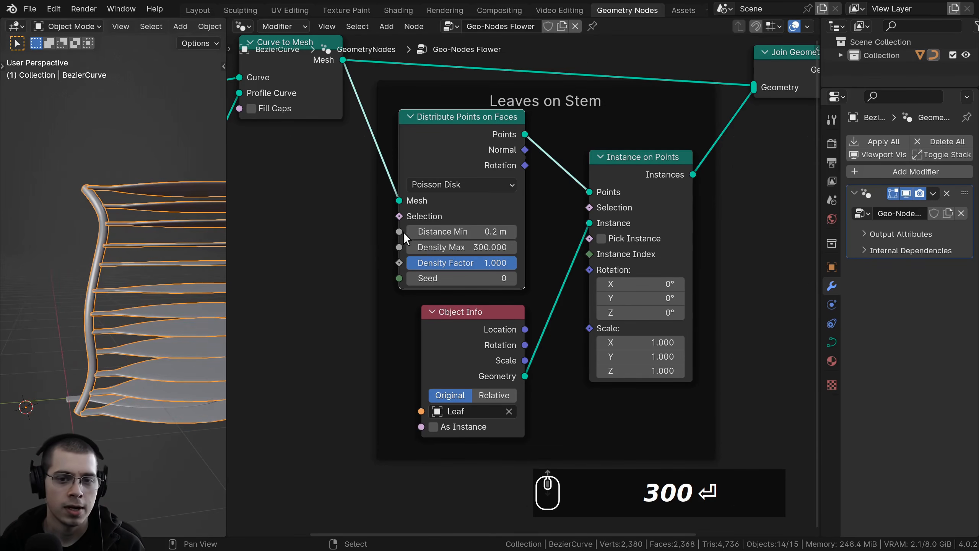
pyautogui.scroll(3, 131, 264)
# Step: Set Distance Min on Distribute Points on Faces to 0.3 m
pyautogui.doubleClick(467, 231)
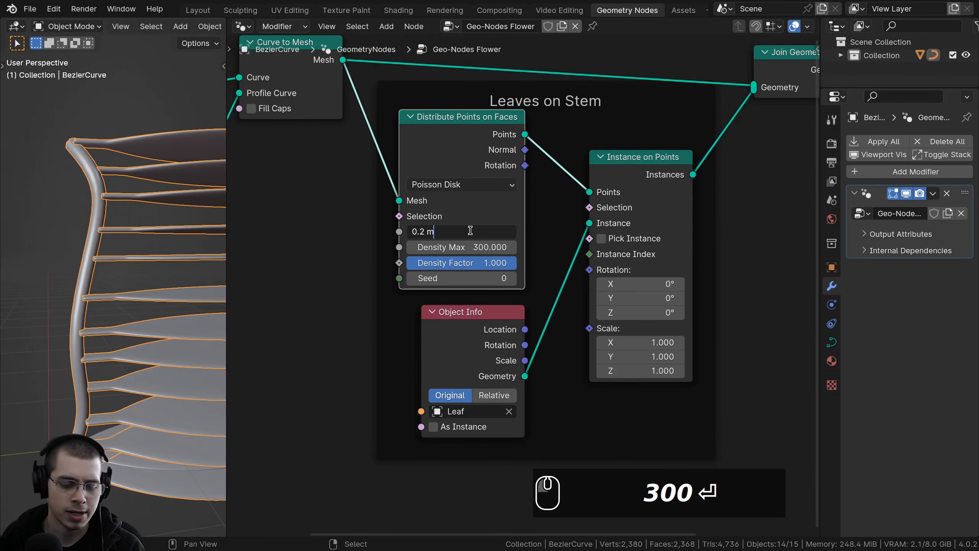
pyautogui.press('BackSpace')
pyautogui.press('BackSpace')
pyautogui.press('BackSpace')
pyautogui.write('3')
pyautogui.press('Return')
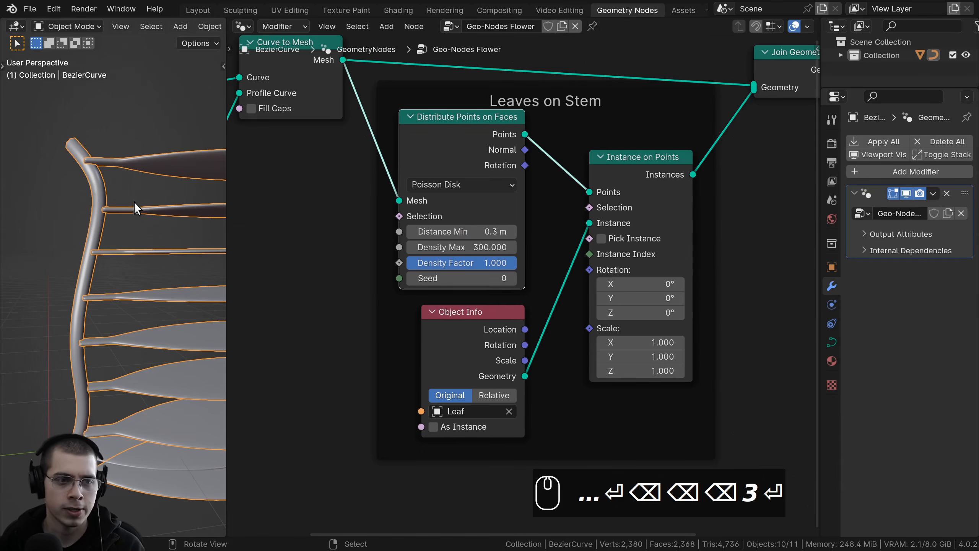
# Step: Widen the 3D viewport beside the node editor and inspect the leaf distribution on the stem from several angles
pyautogui.scroll(-2, 138, 269)
pyautogui.scroll(-3, 137, 264)
pyautogui.moveTo(96, 271); pyautogui.dragTo(116, 320, button='middle')
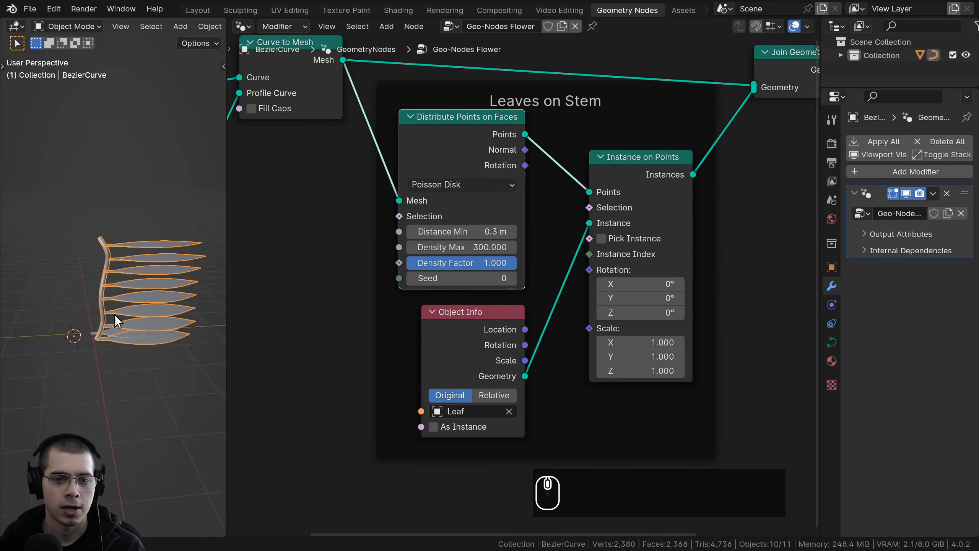
pyautogui.scroll(3, 115, 320)
pyautogui.moveTo(117, 272); pyautogui.dragTo(154, 324, button='middle')
pyautogui.moveTo(185, 287); pyautogui.dragTo(220, 279, button='middle')
pyautogui.moveTo(228, 263); pyautogui.dragTo(329, 270)
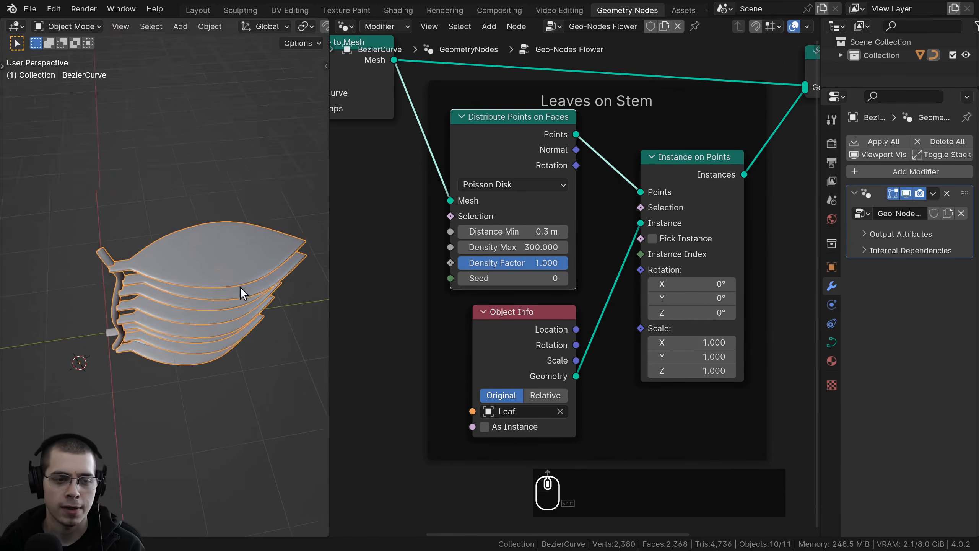
pyautogui.moveTo(240, 286); pyautogui.dragTo(161, 211, button='middle')
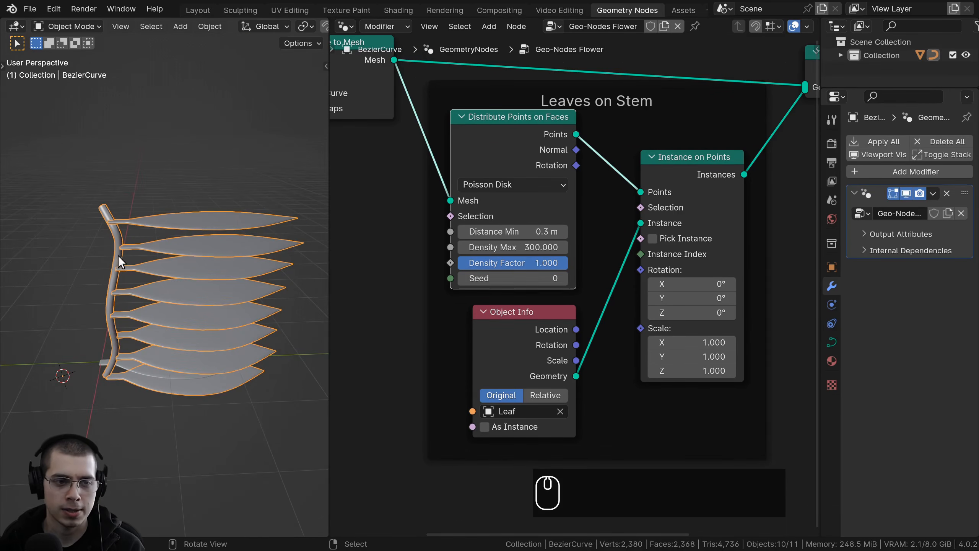
pyautogui.moveTo(118, 255); pyautogui.dragTo(204, 253, button='middle')
pyautogui.moveTo(195, 346); pyautogui.dragTo(185, 296, button='middle')
# Step: Try a different density factor on Distribute Points on Faces
pyautogui.moveTo(442, 322); pyautogui.dragTo(459, 325, button='middle')
pyautogui.scroll(1, 555, 263)
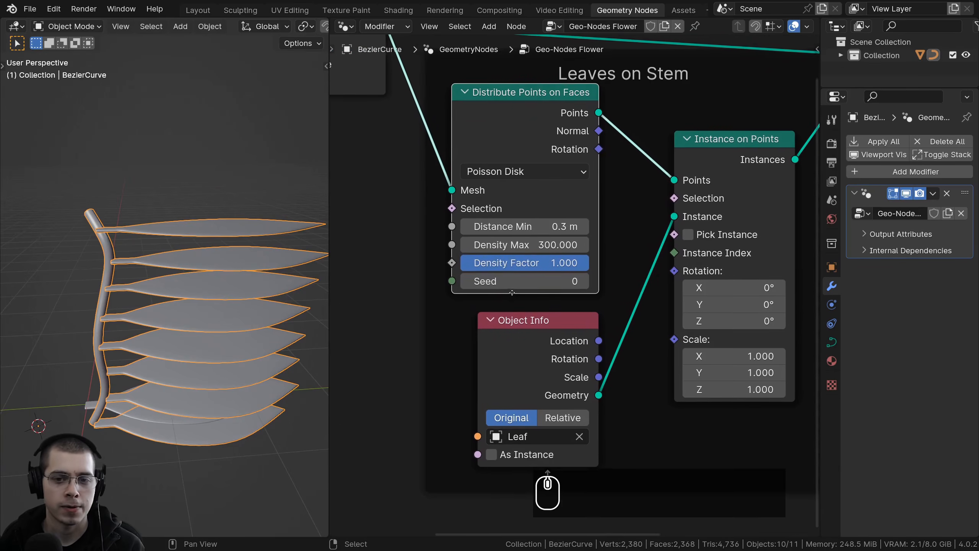
pyautogui.moveTo(559, 261); pyautogui.dragTo(534, 264)
pyautogui.scroll(-1, 537, 139)
pyautogui.moveTo(536, 140); pyautogui.dragTo(473, 148, button='middle')
pyautogui.scroll(-1, 473, 148)
# Step: Try X, Y and Z rotations on the Instance on Points node, and reset the Z rotation to 0°
pyautogui.click(661, 167)
pyautogui.moveTo(621, 180); pyautogui.dragTo(580, 159, button='middle')
pyautogui.scroll(2, 580, 159)
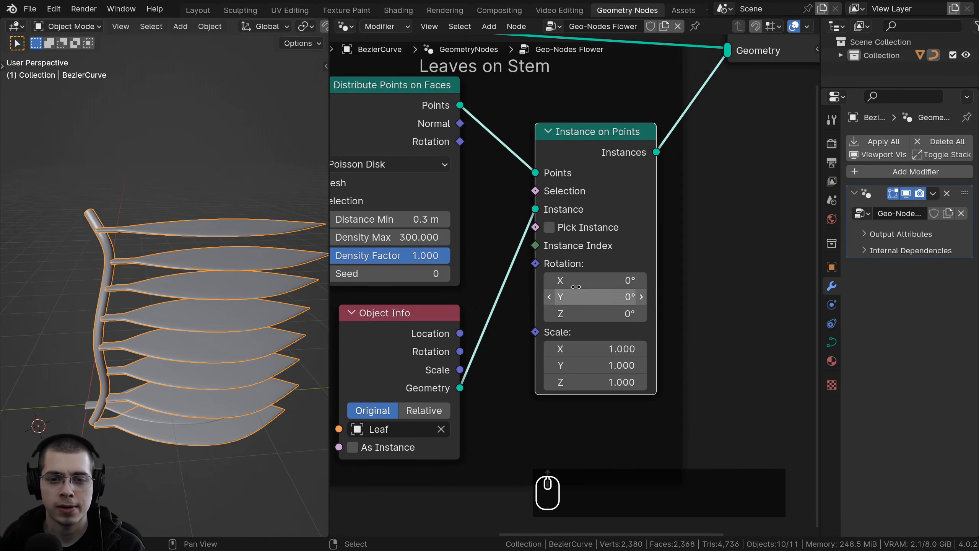
pyautogui.moveTo(574, 284); pyautogui.dragTo(638, 284)
pyautogui.rightClick(638, 284)
pyautogui.moveTo(576, 299); pyautogui.dragTo(530, 316)
pyautogui.rightClick(551, 298)
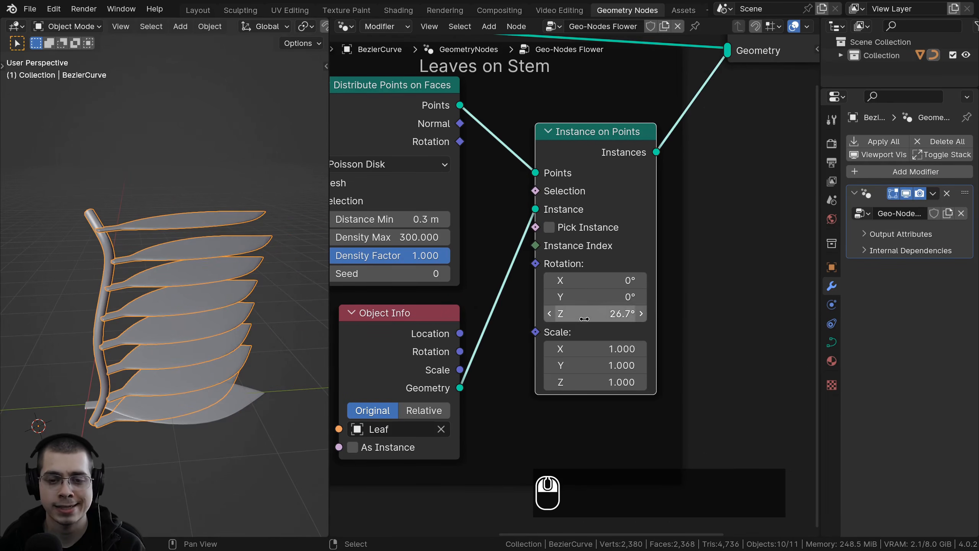
pyautogui.click(580, 314)
pyautogui.write('0')
pyautogui.press('Return')
# Step: Try different X, Y and Z scale values for the leaves on Instance on Points
pyautogui.moveTo(578, 349); pyautogui.dragTo(601, 381)
pyautogui.rightClick(616, 349)
pyautogui.rightClick(559, 365)
pyautogui.rightClick(601, 381)
# Step: Test rotating the leaf instances around each axis again while viewing the stem from a higher angle
pyautogui.moveTo(64, 295); pyautogui.dragTo(58, 332, button='middle')
pyautogui.scroll(-2, 58, 332)
pyautogui.rightClick(574, 280)
pyautogui.moveTo(564, 280); pyautogui.dragTo(571, 314)
pyautogui.rightClick(576, 297)
pyautogui.rightClick(570, 314)
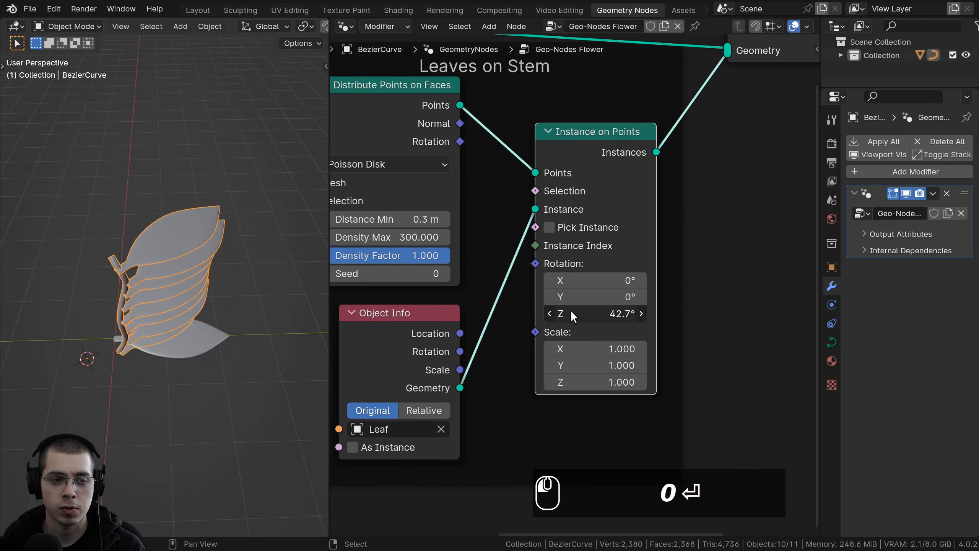
pyautogui.moveTo(33, 262); pyautogui.dragTo(29, 195, button='middle')
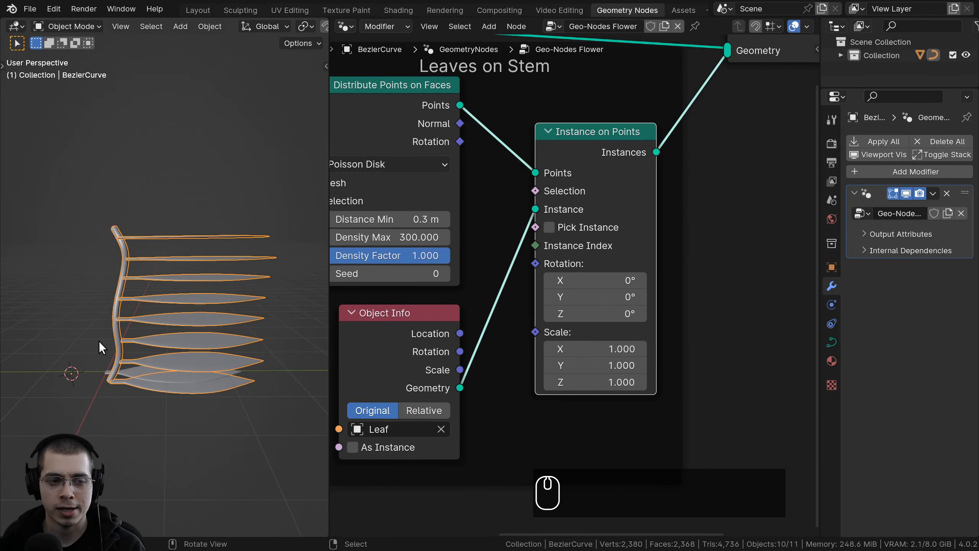
pyautogui.moveTo(99, 341); pyautogui.dragTo(51, 372, button='middle')
pyautogui.moveTo(102, 231)
pyautogui.mouseDown(button='middle')
pyautogui.moveTo(110, 252)
pyautogui.moveTo(105, 224)
pyautogui.mouseUp(button='middle')
pyautogui.scroll(-3, 482, 317)
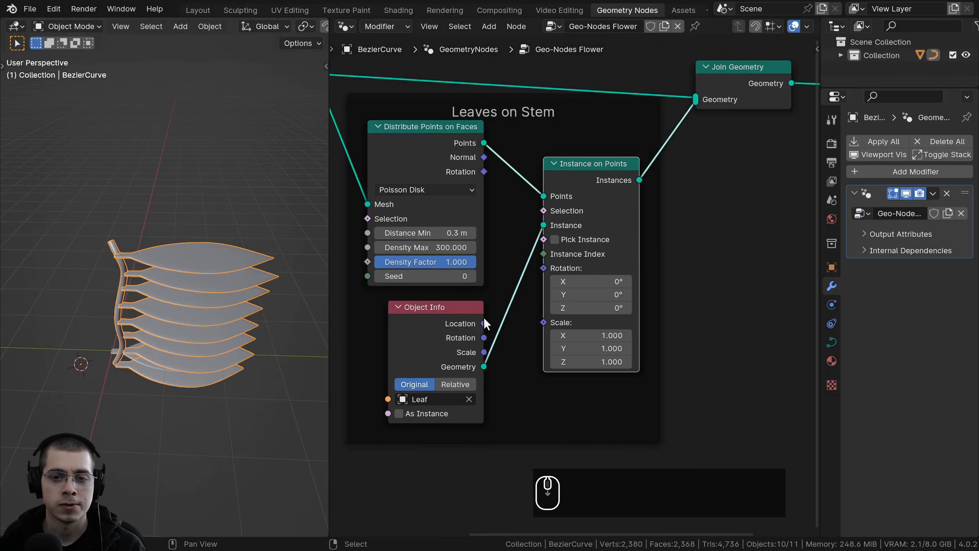
pyautogui.moveTo(484, 317); pyautogui.dragTo(595, 271, button='middle')
pyautogui.click(562, 273)
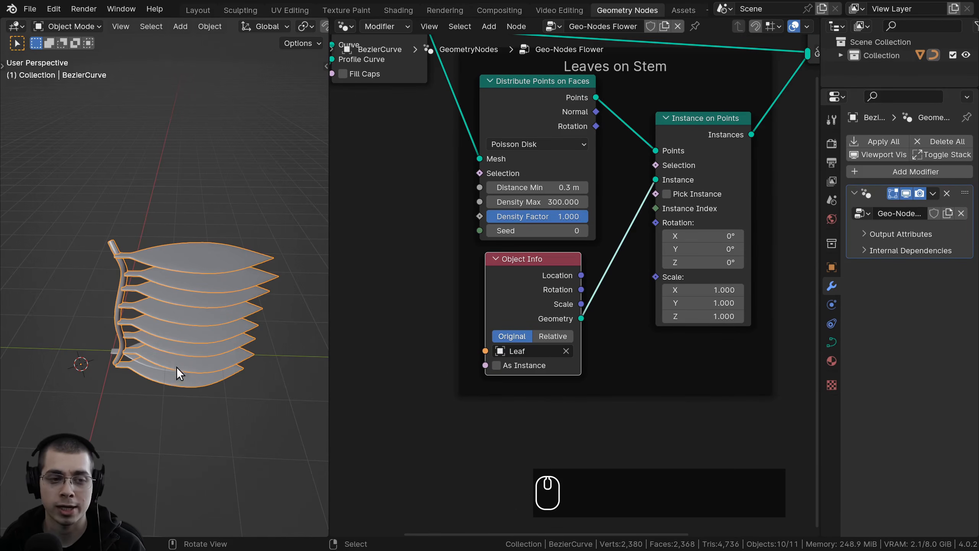
pyautogui.moveTo(176, 367); pyautogui.dragTo(164, 216, button='middle')
pyautogui.moveTo(208, 246); pyautogui.dragTo(205, 302, button='middle')
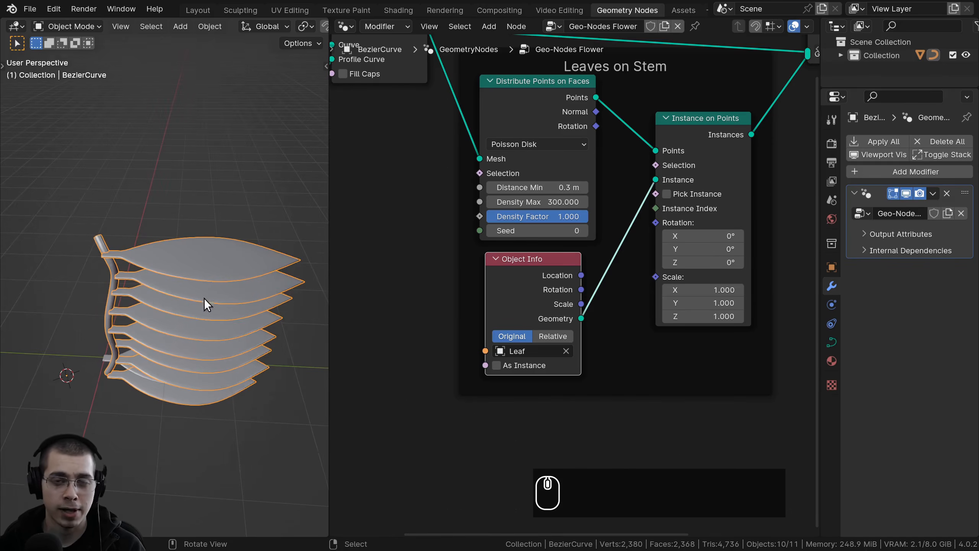
# Step: Add a Random Value node below the other nodes in the Leaves on Stem frame
pyautogui.scroll(-3, 422, 176)
pyautogui.hotkey('shift', 'a')
pyautogui.click(447, 178)
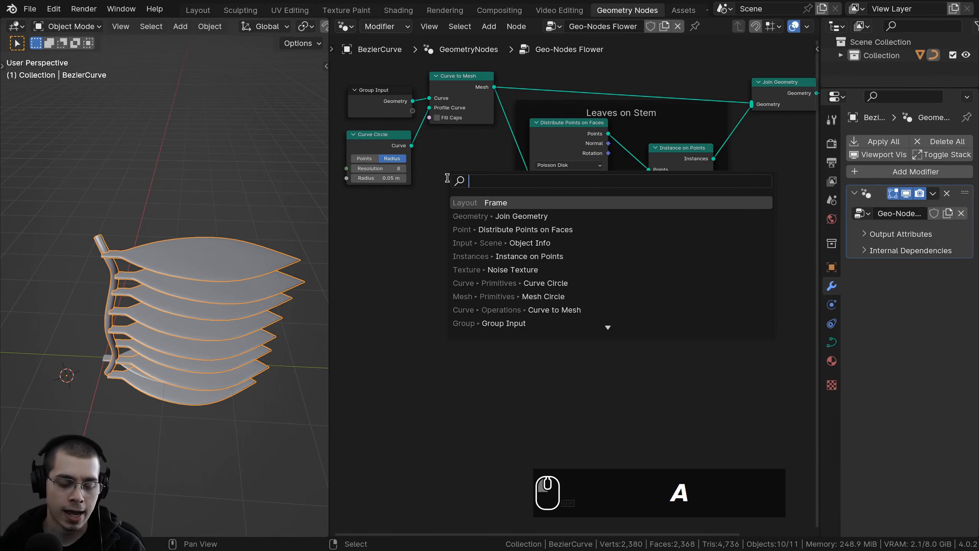
pyautogui.write('rna')
pyautogui.press('BackSpace')
pyautogui.press('BackSpace')
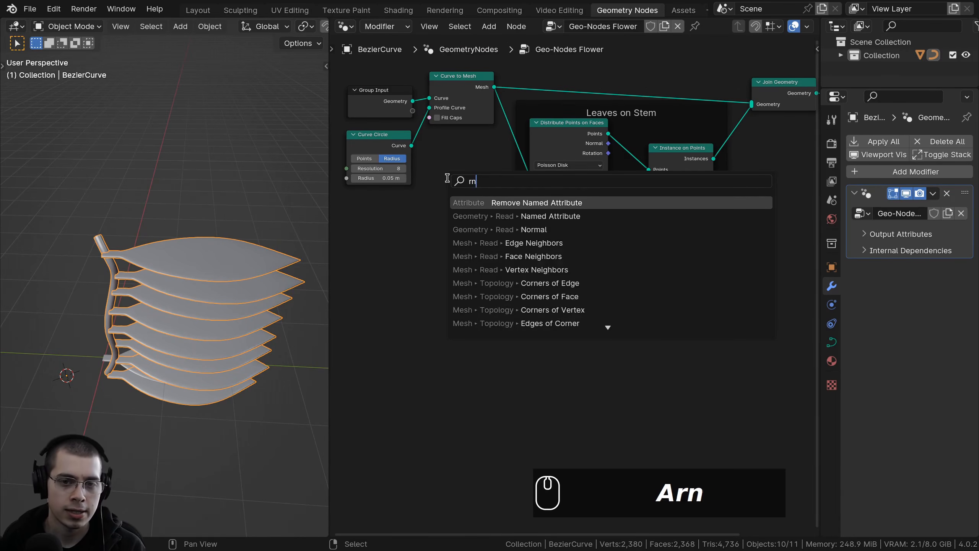
pyautogui.write('ano')
pyautogui.press('Return')
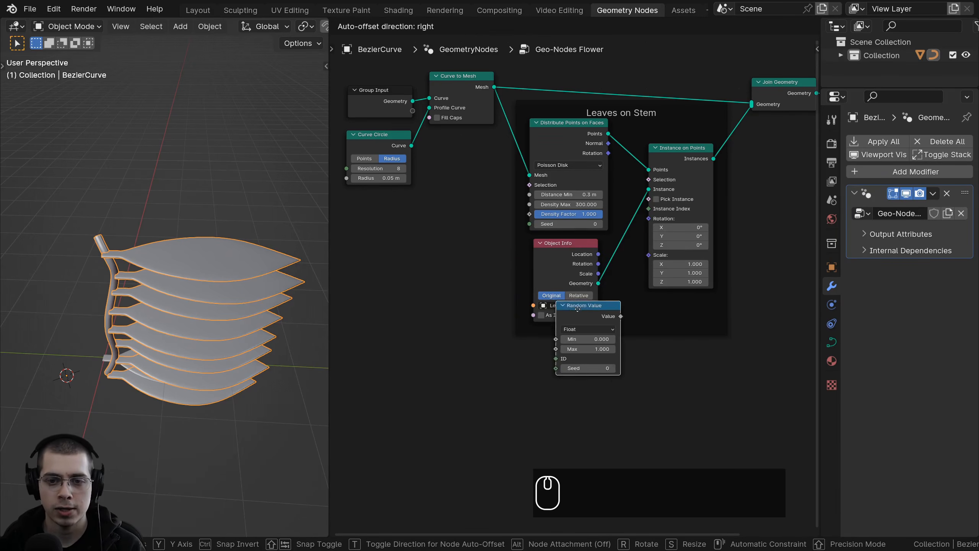
pyautogui.click(601, 318)
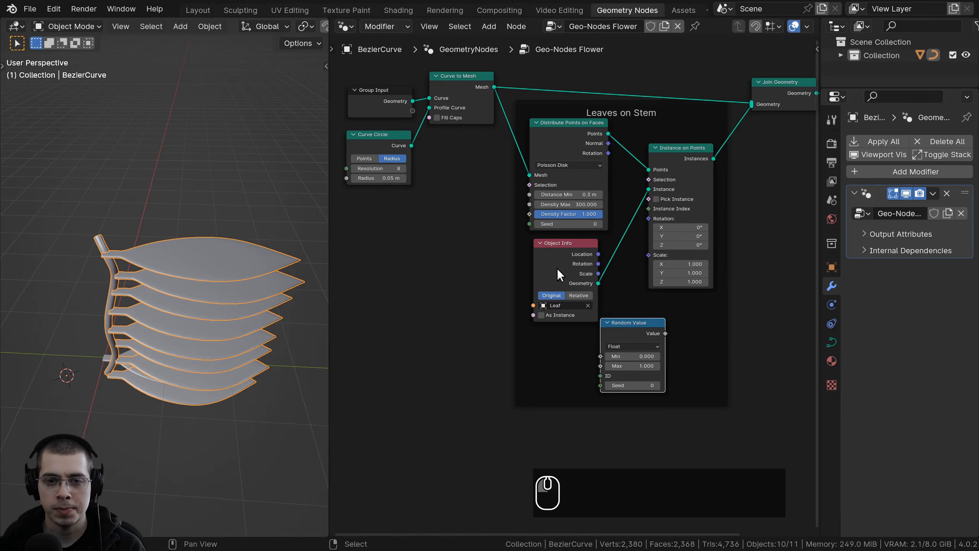
# Step: Move the Object Info node aside and place the Random Value node between it and Instance on Points
pyautogui.moveTo(579, 274); pyautogui.dragTo(513, 277)
pyautogui.moveTo(619, 324); pyautogui.dragTo(570, 289)
pyautogui.scroll(2, 485, 273)
pyautogui.moveTo(485, 286); pyautogui.dragTo(485, 249, button='middle')
pyautogui.scroll(2, 487, 331)
pyautogui.moveTo(485, 246); pyautogui.dragTo(483, 244)
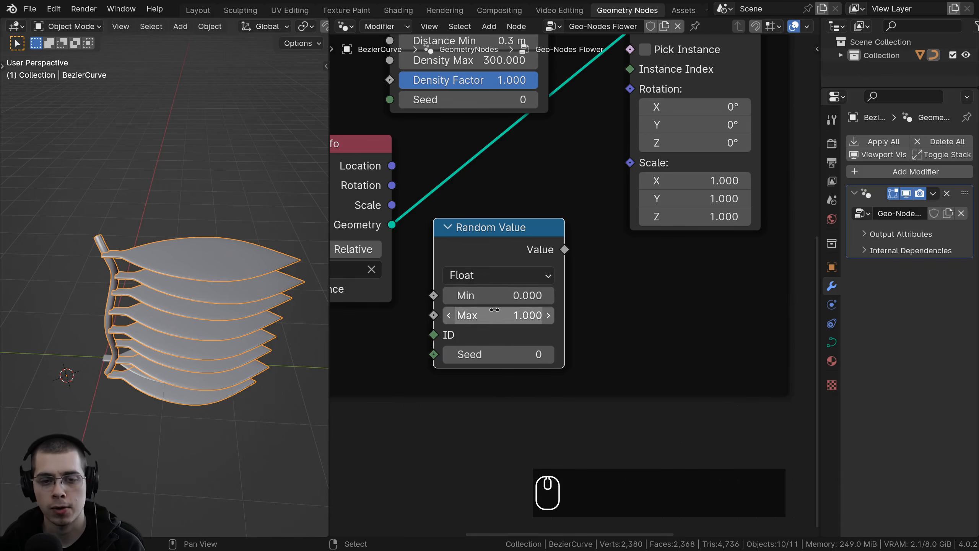
pyautogui.scroll(-1, 504, 297)
pyautogui.scroll(1, 506, 300)
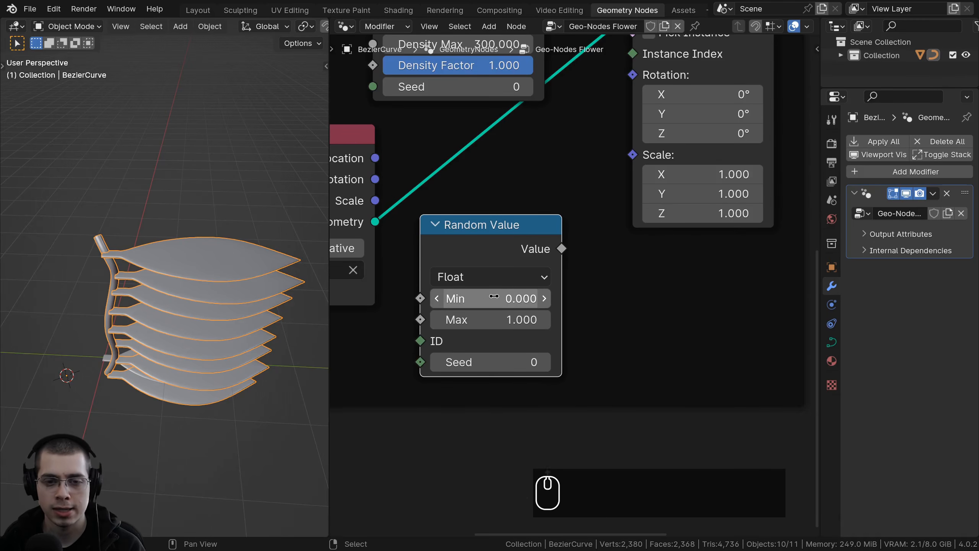
pyautogui.scroll(-2, 494, 304)
pyautogui.moveTo(478, 278); pyautogui.dragTo(470, 277)
# Step: Try linking the float Random Value output to the Rotation input of Instance on Points
pyautogui.moveTo(540, 287); pyautogui.dragTo(494, 285)
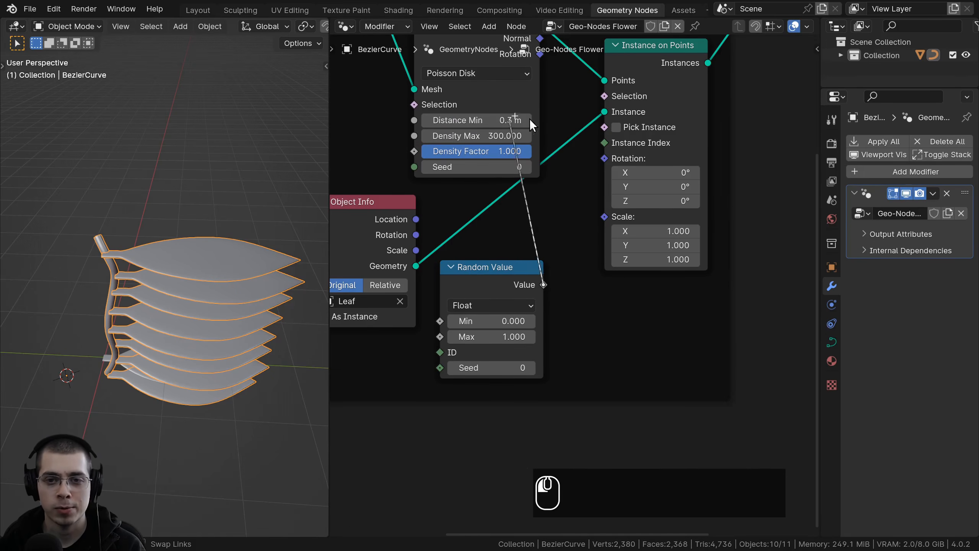
pyautogui.moveTo(602, 159); pyautogui.dragTo(604, 158)
pyautogui.moveTo(240, 232); pyautogui.dragTo(207, 195, button='middle')
pyautogui.scroll(2, 500, 360)
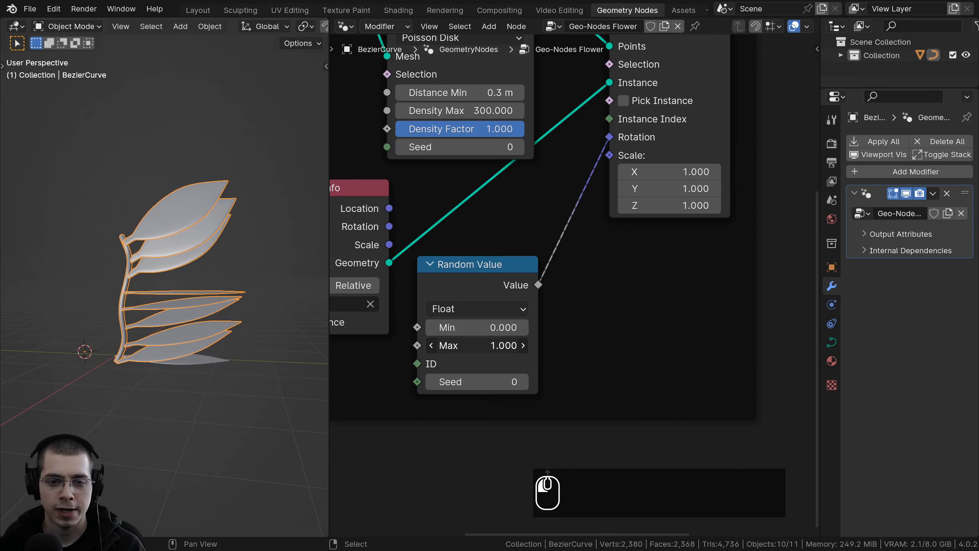
# Step: Try a Max of 59.4 on the float Random Value node and inspect the leaf rotations from several angles
pyautogui.moveTo(494, 345); pyautogui.dragTo(771, 345)
pyautogui.moveTo(206, 315); pyautogui.dragTo(201, 350, button='middle')
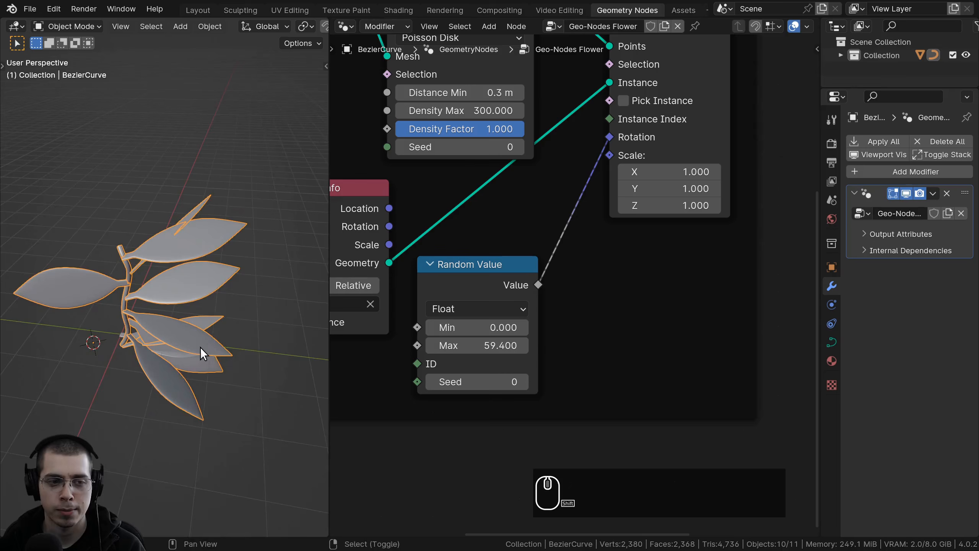
pyautogui.scroll(3, 193, 343)
pyautogui.moveTo(128, 334); pyautogui.dragTo(131, 253, button='middle')
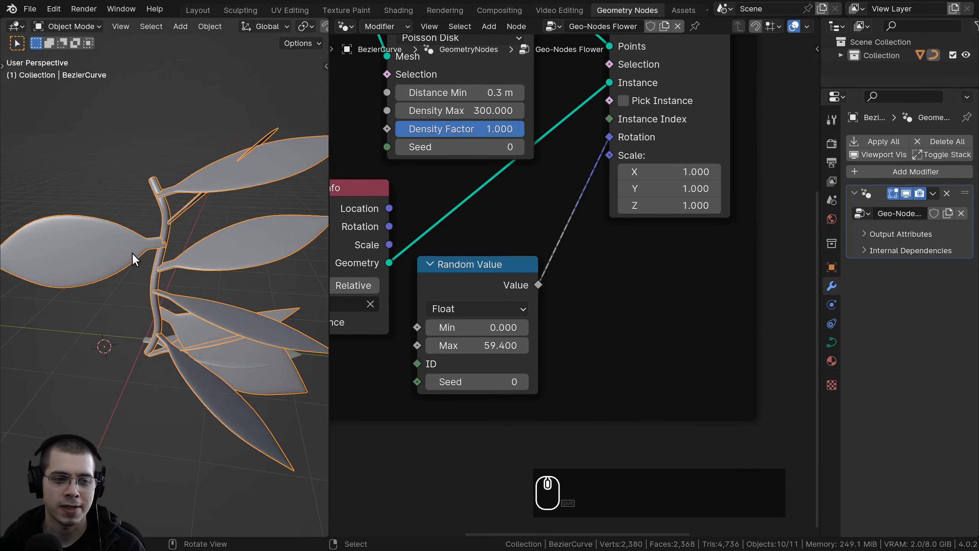
pyautogui.moveTo(193, 189); pyautogui.dragTo(198, 224, button='middle')
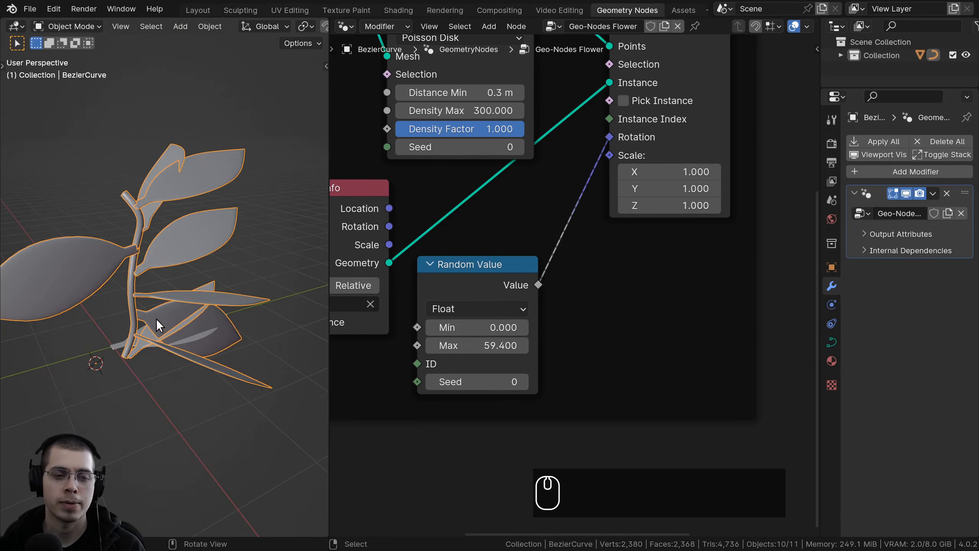
pyautogui.moveTo(159, 325); pyautogui.dragTo(177, 293, button='middle')
# Step: Disconnect the Random Value node from the Rotation input of Instance on Points
pyautogui.keyDown('shift'); pyautogui.moveTo(561, 198); pyautogui.dragTo(552, 223, button='middle'); pyautogui.keyUp('shift')
pyautogui.moveTo(601, 166); pyautogui.dragTo(539, 254)
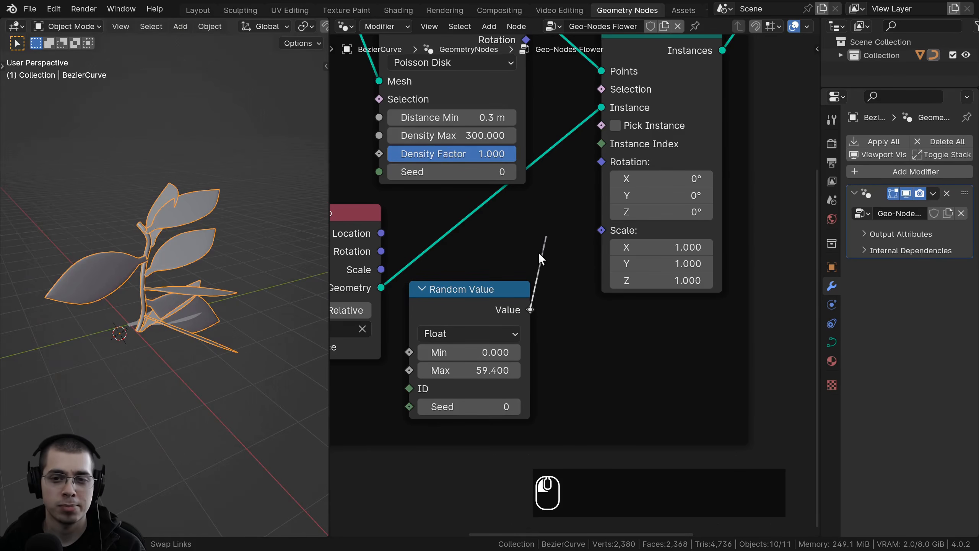
pyautogui.moveTo(608, 162); pyautogui.dragTo(636, 215)
pyautogui.rightClick(637, 215)
pyautogui.scroll(-3, 564, 292)
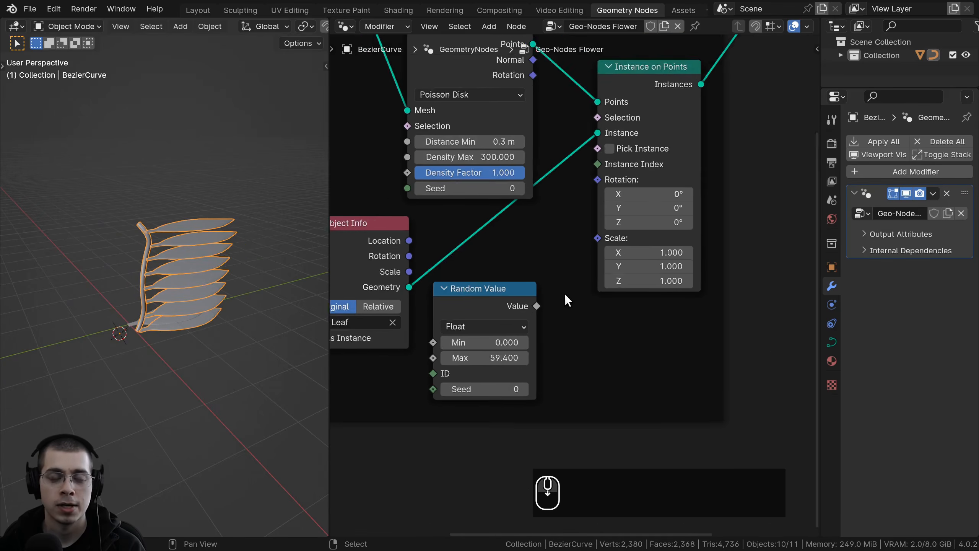
# Step: Set the Random Value data type to Vector and link its Value output to the Rotation input of Instance on Points
pyautogui.moveTo(564, 292); pyautogui.dragTo(568, 227, button='middle')
pyautogui.scroll(1, 567, 226)
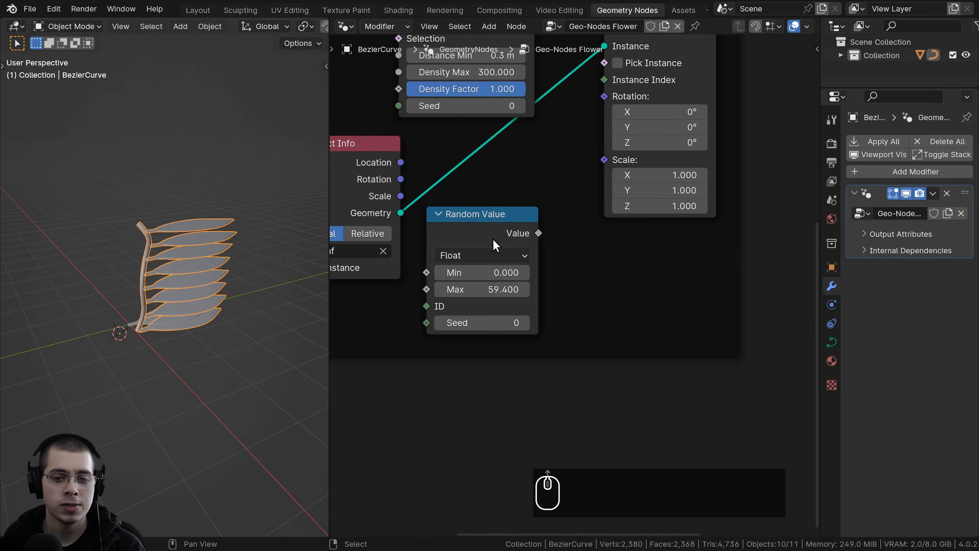
pyautogui.click(470, 251)
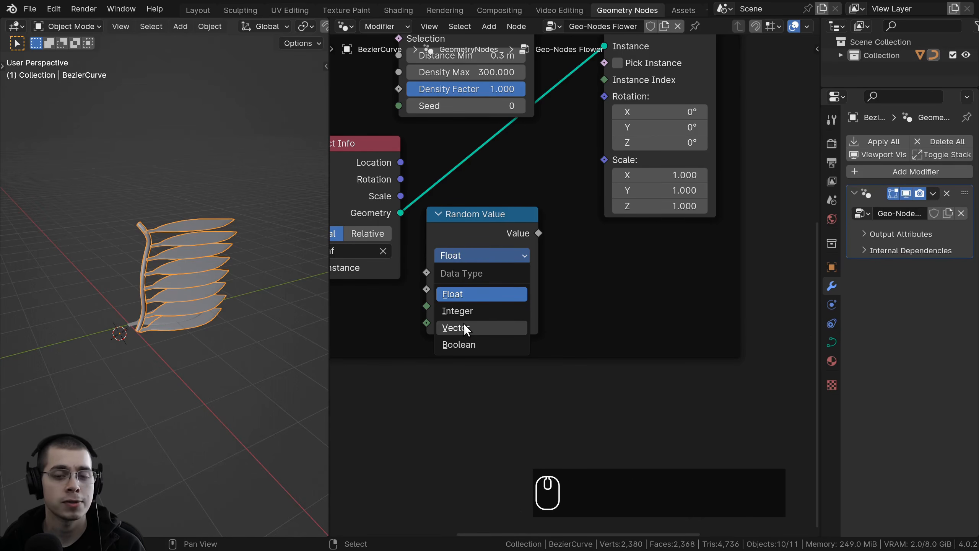
pyautogui.click(464, 325)
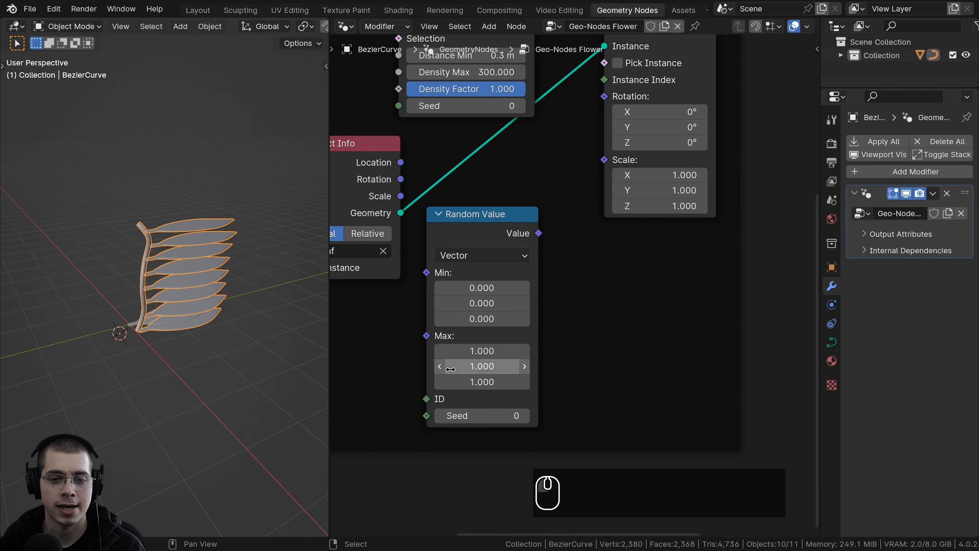
pyautogui.scroll(2, 466, 300)
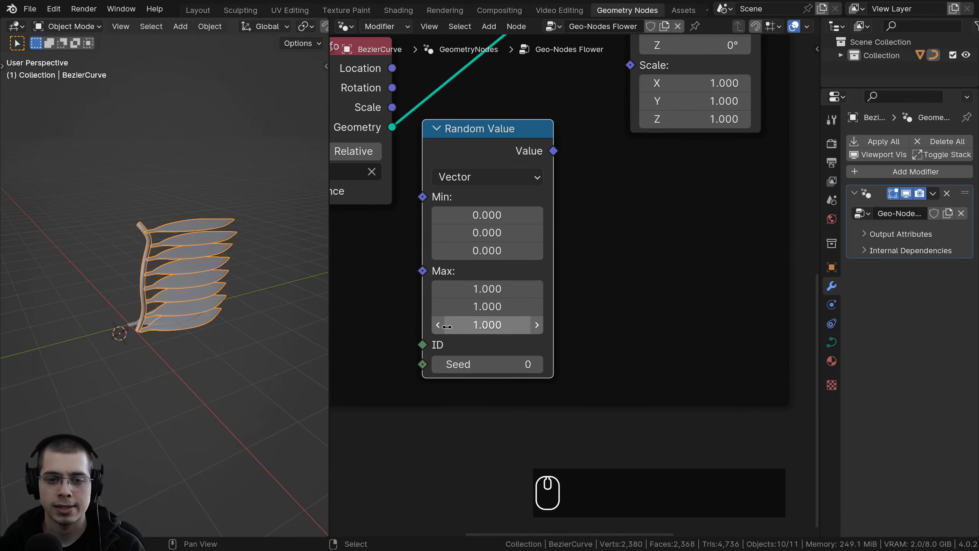
pyautogui.scroll(-2, 526, 228)
pyautogui.moveTo(526, 223); pyautogui.dragTo(511, 311, button='middle')
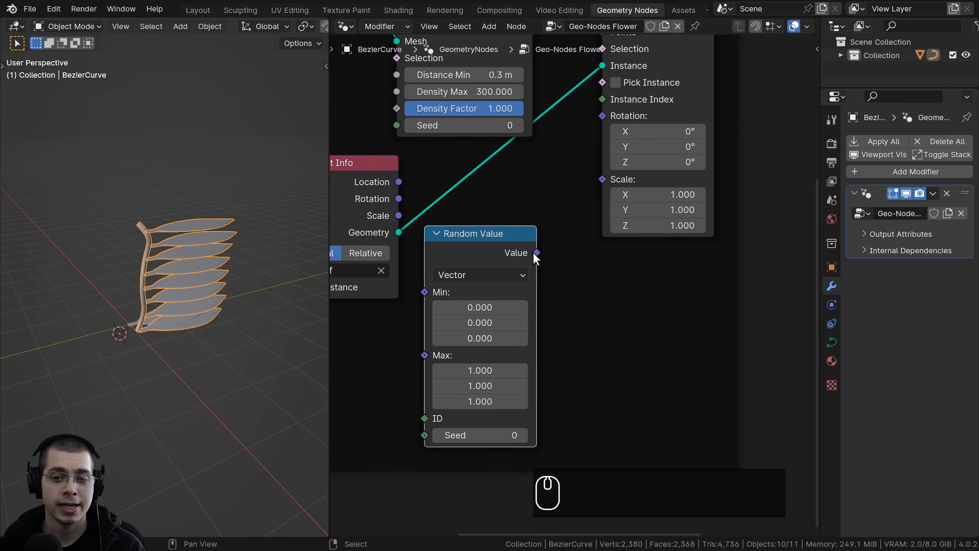
pyautogui.moveTo(536, 253); pyautogui.dragTo(603, 115)
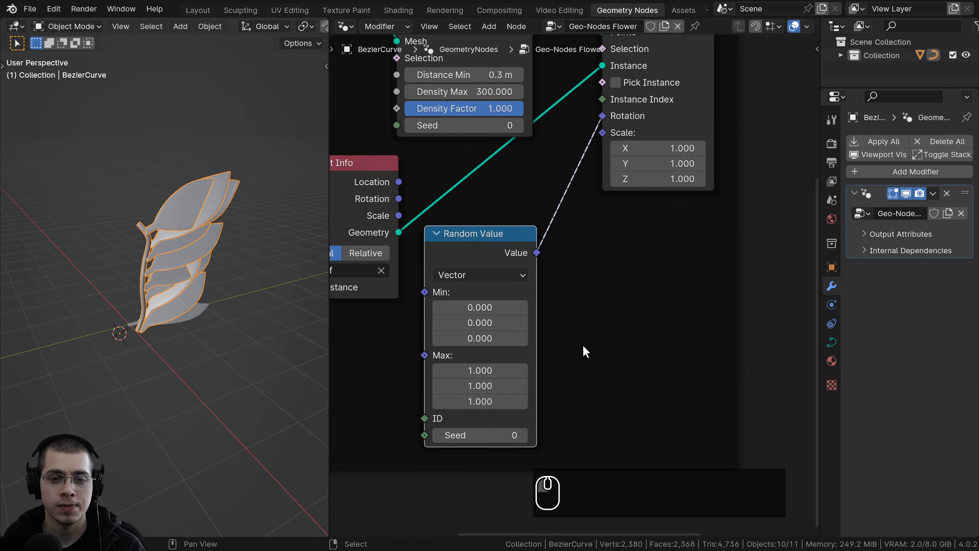
# Step: Set all three Max components of the Random Value node to 0
pyautogui.moveTo(584, 350); pyautogui.dragTo(607, 242, button='middle')
pyautogui.scroll(1, 579, 263)
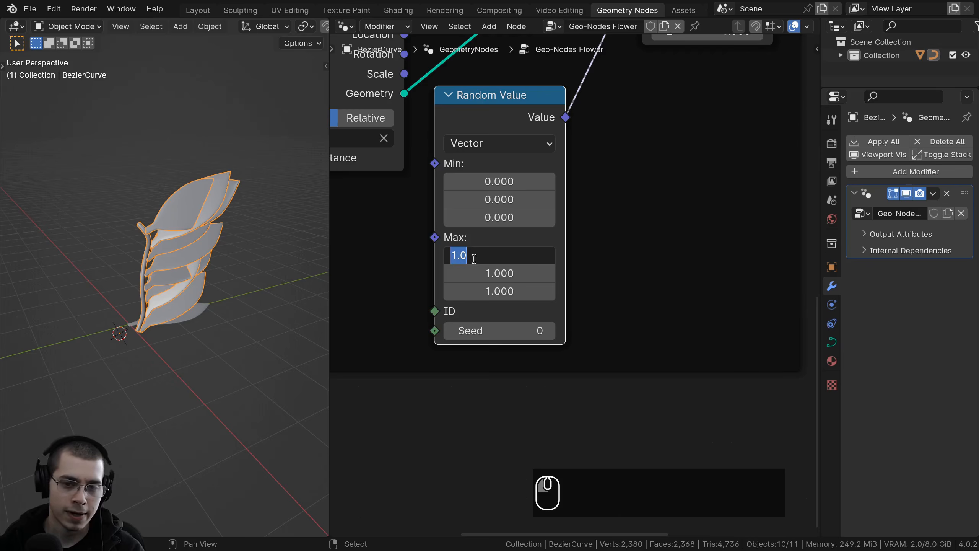
pyautogui.write('0')
pyautogui.press('Return')
pyautogui.press('Return')
pyautogui.click(477, 292)
pyautogui.write('00')
pyautogui.press('Return')
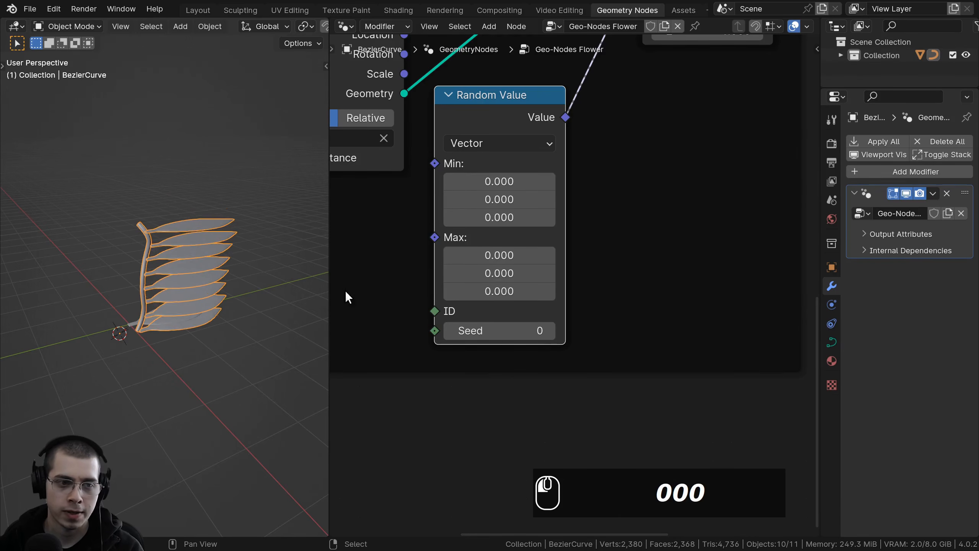
# Step: Try different Max values on the Random Value node to see how each axis rotates the leaves
pyautogui.moveTo(262, 295); pyautogui.dragTo(228, 302, button='middle')
pyautogui.scroll(1, 228, 303)
pyautogui.moveTo(499, 255); pyautogui.dragTo(479, 297)
pyautogui.rightClick(500, 256)
pyautogui.rightClick(528, 273)
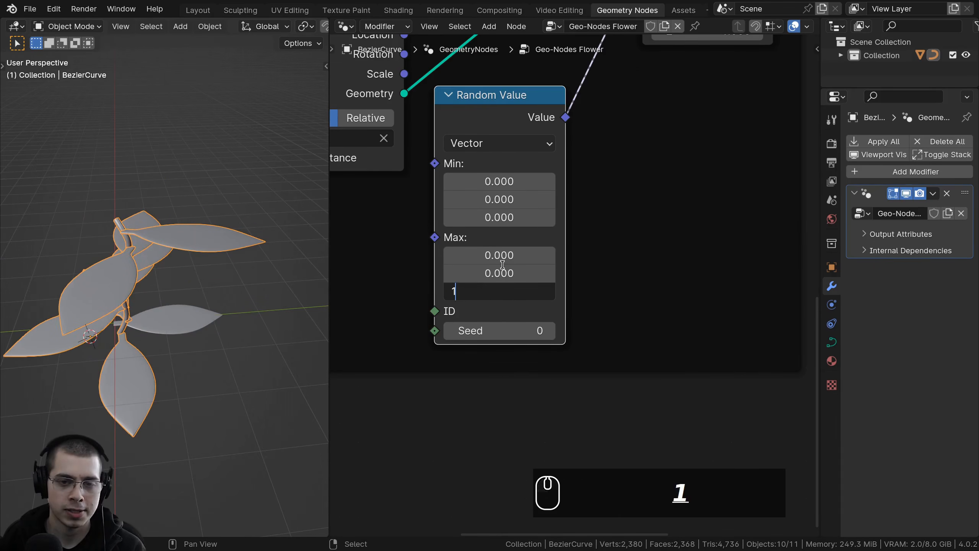
# Step: Set the Random Value node's Z Max to 1000 and deselect the stem
pyautogui.press('Return')
pyautogui.scroll(-3, 117, 312)
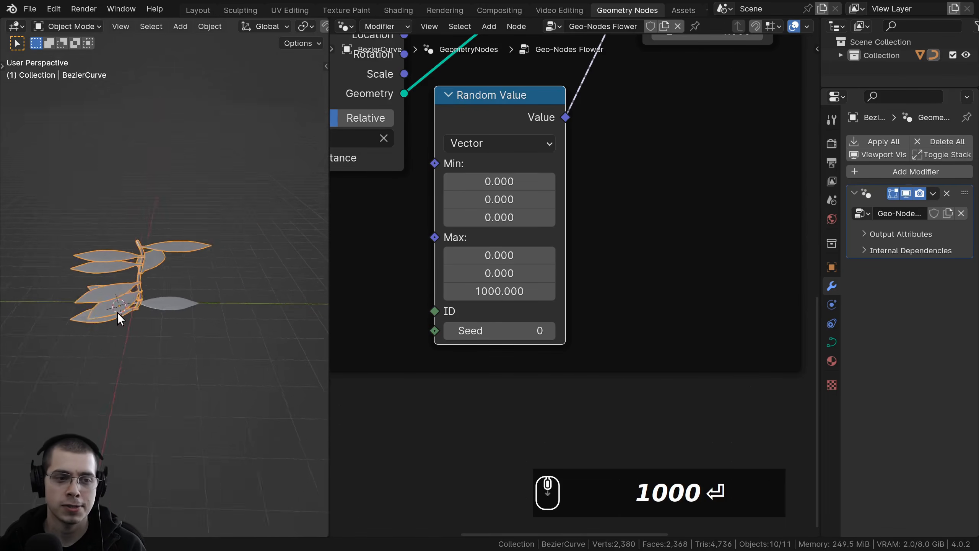
pyautogui.moveTo(117, 313); pyautogui.dragTo(328, 278, button='middle')
pyautogui.press('a')
# Step: Set the Random Value node's X and Y Max to 0.1
pyautogui.moveTo(483, 256)
pyautogui.keyDown('shift'); pyautogui.mouseDown()
pyautogui.moveTo(514, 256)
pyautogui.moveTo(497, 257)
pyautogui.moveTo(545, 273)
pyautogui.moveTo(424, 274)
pyautogui.moveTo(487, 274)
pyautogui.mouseUp(); pyautogui.keyUp('shift')
pyautogui.keyDown('shift'); pyautogui.rightClick(497, 256); pyautogui.keyUp('shift')
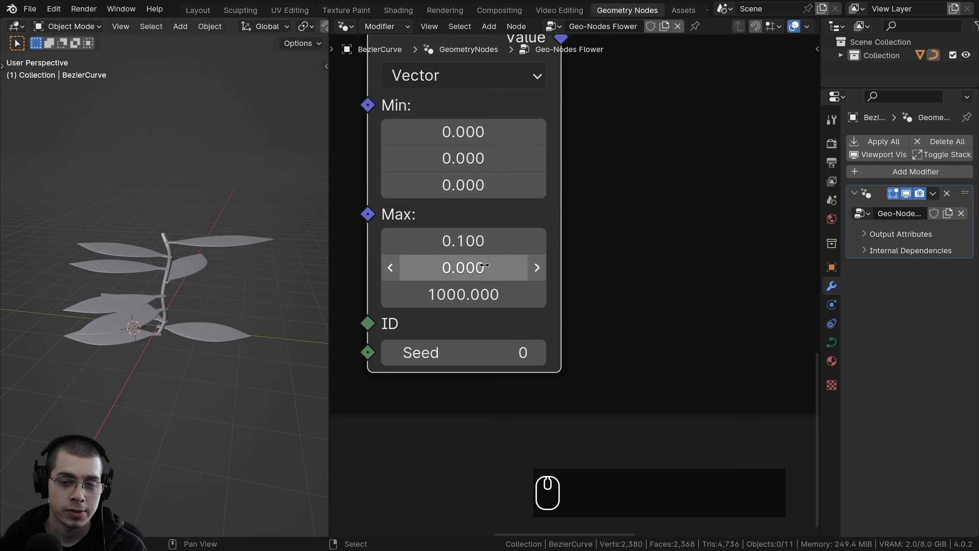
pyautogui.click(481, 267)
pyautogui.write('.1')
pyautogui.press('Return')
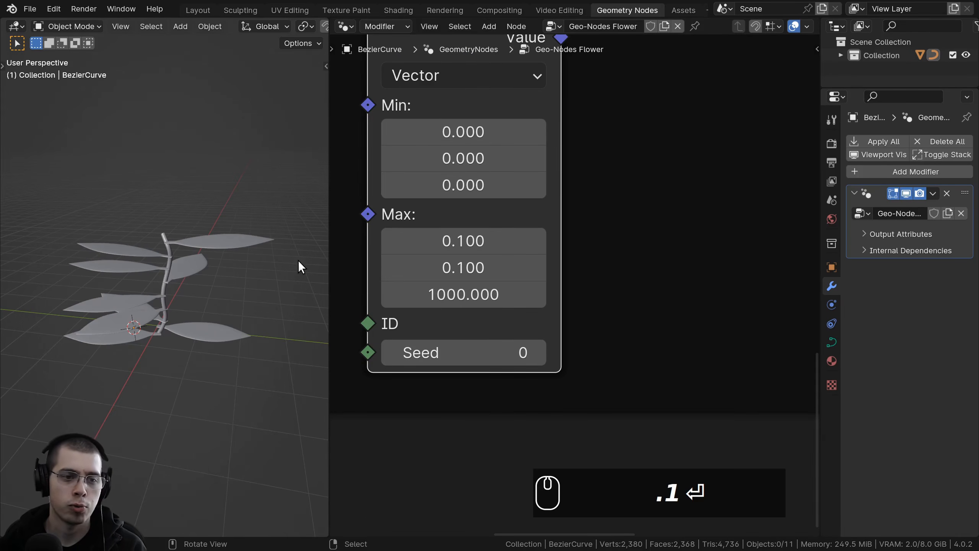
# Step: Try a higher X and Y Max of 0.34 and a different Z Max on the Random Value node
pyautogui.moveTo(298, 261); pyautogui.dragTo(254, 272, button='middle')
pyautogui.keyDown('shift'); pyautogui.moveTo(463, 242); pyautogui.dragTo(482, 267); pyautogui.keyUp('shift')
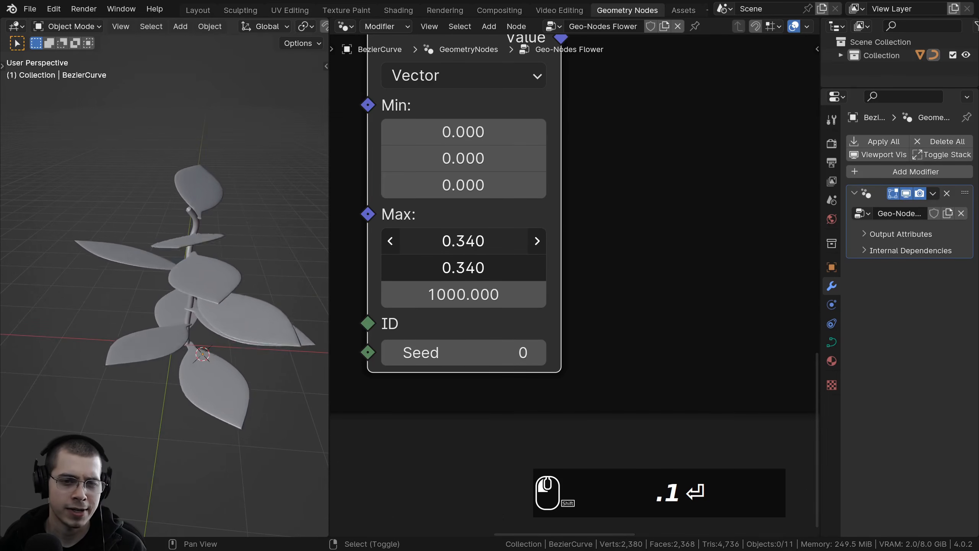
pyautogui.rightClick(463, 242)
pyautogui.moveTo(291, 276); pyautogui.dragTo(267, 273, button='middle')
pyautogui.moveTo(465, 291)
pyautogui.mouseDown()
pyautogui.moveTo(444, 291)
pyautogui.moveTo(454, 291)
pyautogui.mouseUp()
pyautogui.rightClick(466, 291)
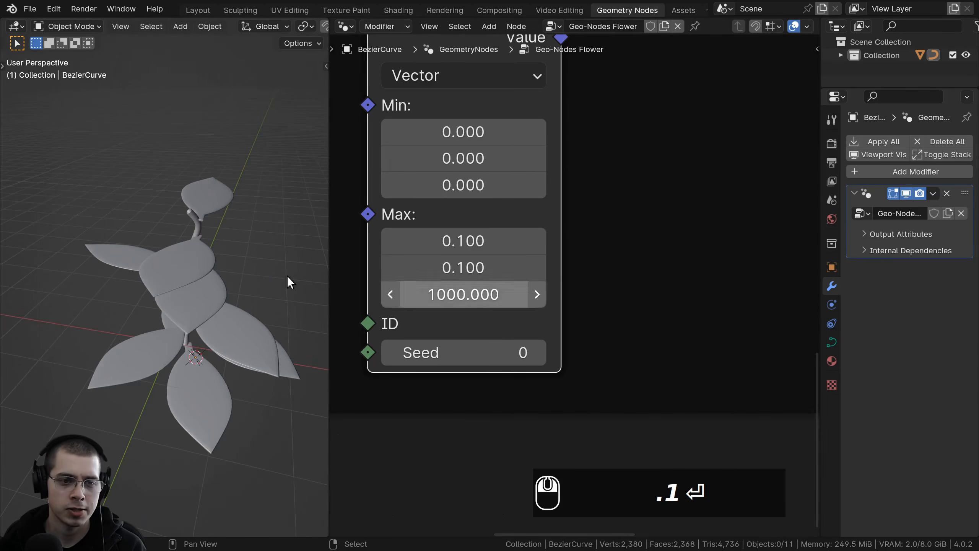
# Step: Try a uniform scale of 0.5 on X, Y and Z for the leaf instances in the Instance on Points node
pyautogui.scroll(-3, 95, 268)
pyautogui.moveTo(287, 275); pyautogui.dragTo(142, 281, button='middle')
pyautogui.keyDown('shift'); pyautogui.moveTo(142, 281); pyautogui.dragTo(148, 290, button='middle'); pyautogui.keyUp('shift')
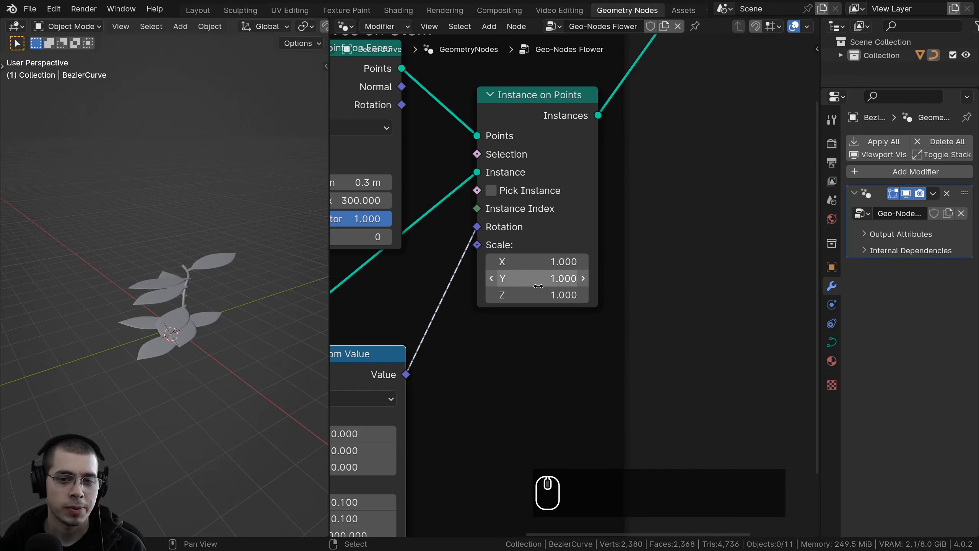
pyautogui.moveTo(507, 260); pyautogui.dragTo(542, 232, button='middle')
pyautogui.scroll(1, 542, 231)
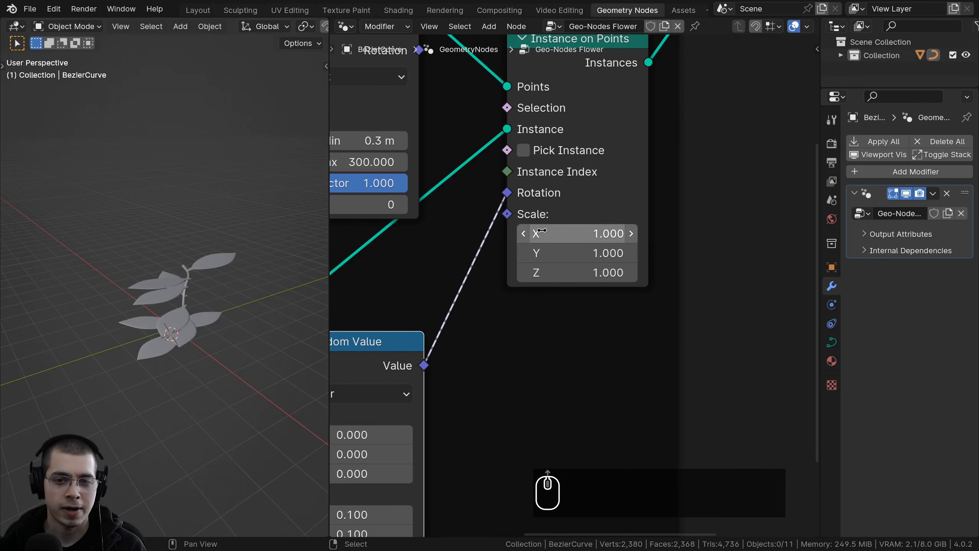
pyautogui.scroll(5, 173, 294)
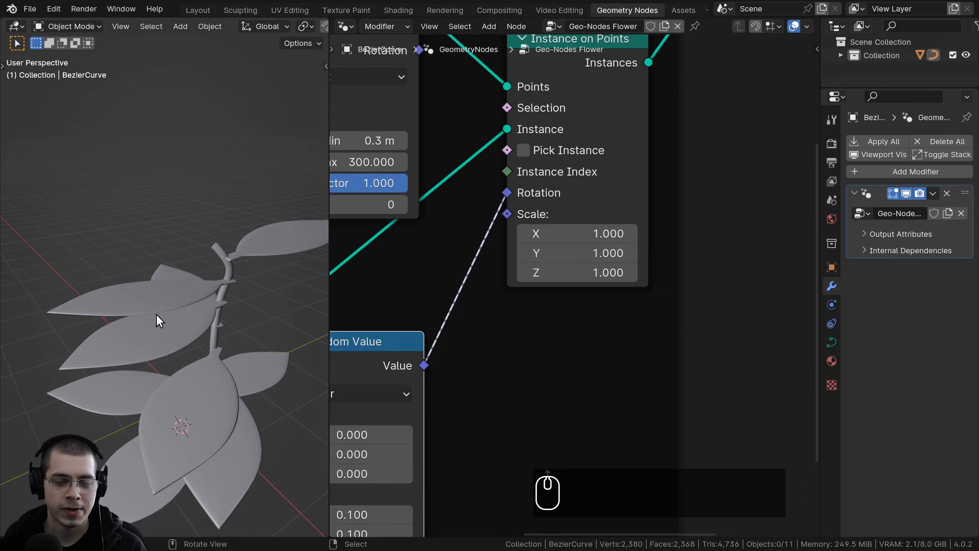
pyautogui.scroll(-5, 214, 285)
pyautogui.scroll(-2, 595, 312)
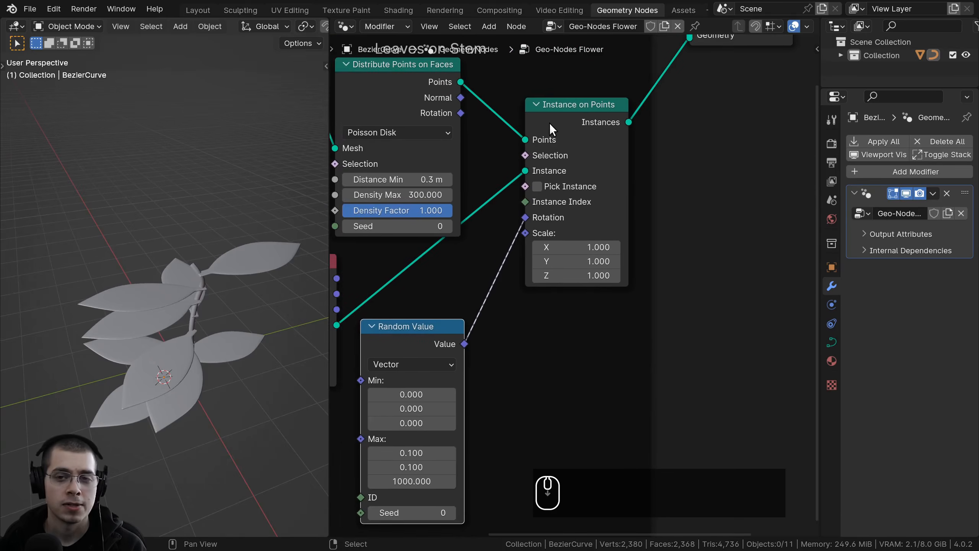
pyautogui.scroll(3, 573, 227)
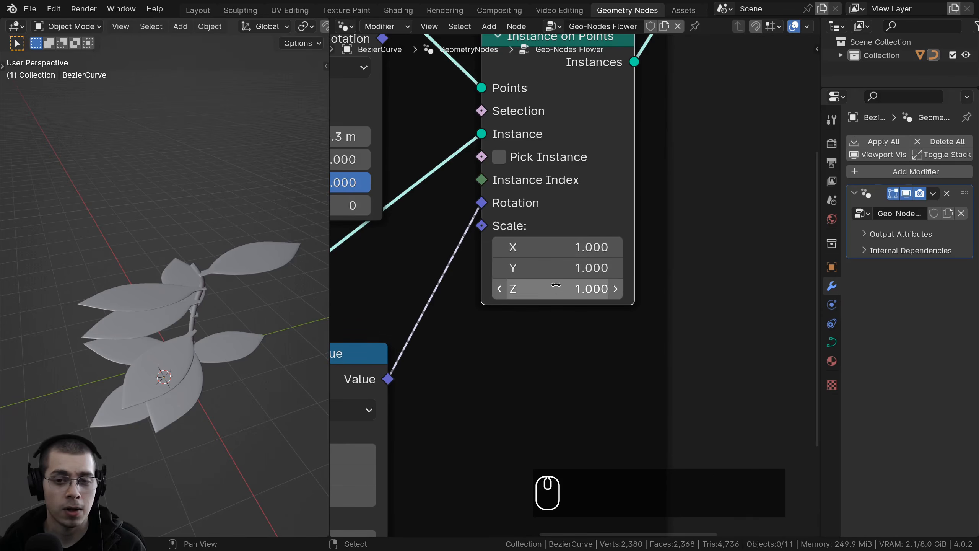
pyautogui.click(551, 246)
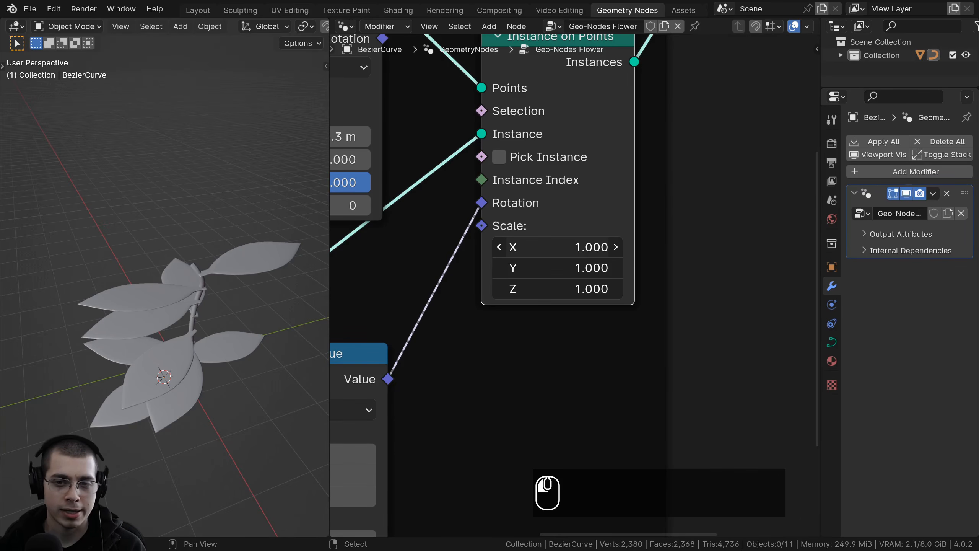
pyautogui.moveTo(551, 247); pyautogui.dragTo(512, 247)
pyautogui.moveTo(237, 299); pyautogui.dragTo(221, 284, button='middle')
# Step: Set the Instance on Points node's X, Y and Z scale to 0.35 and inspect the smaller leaves along the stem
pyautogui.moveTo(577, 247); pyautogui.dragTo(579, 289)
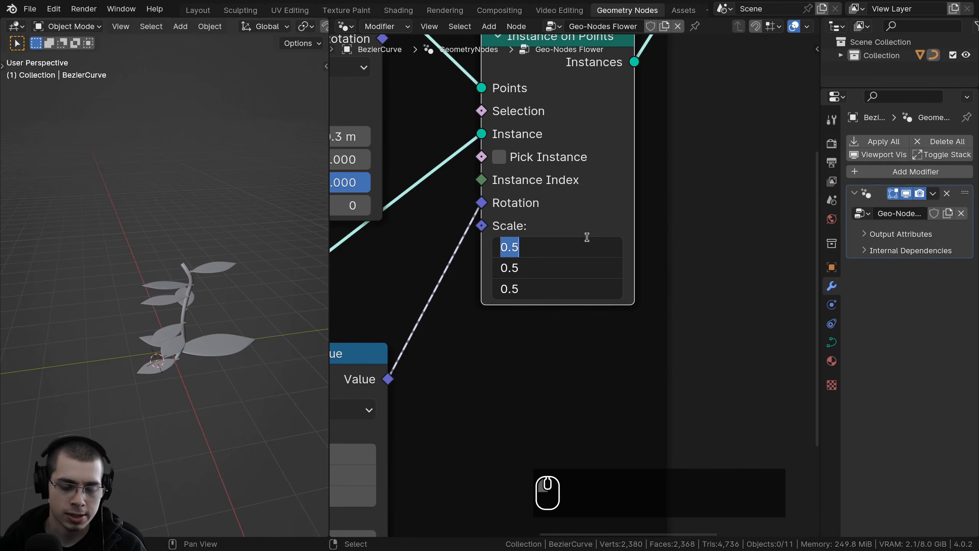
pyautogui.write('.35')
pyautogui.press('Return')
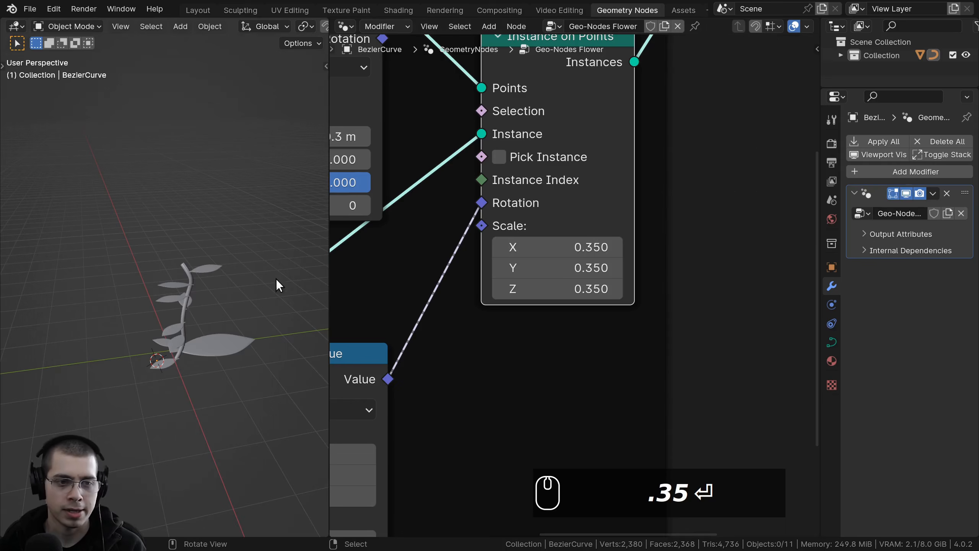
pyautogui.moveTo(276, 278); pyautogui.dragTo(194, 213, button='middle')
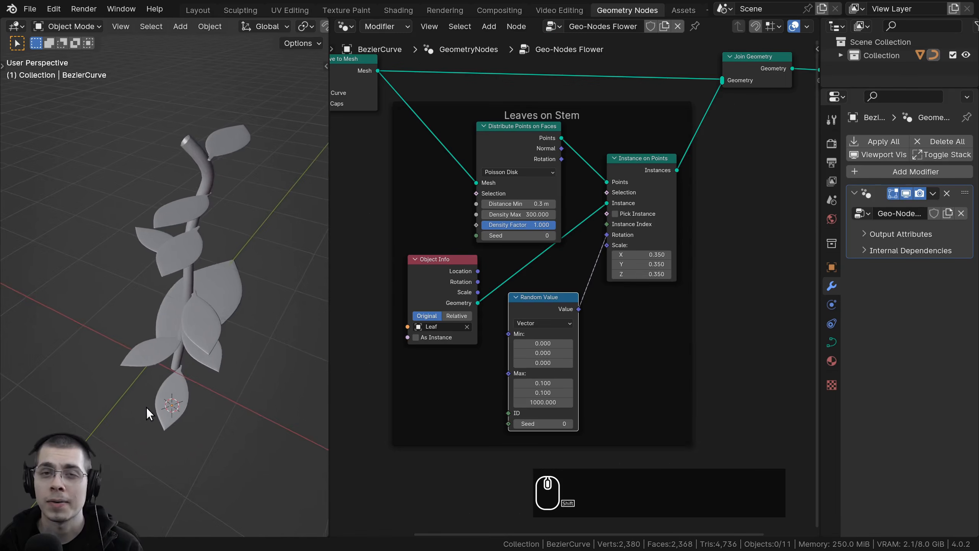
pyautogui.keyDown('shift'); pyautogui.moveTo(146, 407); pyautogui.dragTo(120, 400, button='middle'); pyautogui.keyUp('shift')
pyautogui.scroll(1, 144, 414)
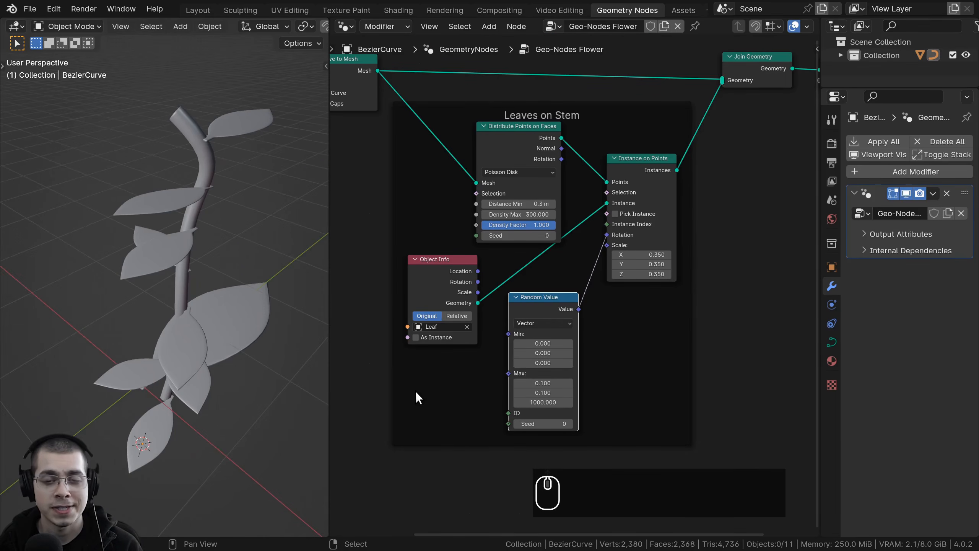
# Step: Deselect all nodes and bring the whole Leaves on Stem frame into view for review
pyautogui.moveTo(417, 399); pyautogui.dragTo(417, 401, button='middle')
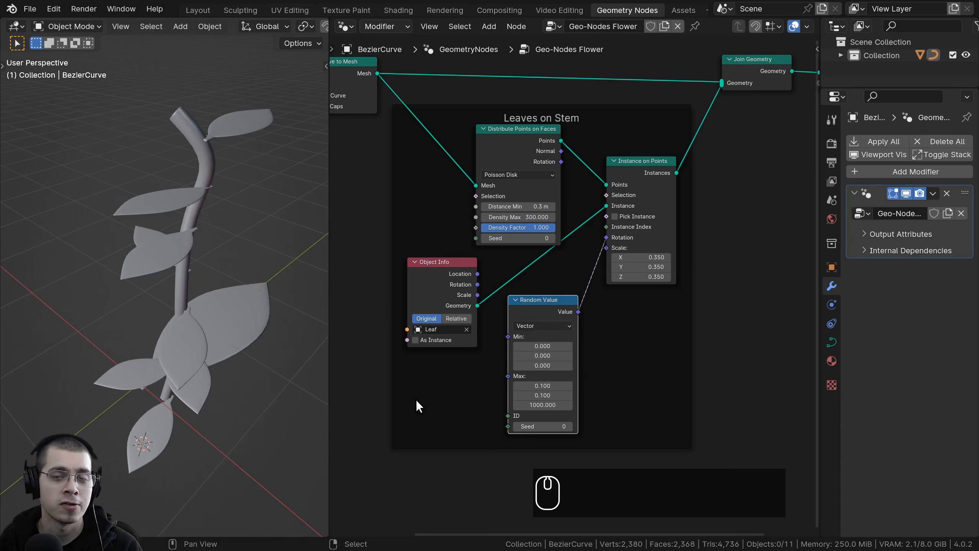
pyautogui.scroll(-1, 415, 391)
pyautogui.scroll(-1, 432, 367)
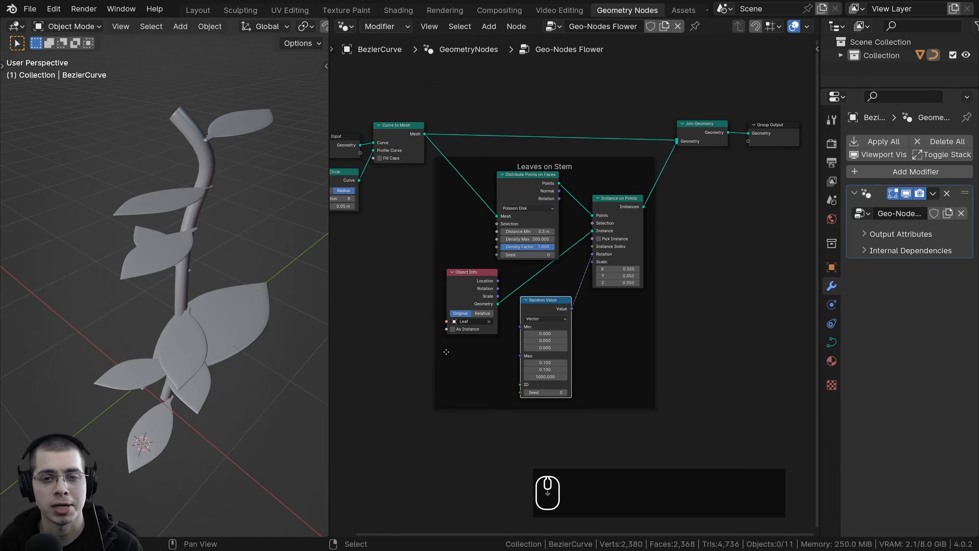
pyautogui.moveTo(446, 352); pyautogui.dragTo(475, 353, button='middle')
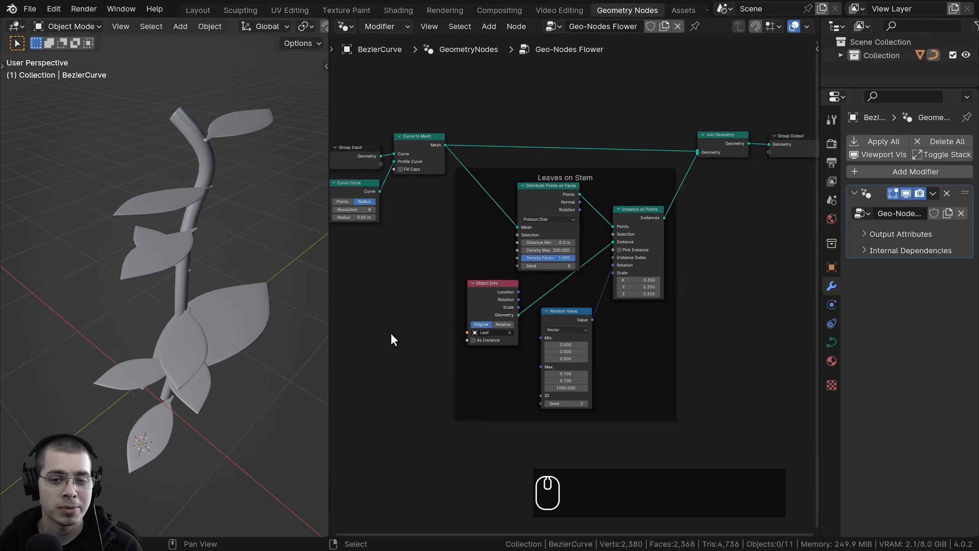
pyautogui.press('a')
pyautogui.press('a')
pyautogui.scroll(1, 408, 231)
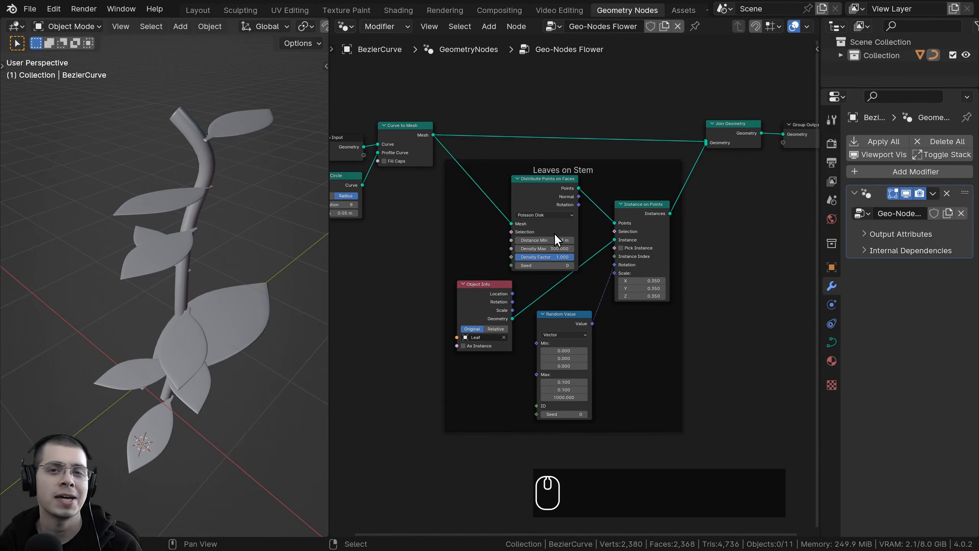
pyautogui.moveTo(552, 231); pyautogui.dragTo(547, 231, button='middle')
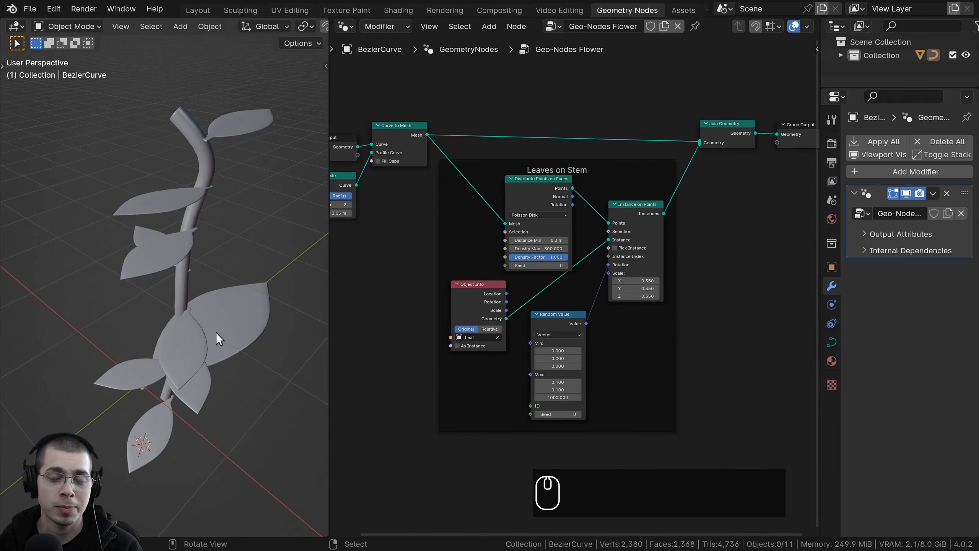